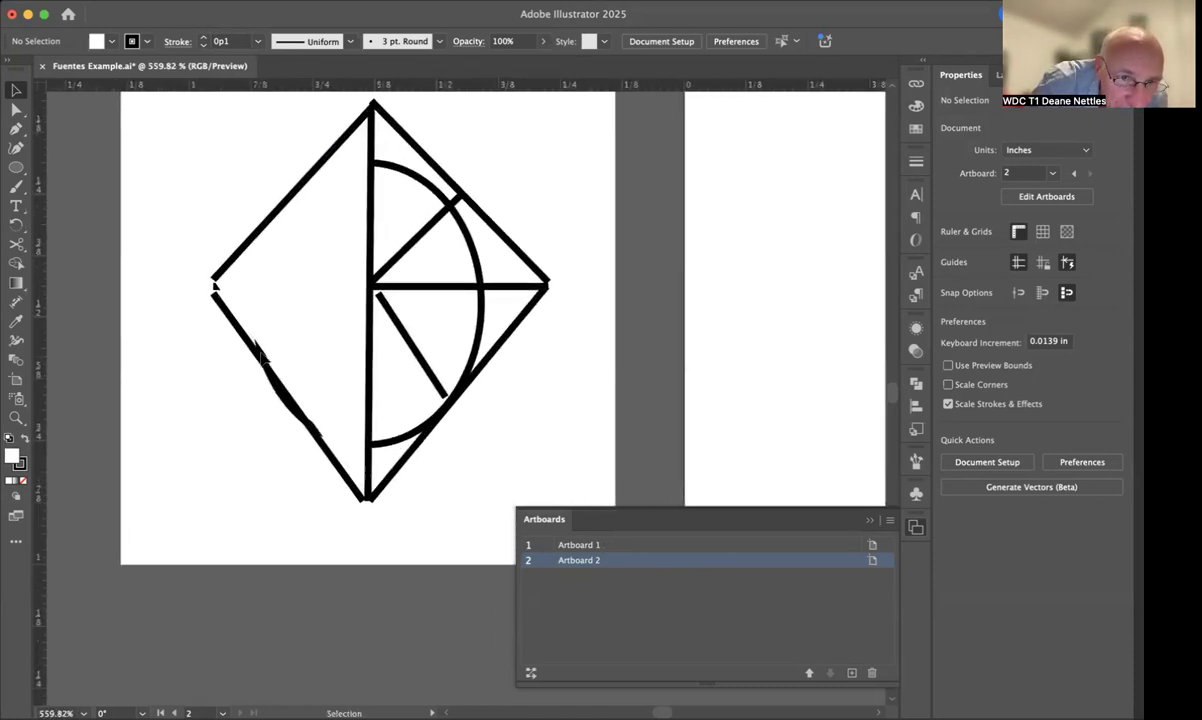
Inspect the lower-left edge line and the overlapping ellipse in the example drawing on the first artboard.
click(258, 350)
click(275, 390)
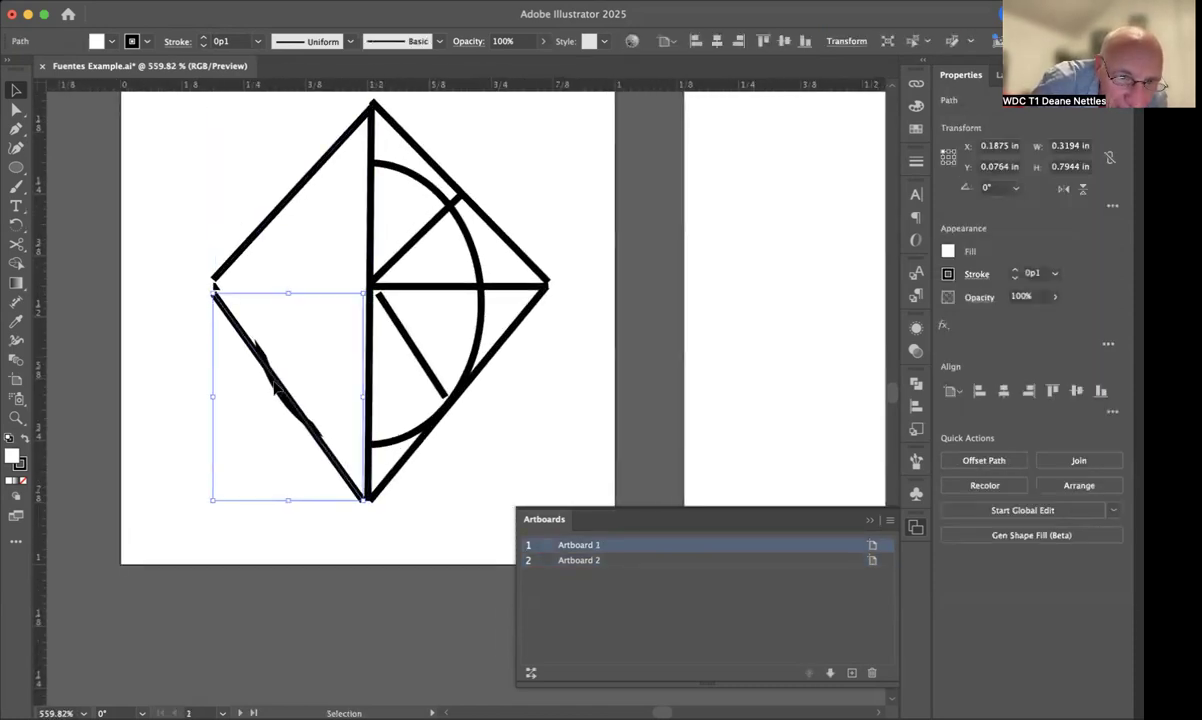
click(278, 397)
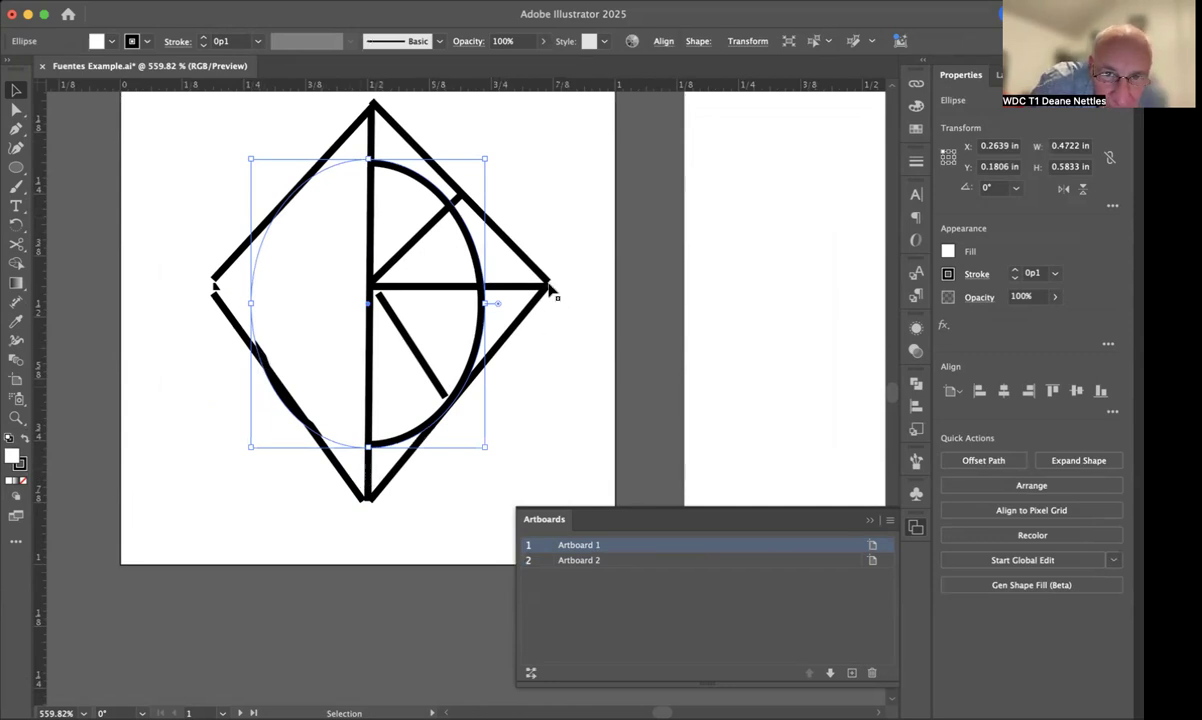
click(530, 358)
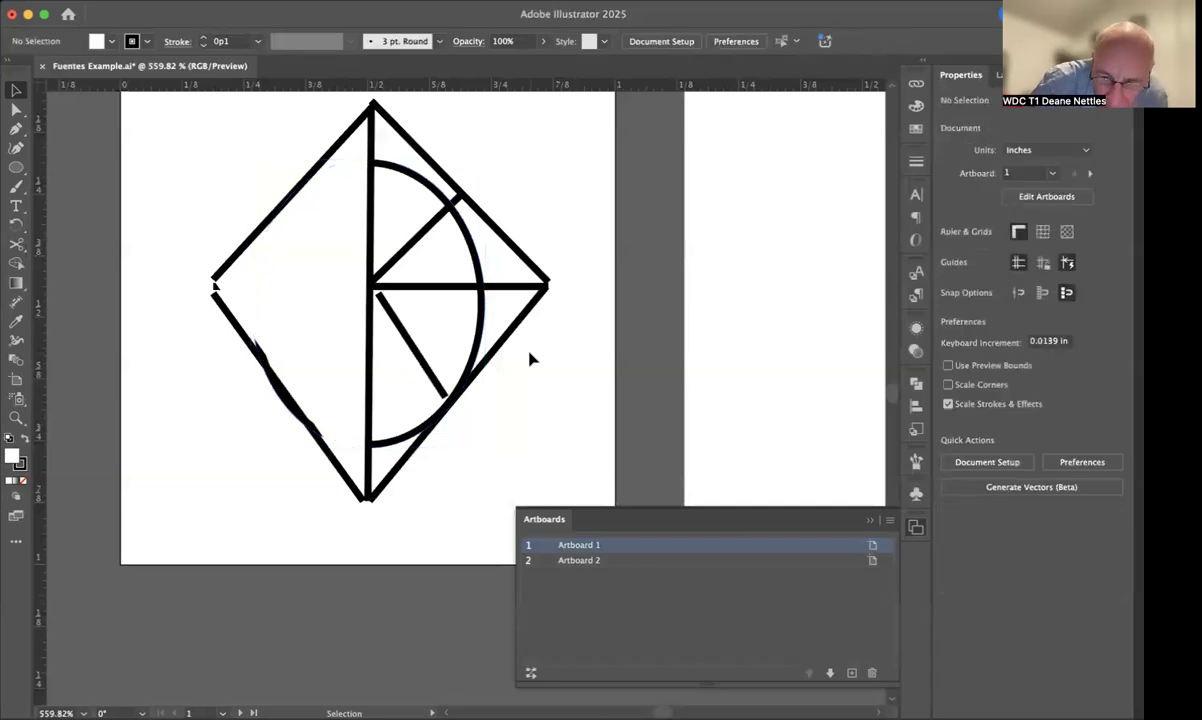
Show both artboards side by side at 400% zoom and collapse the Artboards panel.
key(super+0)
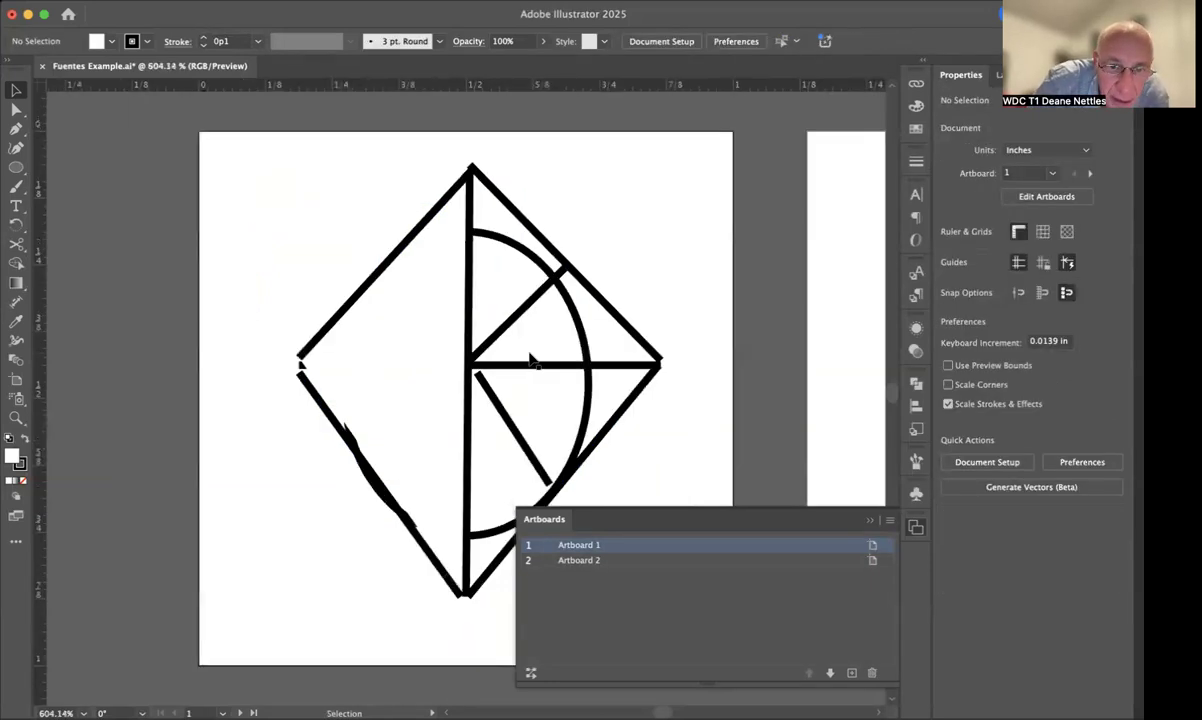
scroll(530, 358, right, 3)
scroll(530, 358, down, 2)
scroll(530, 358, up, 3)
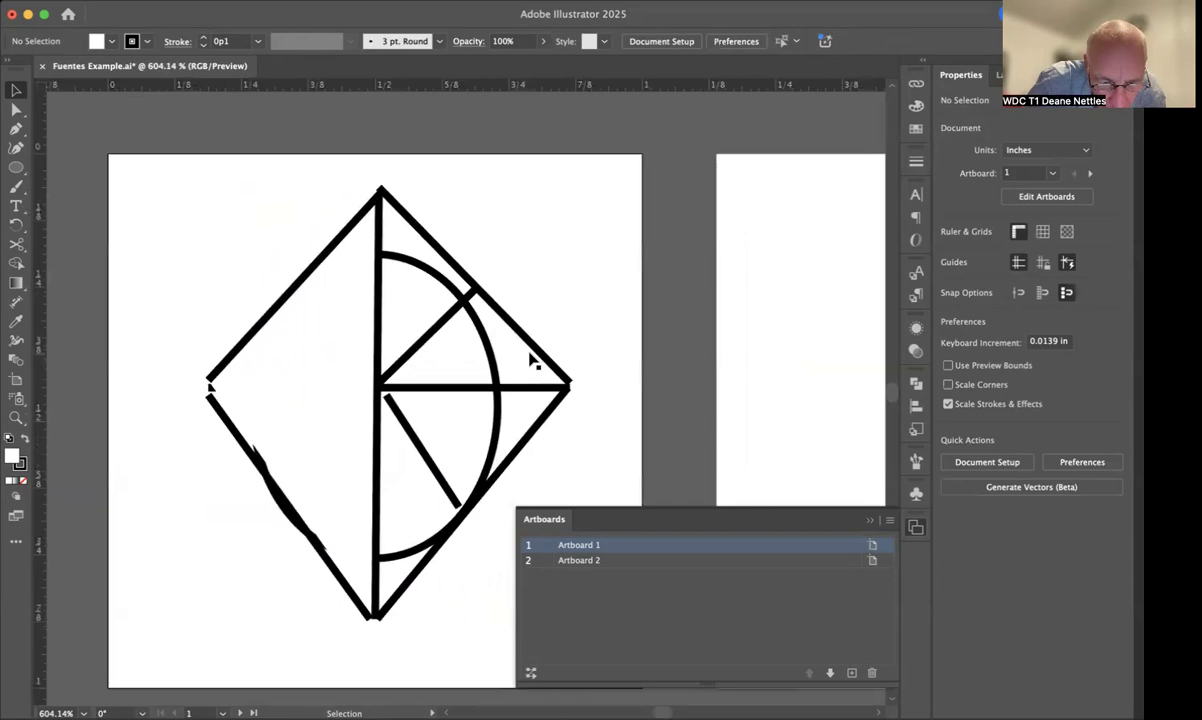
alt+click(480, 347)
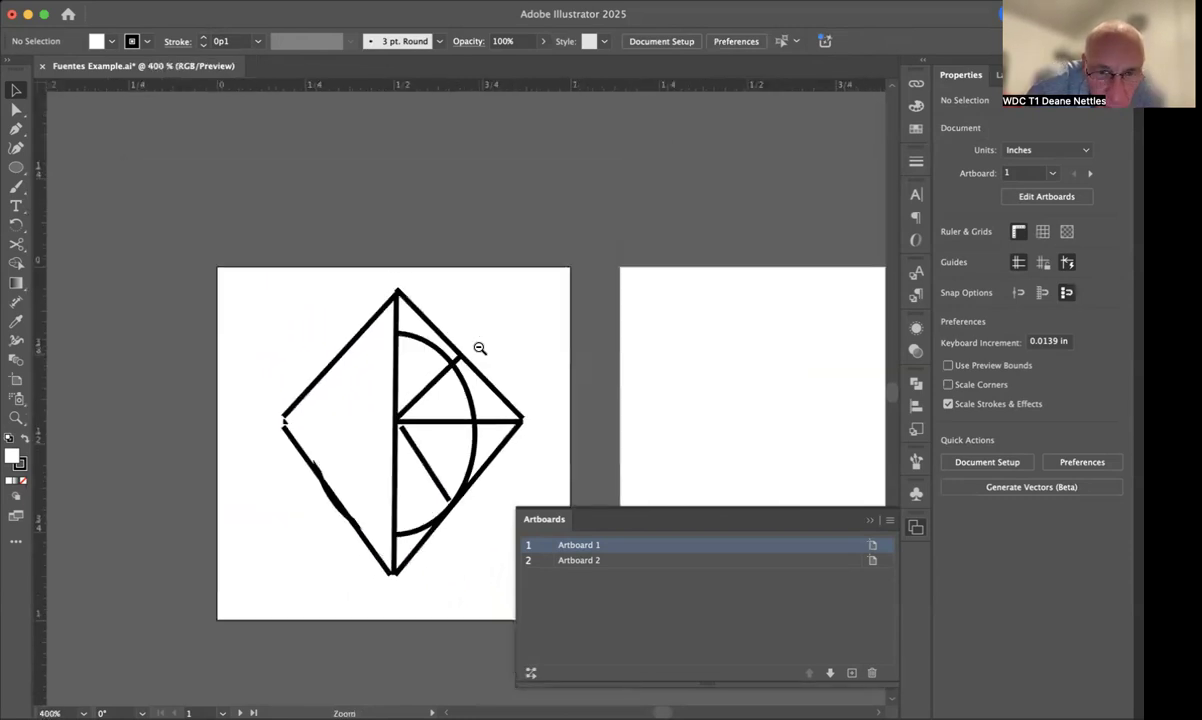
scroll(545, 389, right, 3)
scroll(545, 389, down, 3)
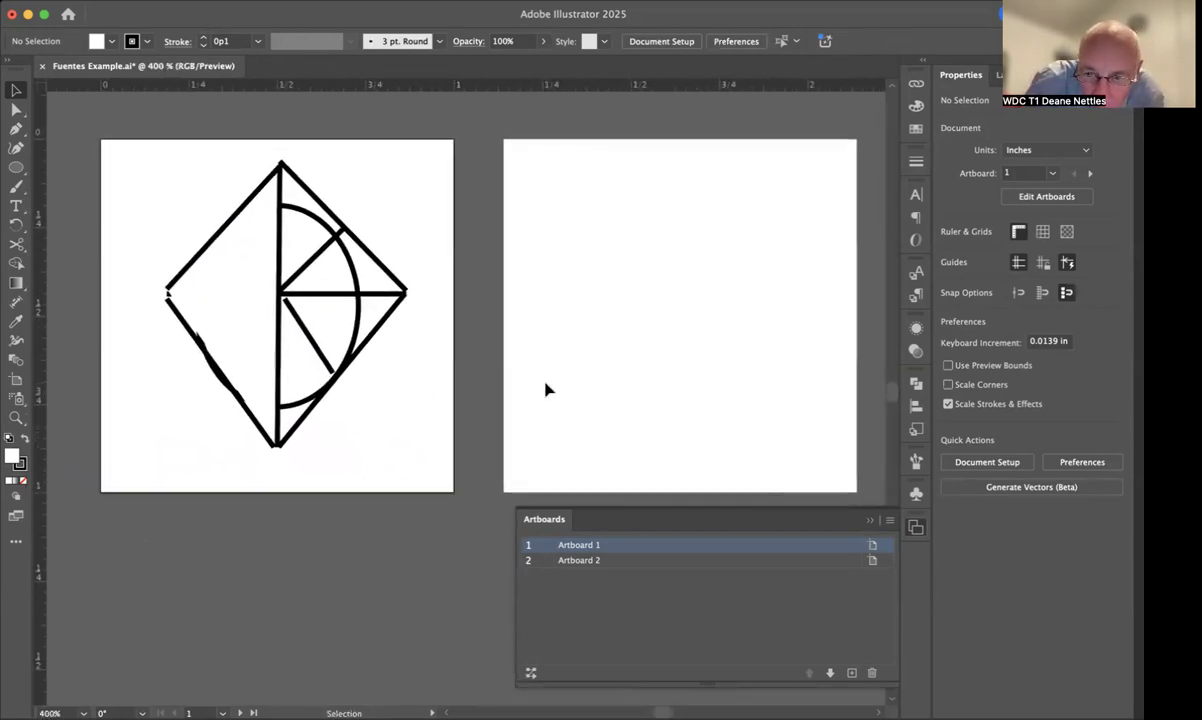
click(869, 522)
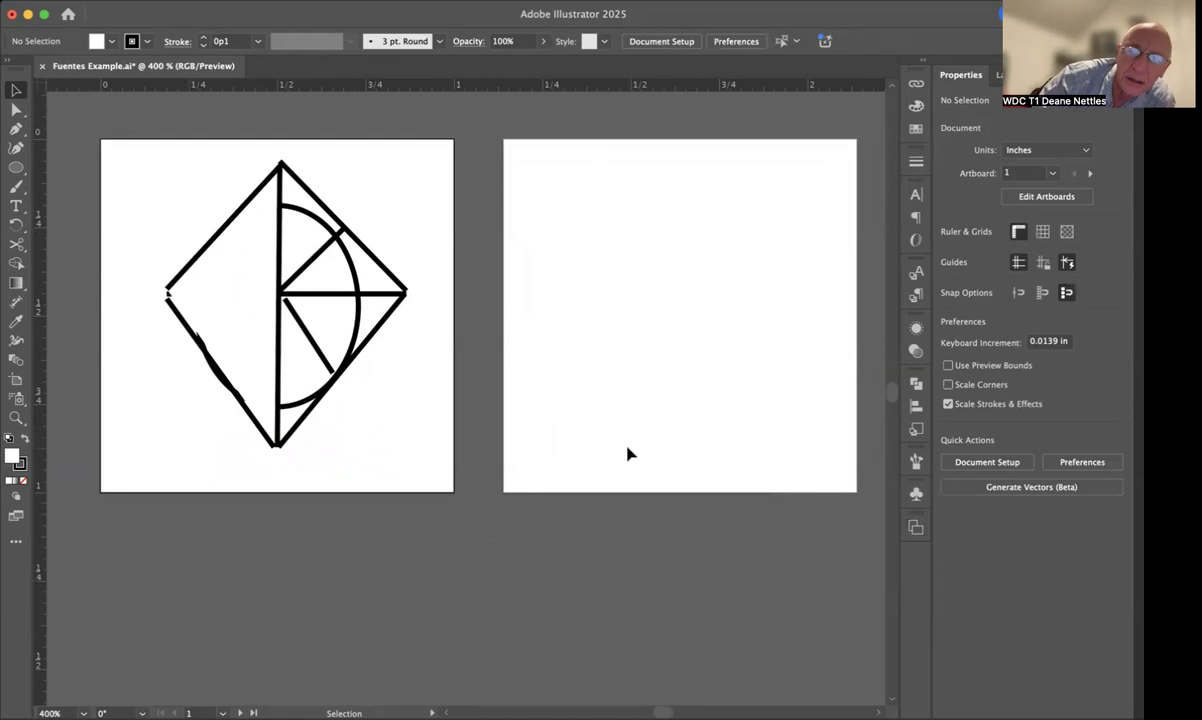
Draw a square about 0.64 in wide on the blank second artboard and rotate it 45° into a diamond.
click(17, 168)
drag(17, 168, 65, 162)
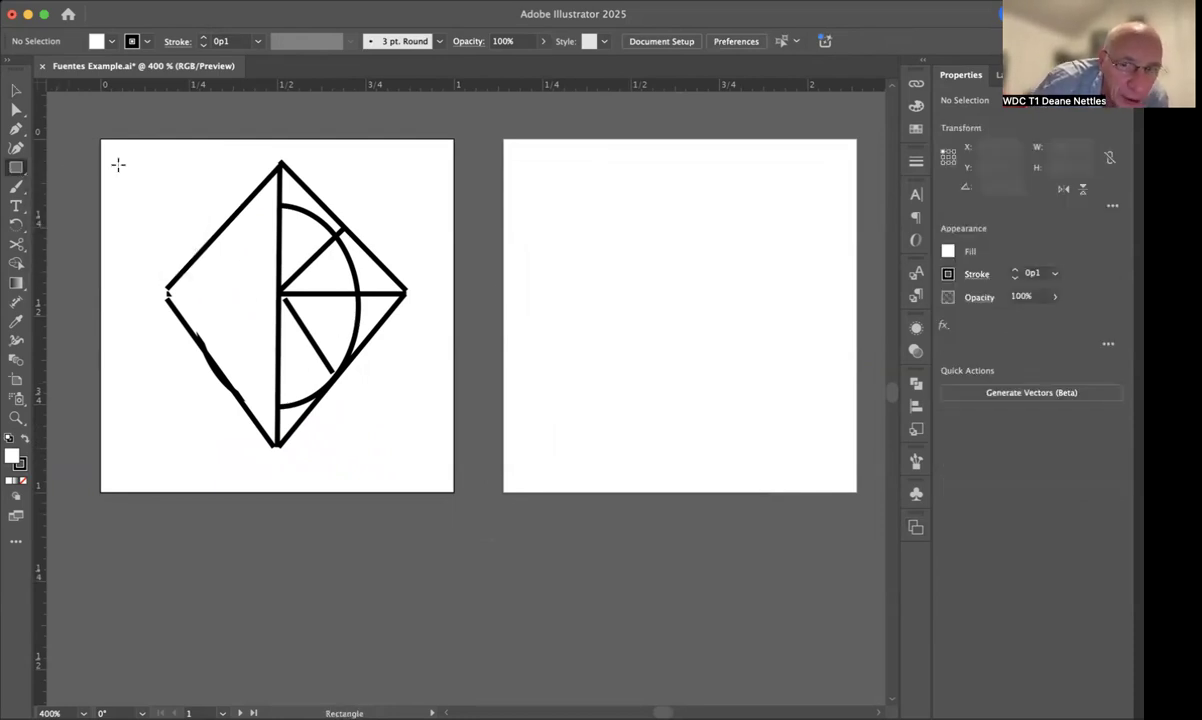
click(547, 182)
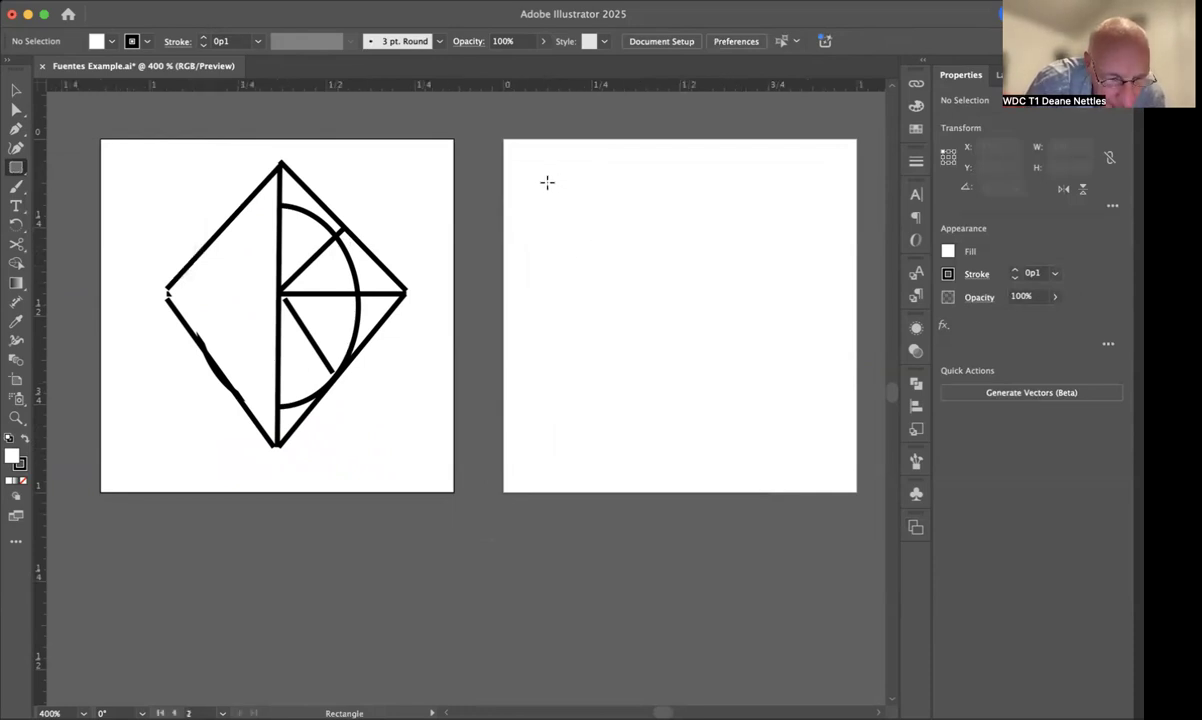
drag(547, 182, 772, 369)
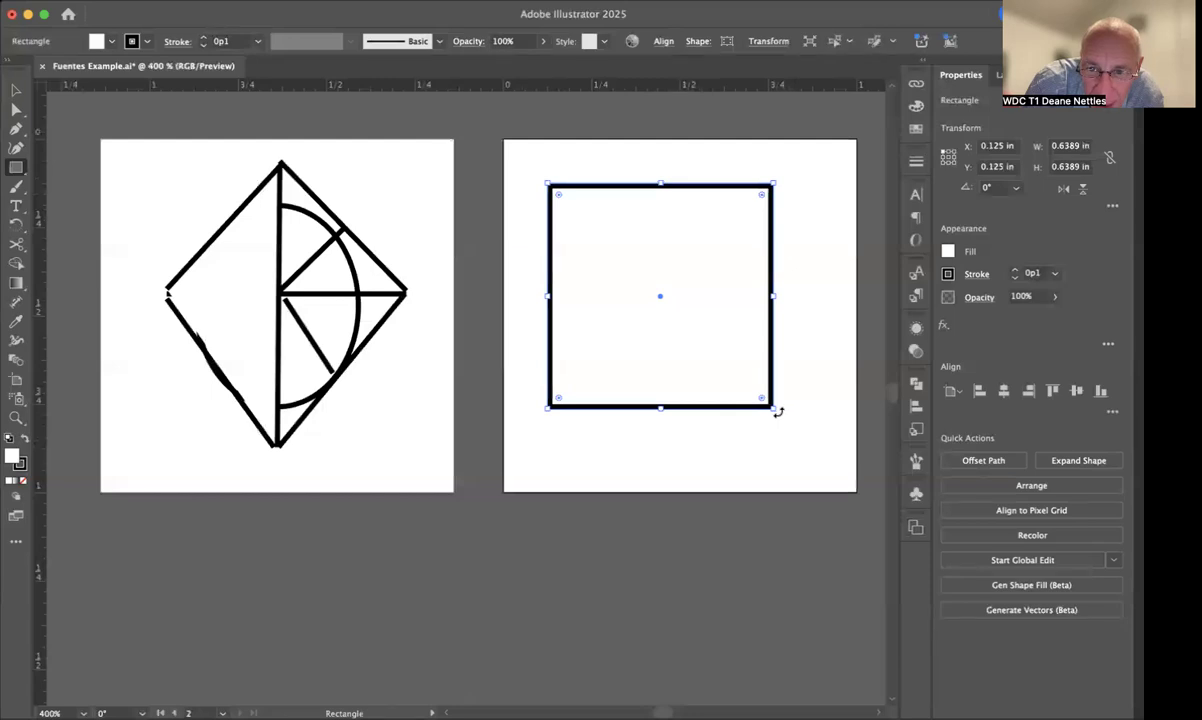
drag(778, 412, 800, 338)
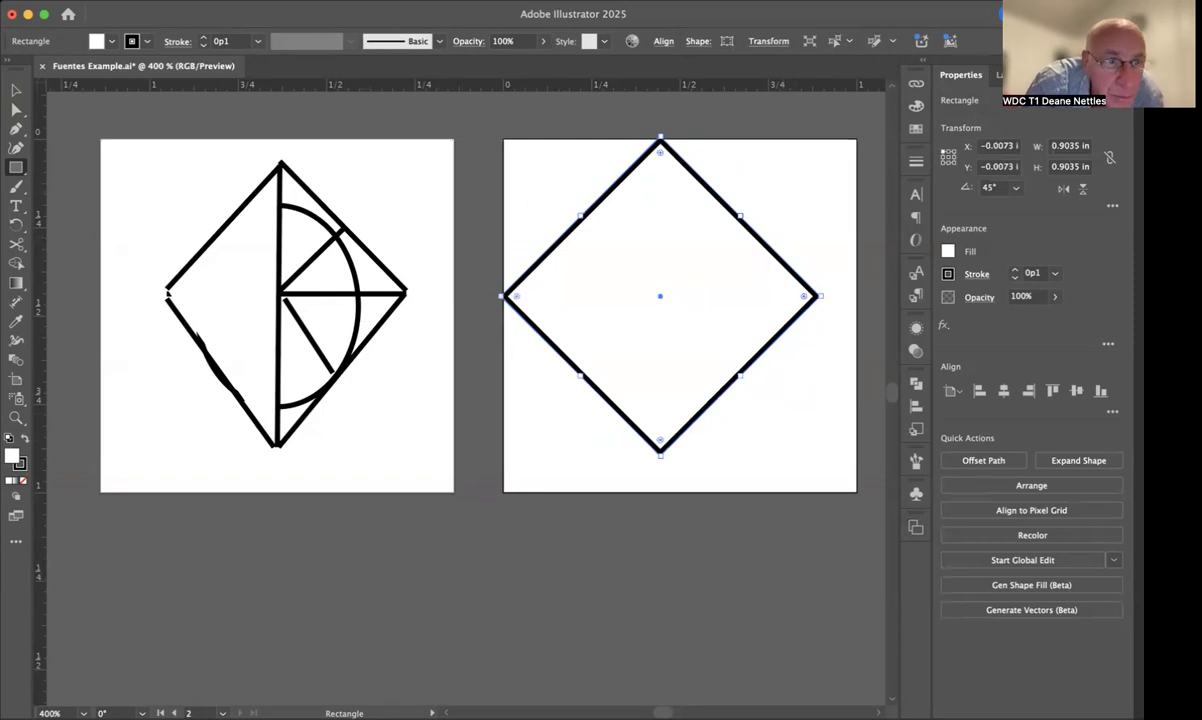
Center the diamond horizontally and vertically on the artboard, and shrink it about its center to about 0.86 in wide.
click(16, 90)
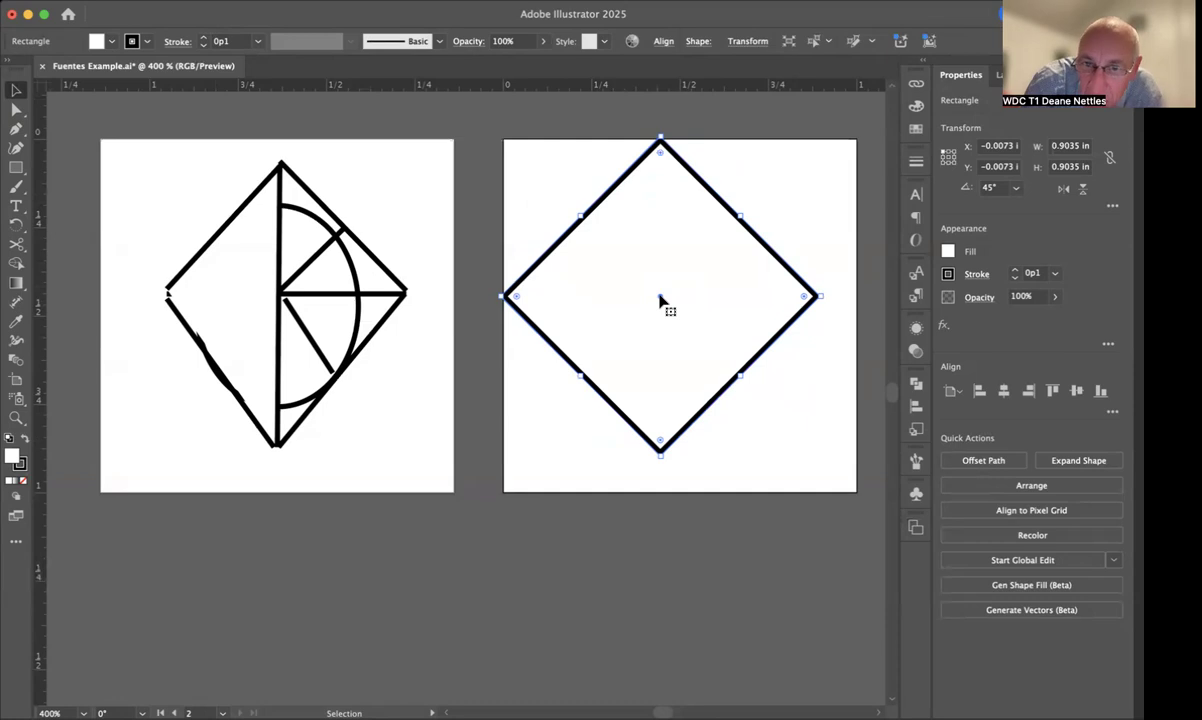
click(954, 392)
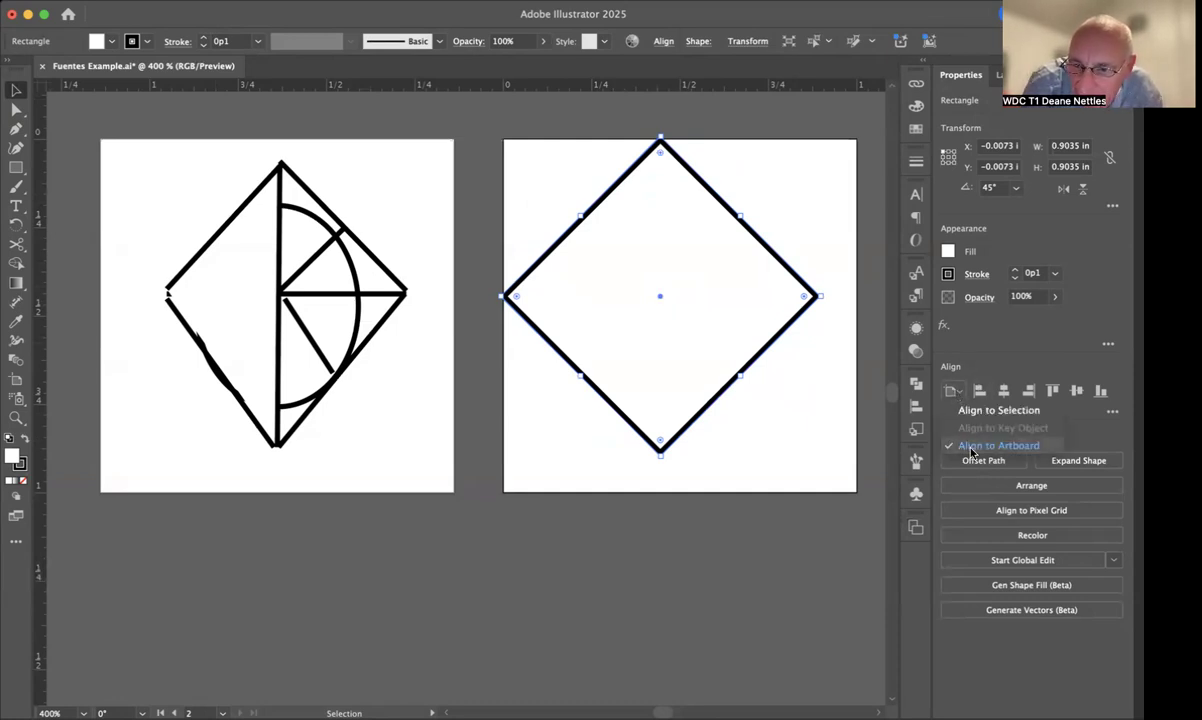
click(980, 418)
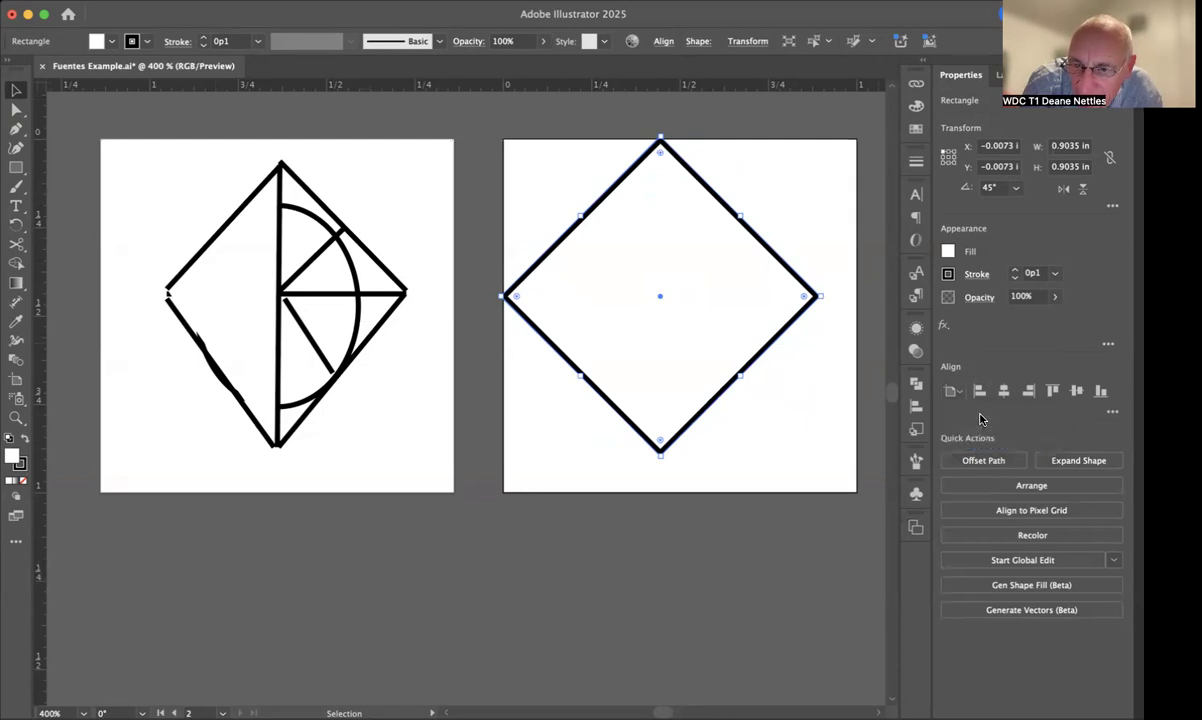
click(954, 392)
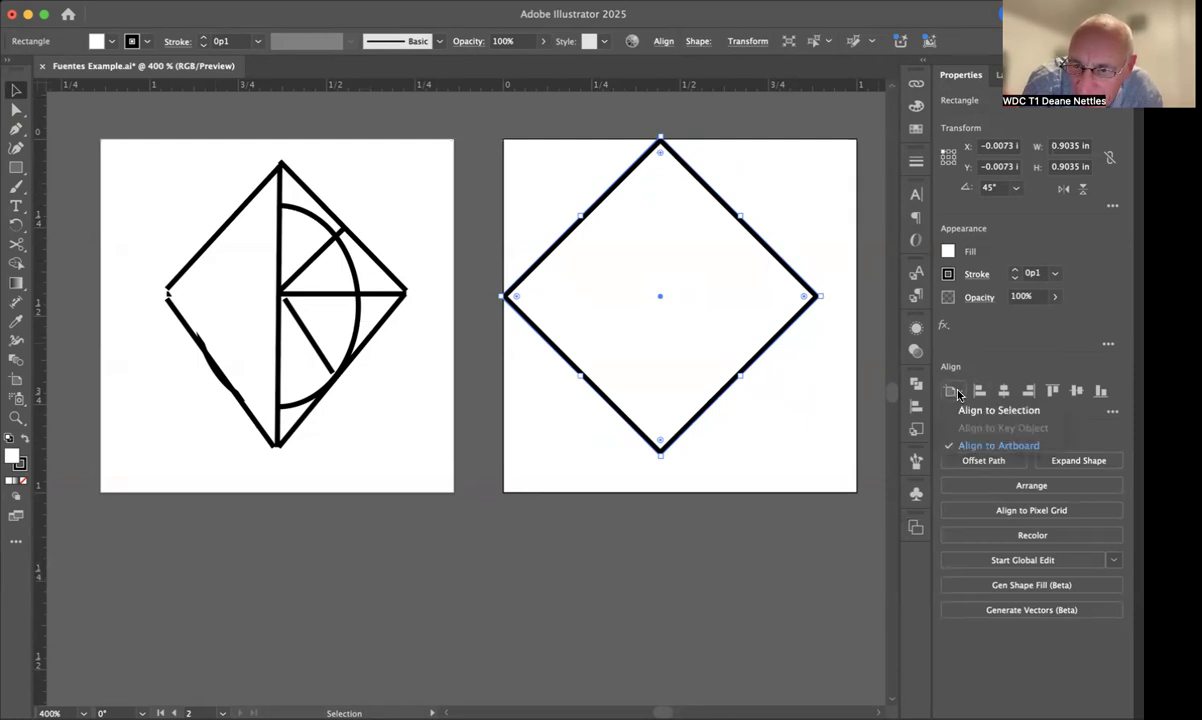
click(962, 411)
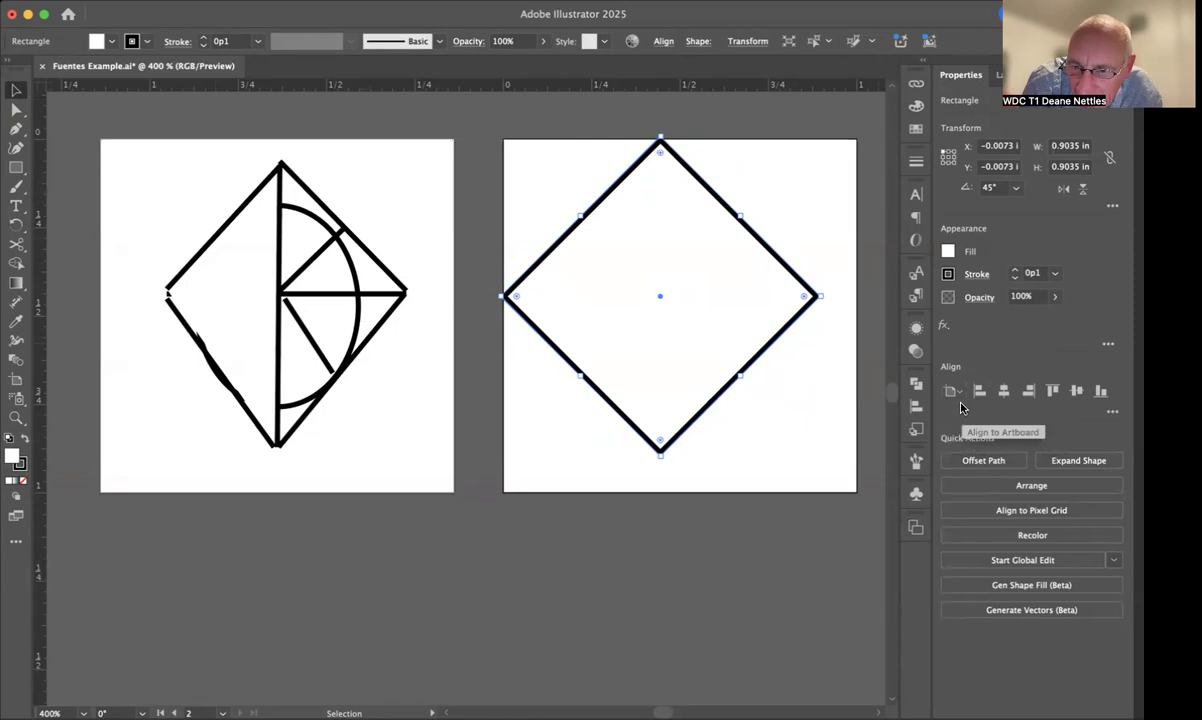
click(958, 392)
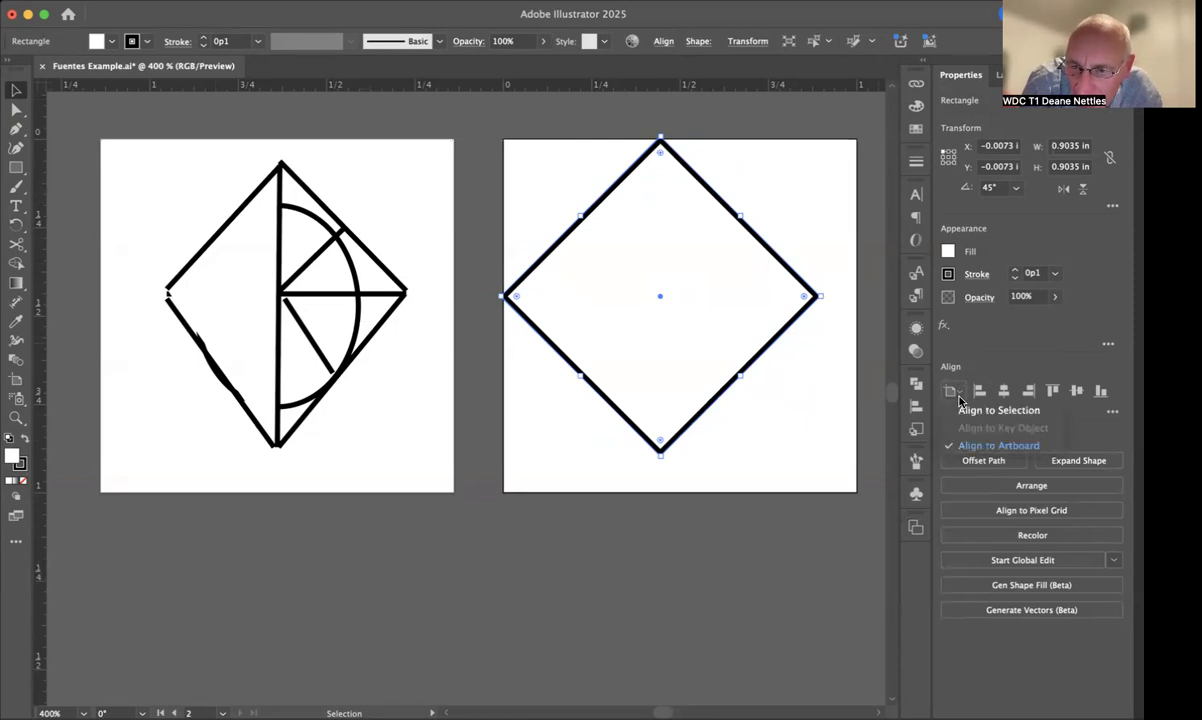
click(968, 447)
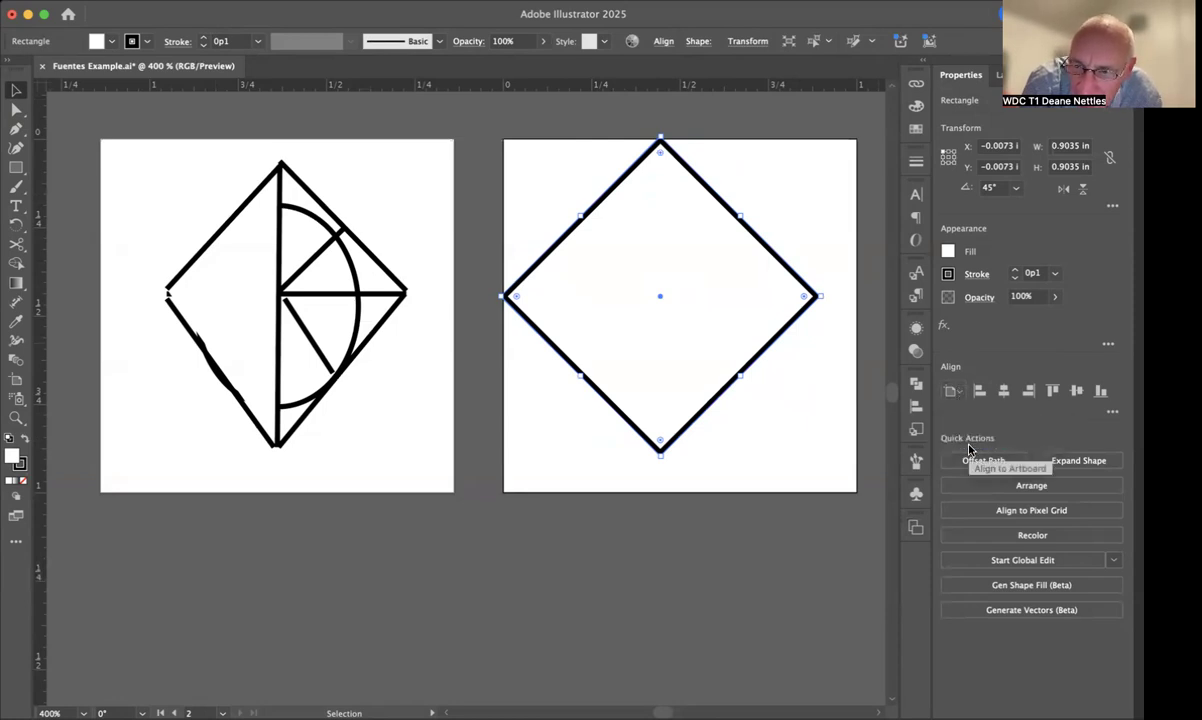
click(1004, 393)
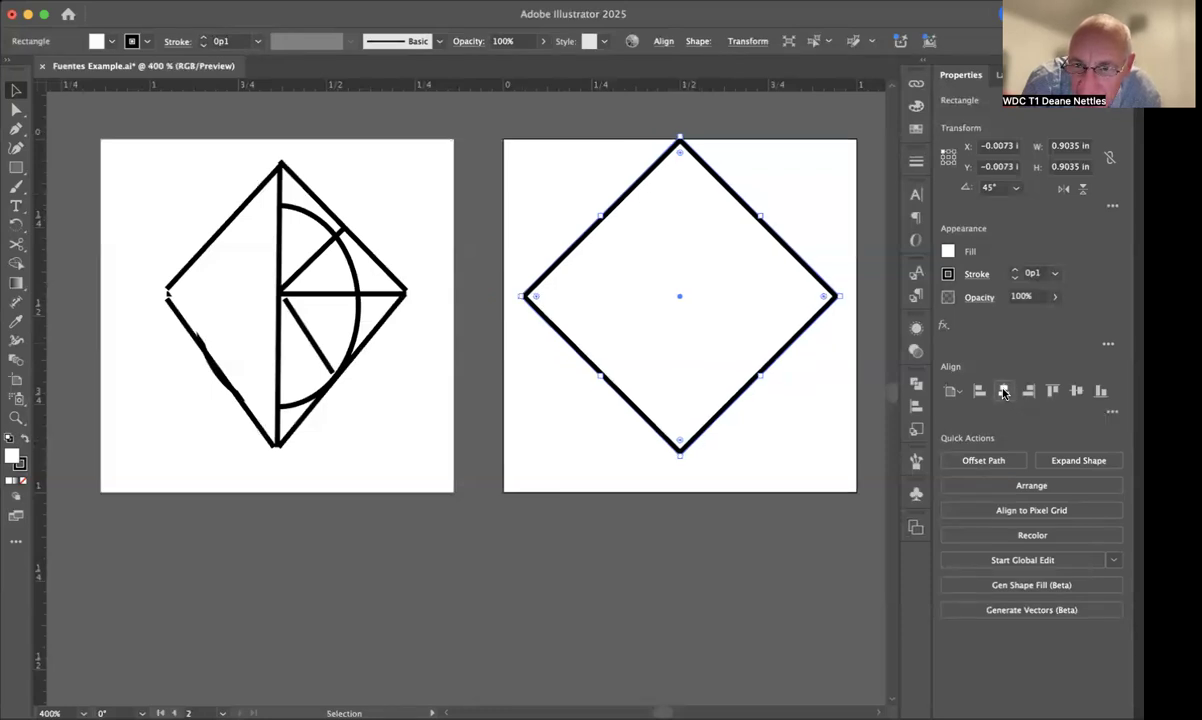
click(1077, 391)
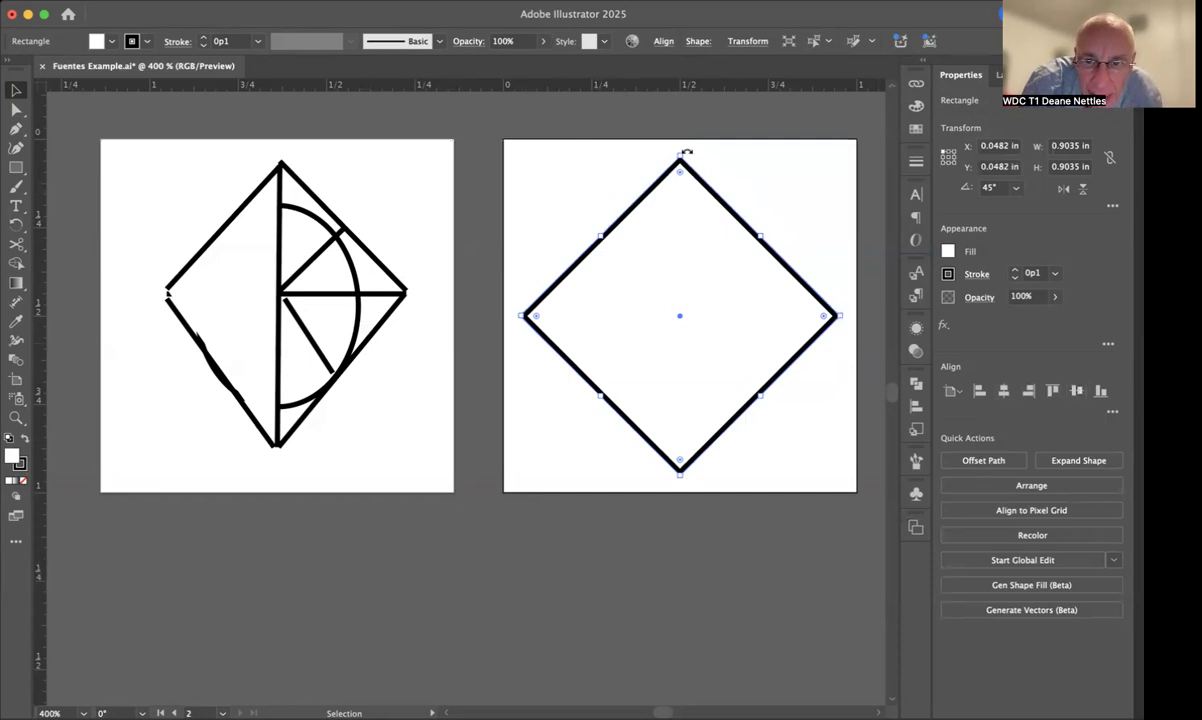
drag(681, 154, 679, 163)
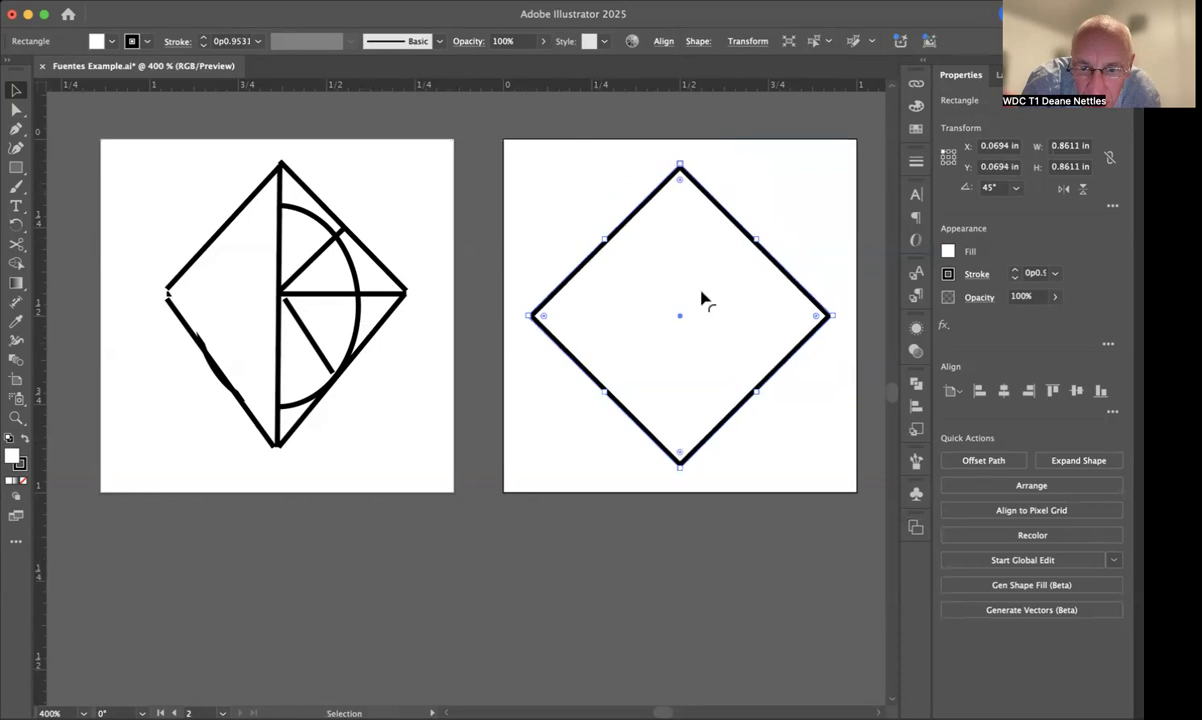
click(770, 470)
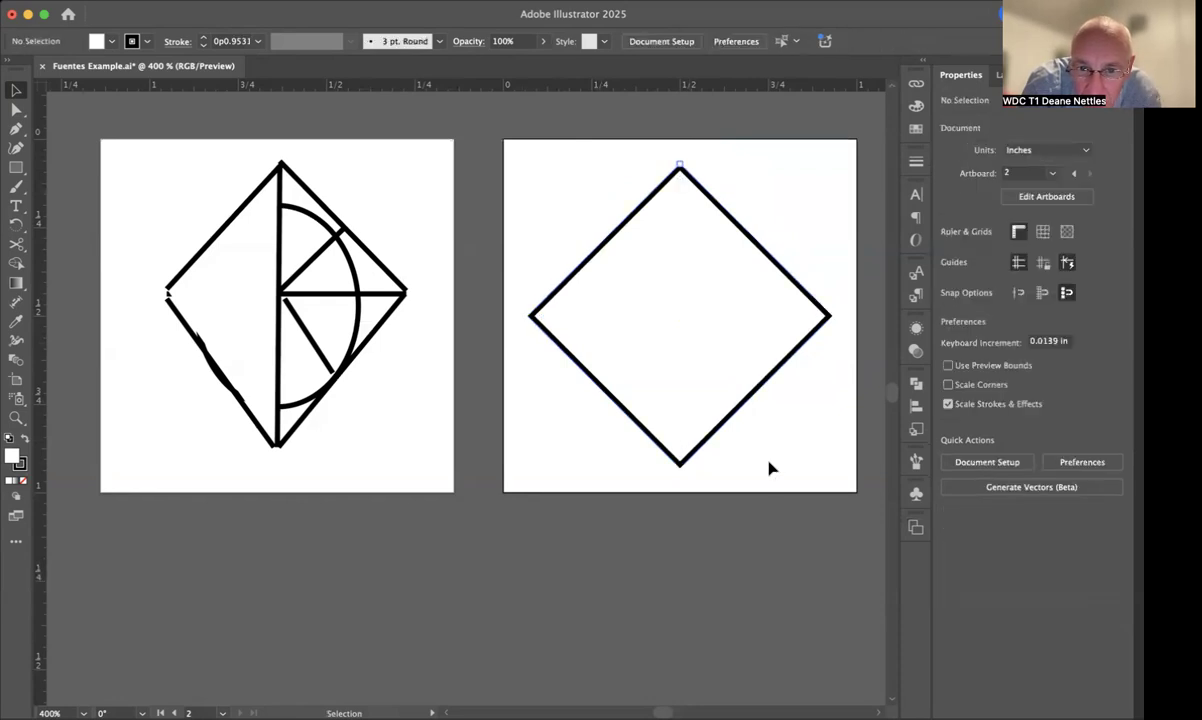
Draw a circle inside the diamond and resize it to about 0.53 in across so it sits centered.
click(16, 167)
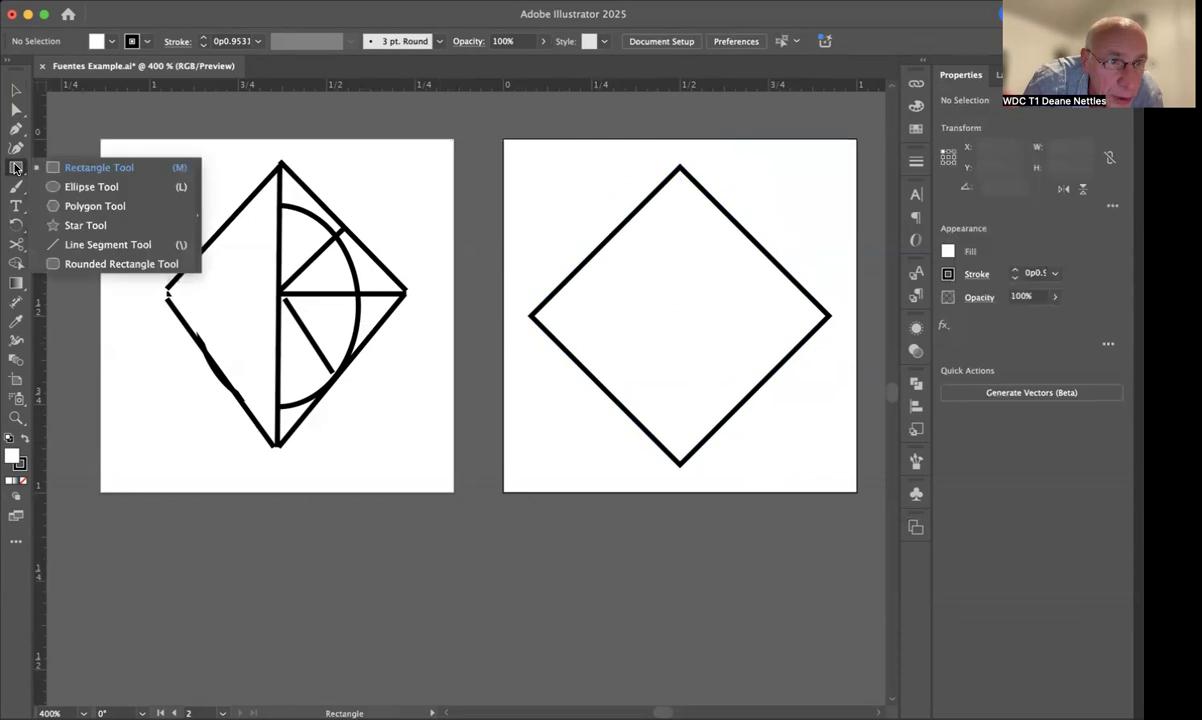
click(86, 188)
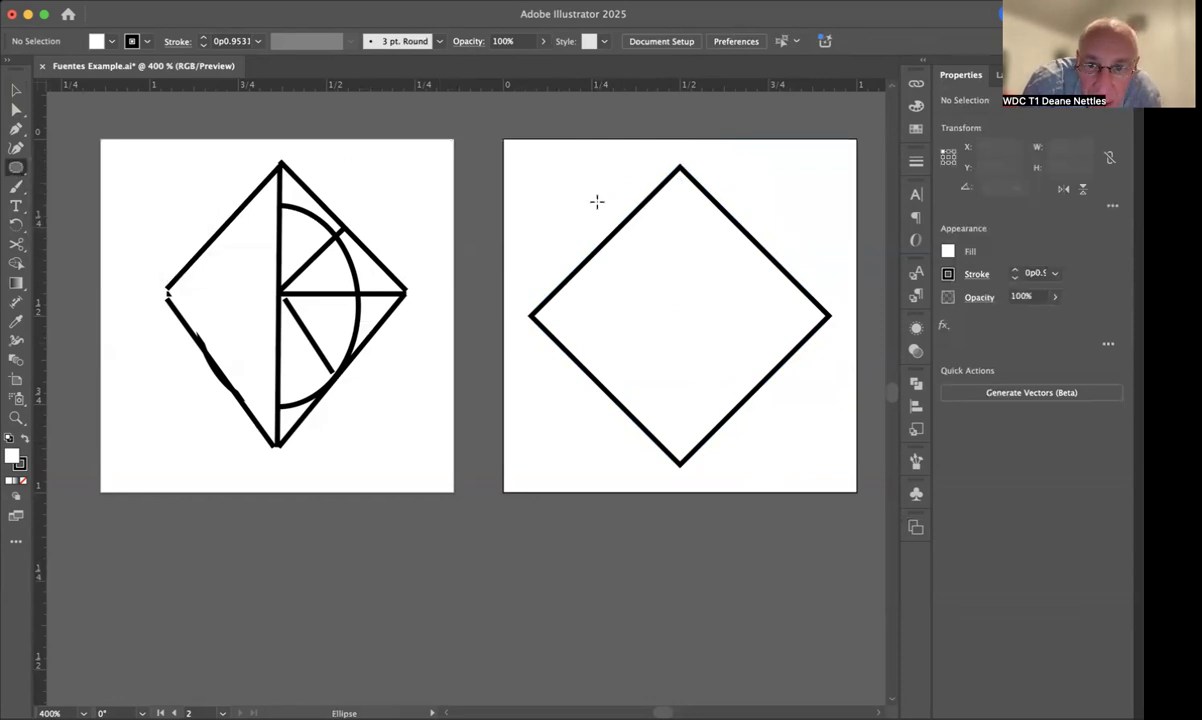
drag(563, 195, 695, 408)
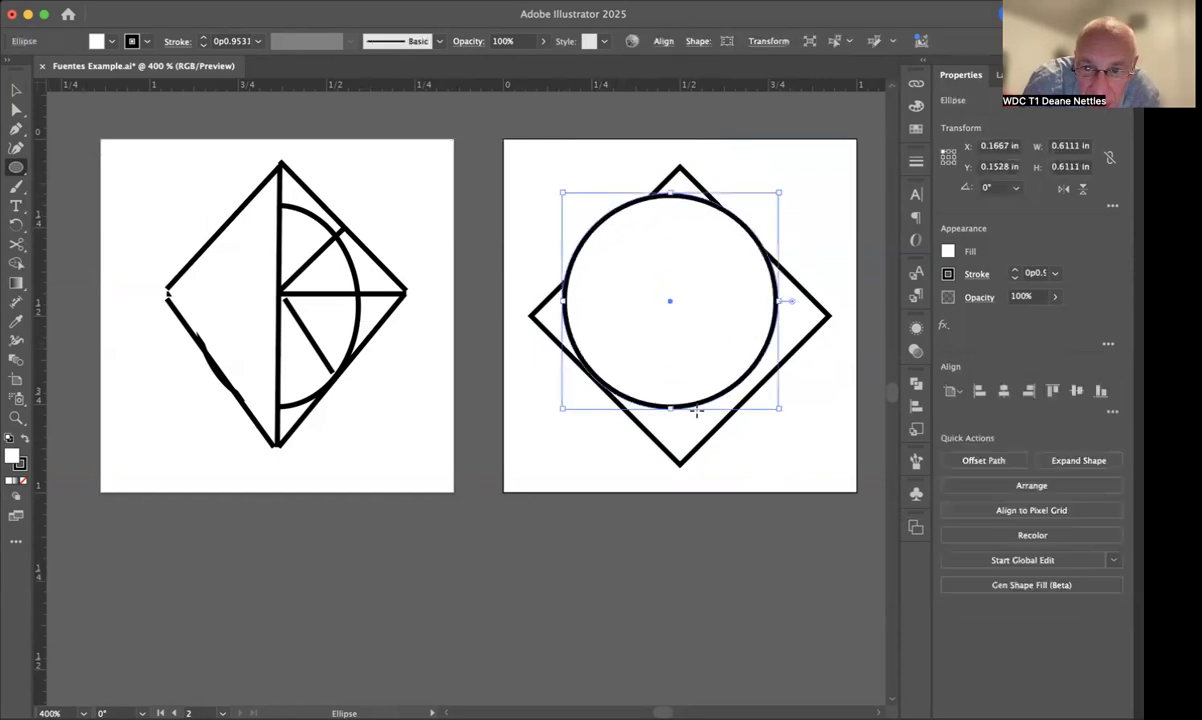
drag(561, 193, 586, 221)
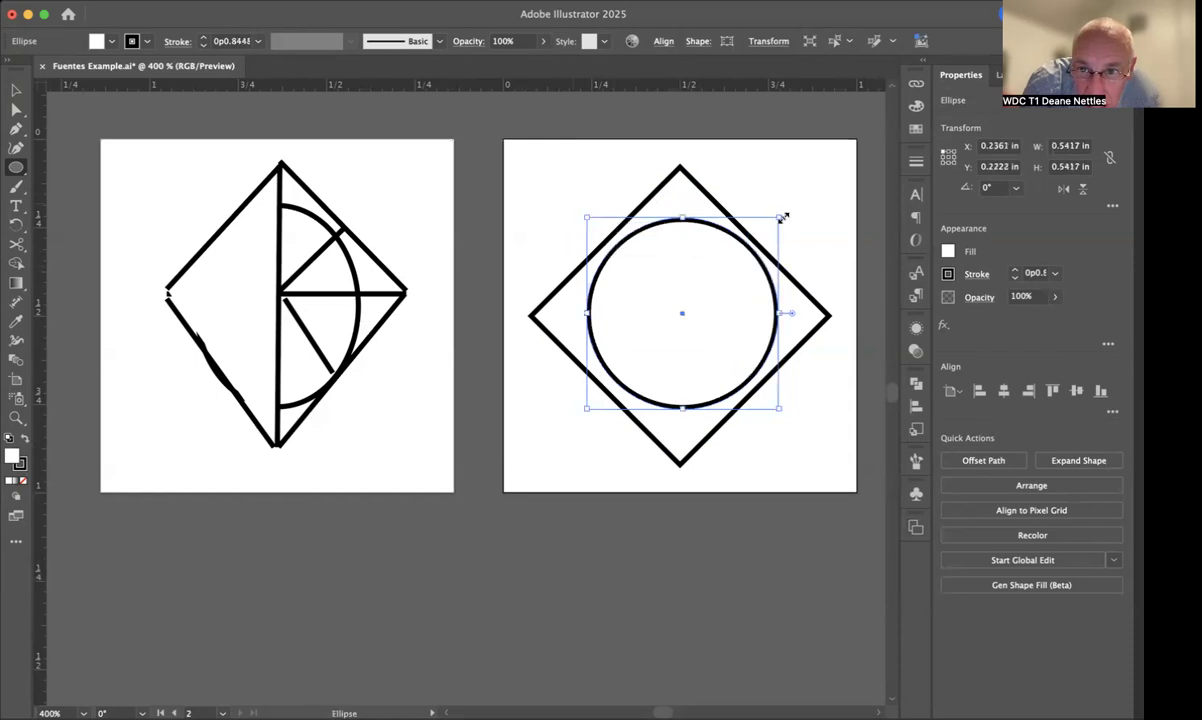
drag(778, 216, 773, 220)
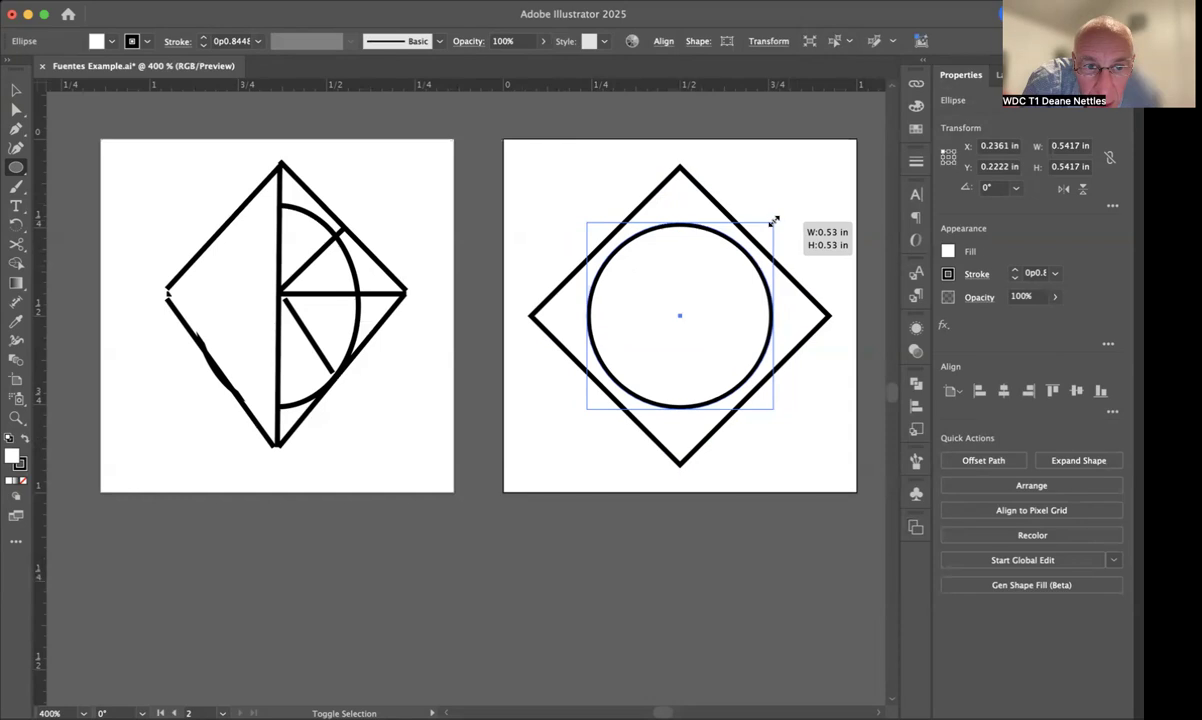
drag(773, 220, 773, 220)
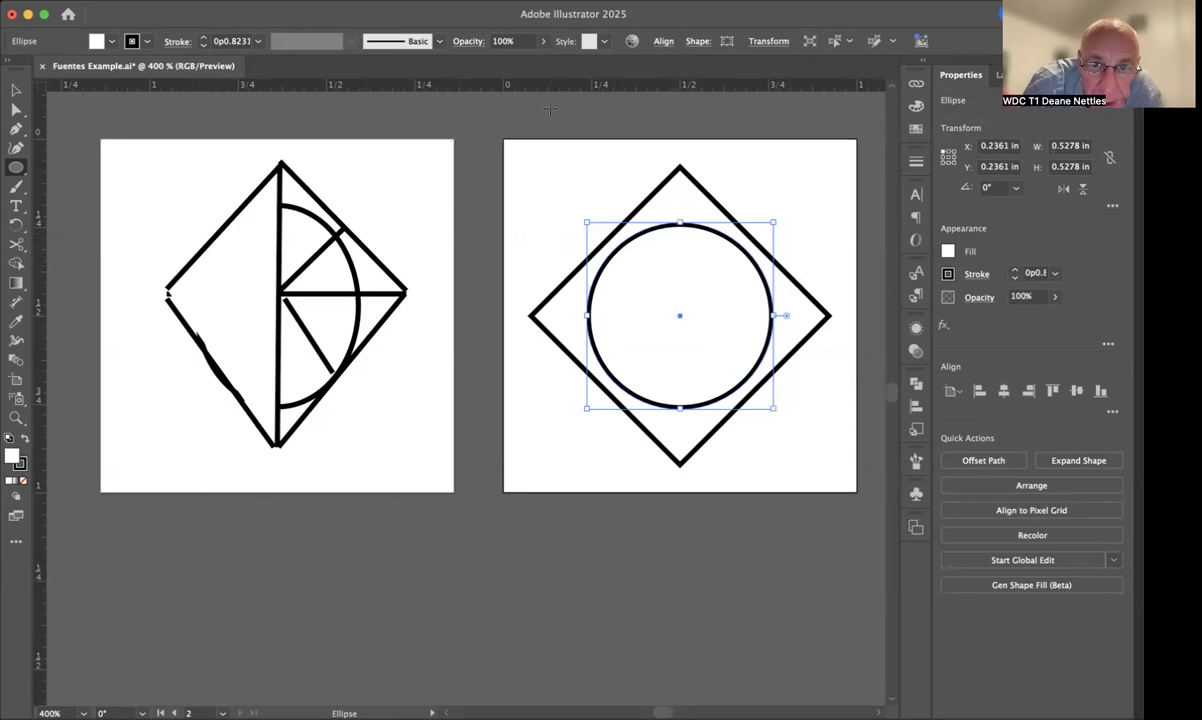
Set the stroke weight of both the diamond and the circle to 0p1.
click(15, 92)
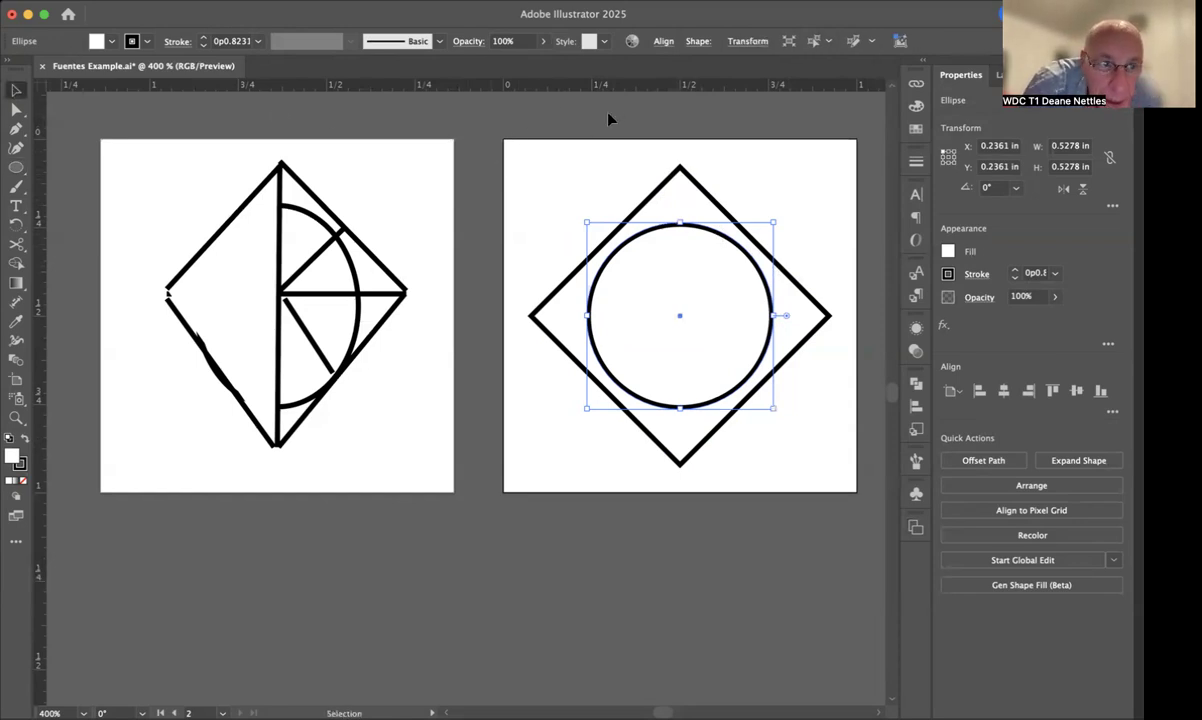
click(736, 281)
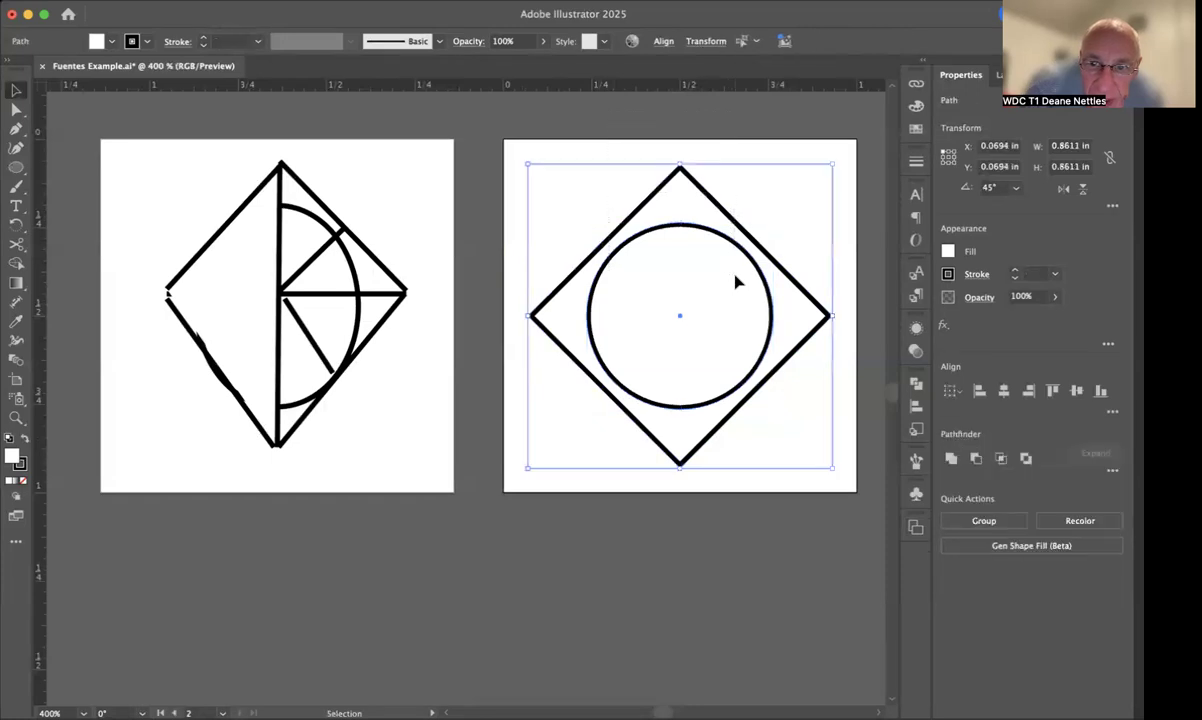
click(1014, 274)
click(1014, 270)
click(1014, 270)
click(1014, 270)
click(1014, 270)
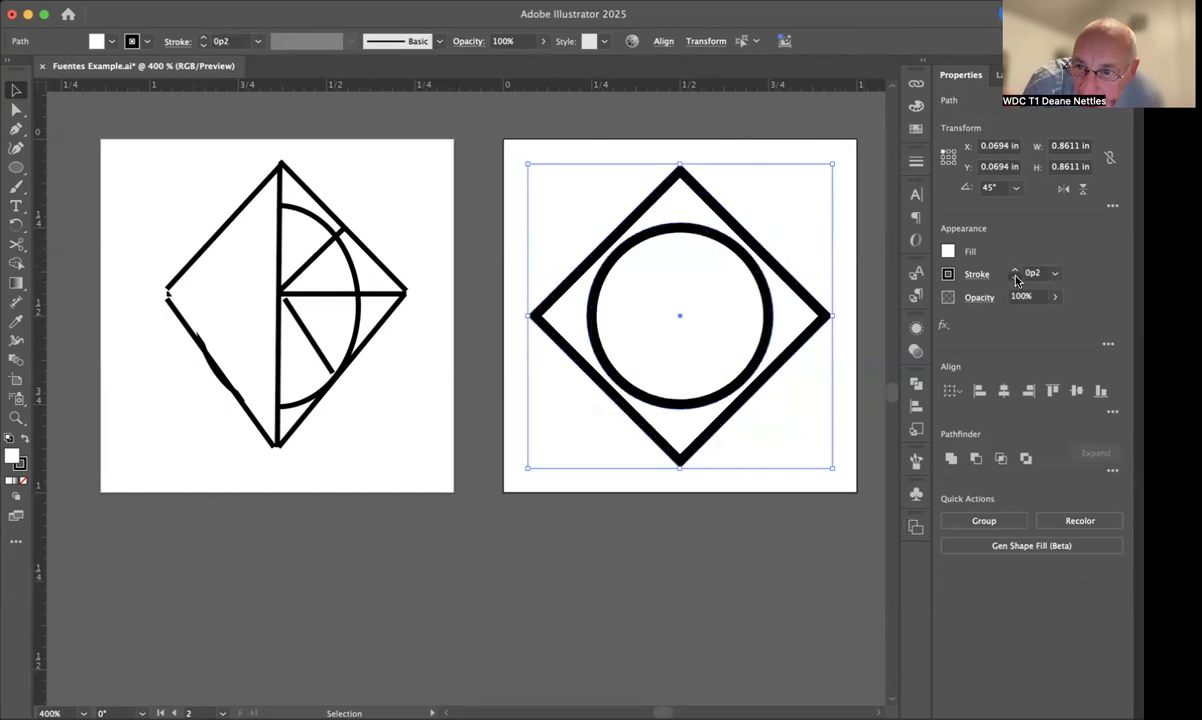
click(1014, 277)
click(706, 118)
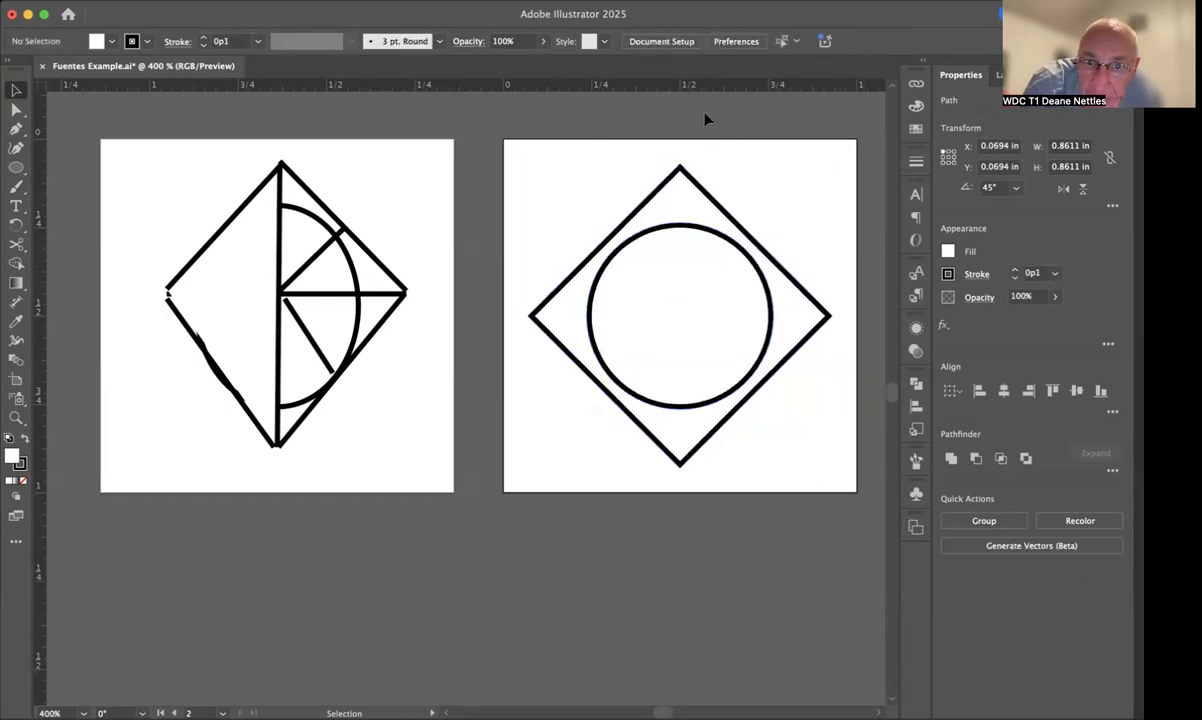
Turn off scaling of strokes and effects in the Scale tool's options.
click(18, 226)
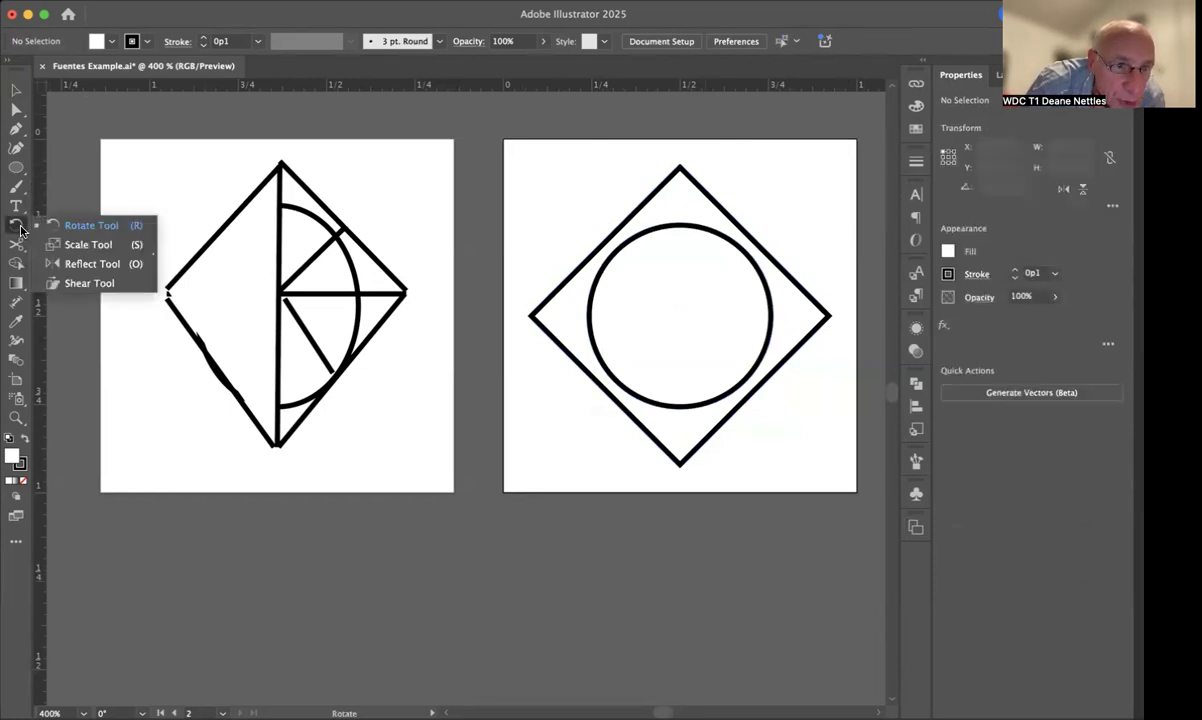
click(75, 245)
double_click(16, 228)
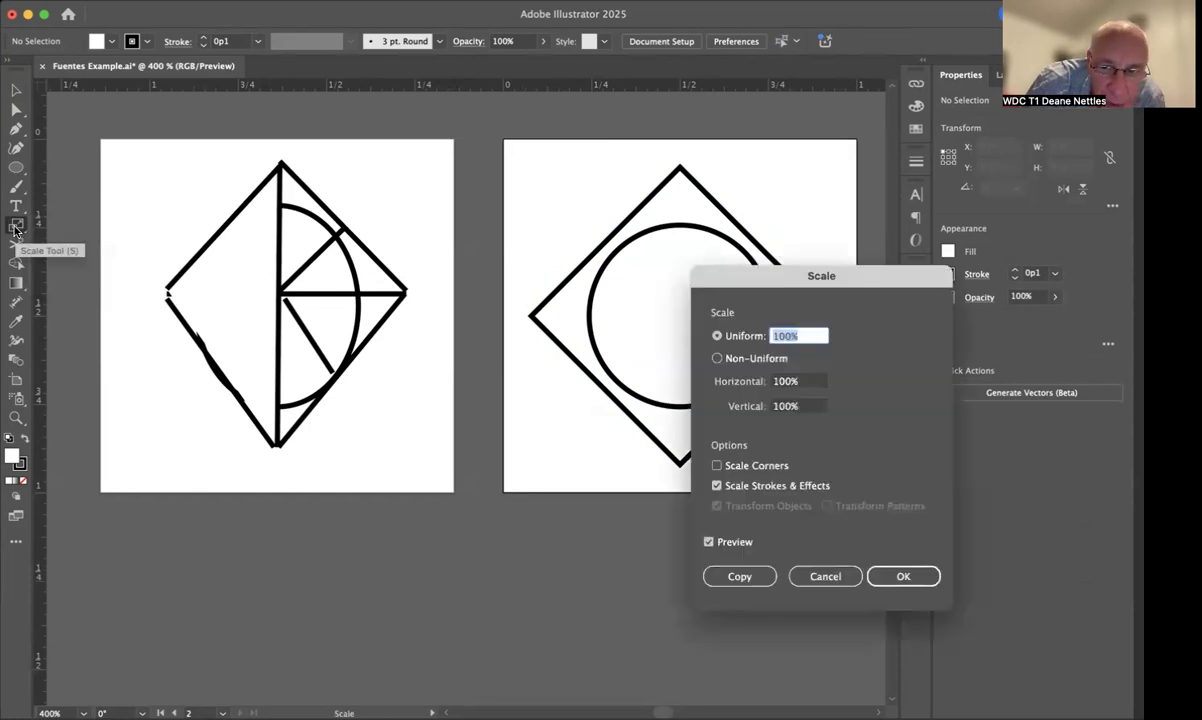
click(717, 486)
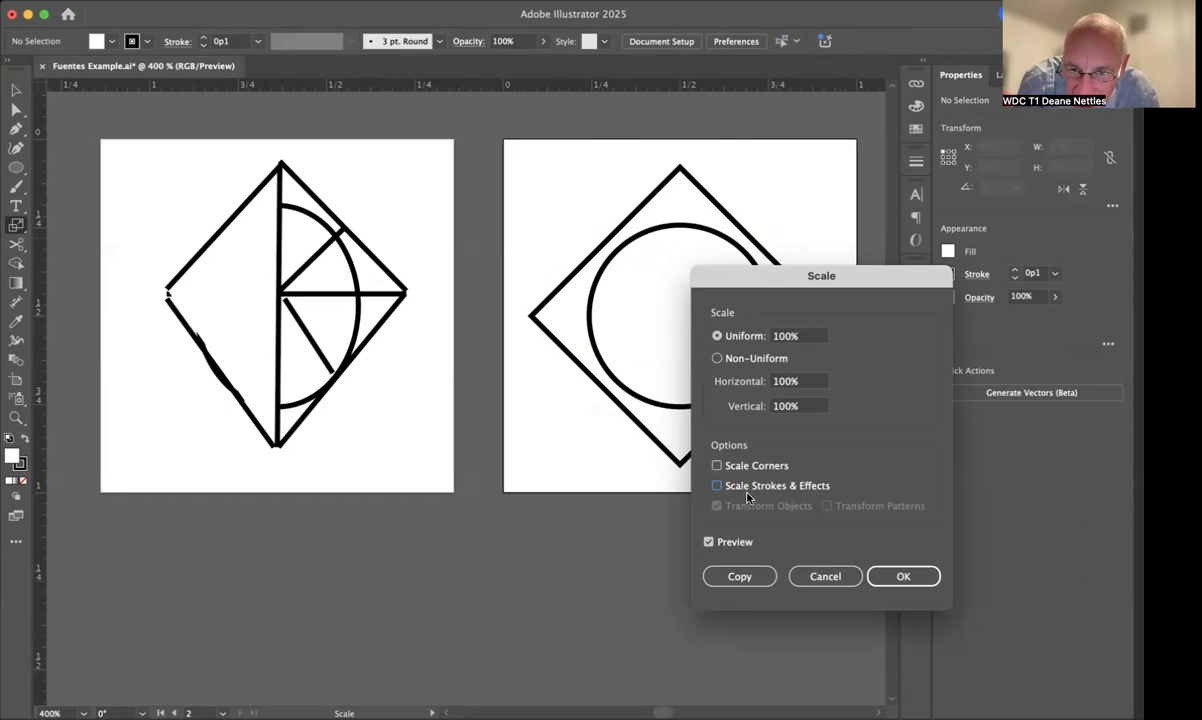
click(896, 582)
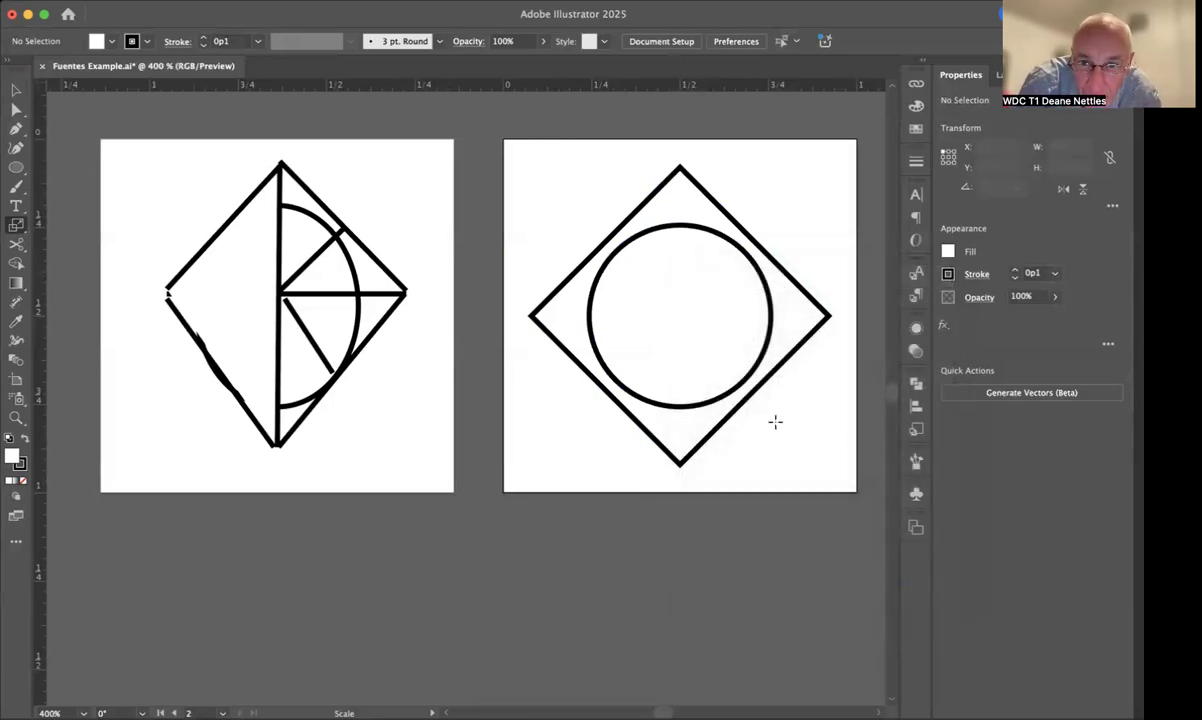
Cut the circle at its top and bottom anchor points with the Scissors tool and delete its left half.
click(15, 88)
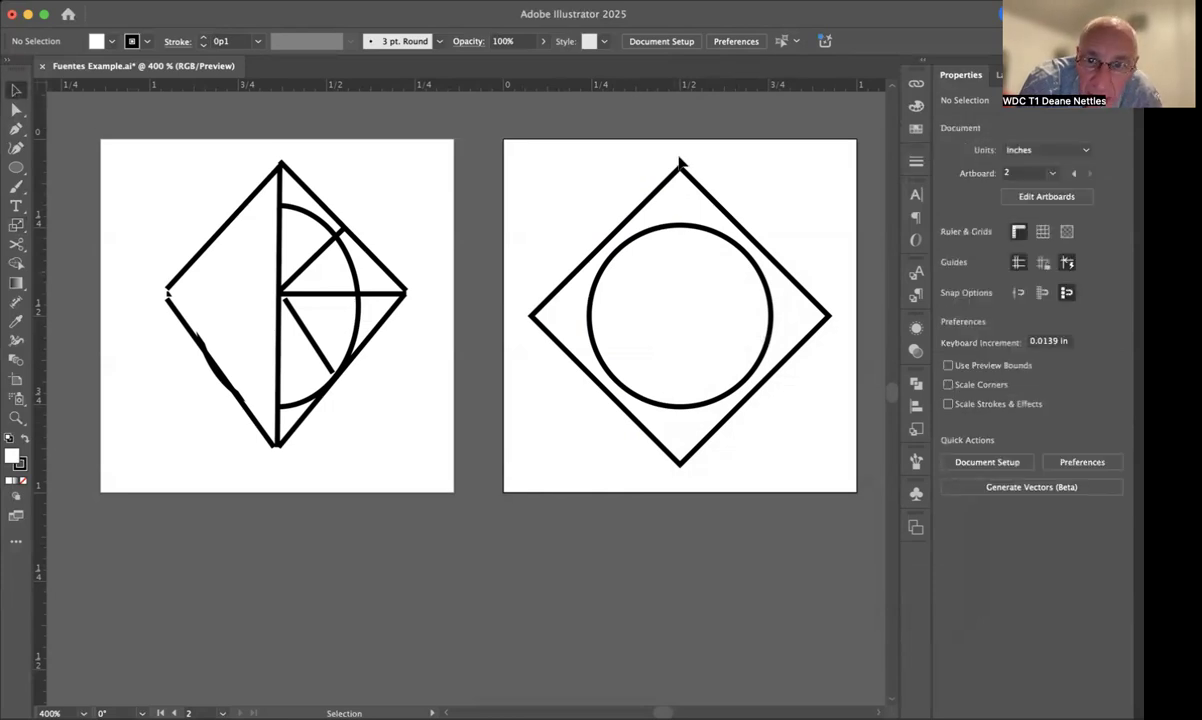
click(680, 229)
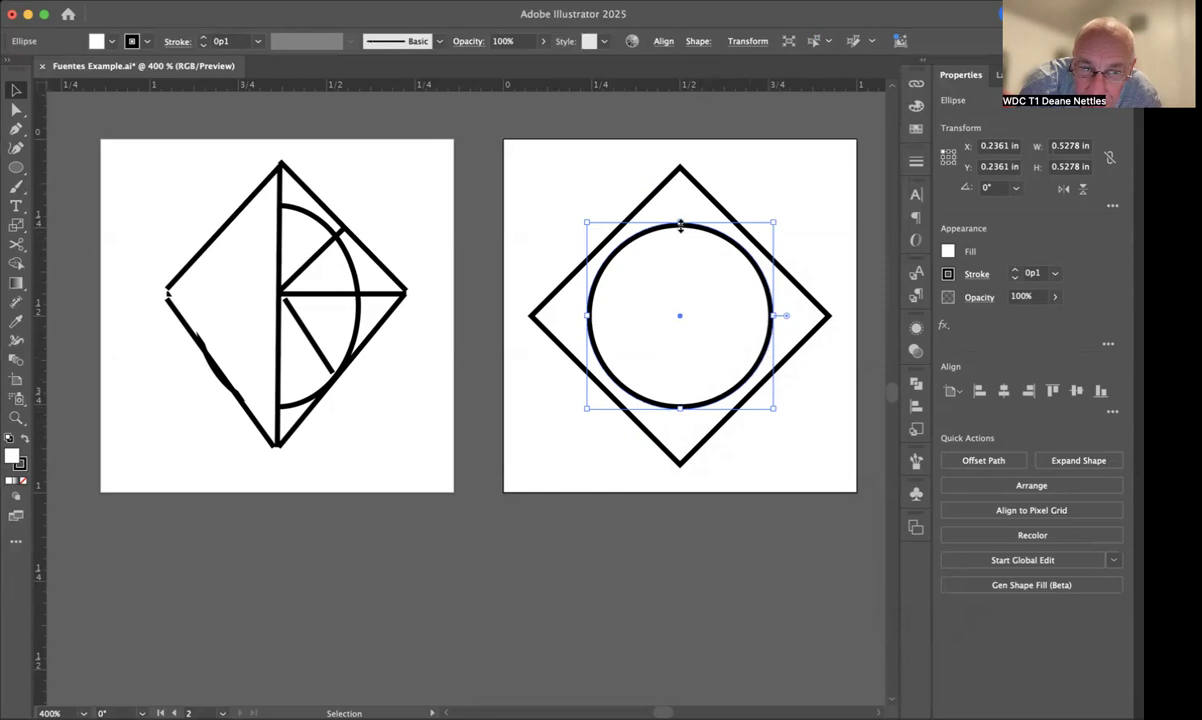
click(14, 113)
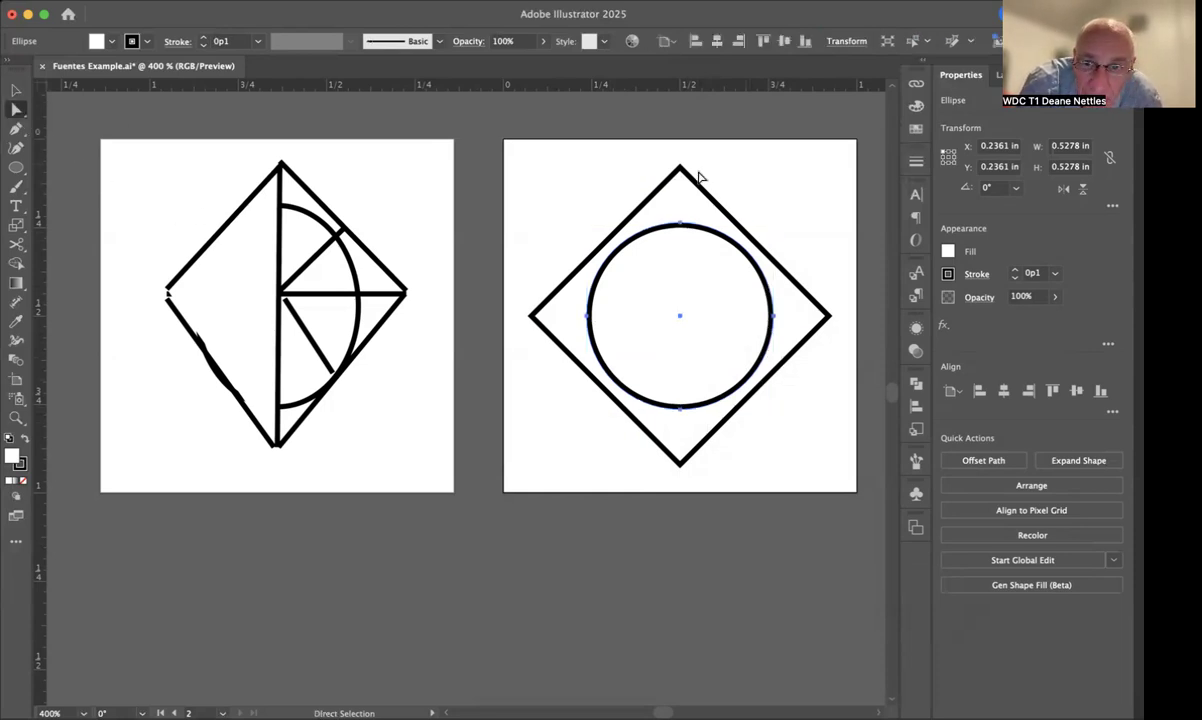
click(680, 225)
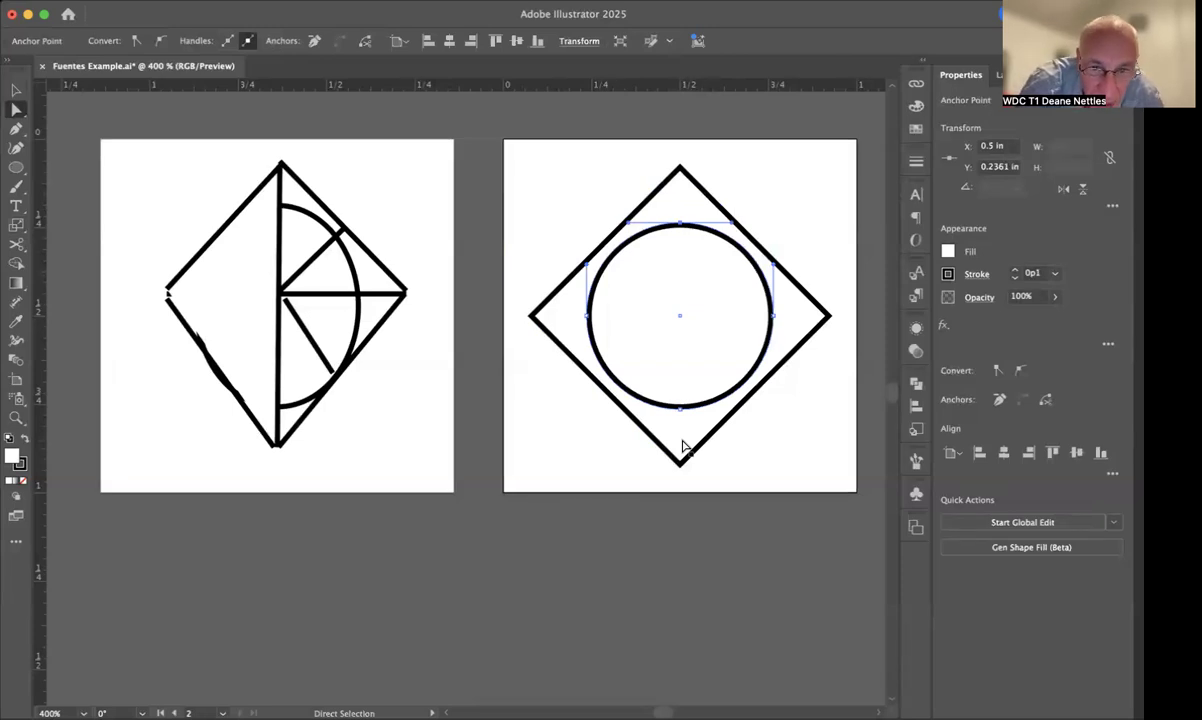
click(19, 245)
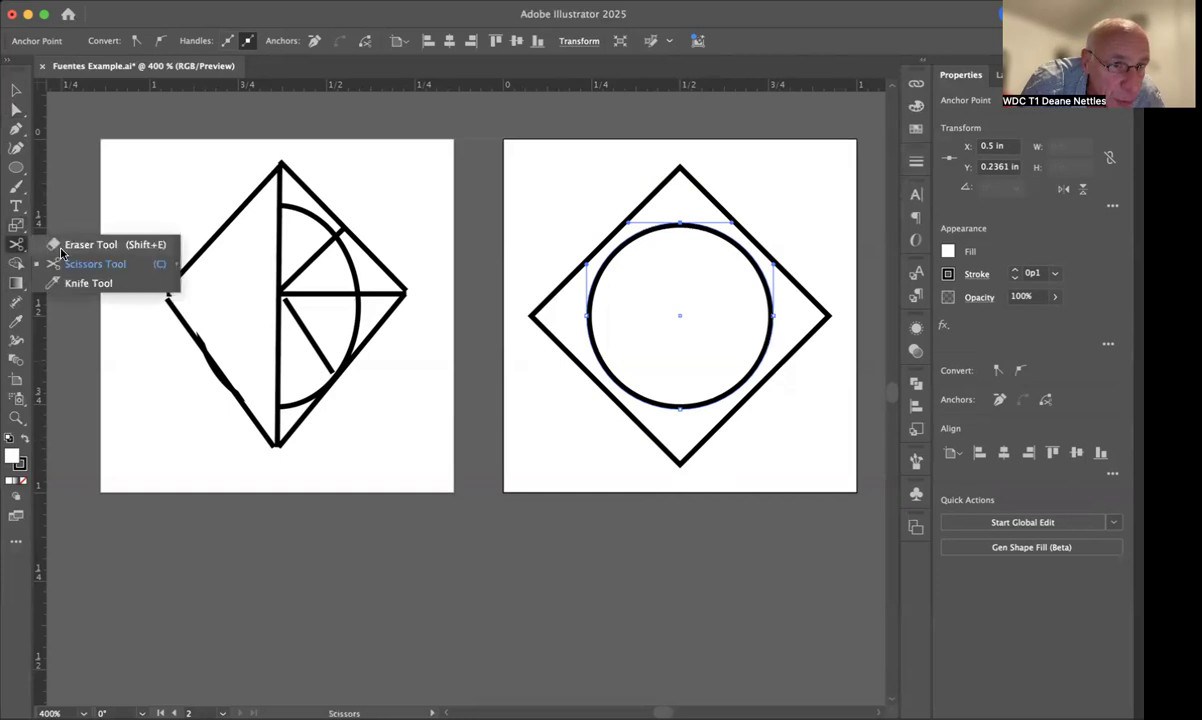
click(60, 243)
click(19, 245)
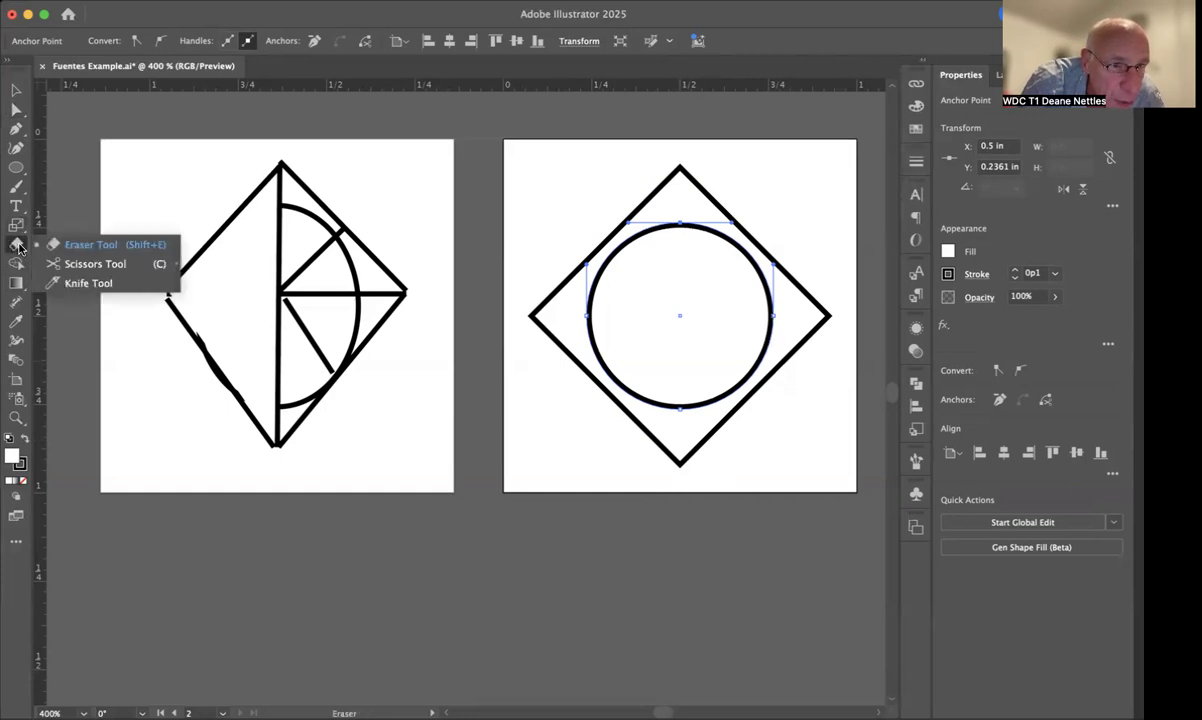
click(72, 262)
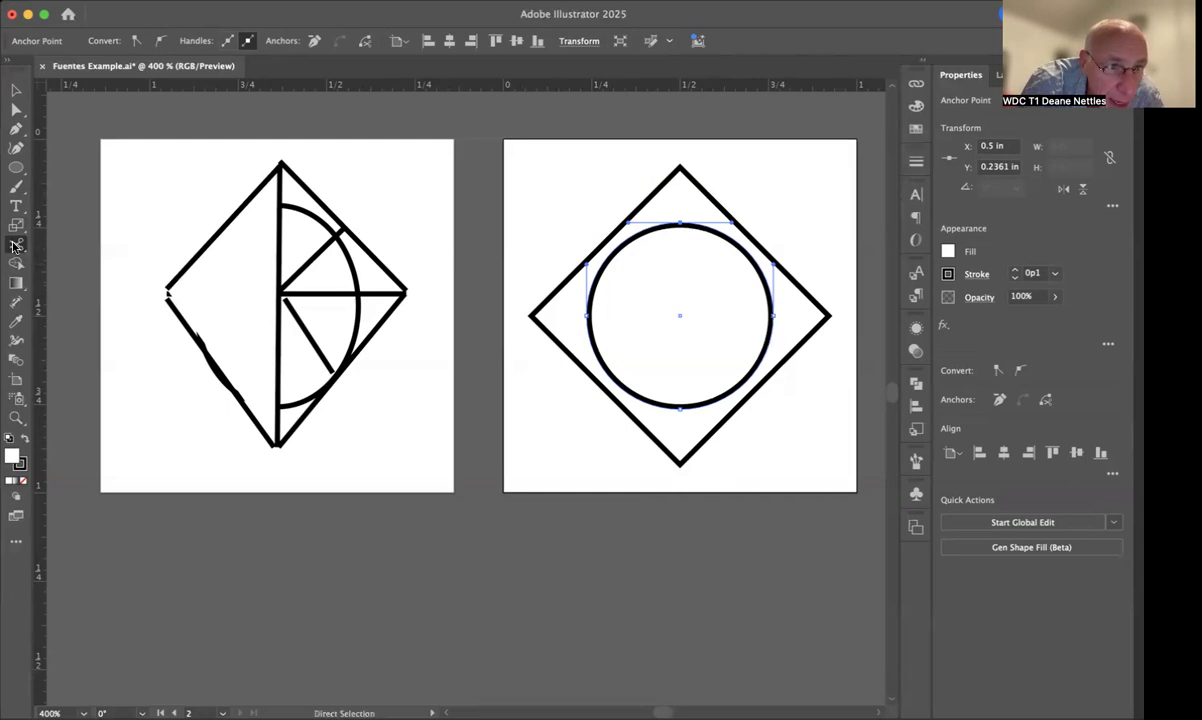
click(17, 244)
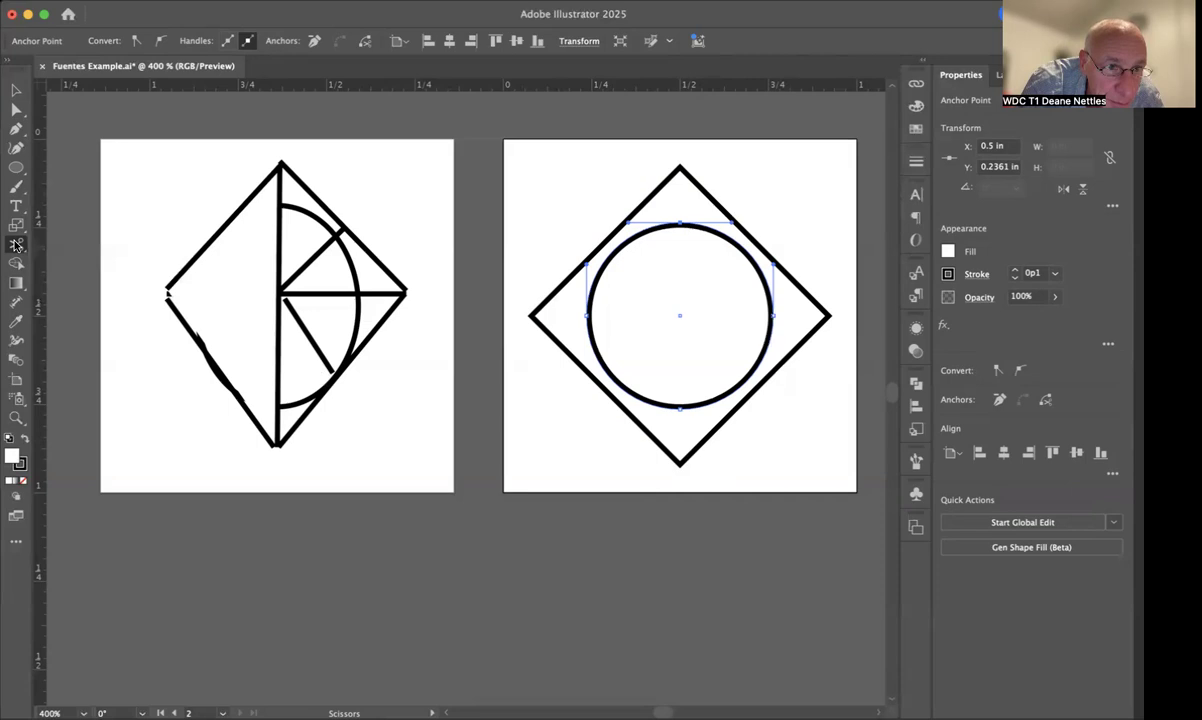
click(679, 222)
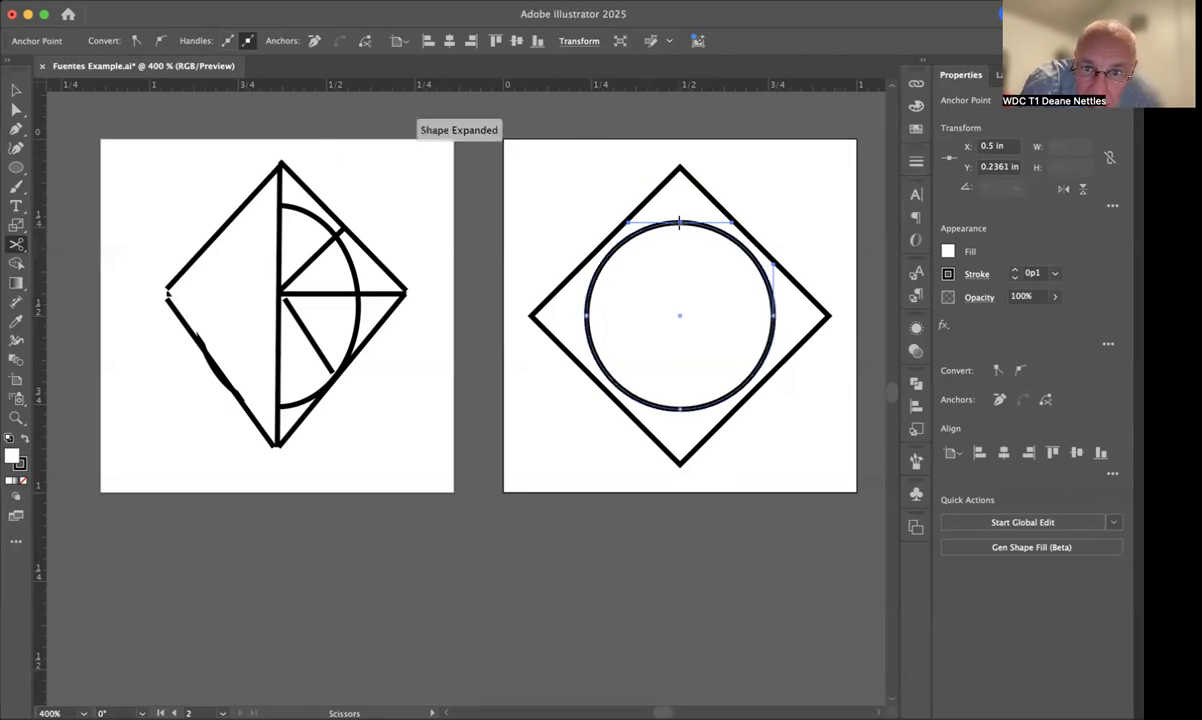
click(680, 408)
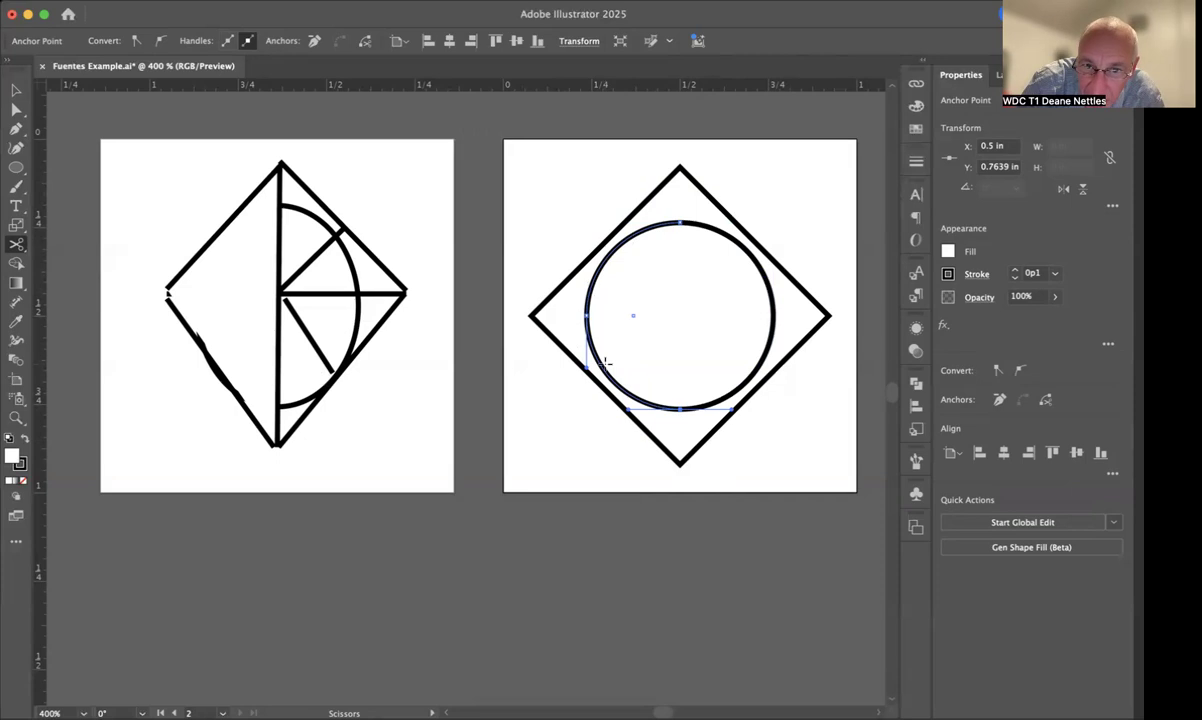
key(Delete)
key(Delete)
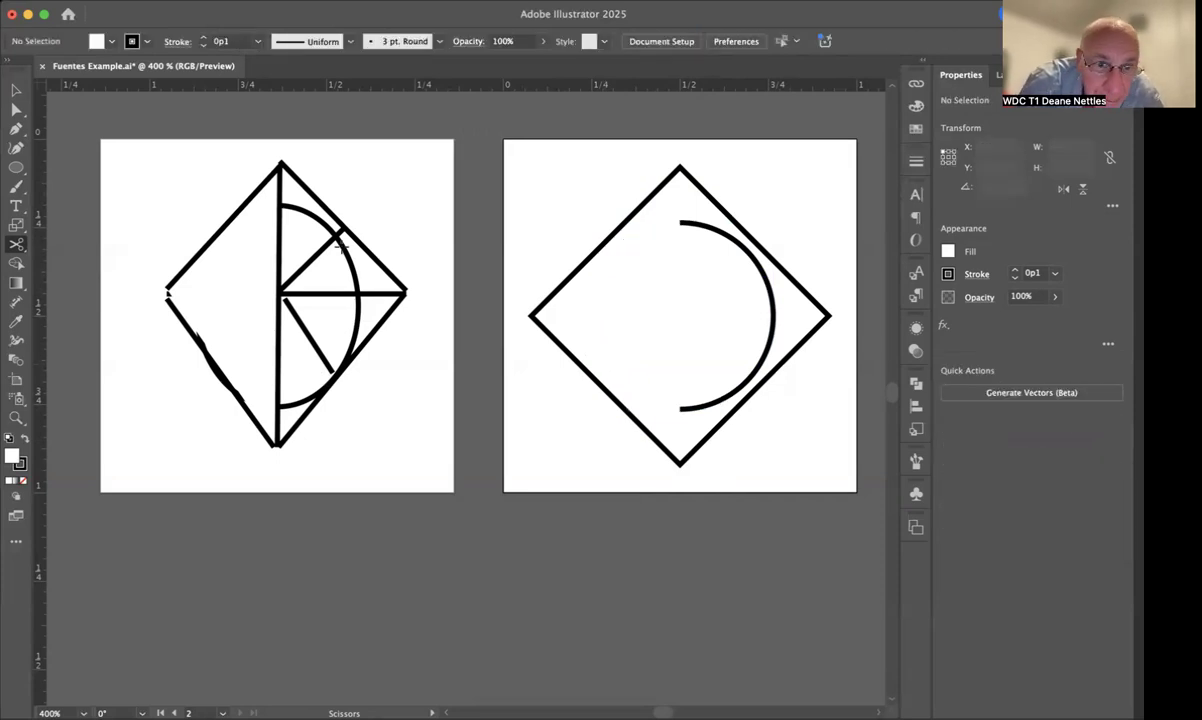
Try to draw a vertical line with the Pen tool from the diamond's top corner to its bottom corner.
key(v)
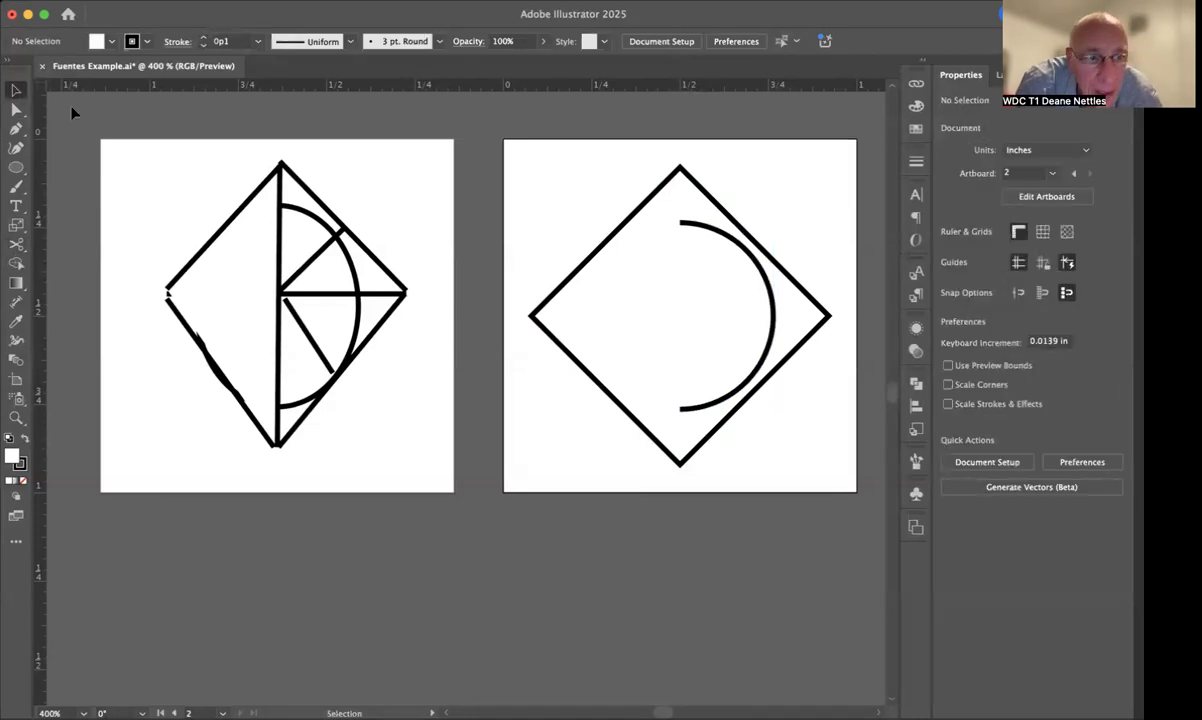
scroll(66, 99, up, 1)
scroll(66, 99, right, 1)
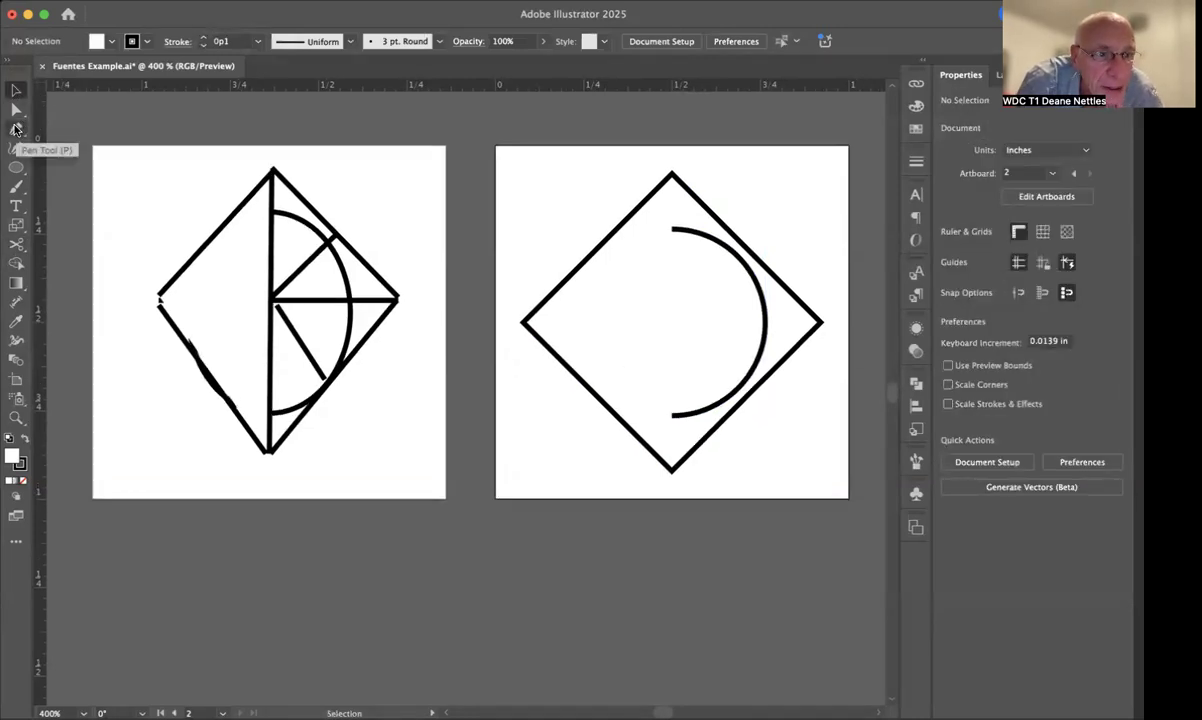
click(15, 128)
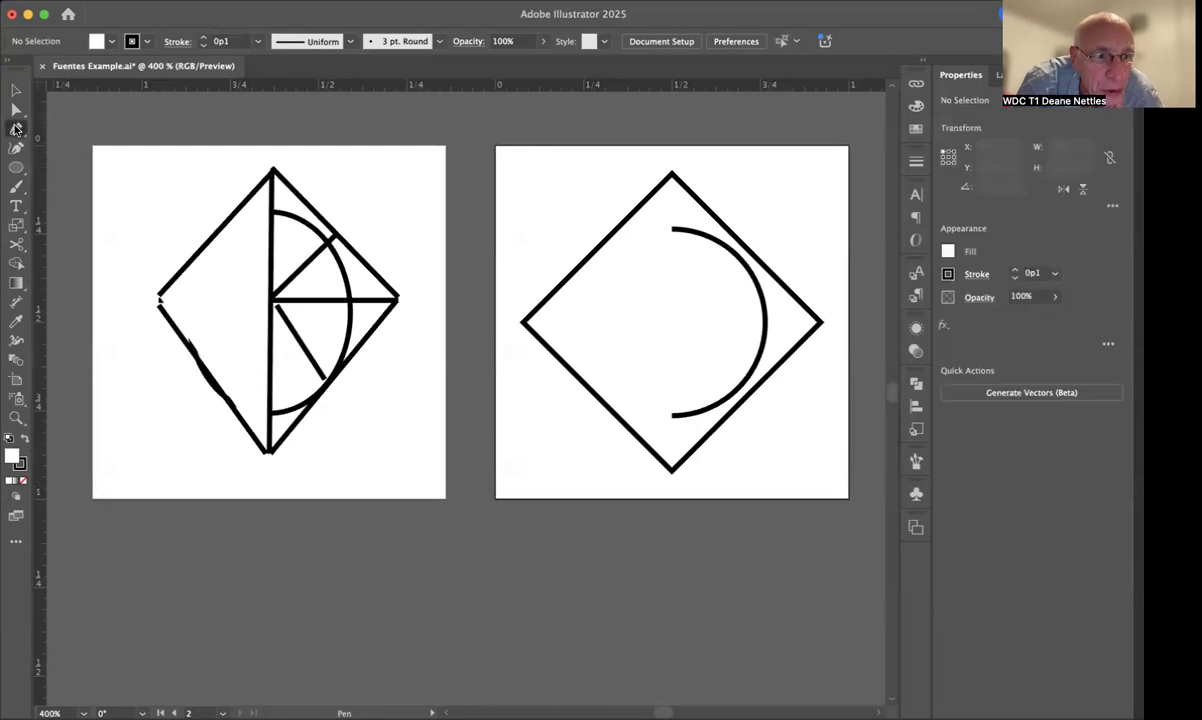
click(671, 177)
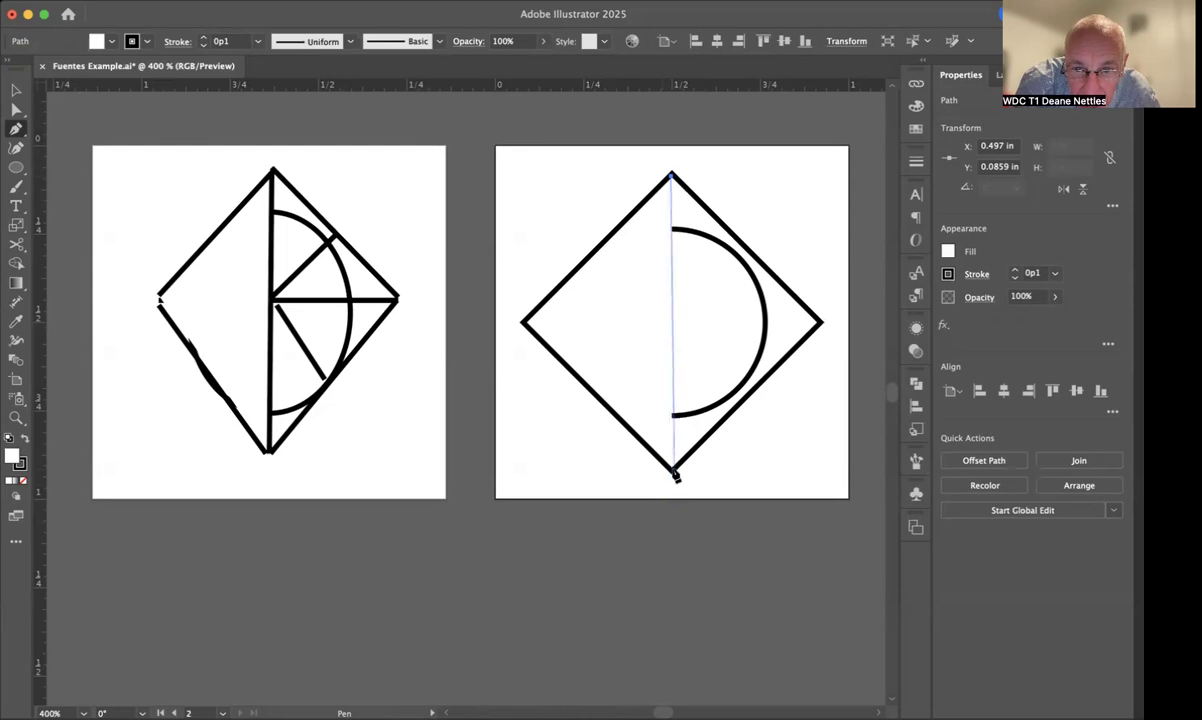
super+click(676, 477)
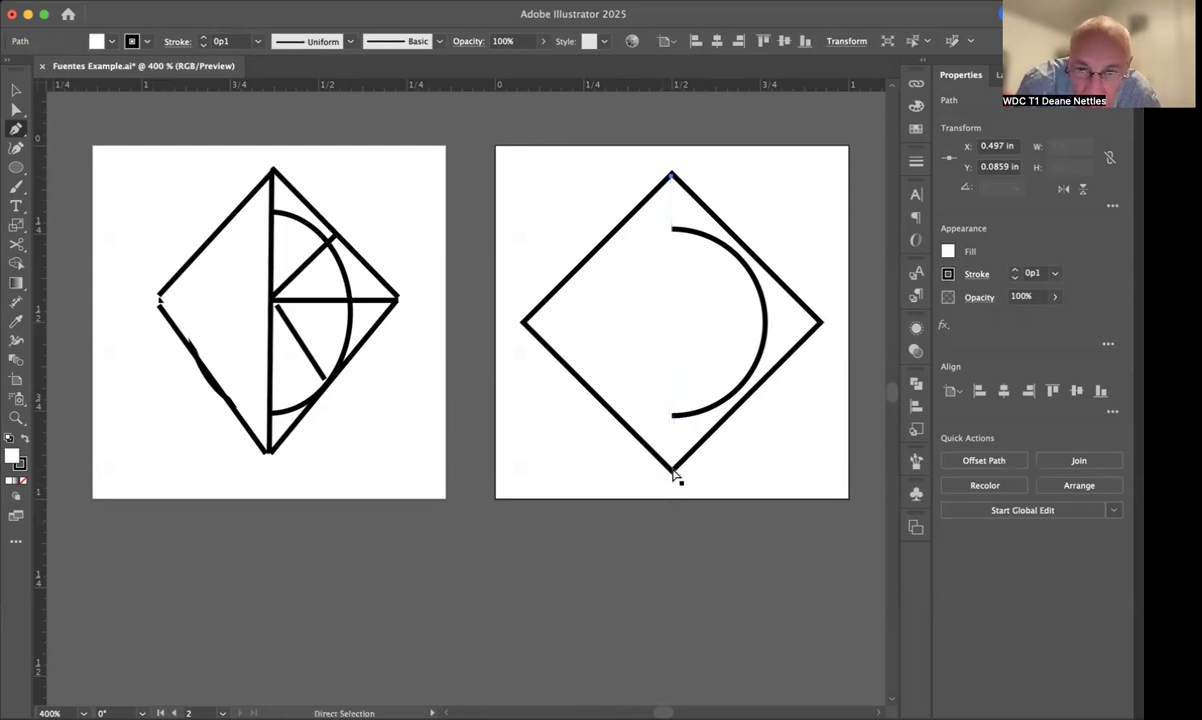
Undo the started line, the deletion and the cuts to restore the full circle.
key(super+z)
key(super+z)
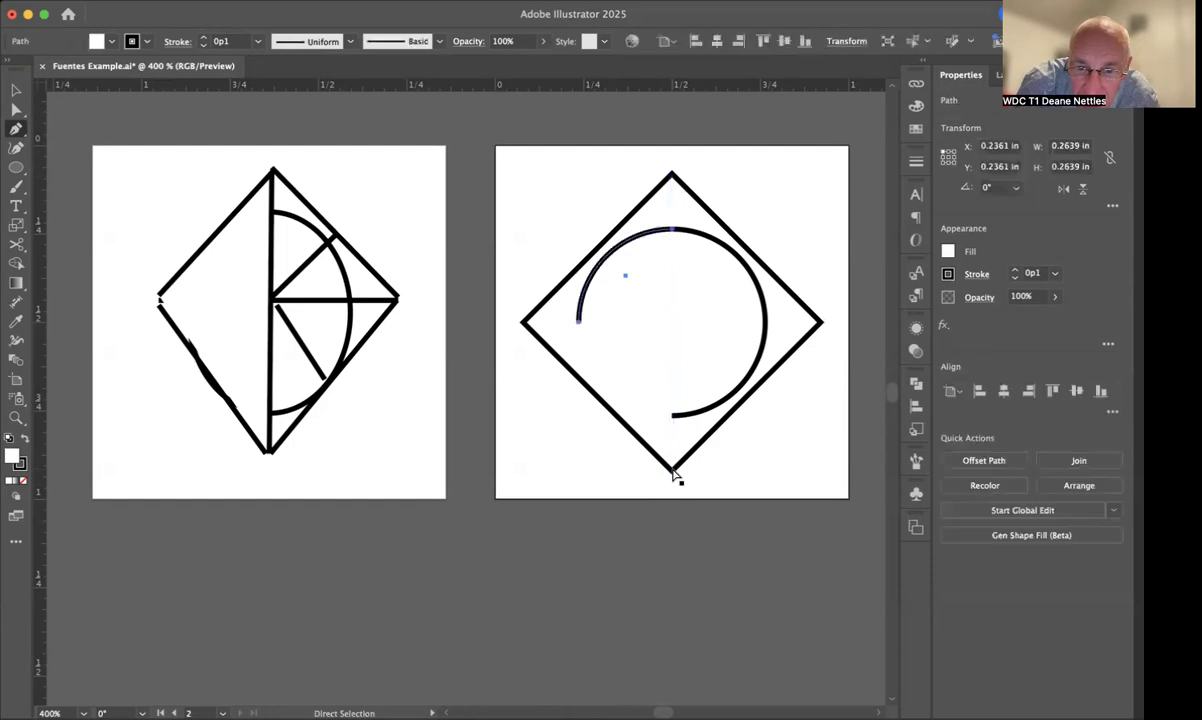
key(super+z)
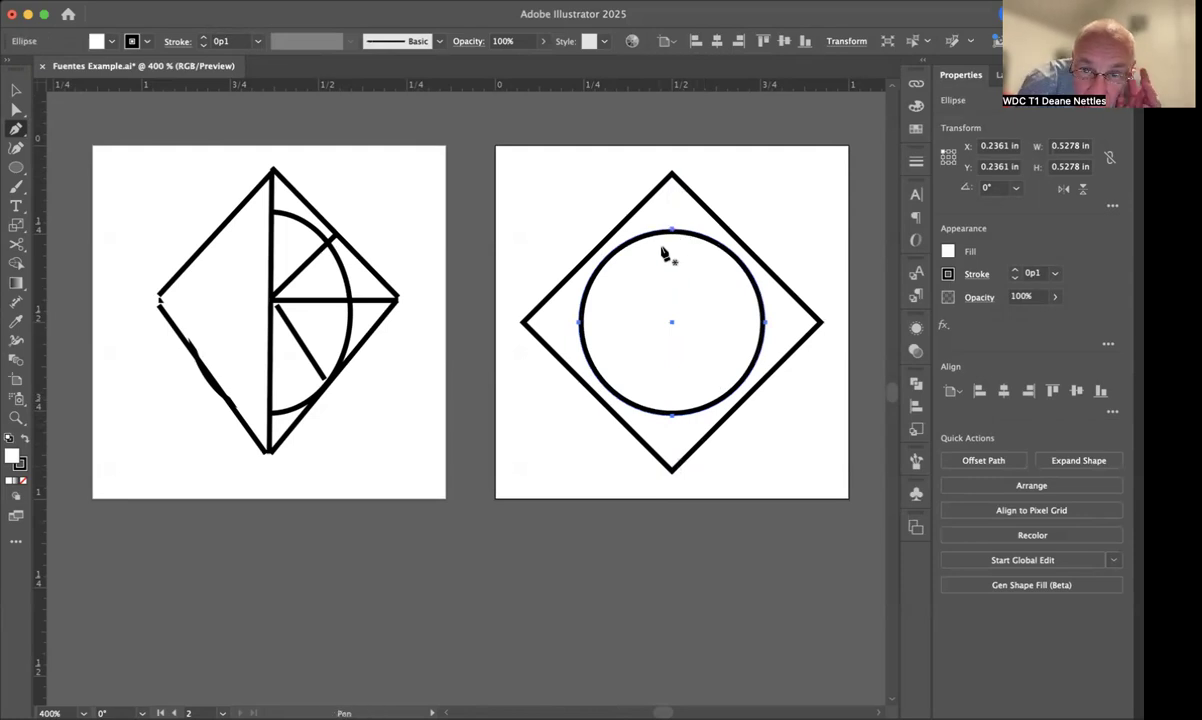
Draw a vertical line about 0.86 in long with the Pen tool from the diamond's top corner to its bottom corner.
click(15, 92)
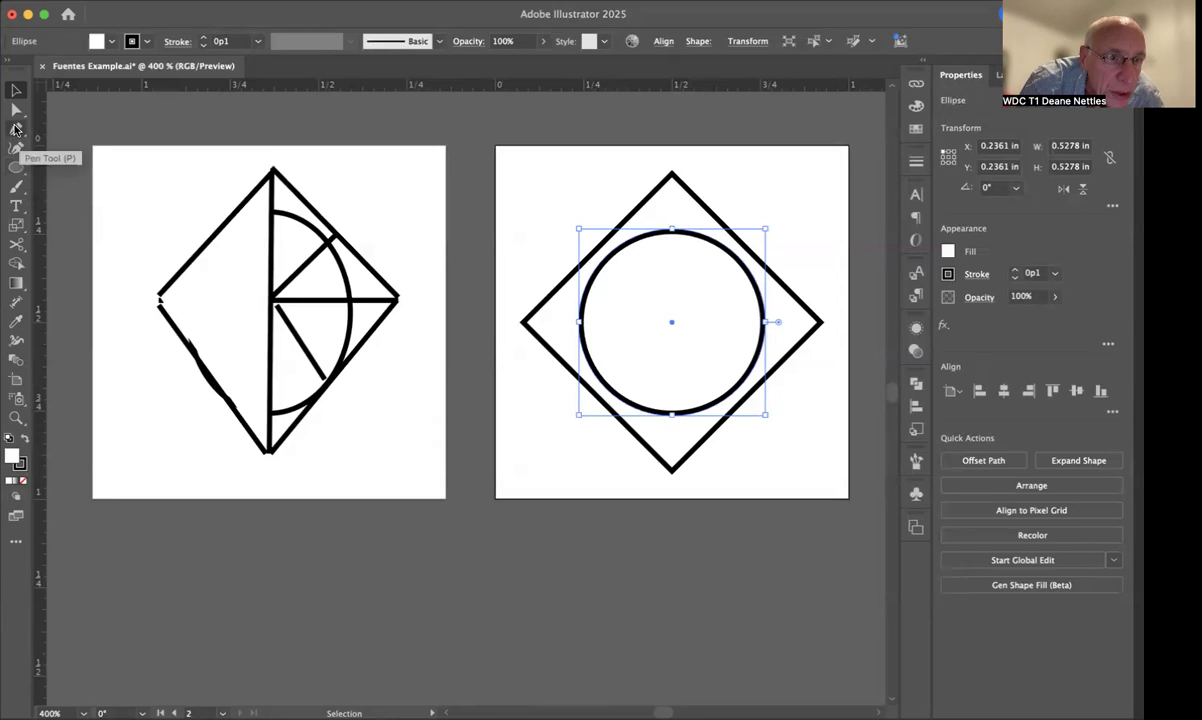
click(15, 128)
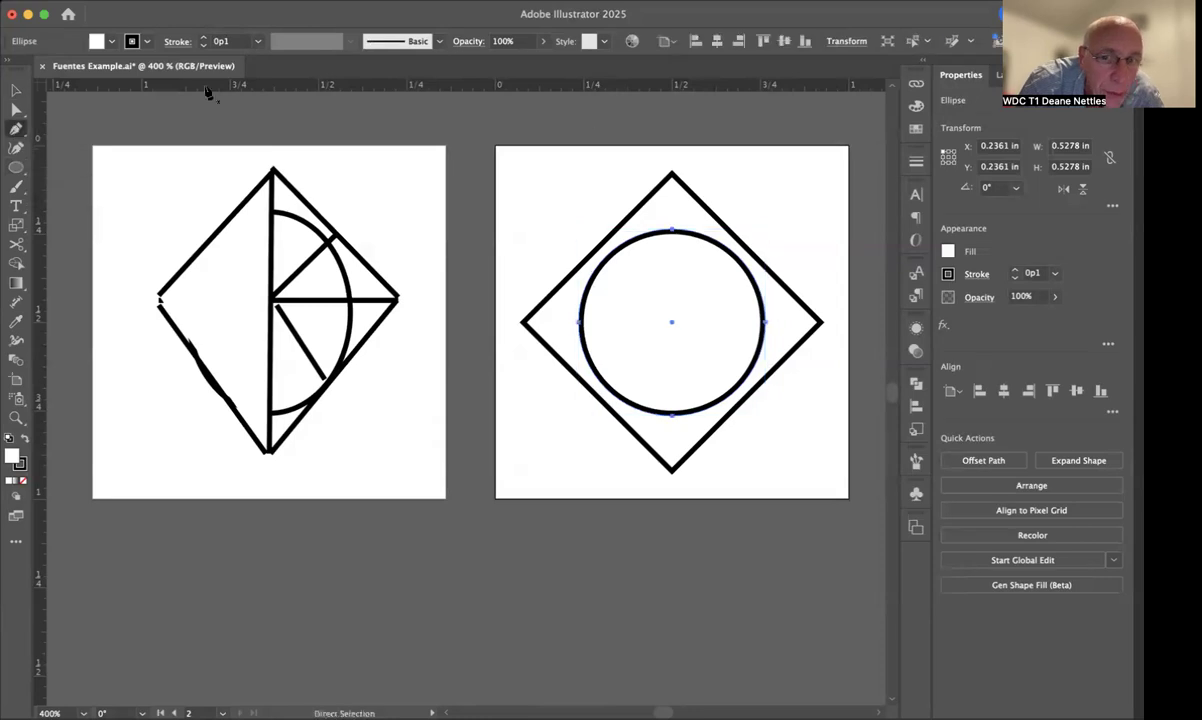
click(671, 174)
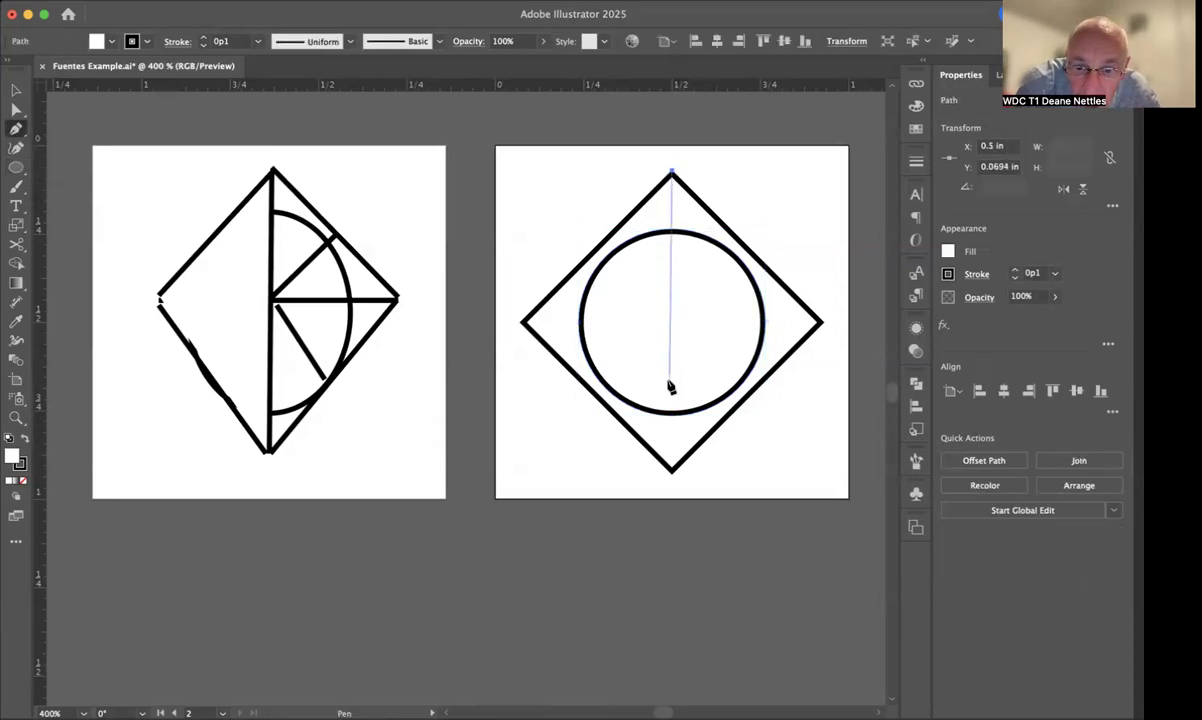
click(672, 472)
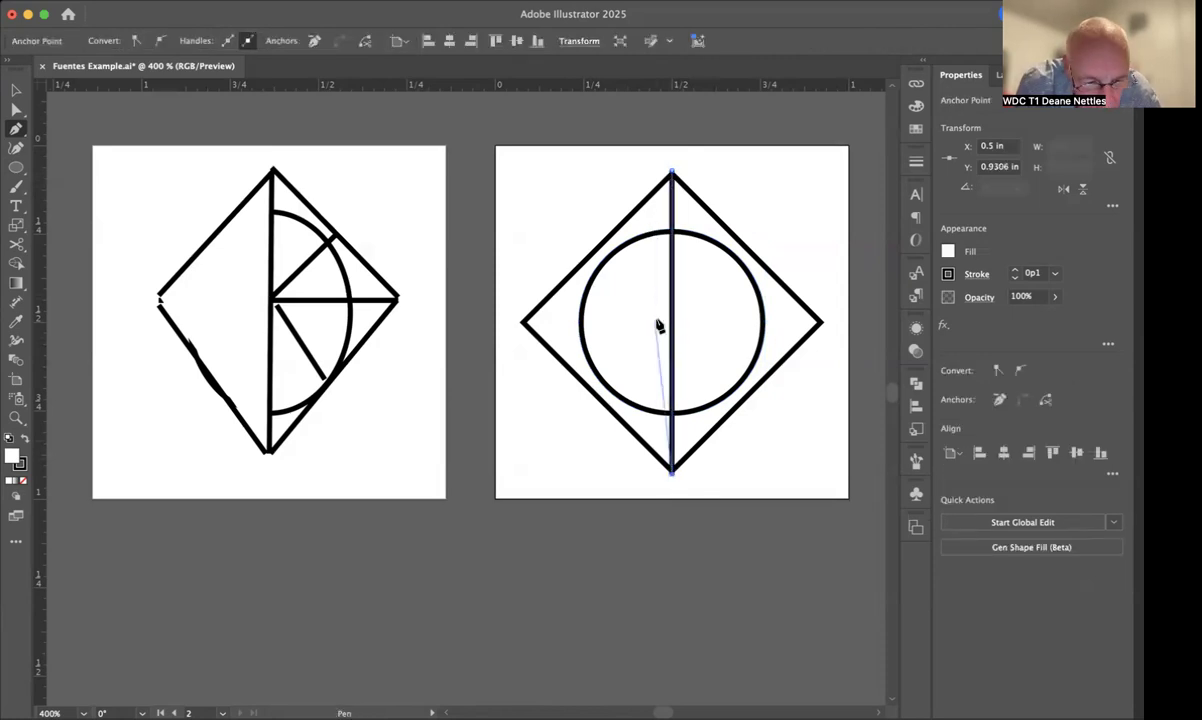
key(a)
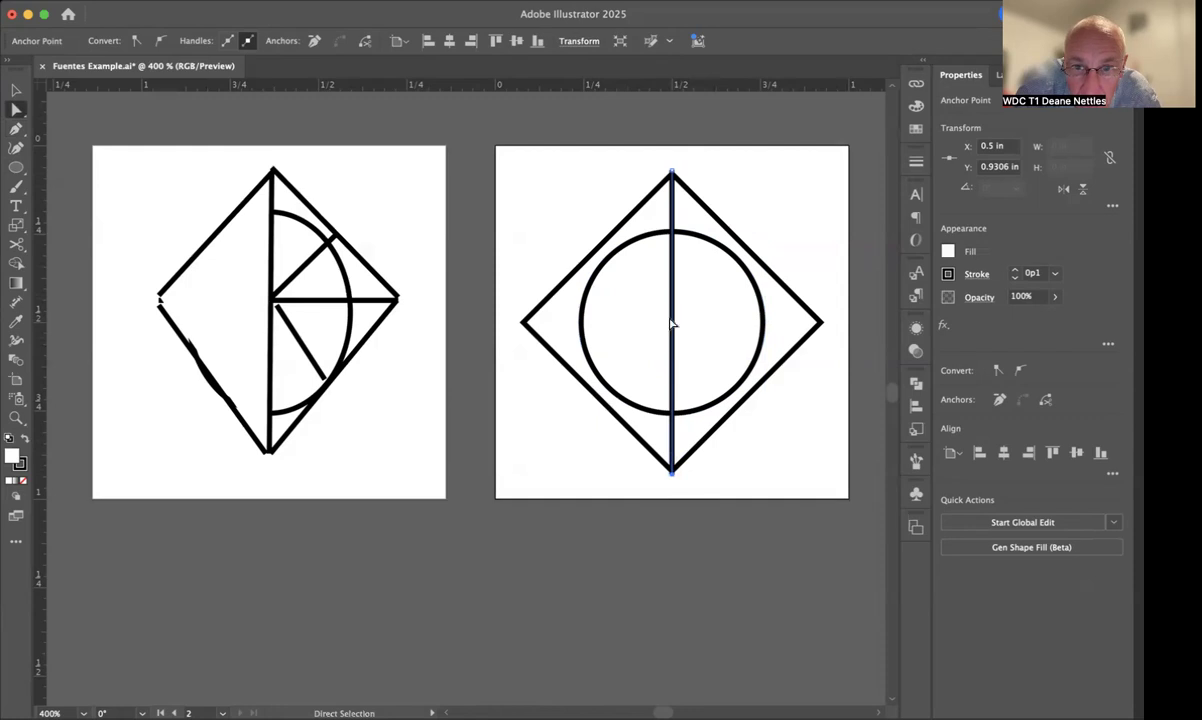
click(16, 90)
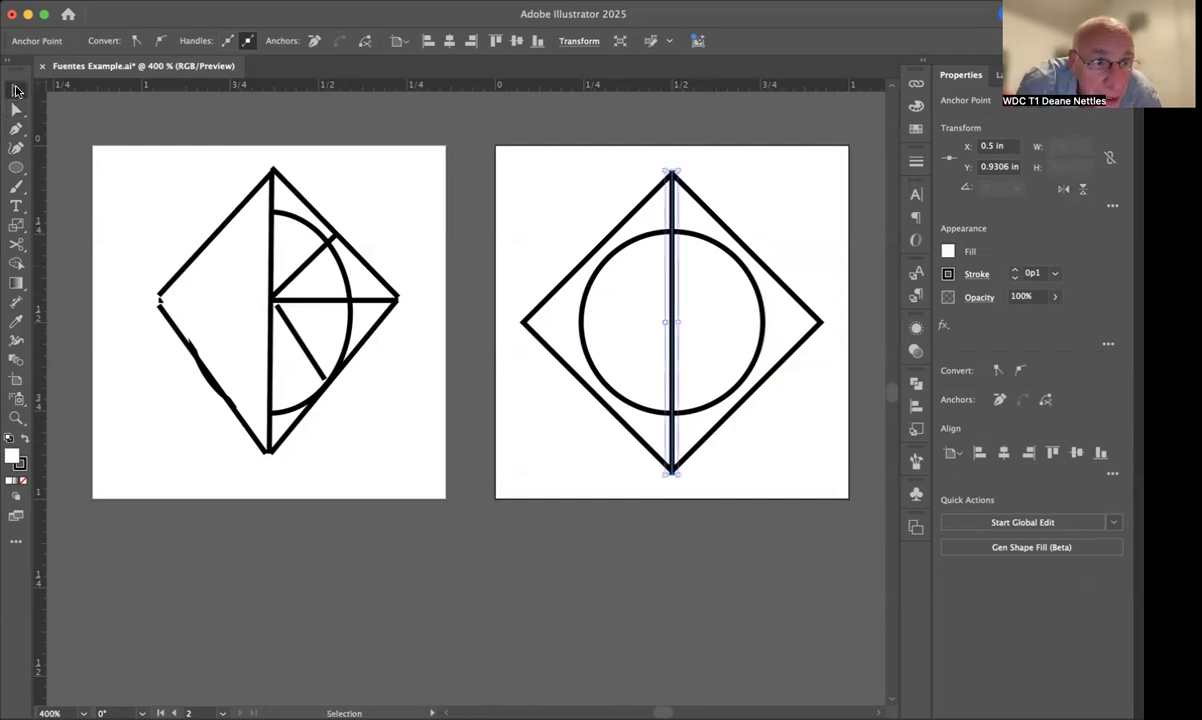
Create a copy of the vertical line rotated 45° about the circle's center.
click(673, 321)
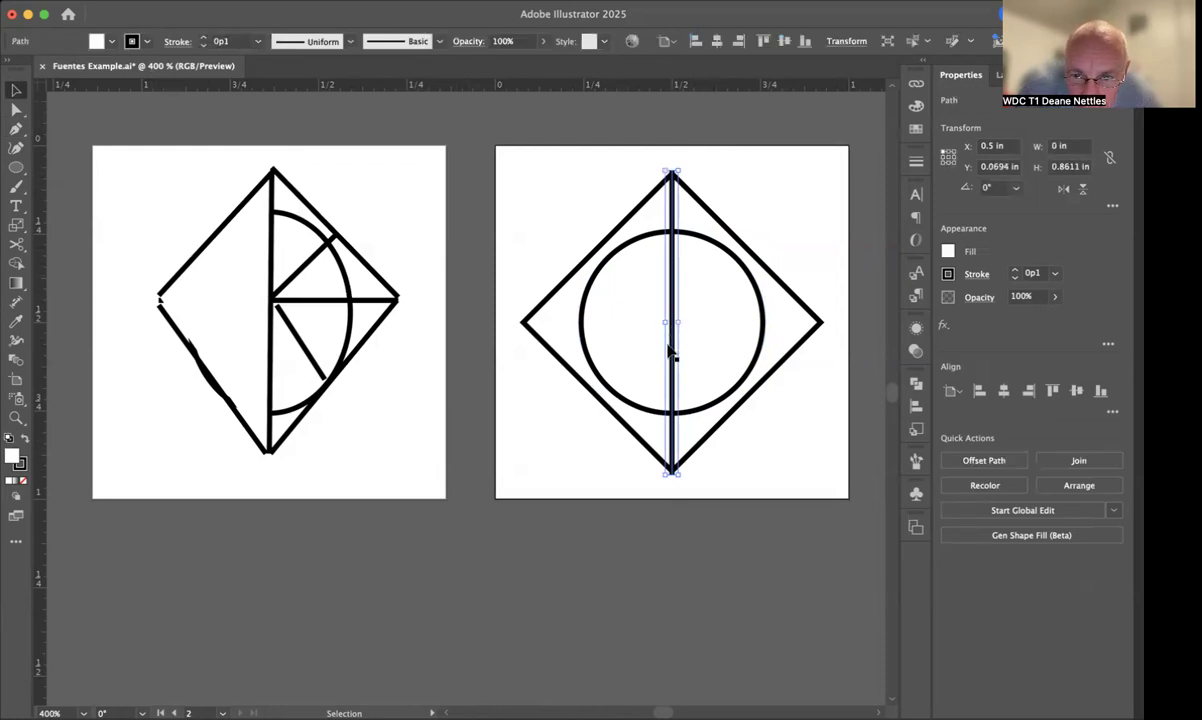
click(15, 228)
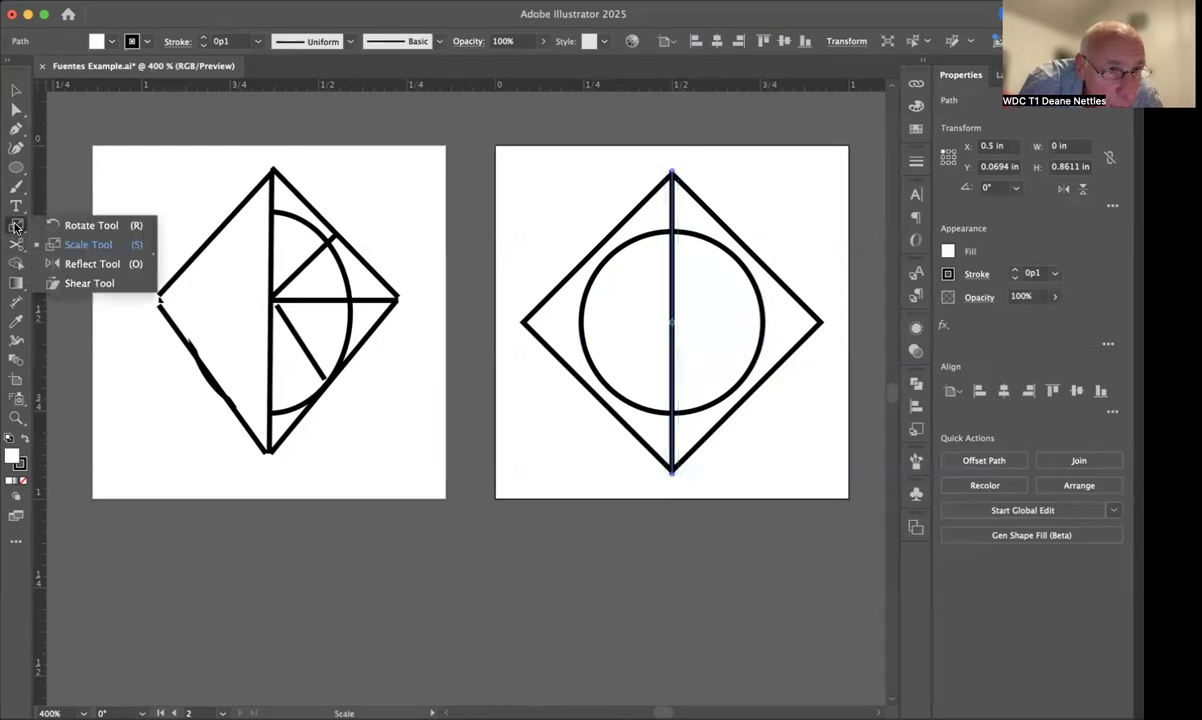
click(75, 225)
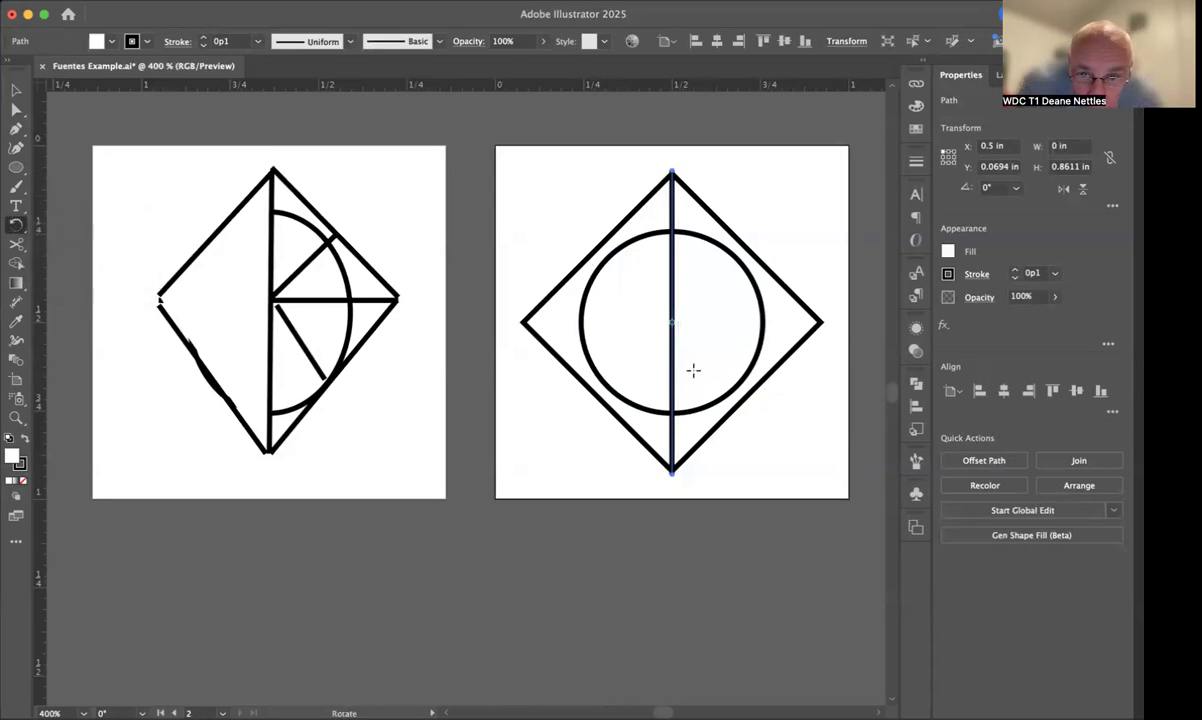
alt+click(672, 322)
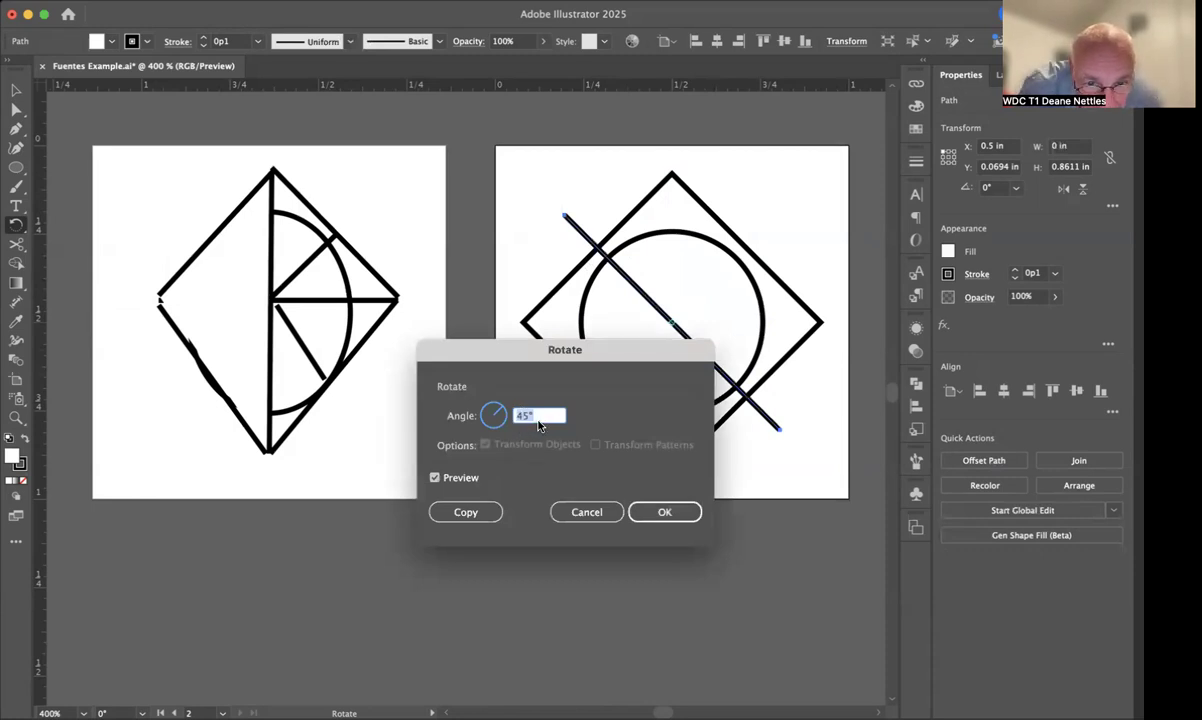
click(466, 513)
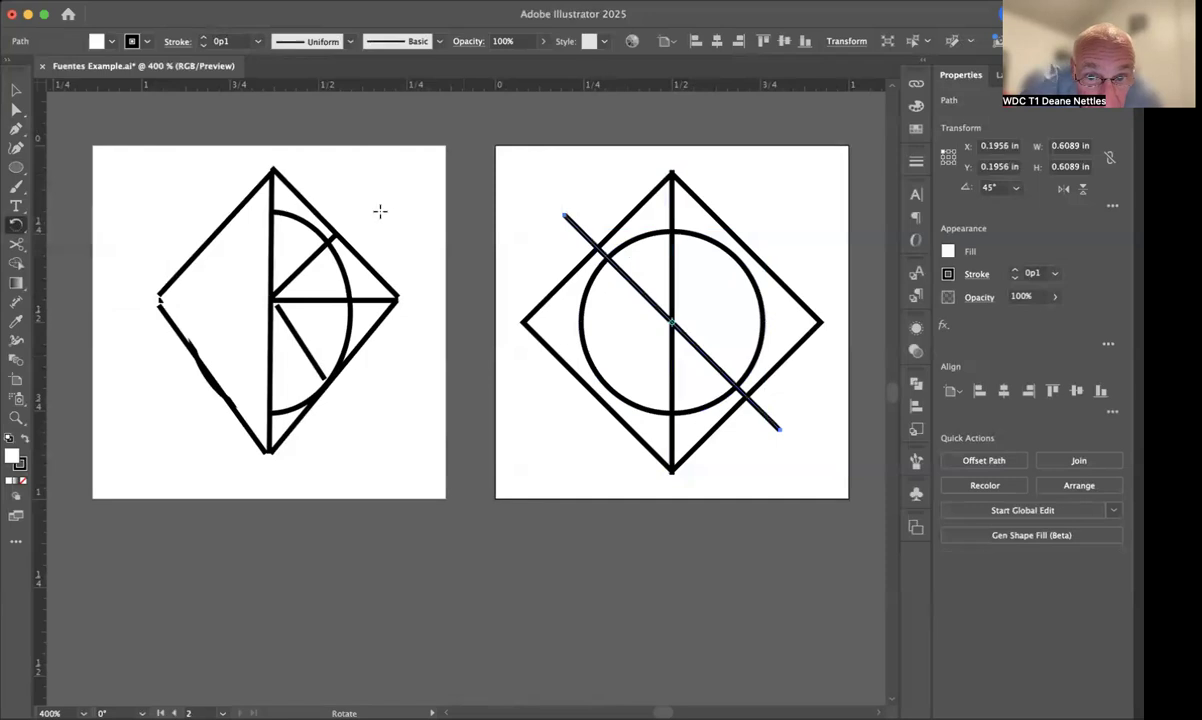
Repeat the 45° rotated copy twice to add a horizontal line and a second diagonal through the circle's center.
key(v)
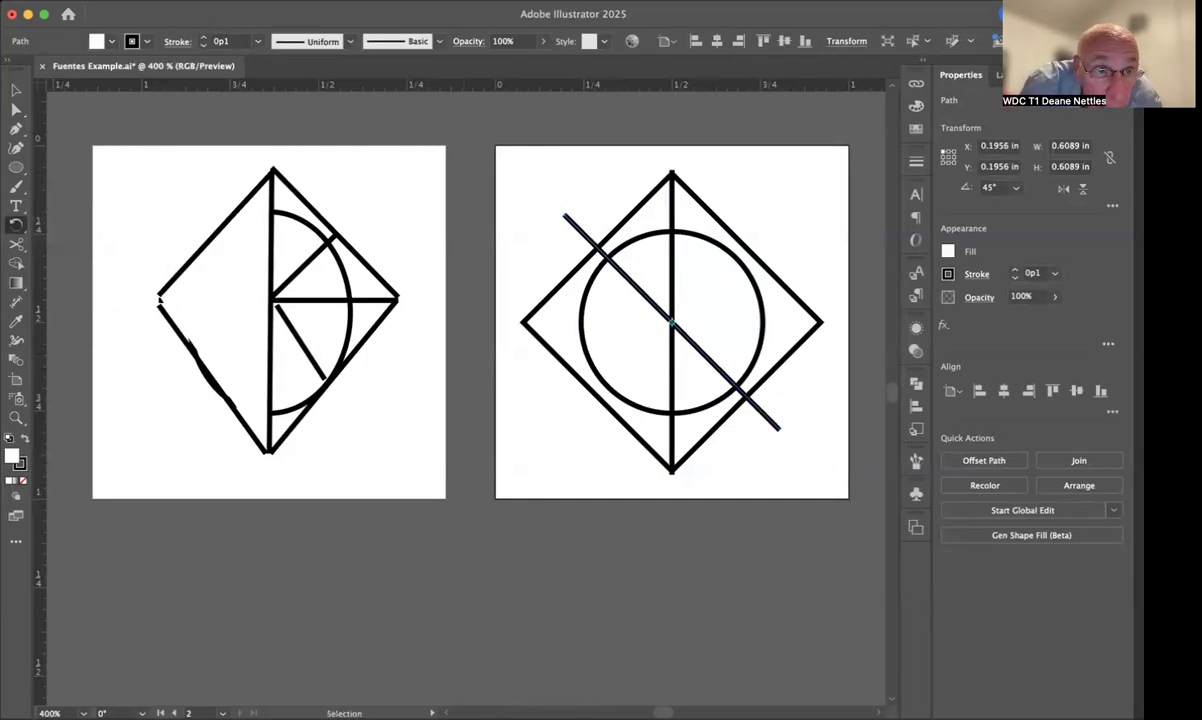
click(194, 0)
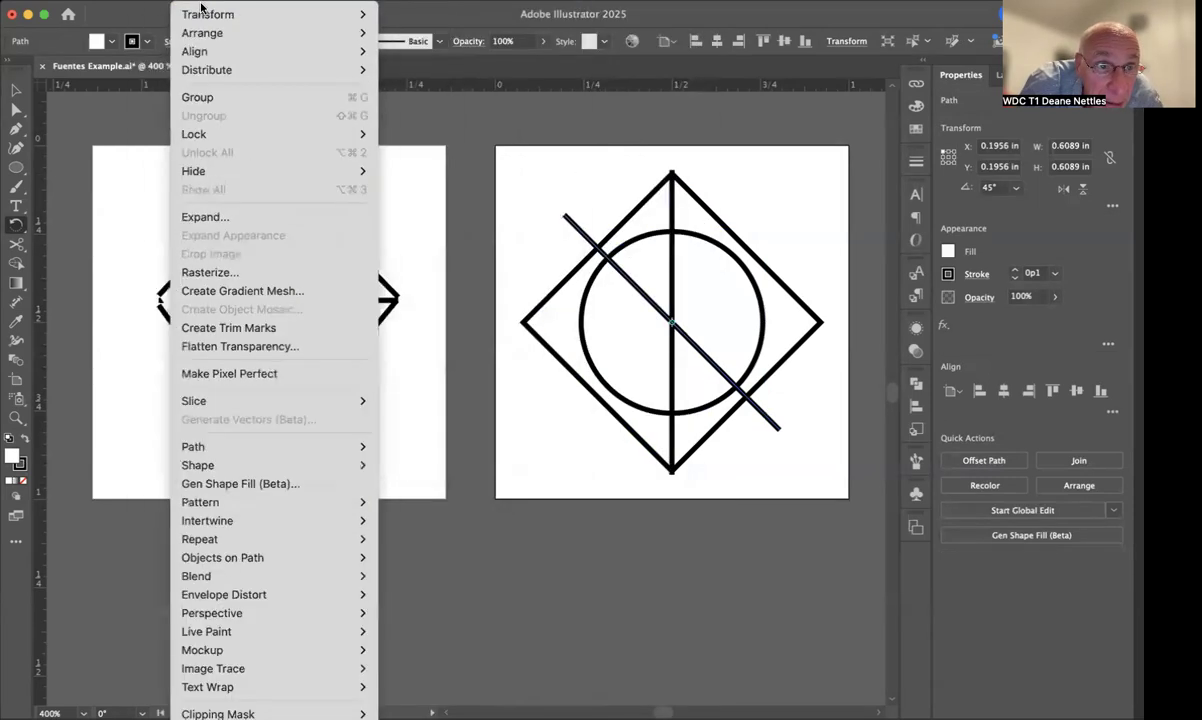
mouse_move(228, 13)
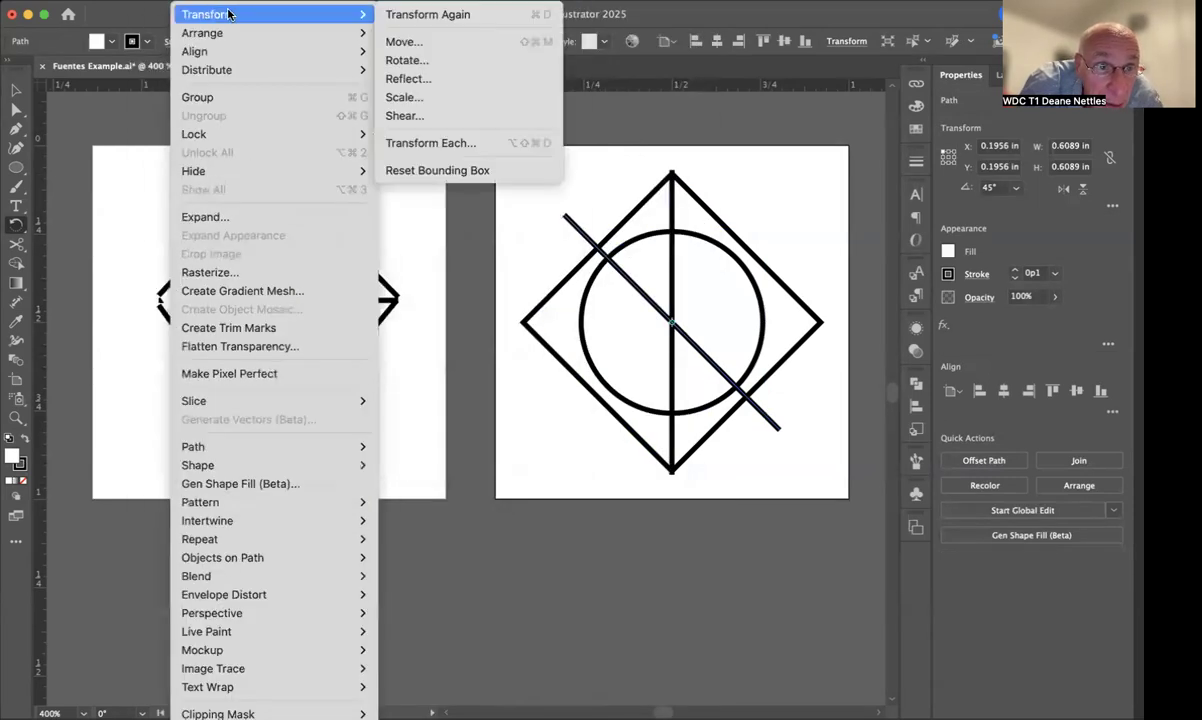
click(403, 15)
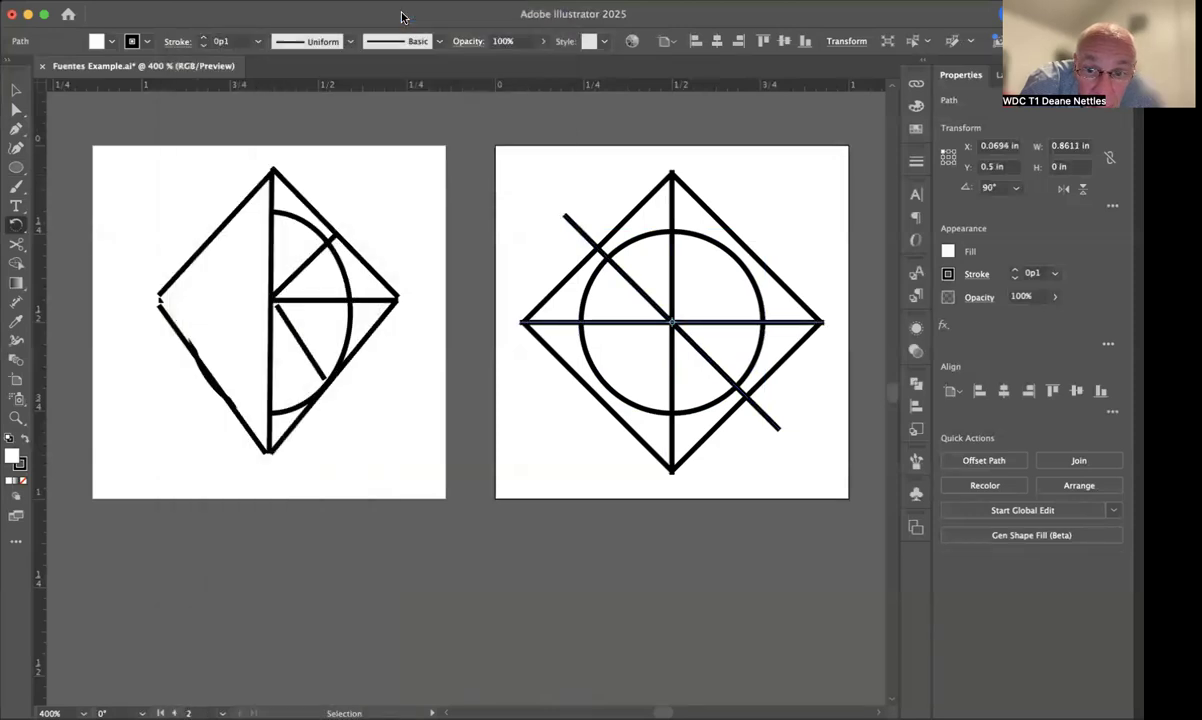
click(197, 1)
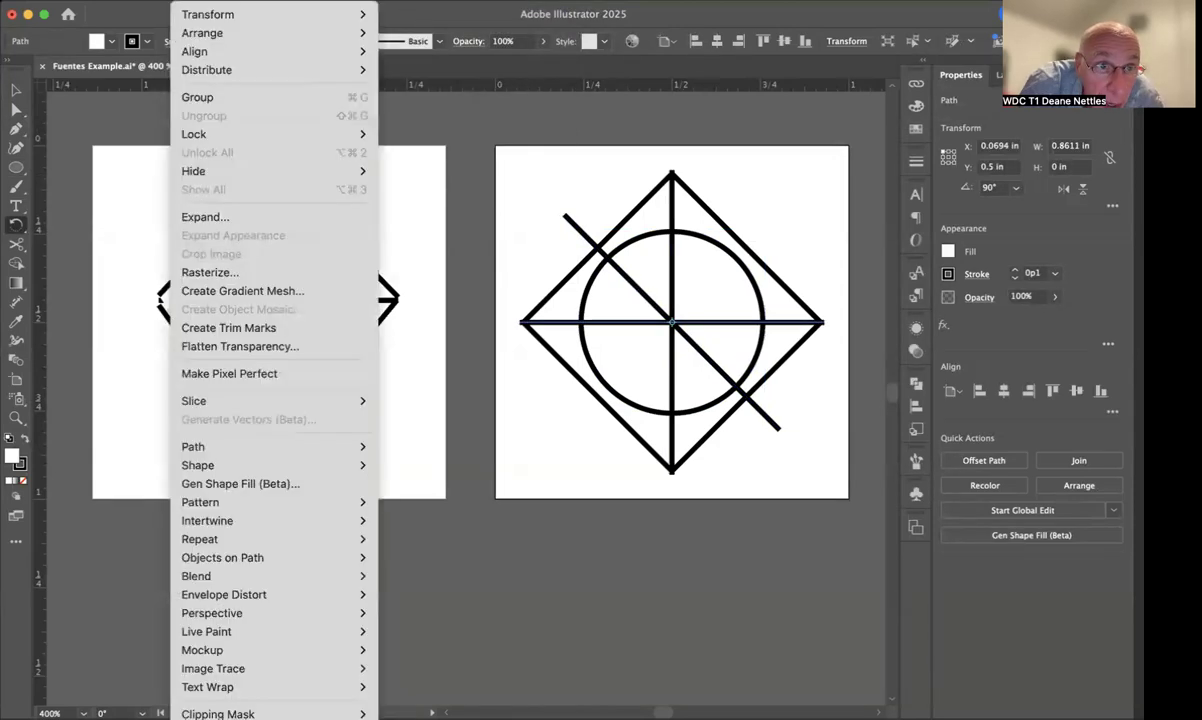
mouse_move(220, 13)
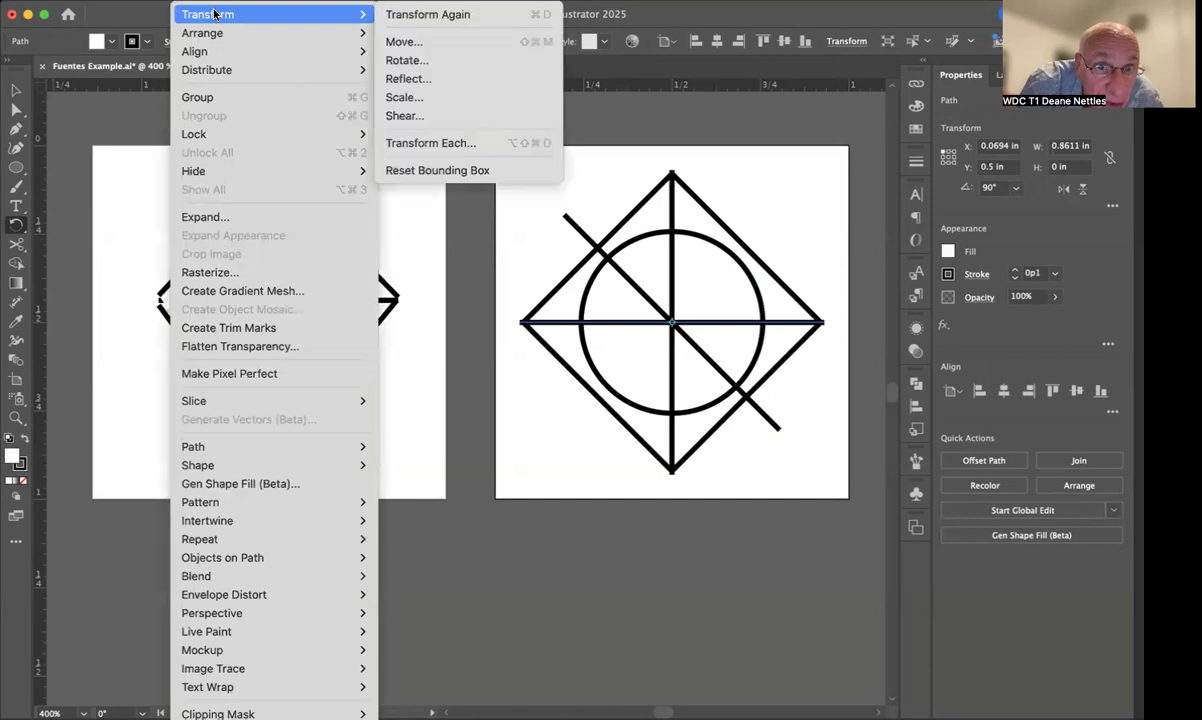
click(414, 15)
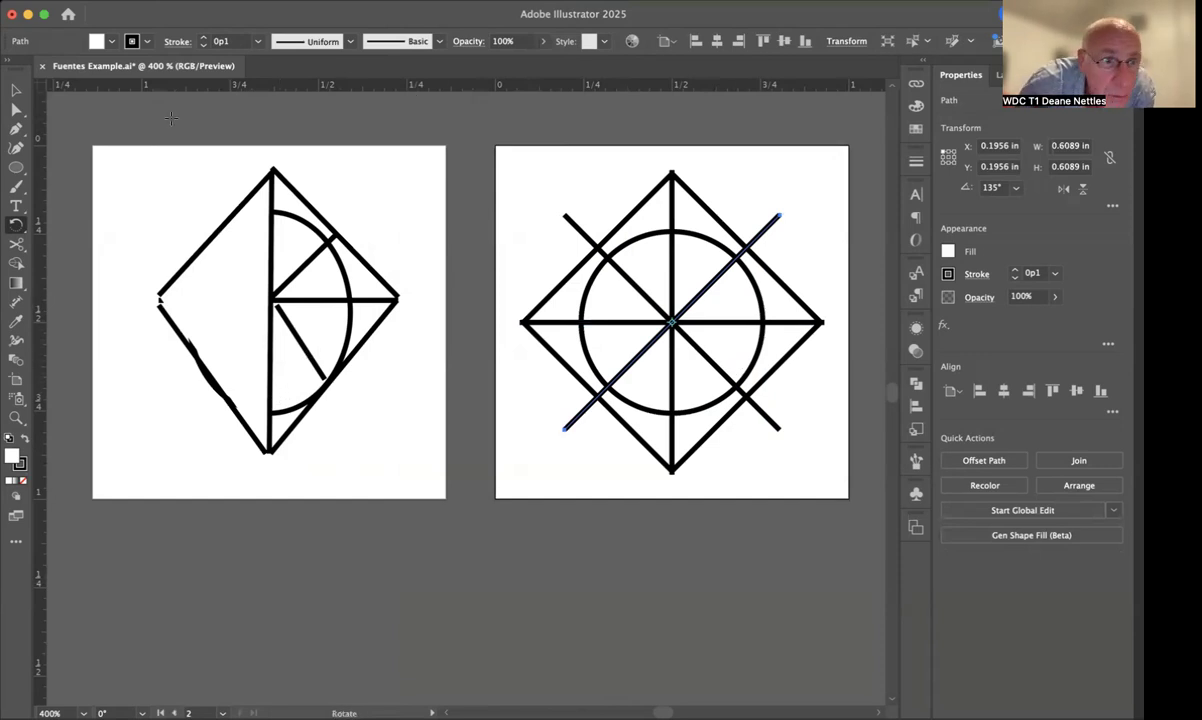
Shorten the rising diagonal evenly about its center to the diamond's edges and trim the horizontal line to about 0.83 in at the side corners.
click(14, 90)
click(678, 327)
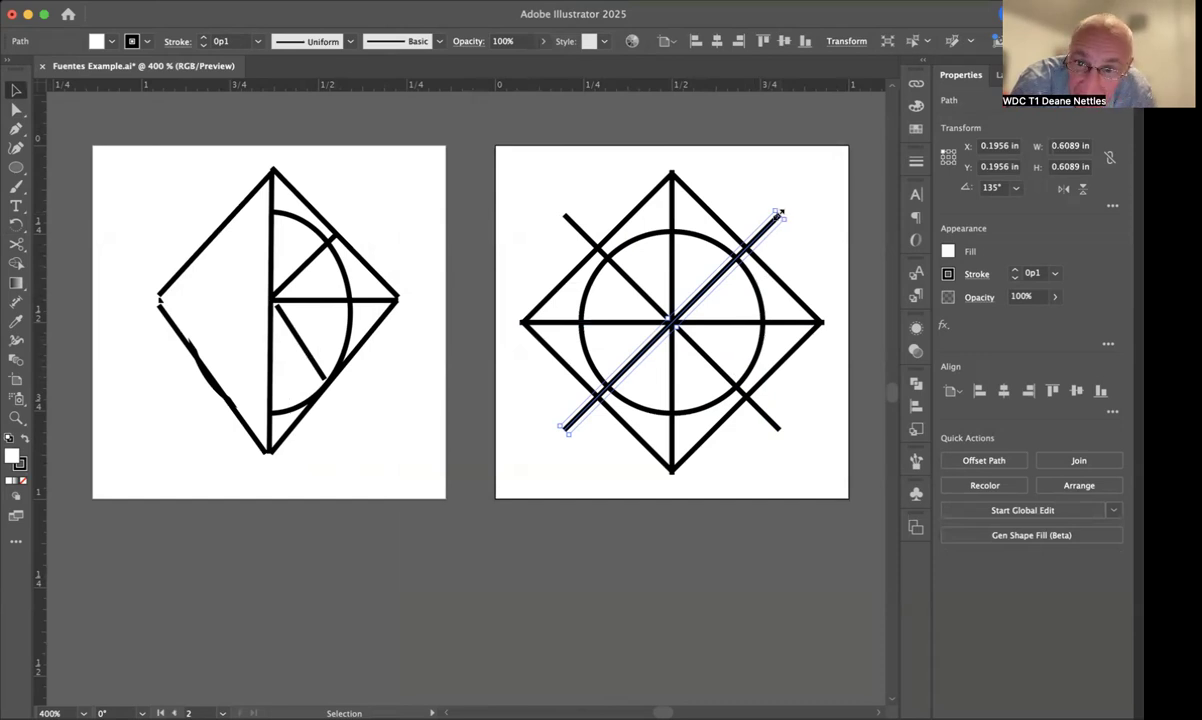
drag(779, 214, 746, 251)
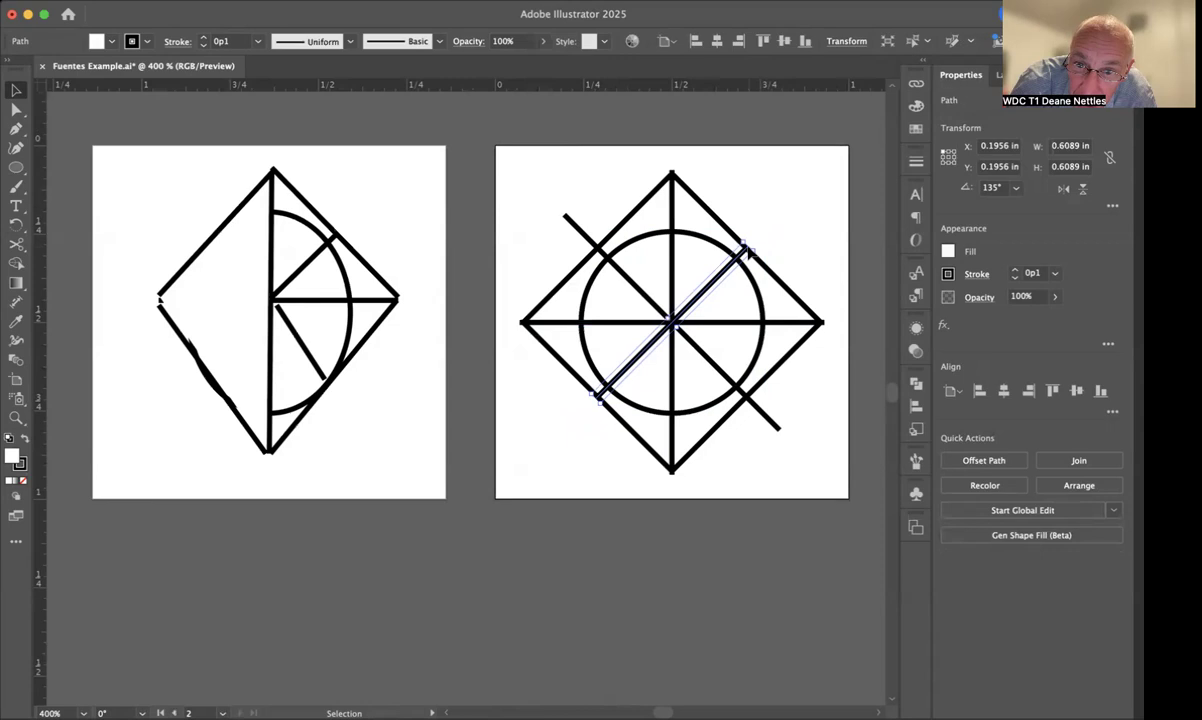
click(820, 324)
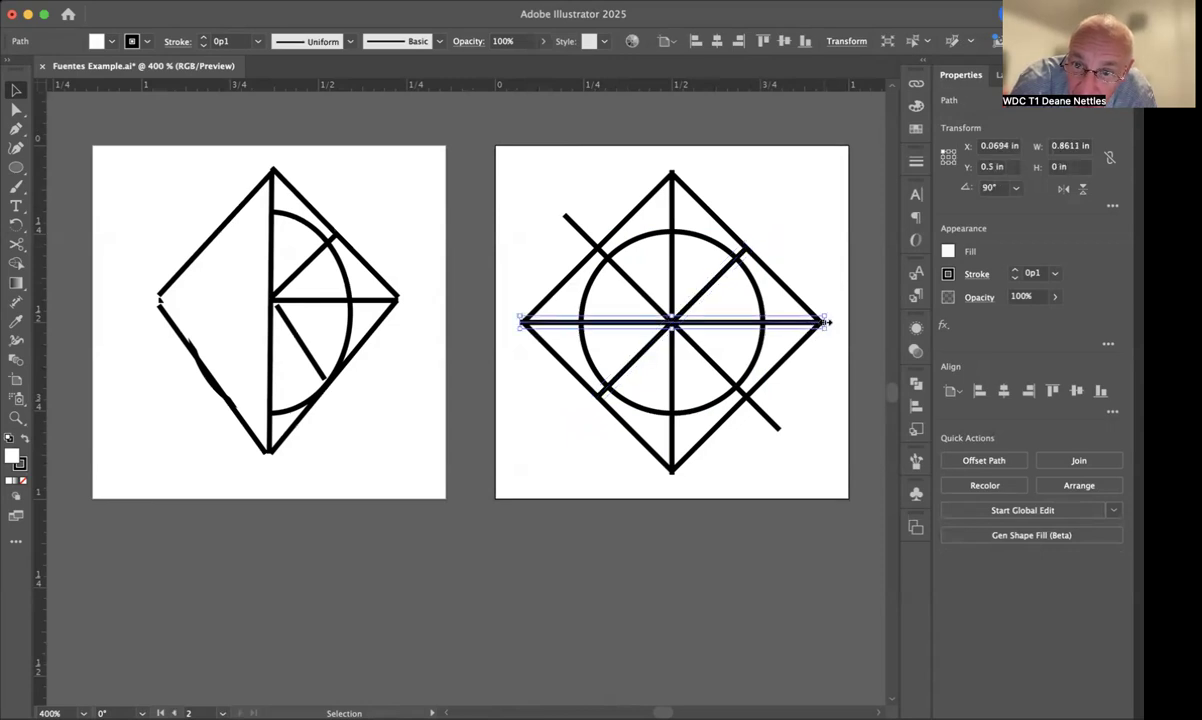
drag(820, 323, 819, 322)
Shorten the falling diagonal evenly about its center to the diamond's edges and trim the vertical line to the top and bottom corners.
click(776, 428)
drag(776, 428, 747, 397)
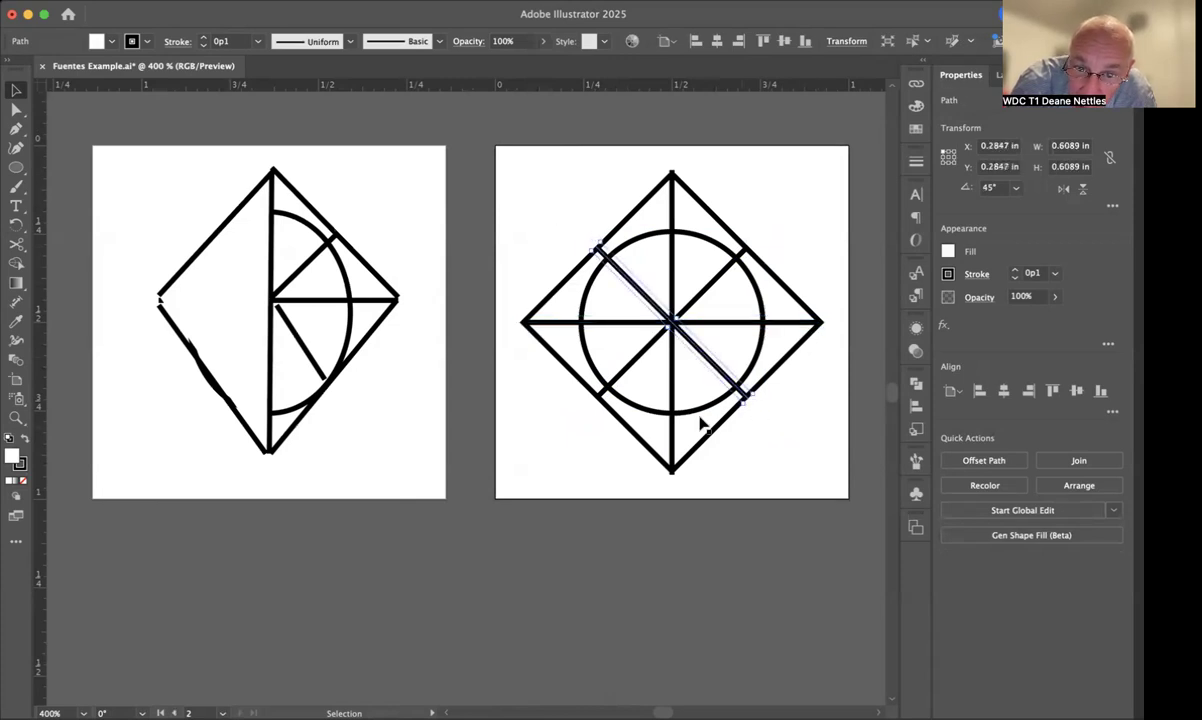
click(671, 440)
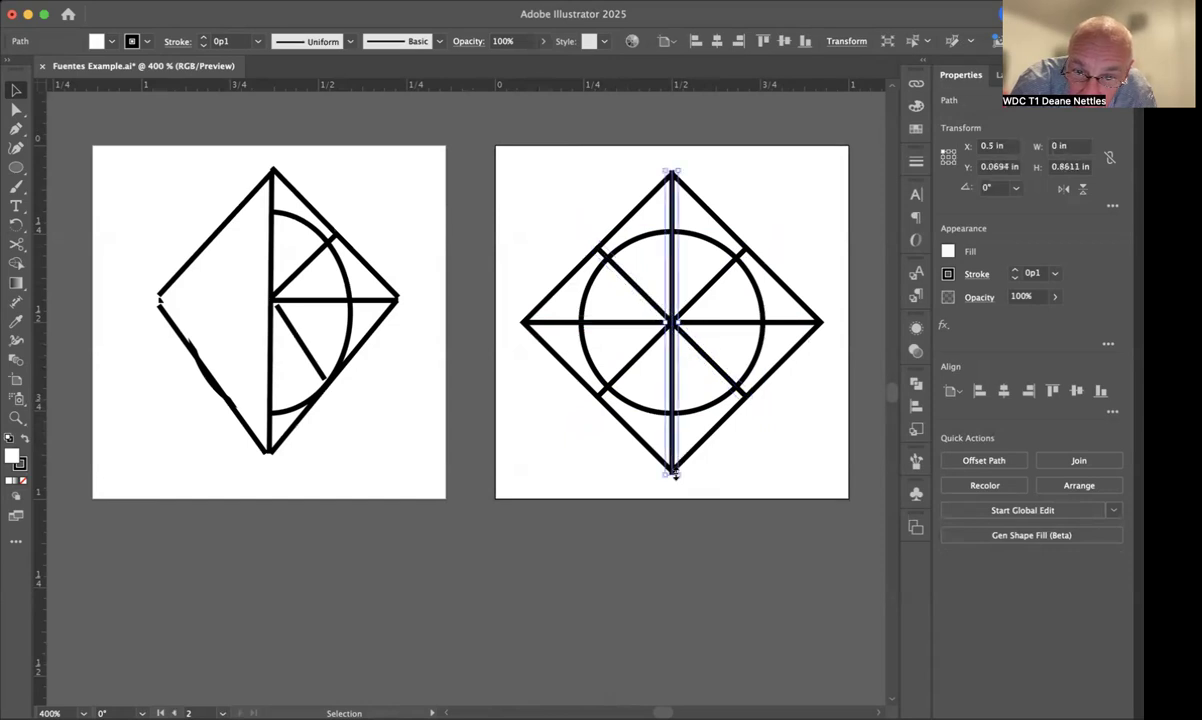
drag(671, 476, 671, 471)
click(807, 411)
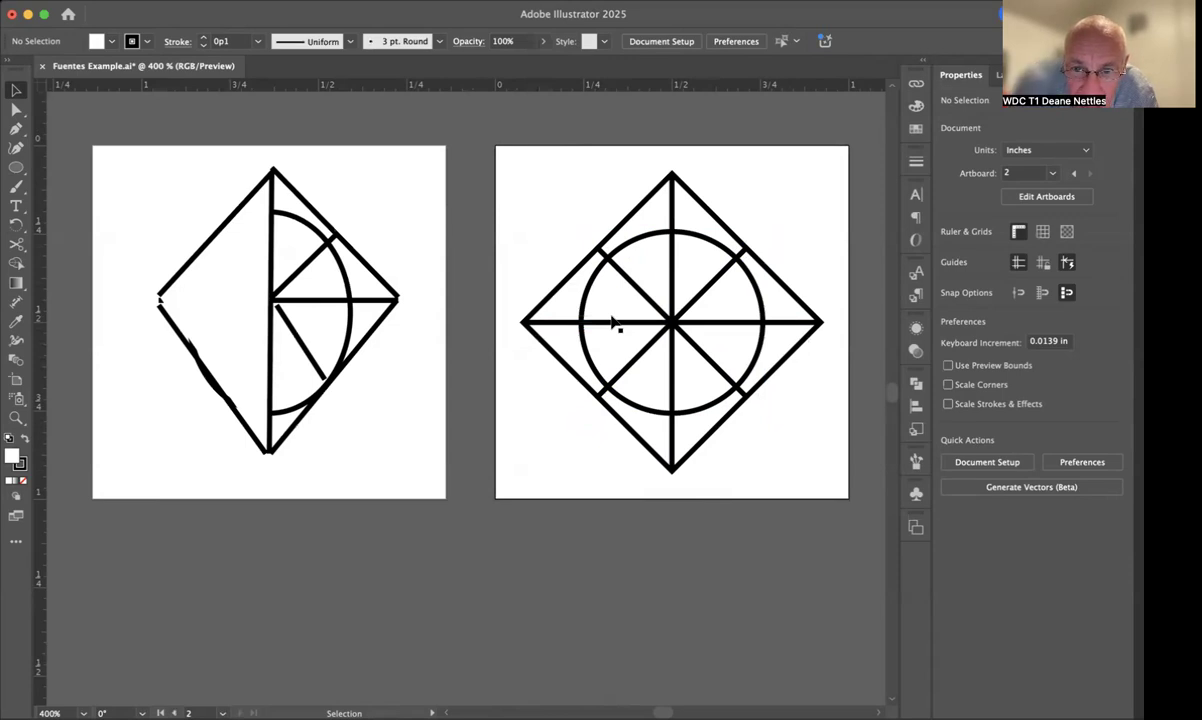
Duplicate Artboard 2 together with its artwork.
scroll(613, 323, right, 5)
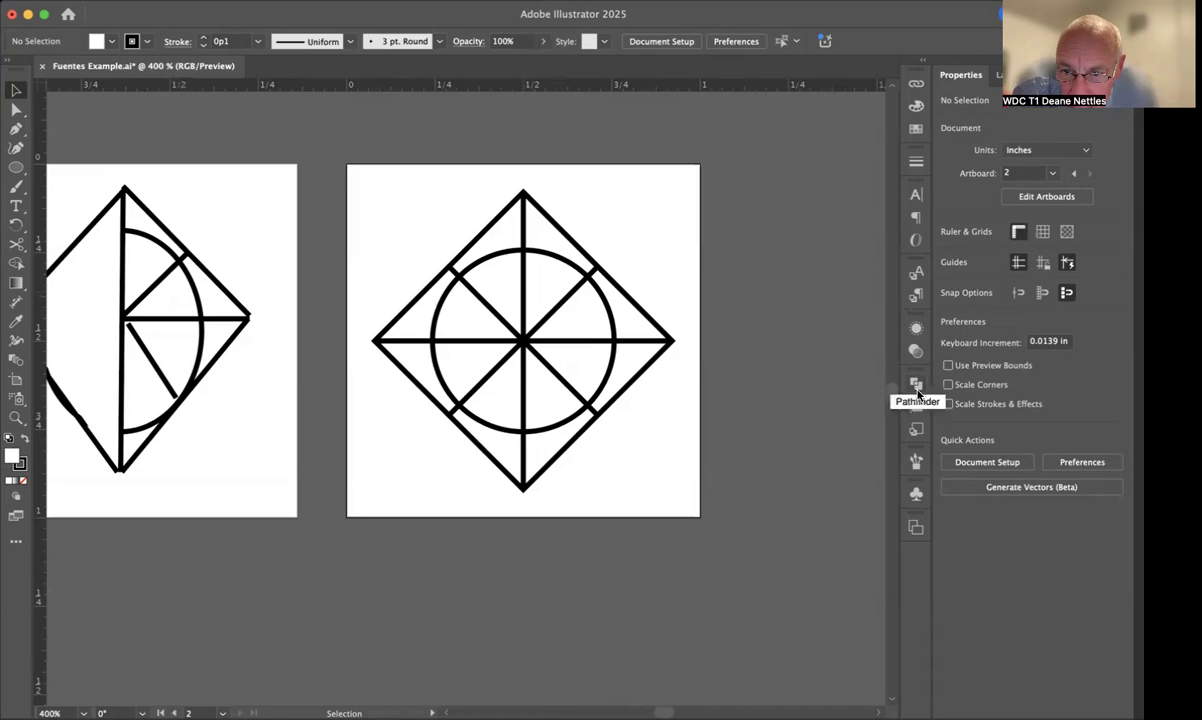
click(915, 528)
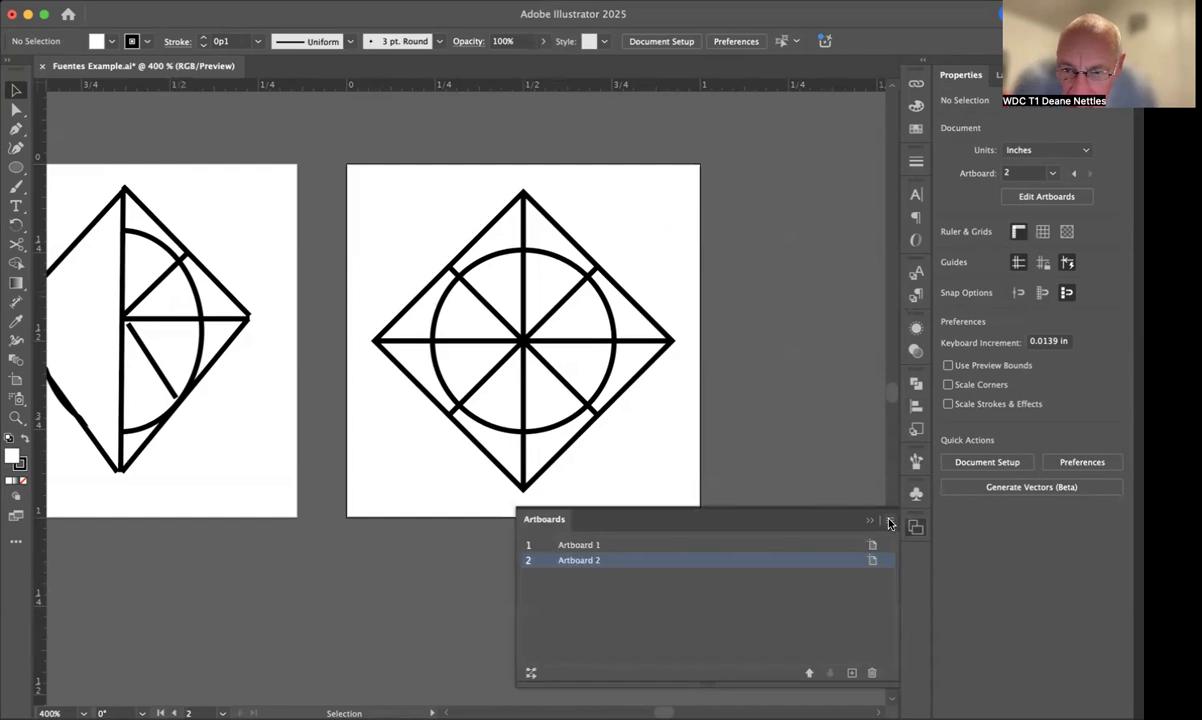
click(889, 521)
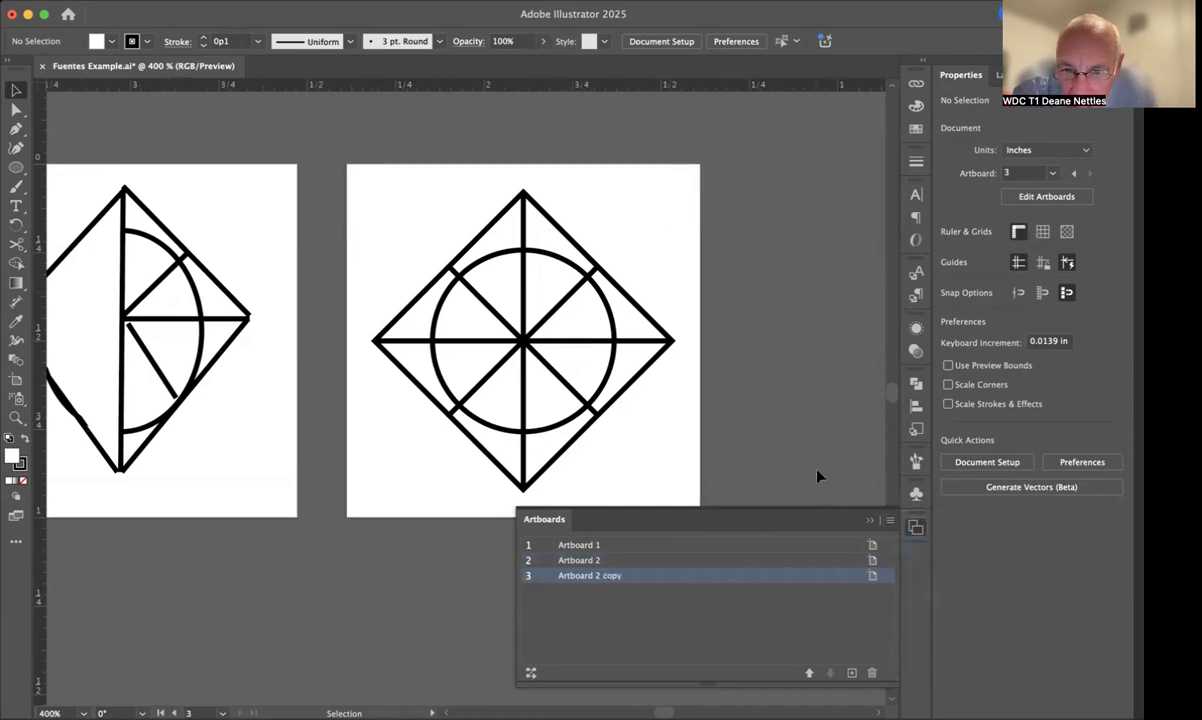
Move the duplicated artboard with its artwork close beside Artboard 2, at about X 2.25 in and Y 0 in.
scroll(815, 453, right, 10)
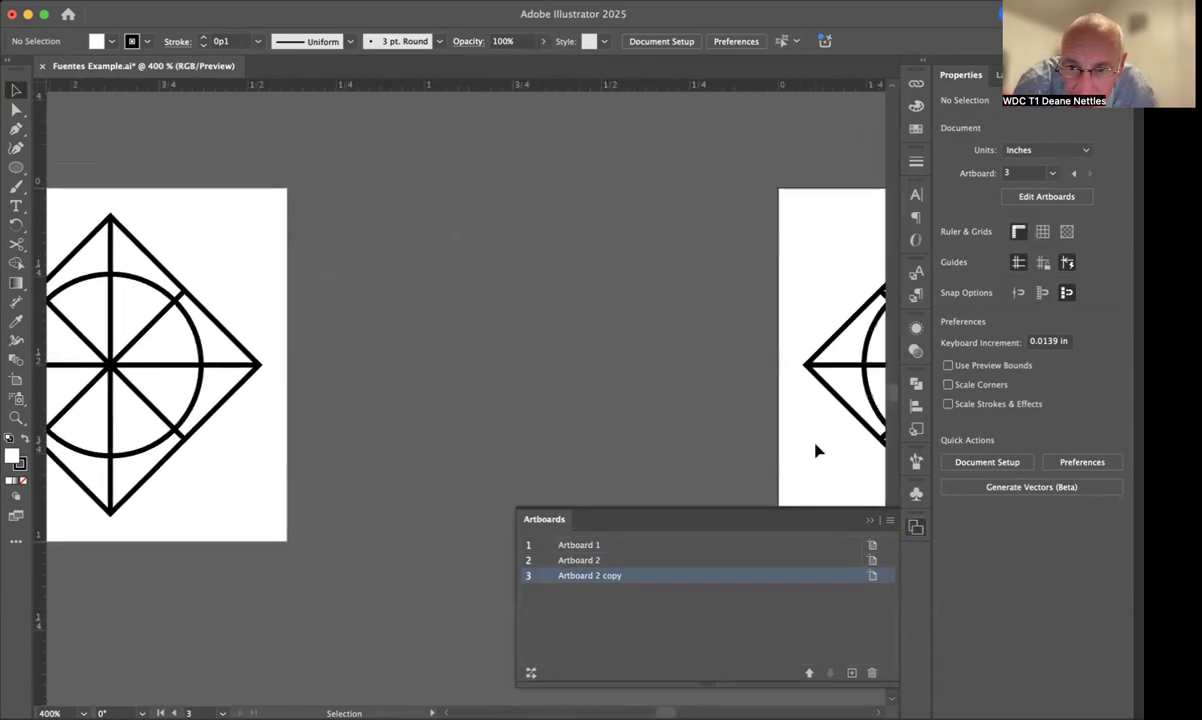
scroll(815, 452, right, 3)
scroll(815, 452, down, 2)
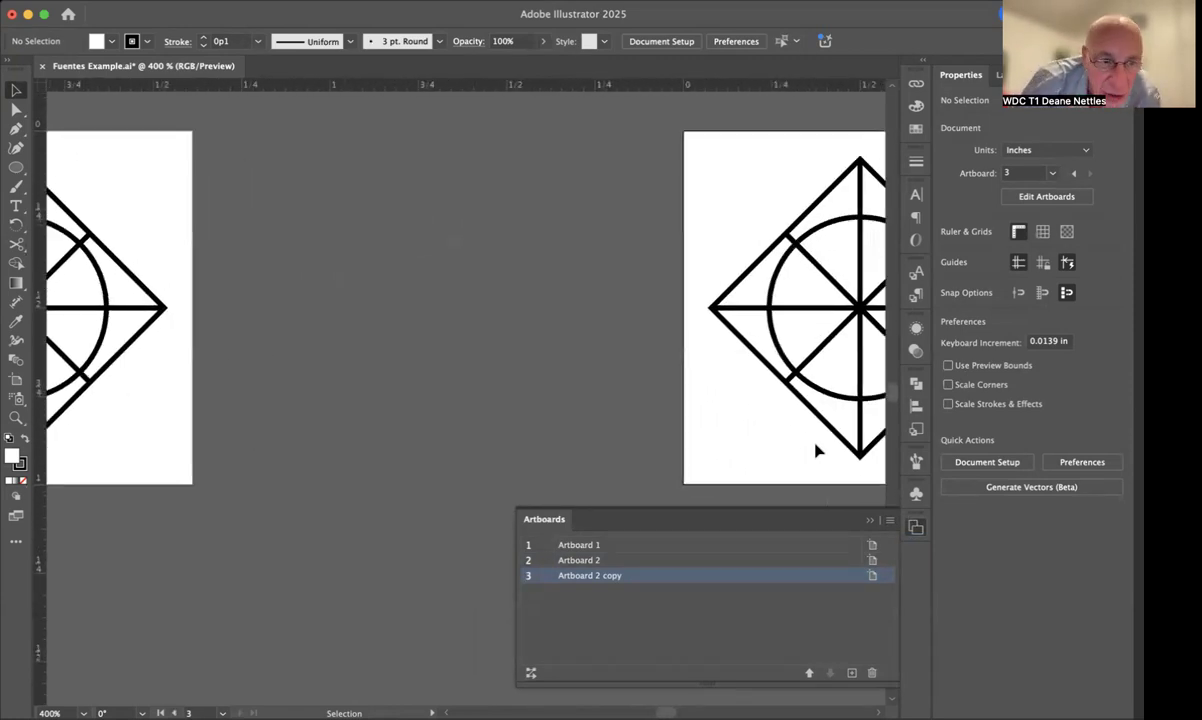
click(16, 382)
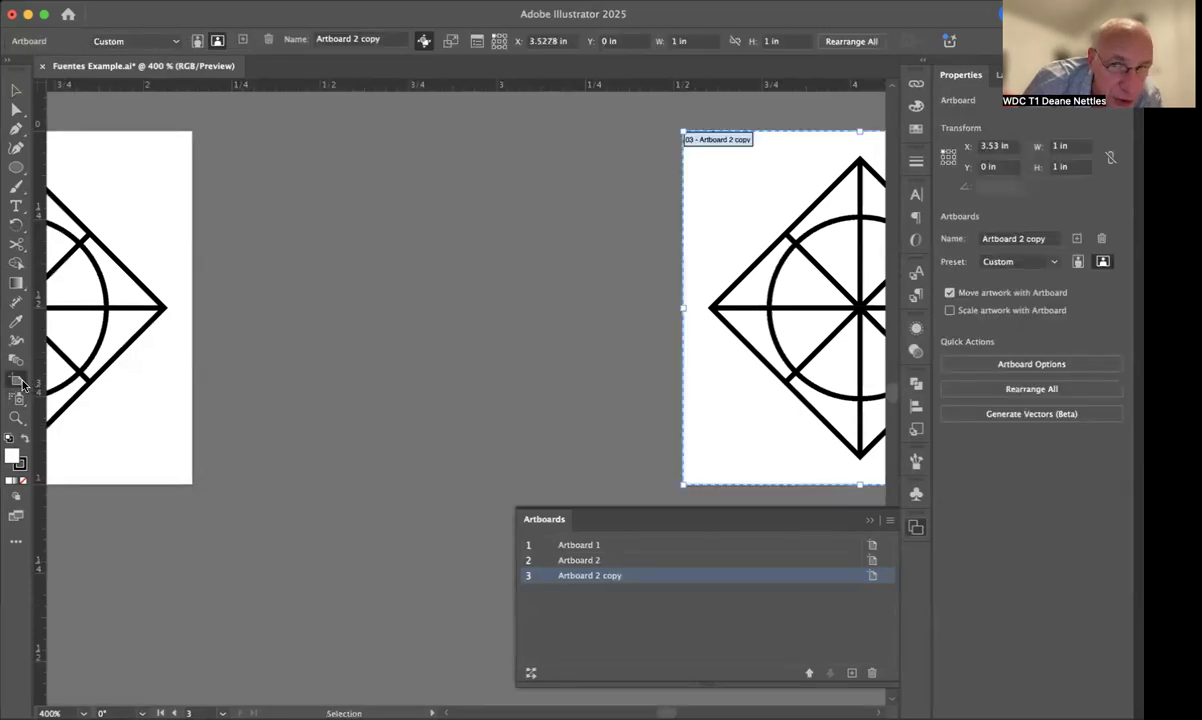
drag(717, 380, 263, 378)
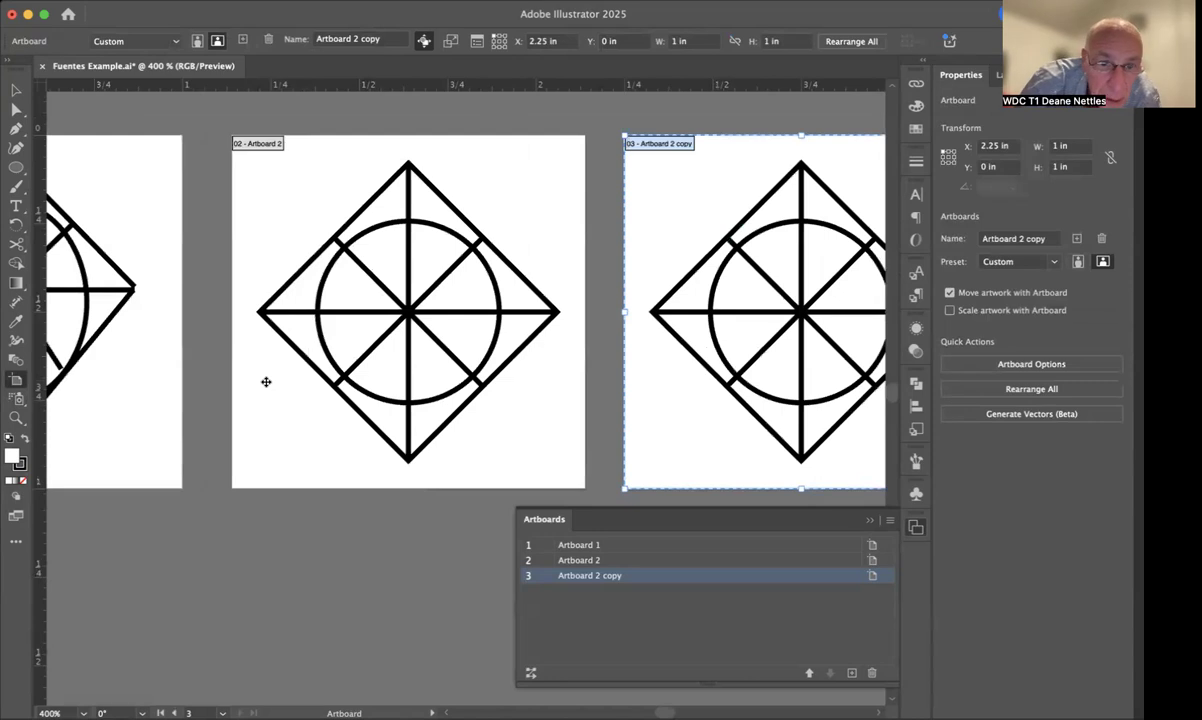
Cut the circle on Artboard 2 at its top and bottom anchor points with Scissors and delete the left half.
scroll(264, 380, left, 5)
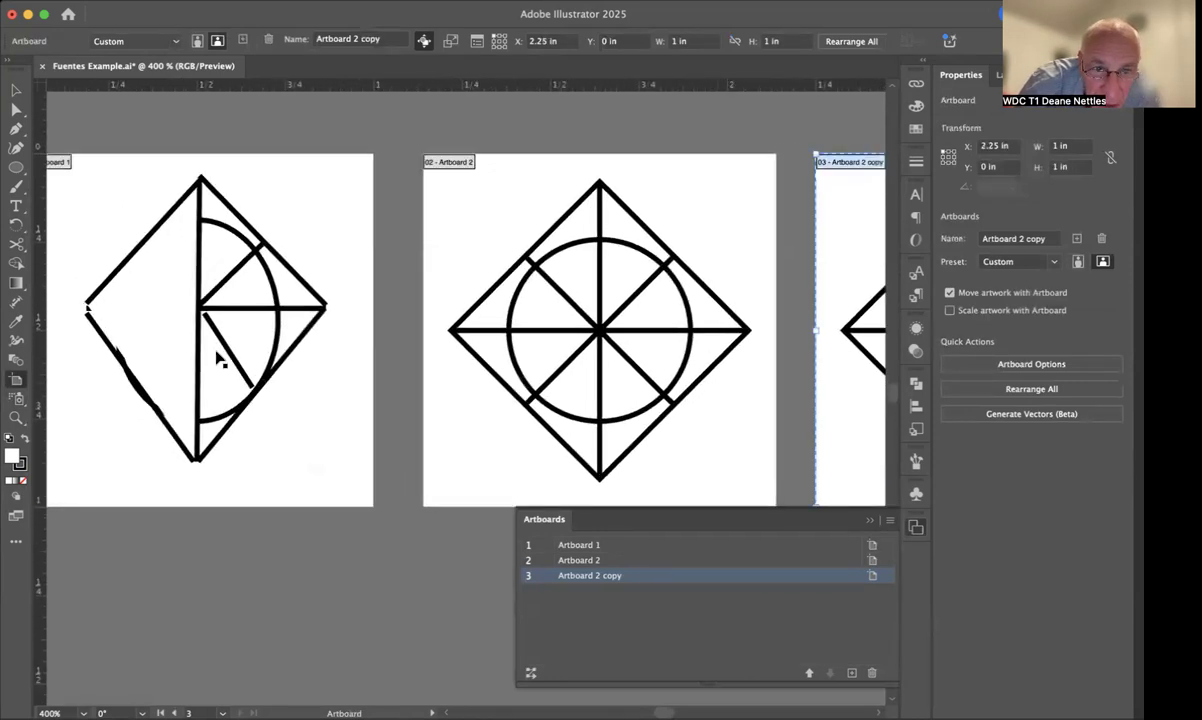
scroll(336, 314, left, 3)
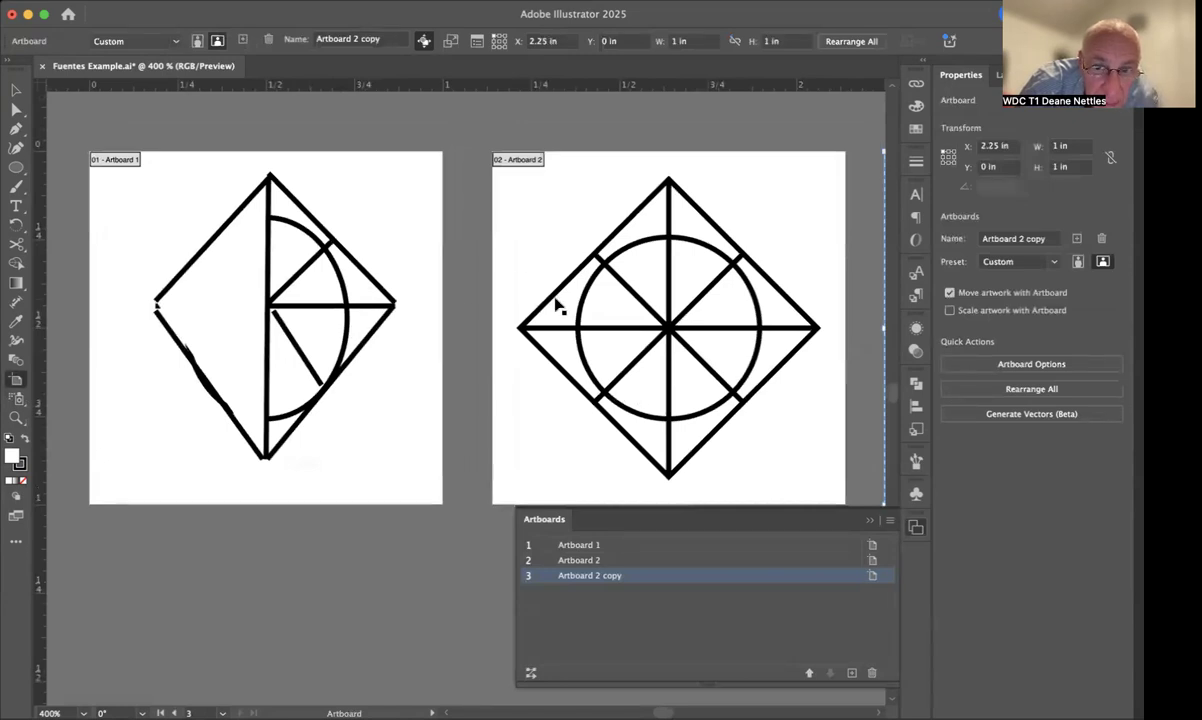
click(15, 90)
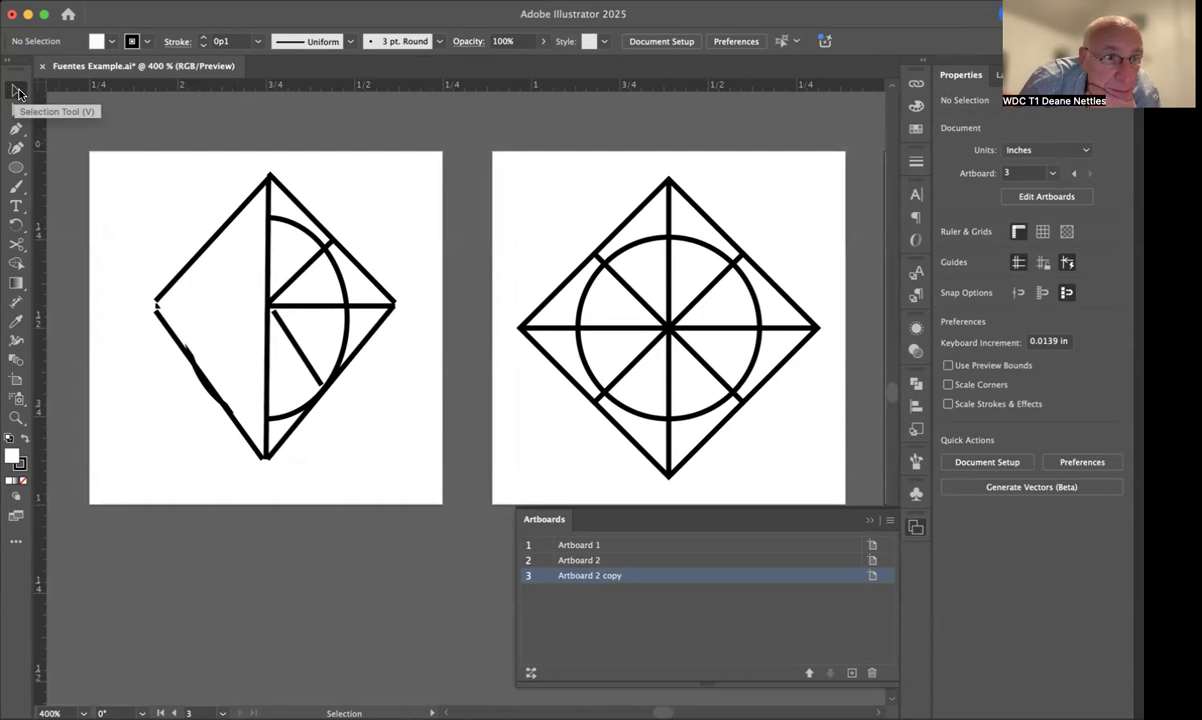
click(633, 248)
click(633, 250)
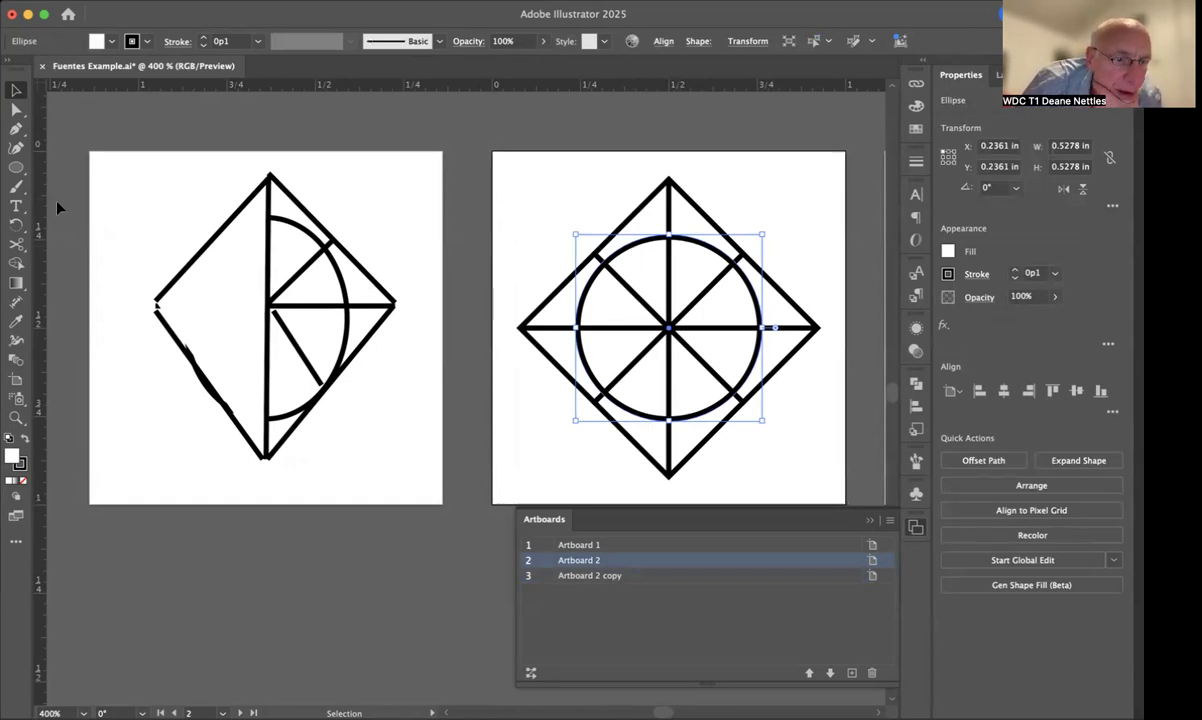
click(16, 243)
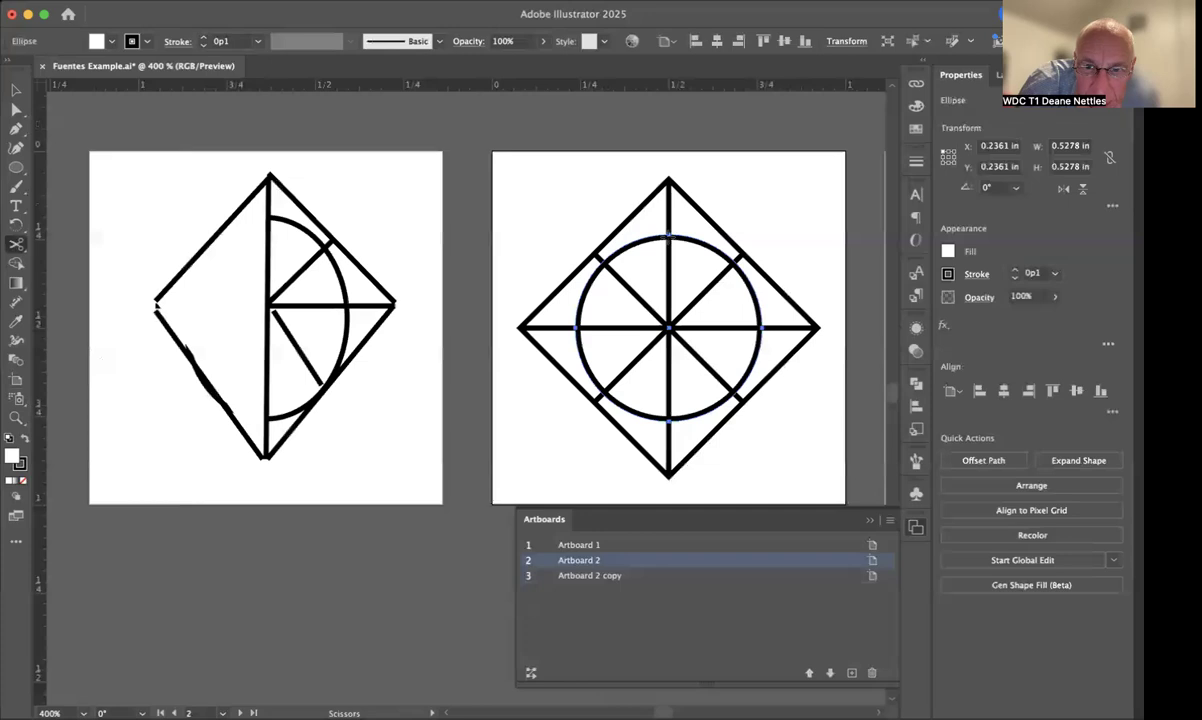
click(669, 237)
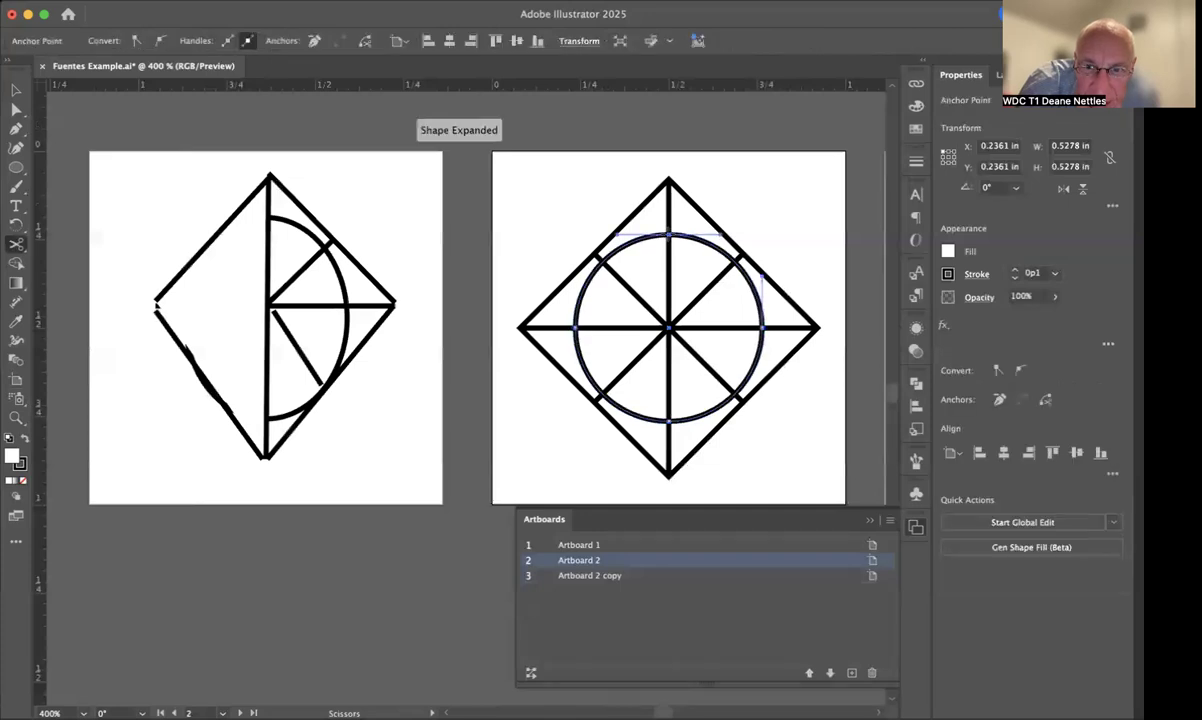
click(669, 420)
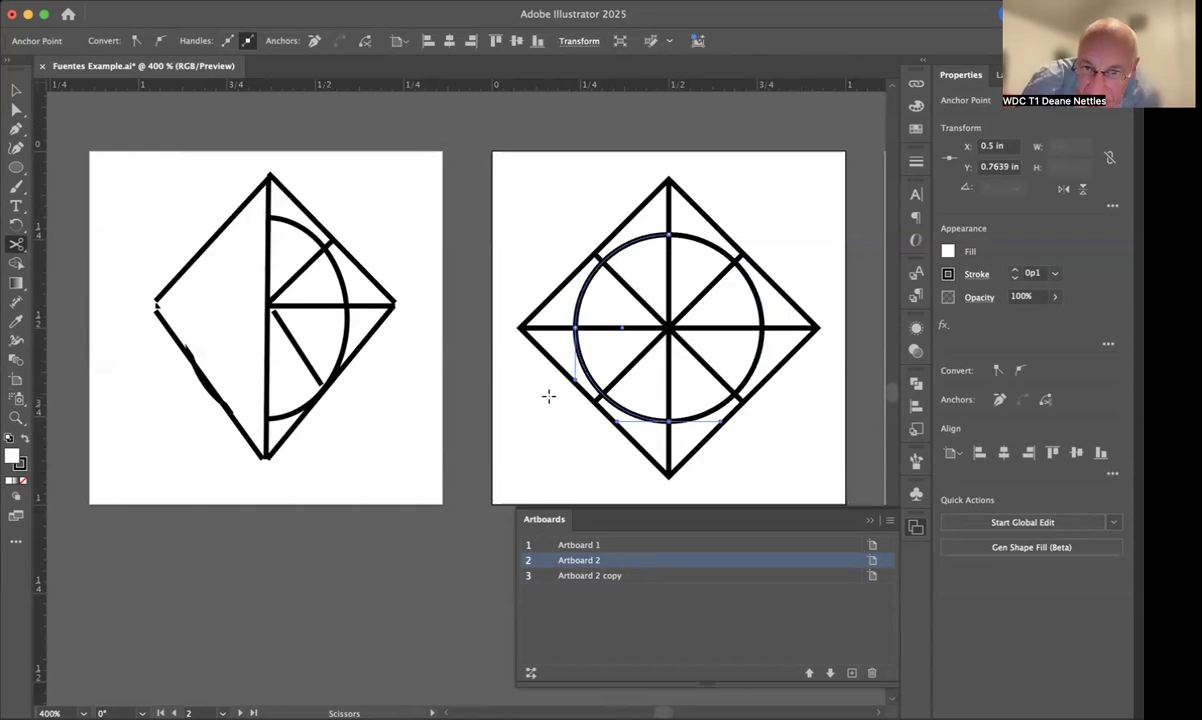
key(Delete)
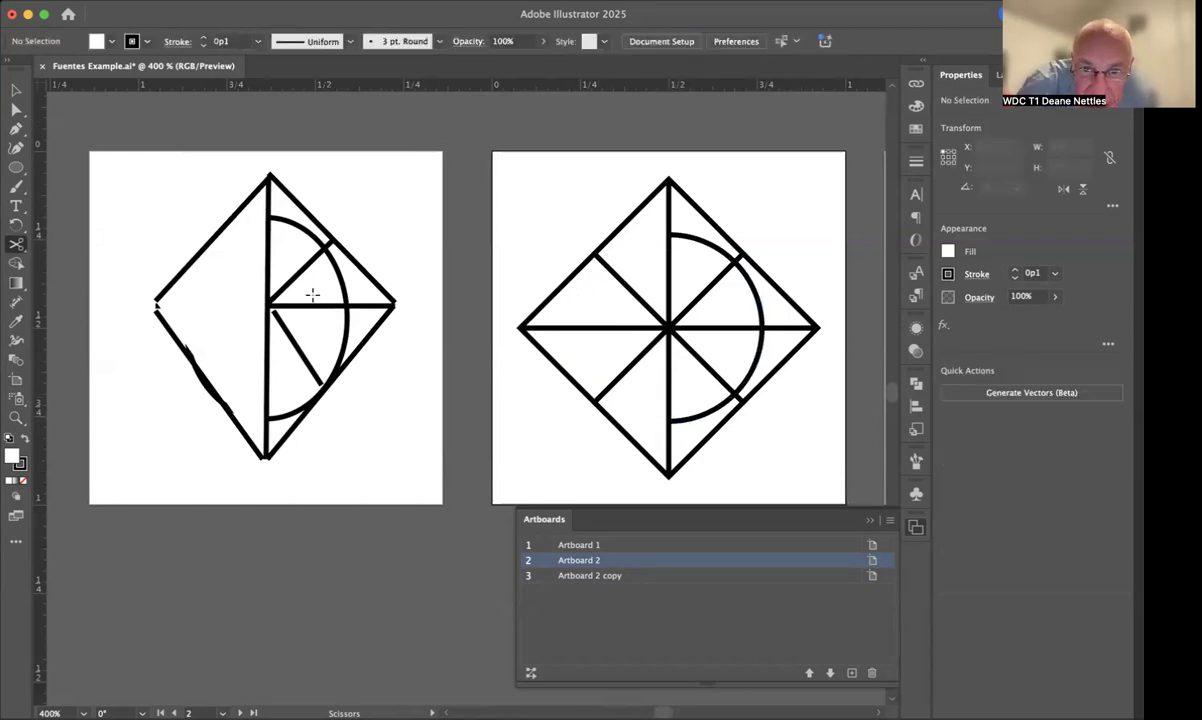
Shorten the falling diagonal and the horizontal line on Artboard 2 from their left ends to the diamond's center.
click(15, 94)
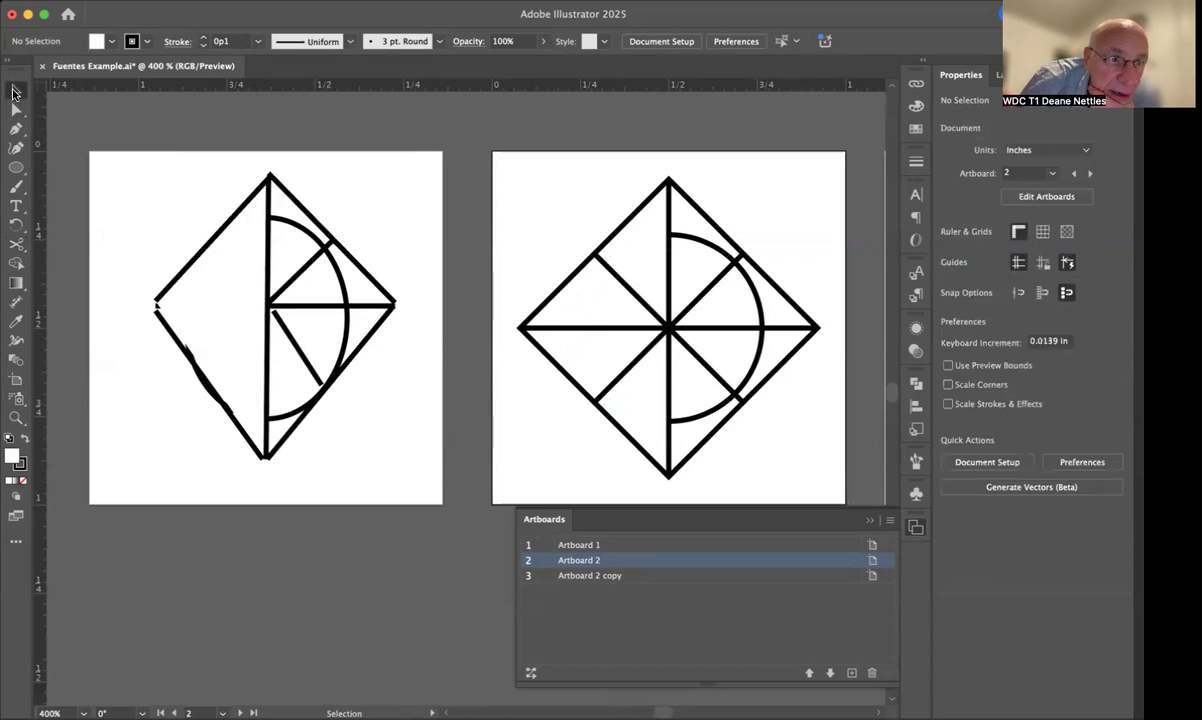
click(610, 270)
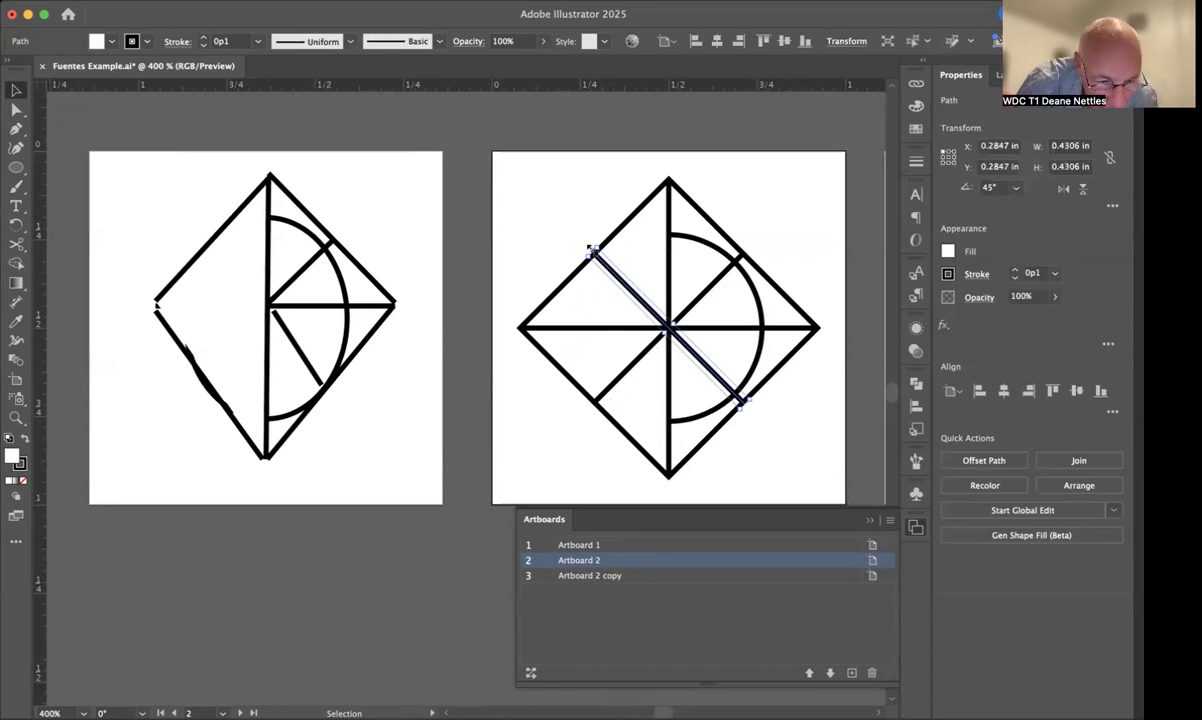
drag(591, 249, 669, 328)
click(613, 328)
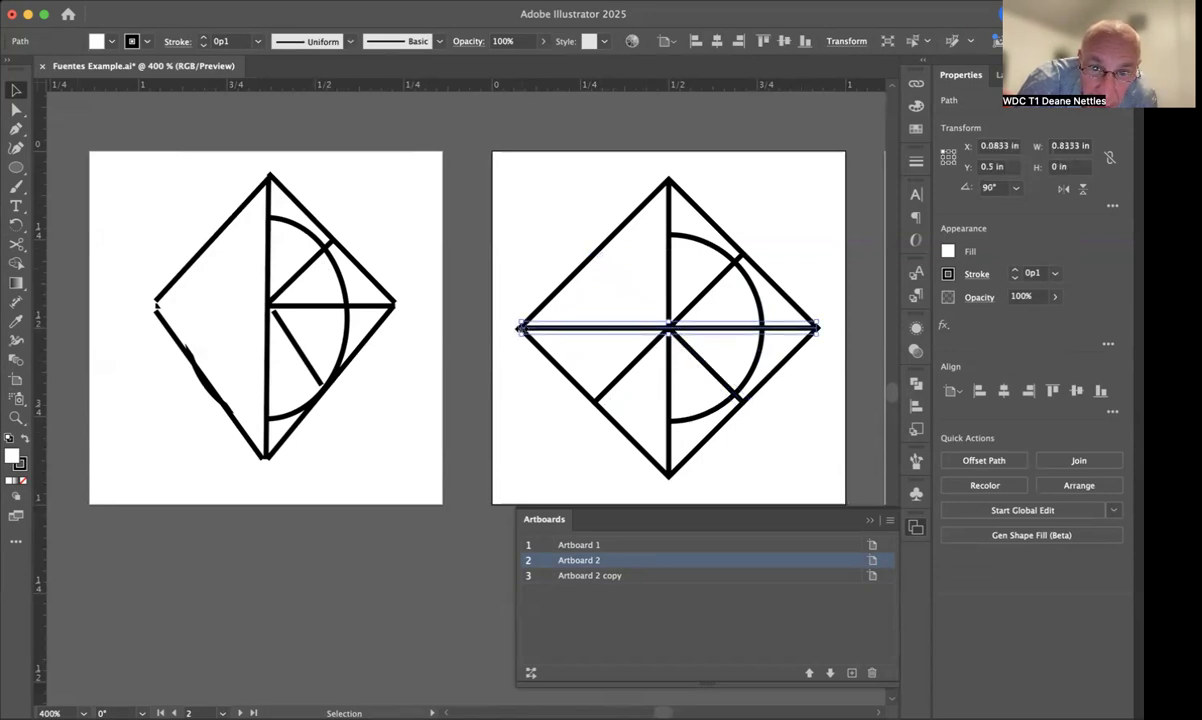
drag(519, 328, 669, 328)
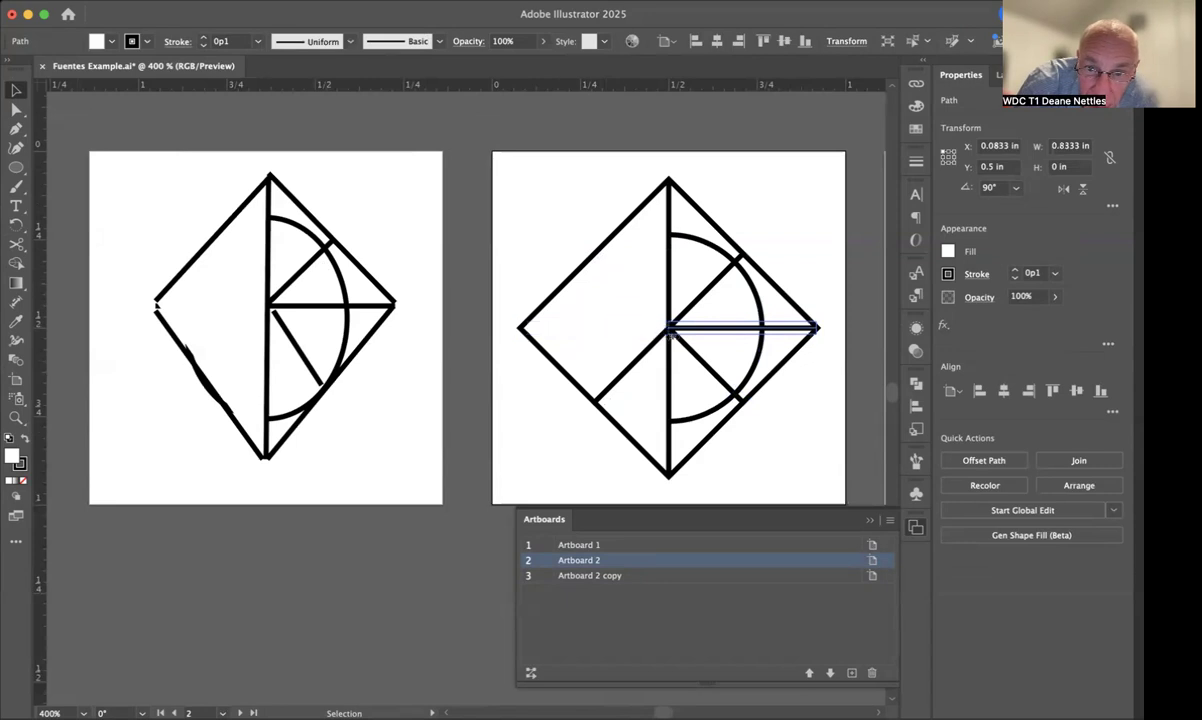
Shorten the rising diagonal from its lower-left end to the diamond's center and fine-tune its outer end at the diamond's upper-right edge.
click(638, 358)
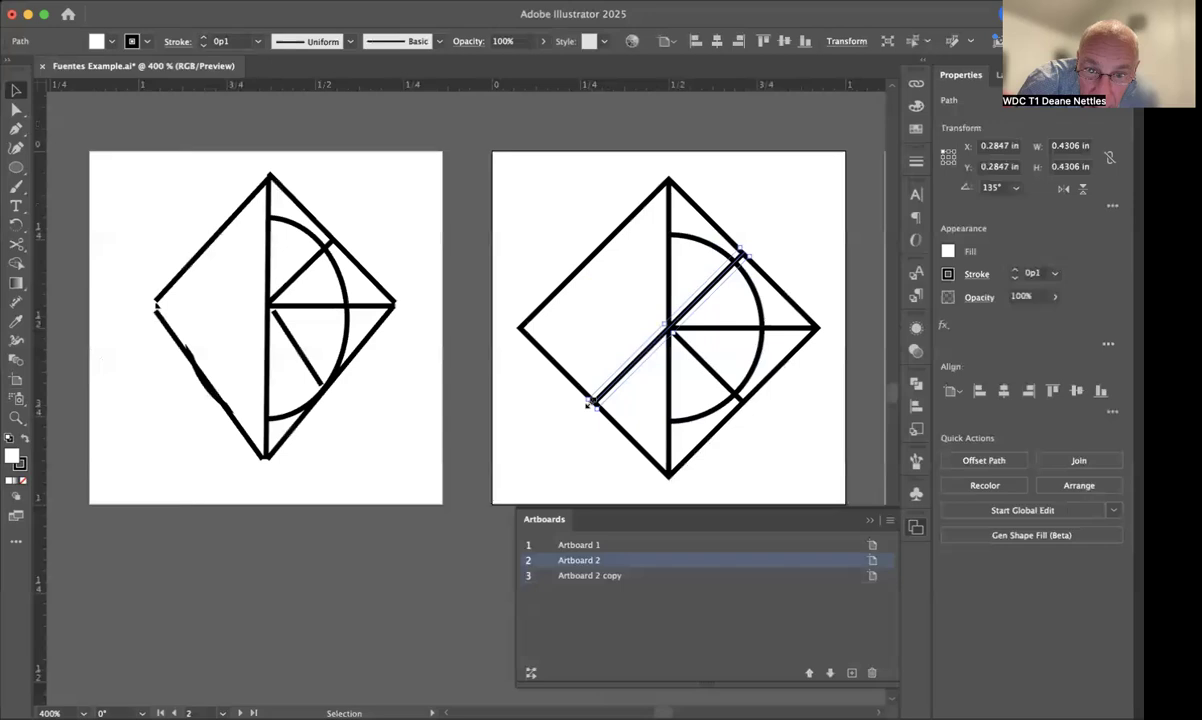
drag(589, 403, 667, 327)
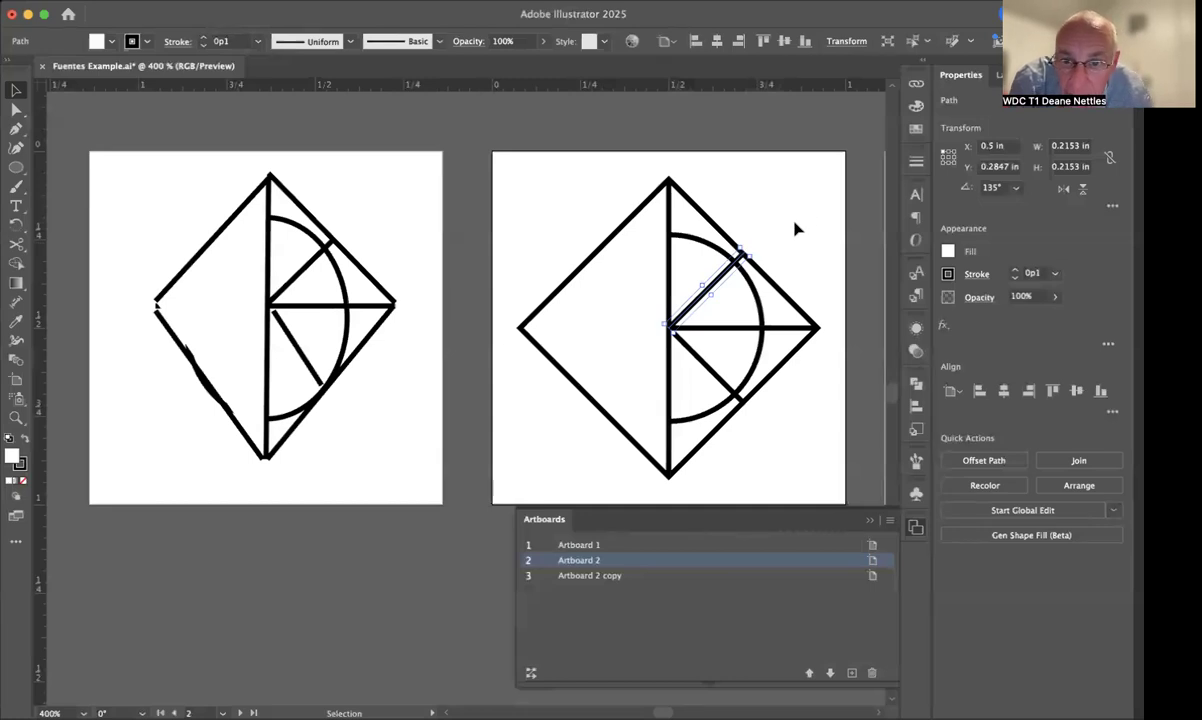
drag(744, 253, 742, 255)
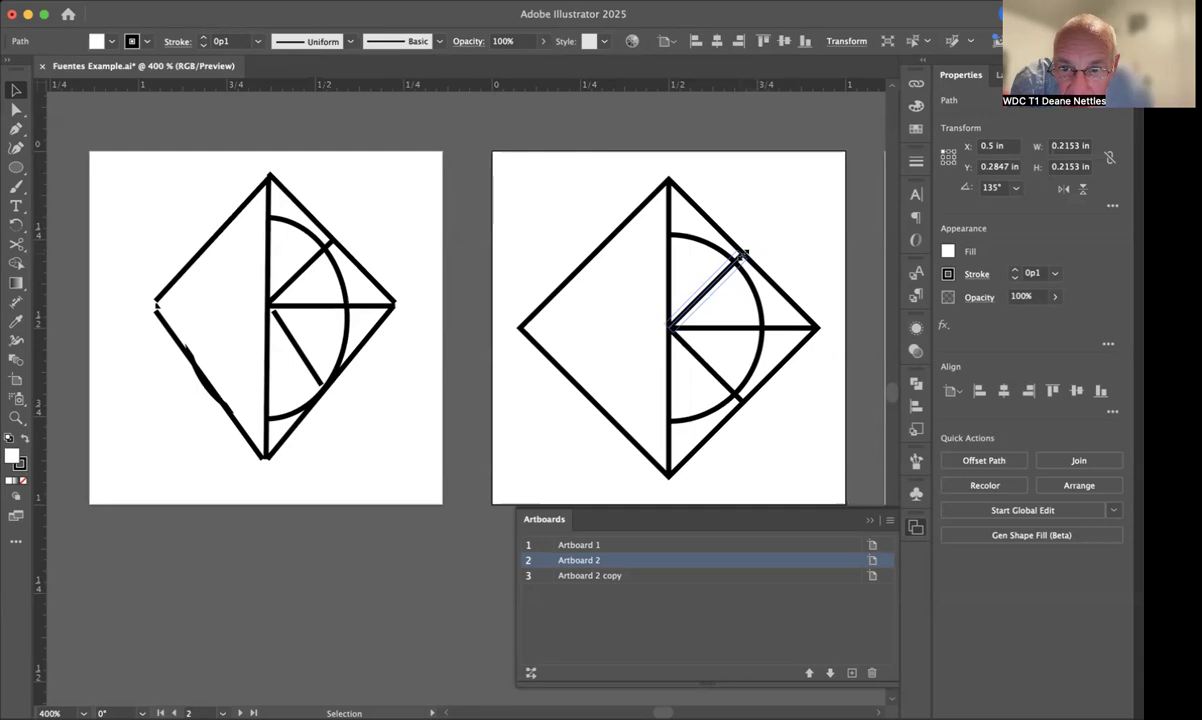
Duplicate the Artboard 2 copy artboard together with its full diamond, circle and lines construction.
click(772, 235)
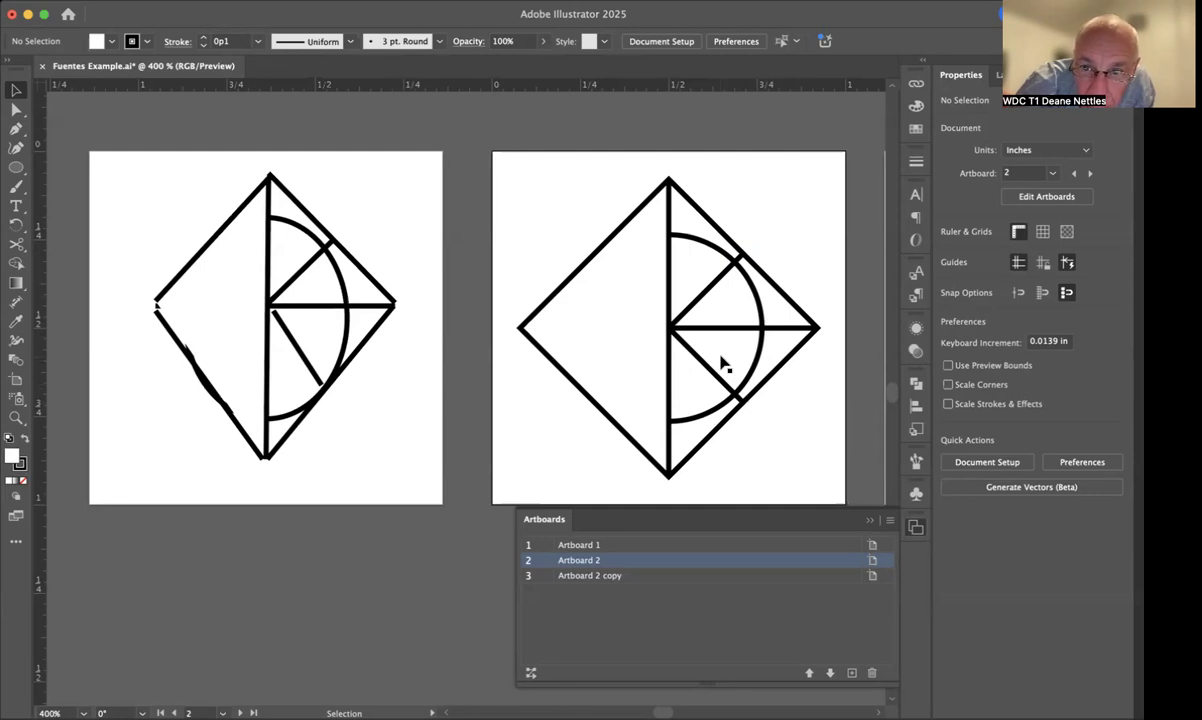
scroll(722, 364, right, 5)
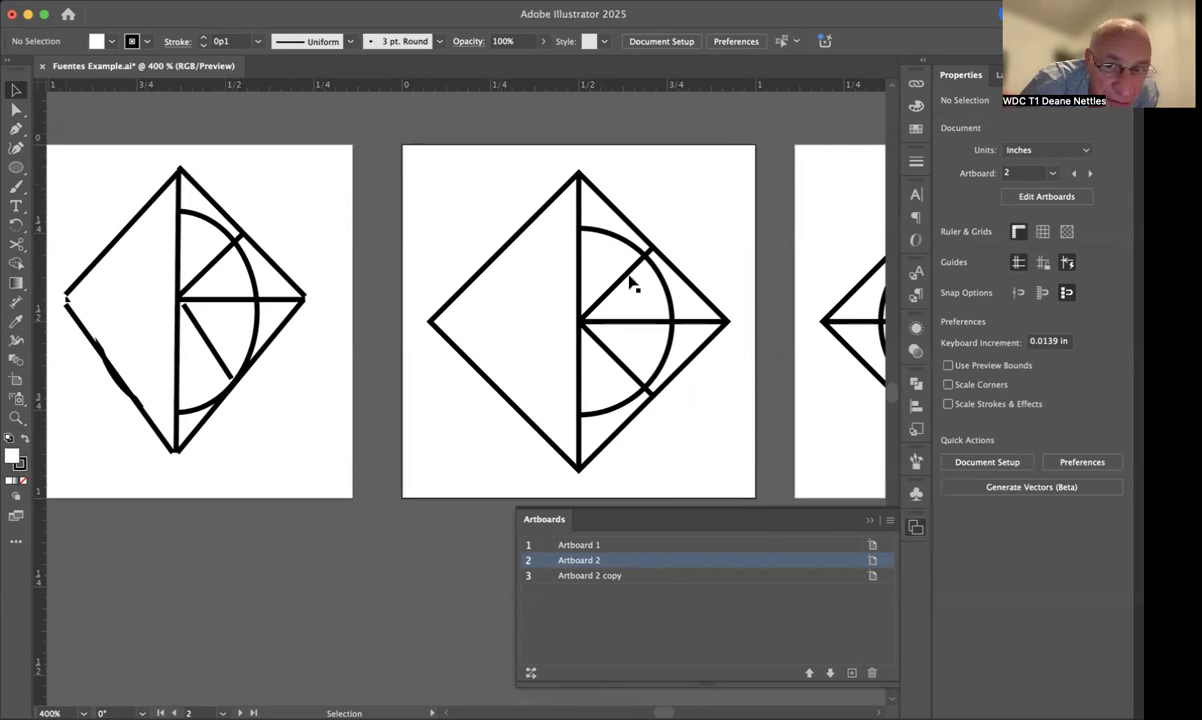
scroll(625, 318, right, 6)
scroll(625, 318, right, 4)
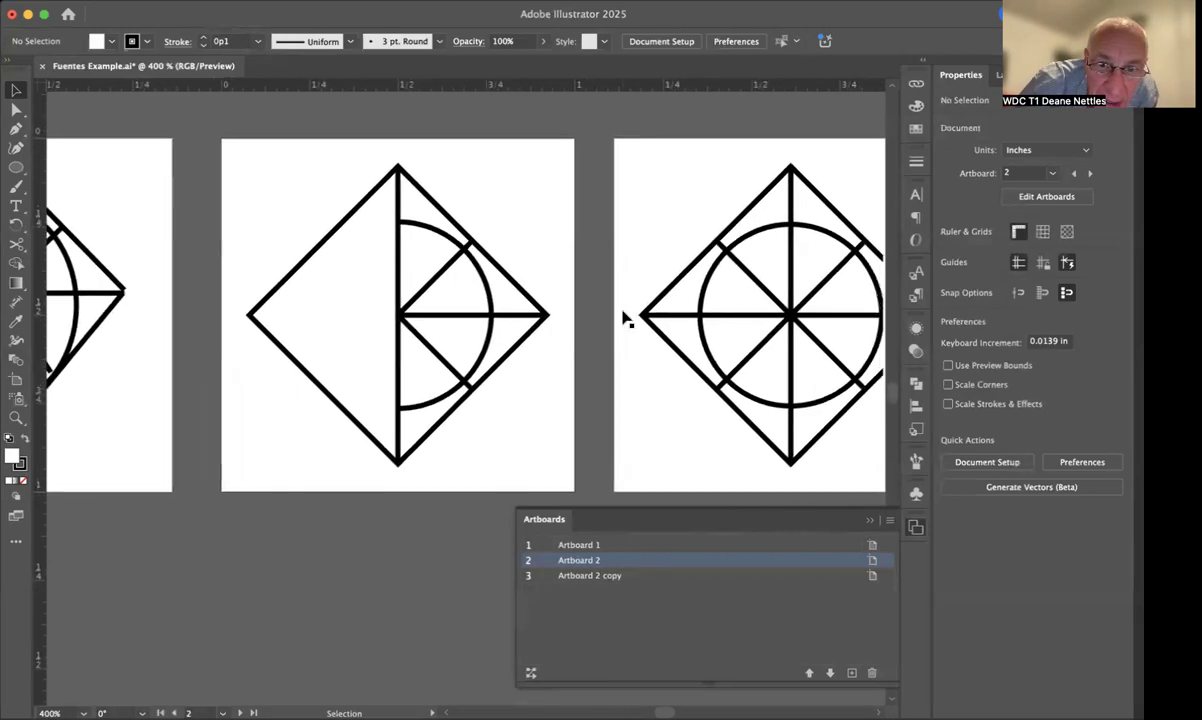
scroll(625, 318, right, 12)
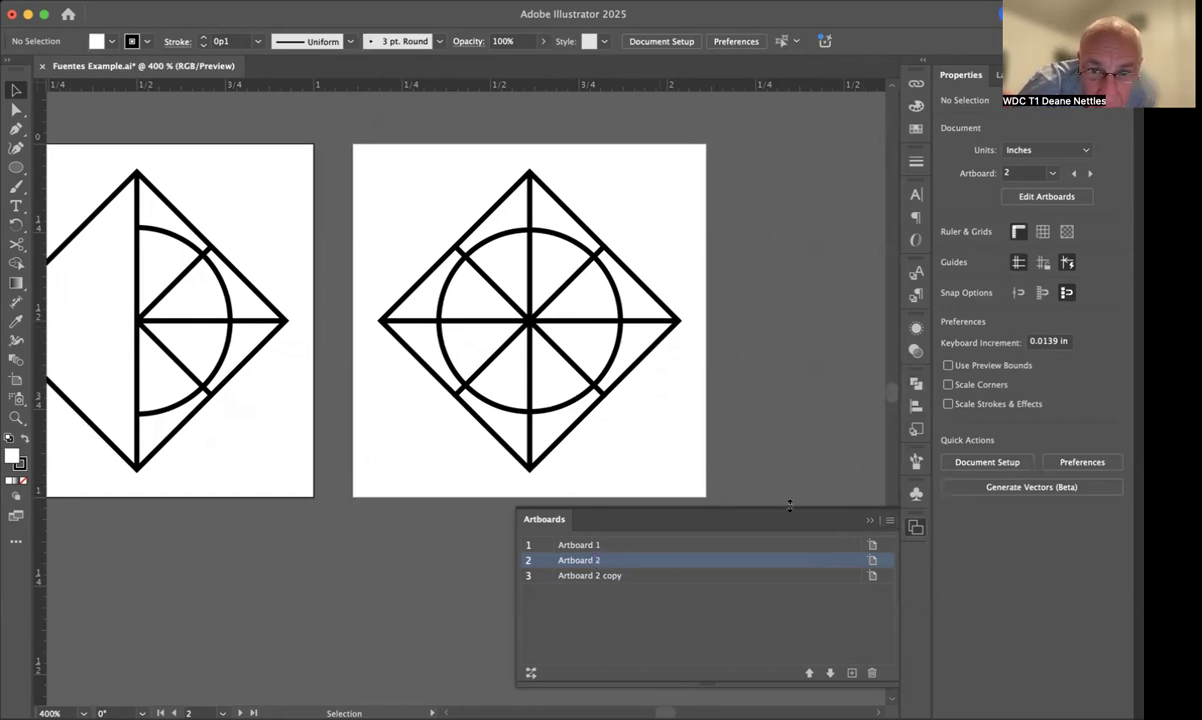
key(Page_Down)
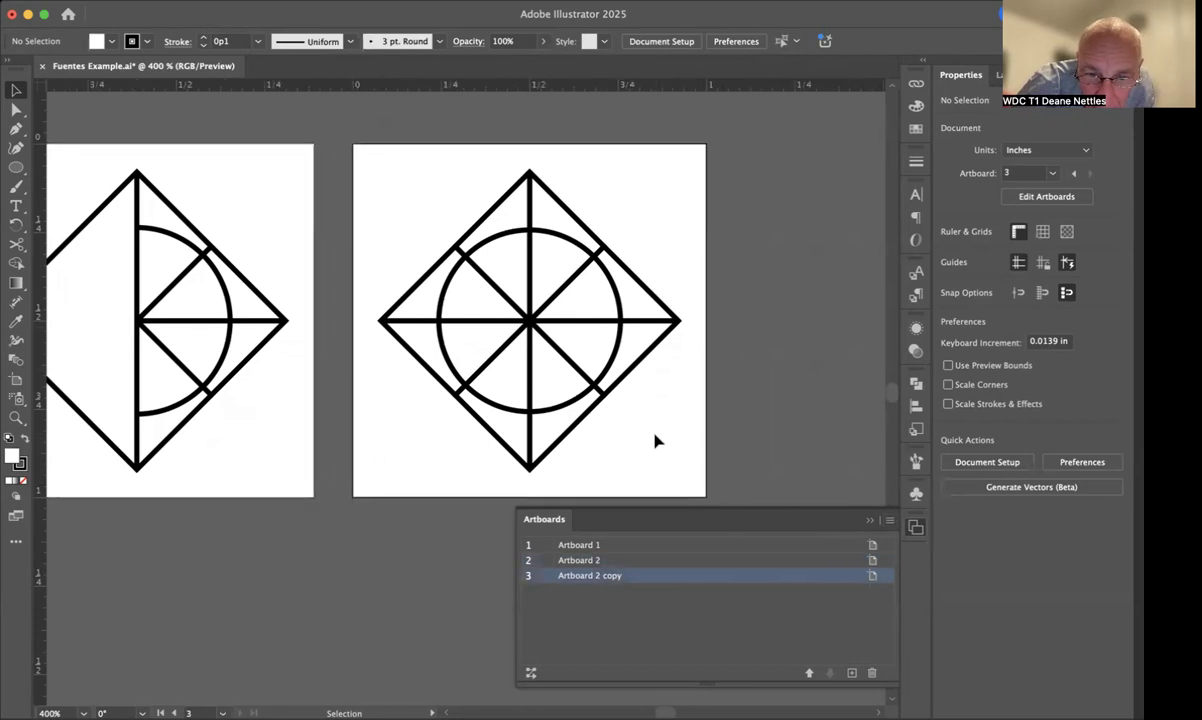
click(889, 520)
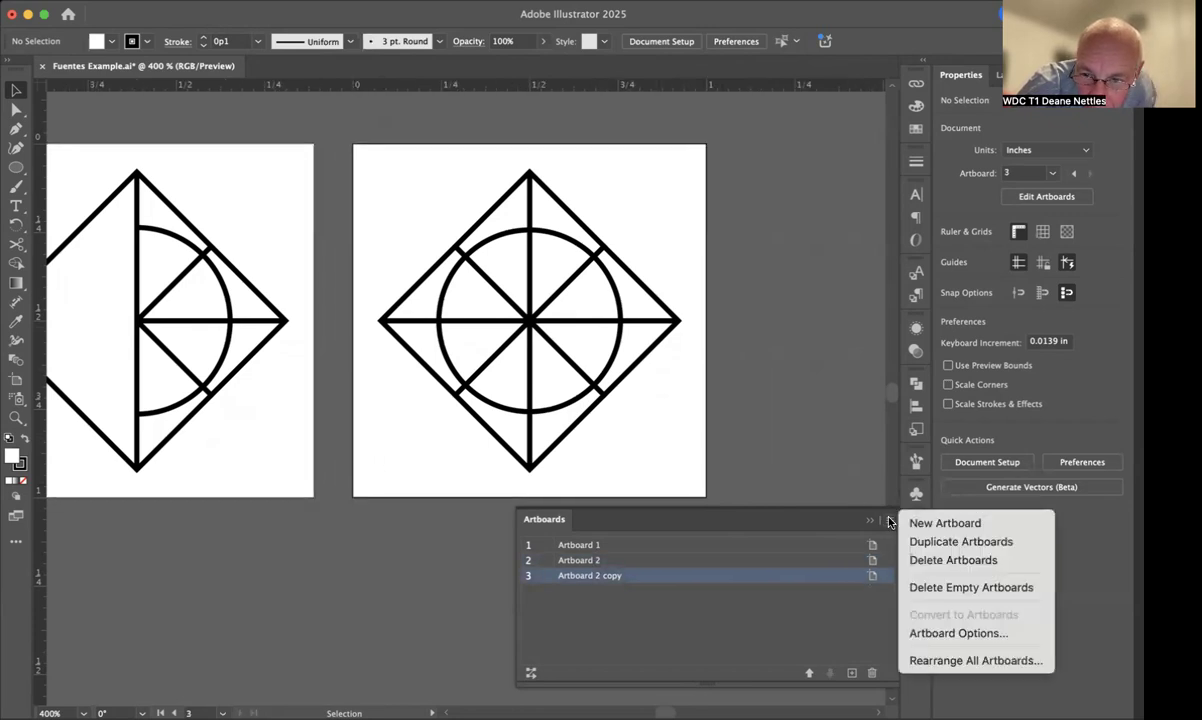
click(927, 543)
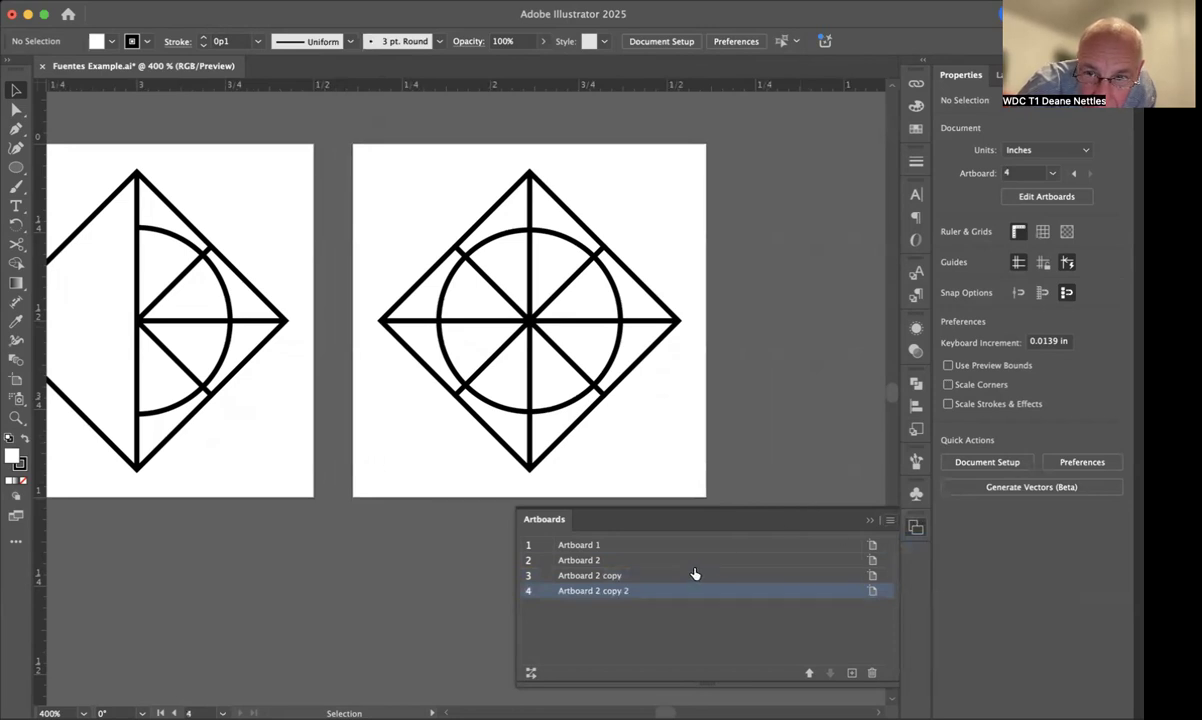
Move the new duplicate artboard with its artwork close beside Artboard 2 copy, at about X 3.35 in and Y 0 in.
scroll(756, 447, right, 8)
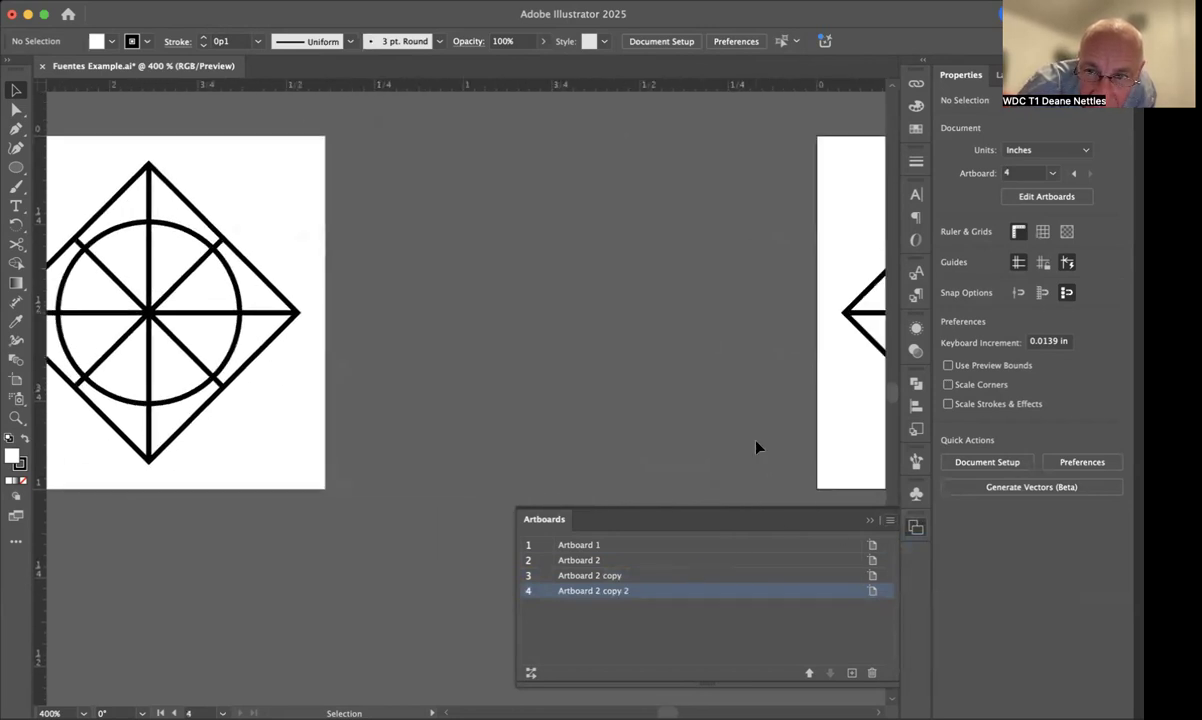
click(16, 378)
drag(843, 393, 388, 388)
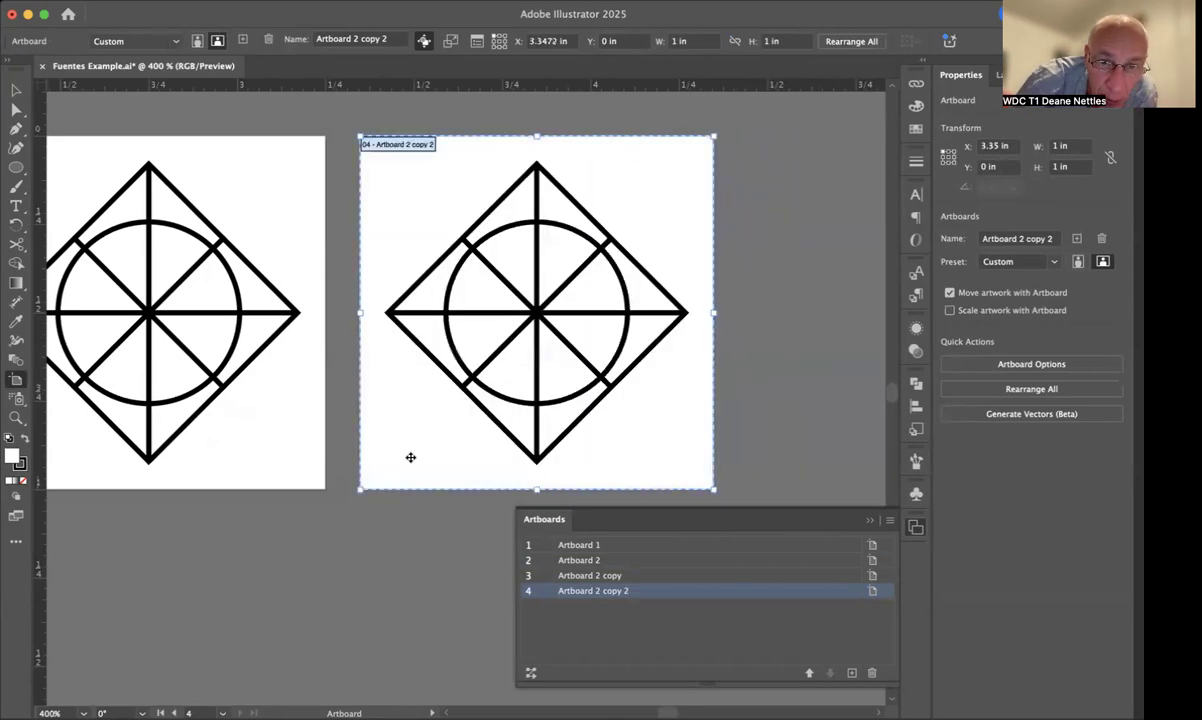
scroll(410, 457, left, 2)
scroll(410, 457, up, 2)
scroll(410, 457, right, 2)
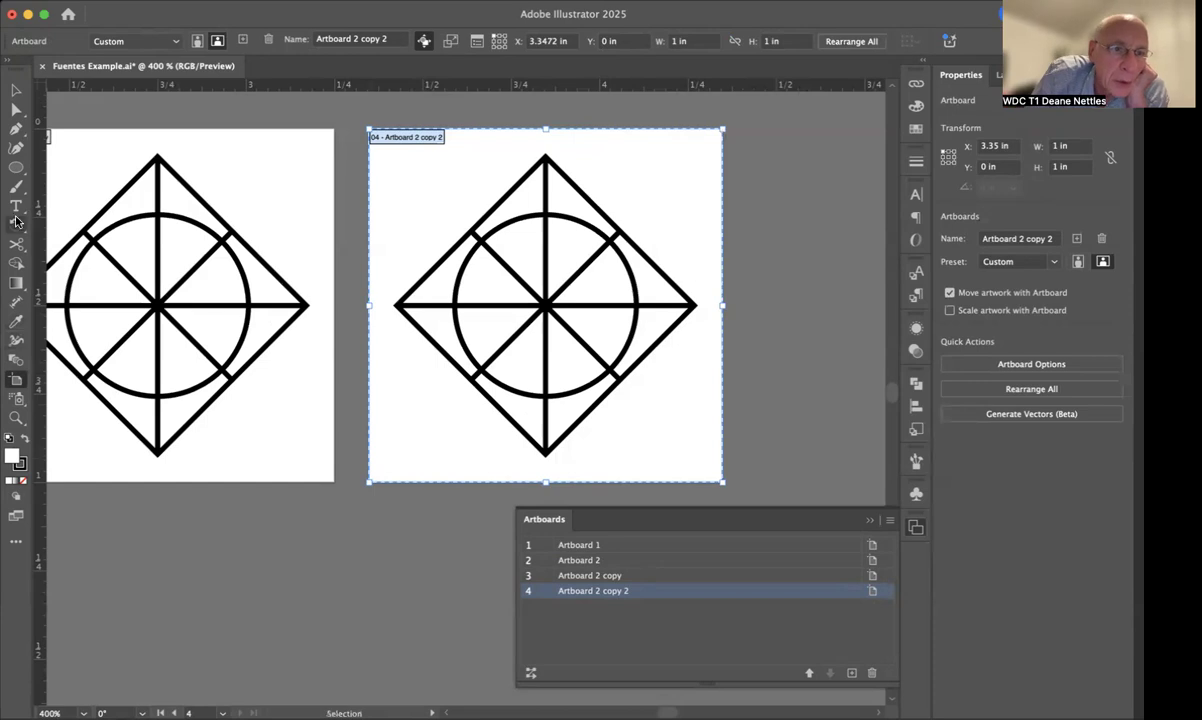
click(15, 93)
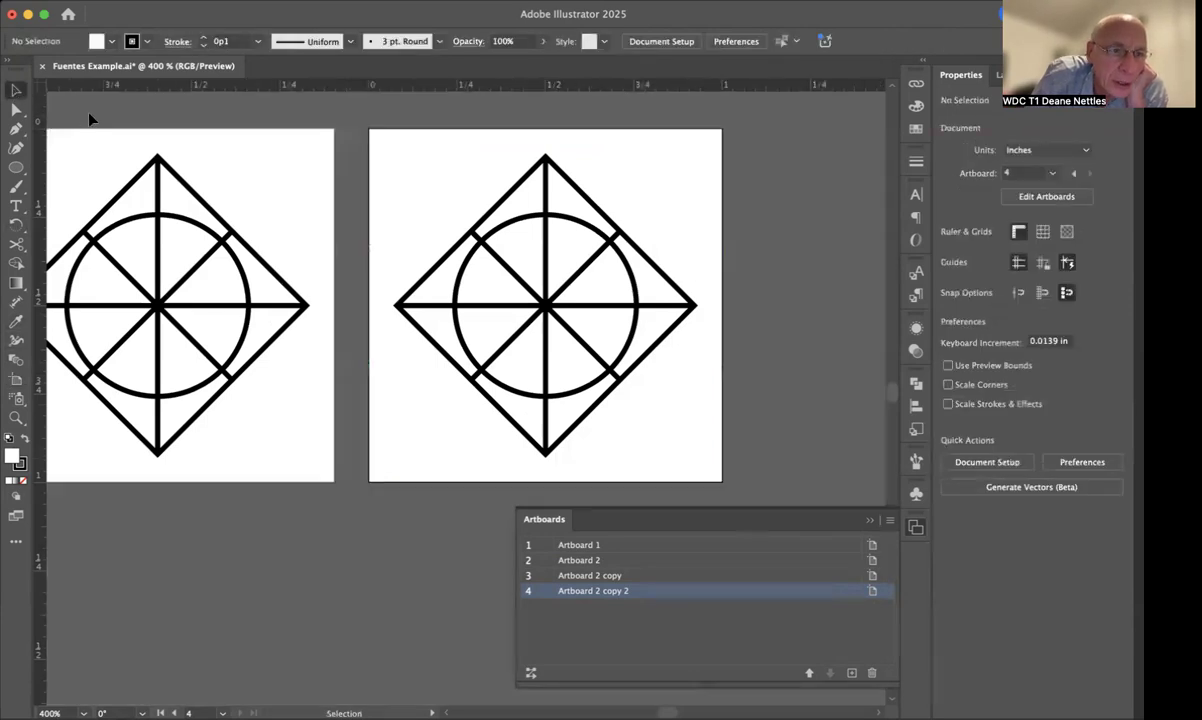
click(16, 188)
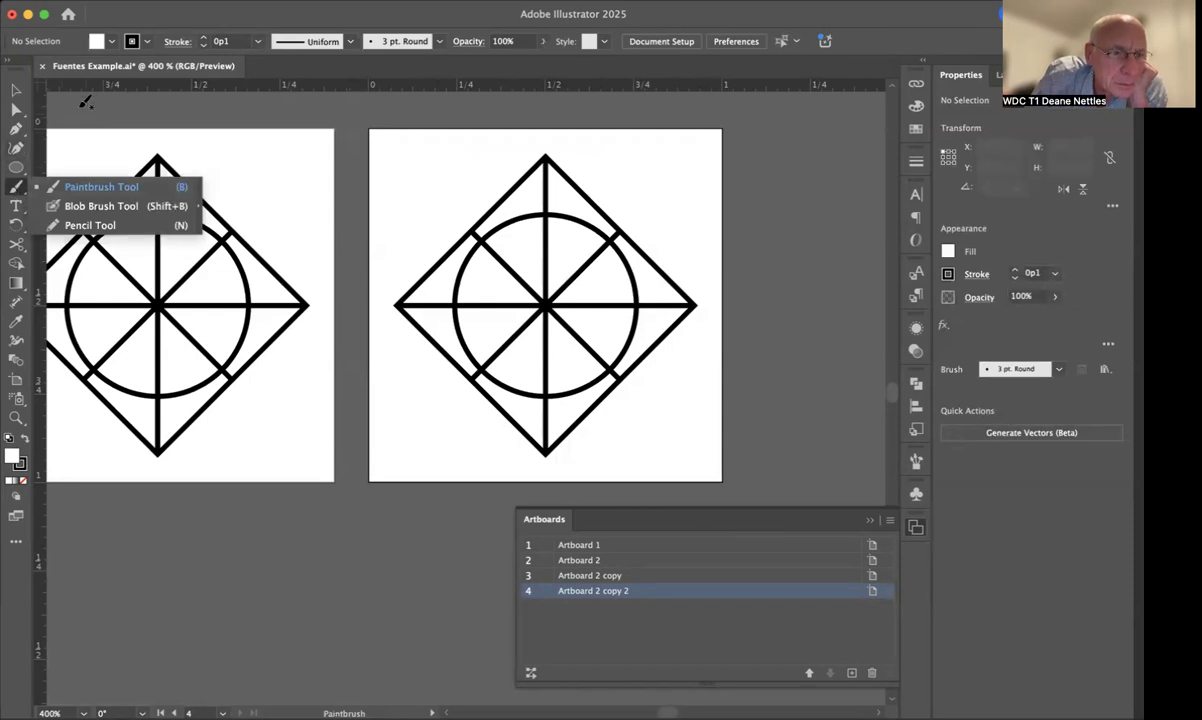
click(15, 90)
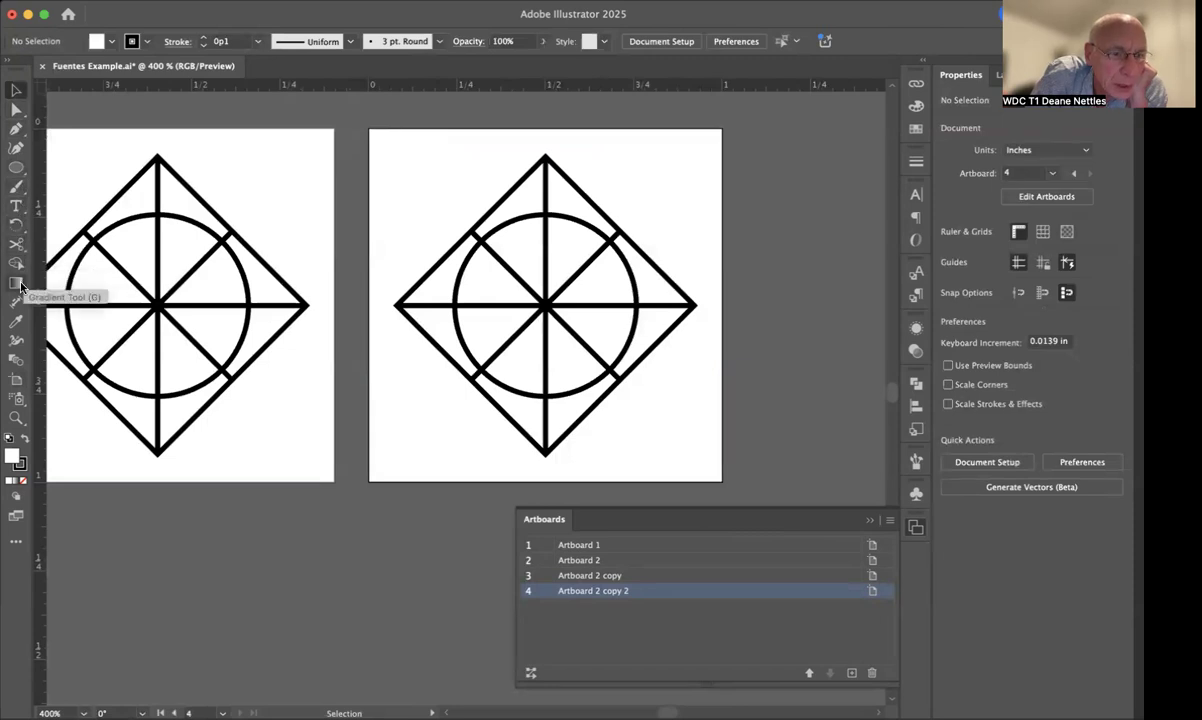
click(16, 284)
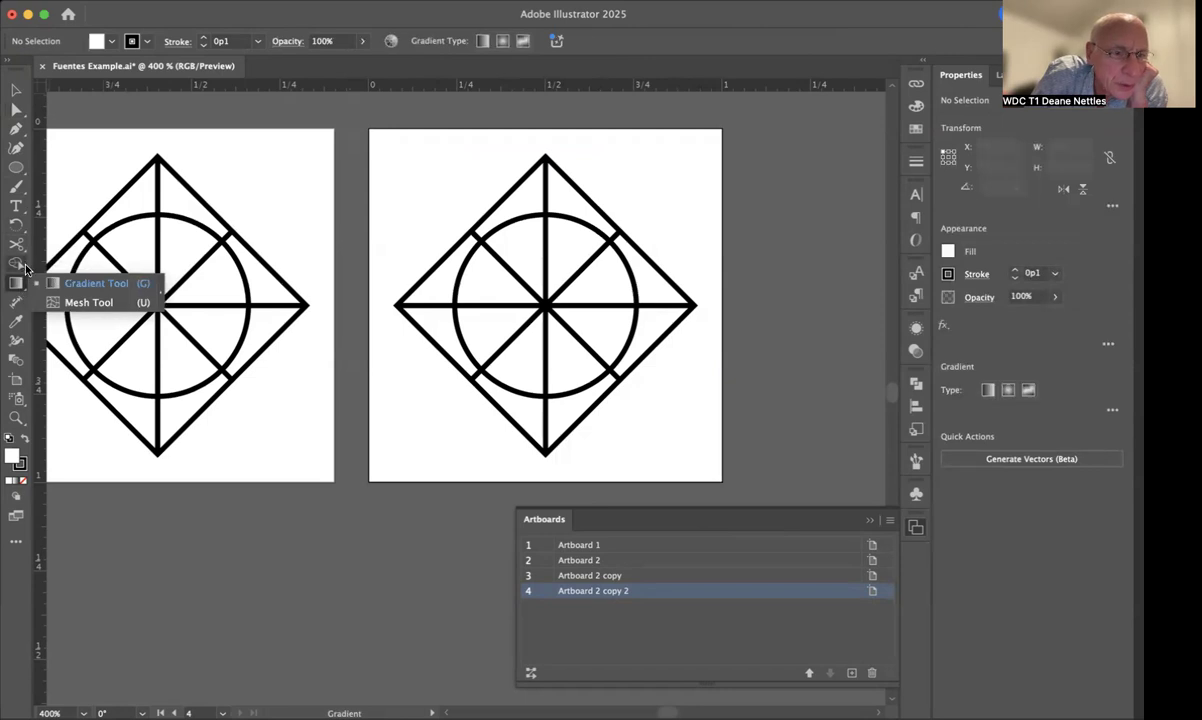
click(19, 265)
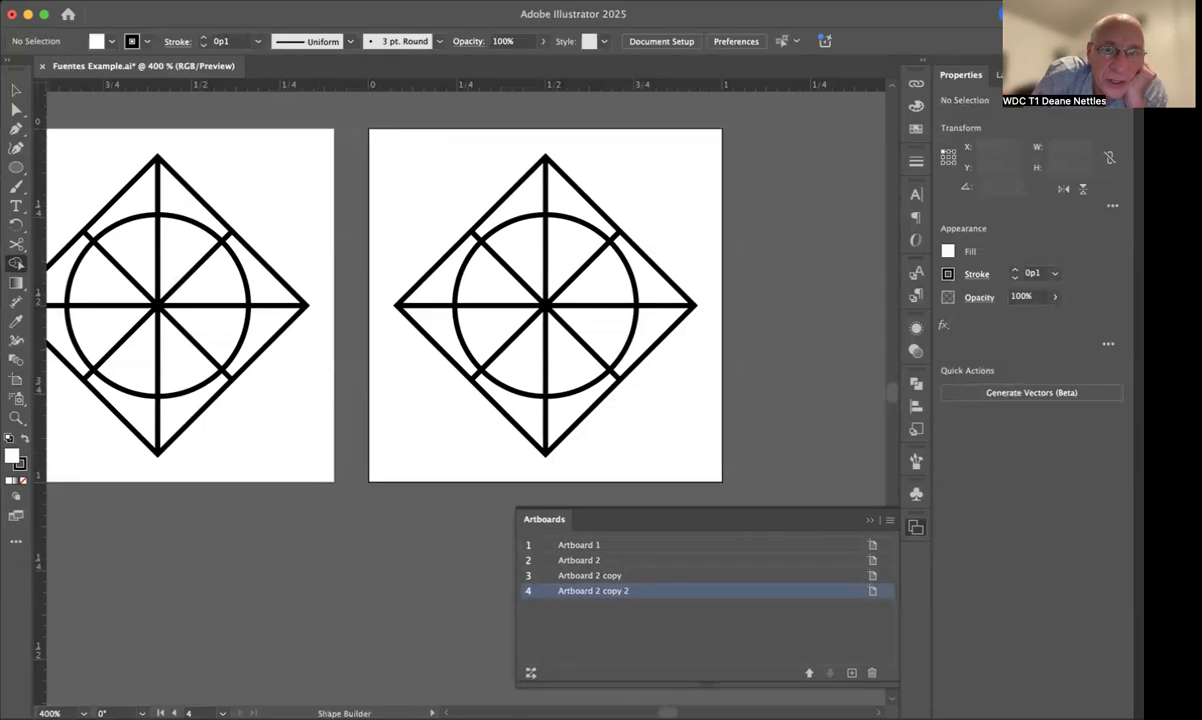
Switch the workspace to Essentials Classic.
click(424, 1)
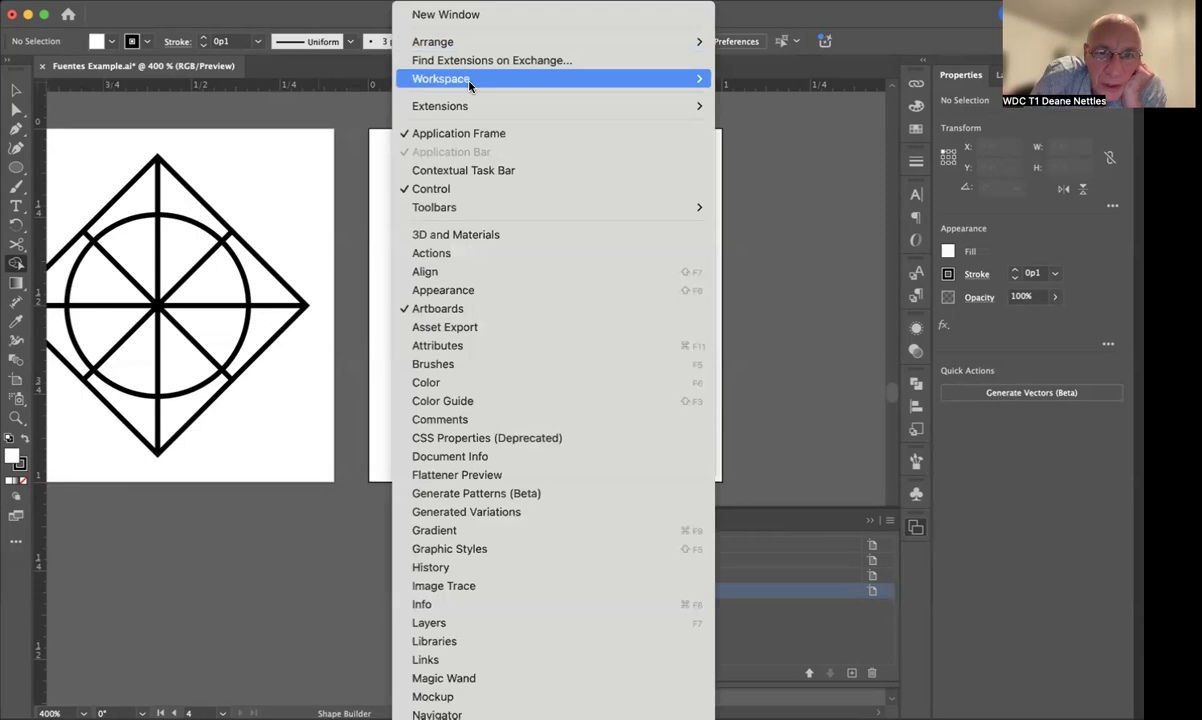
mouse_move(466, 83)
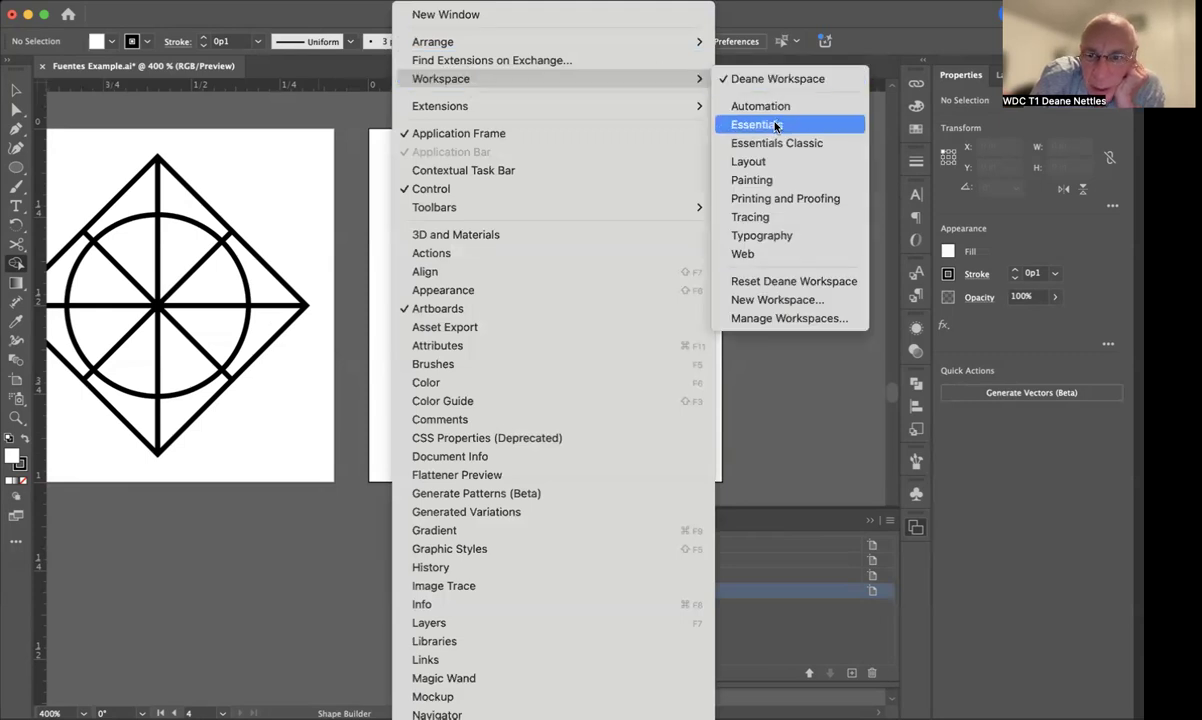
click(771, 146)
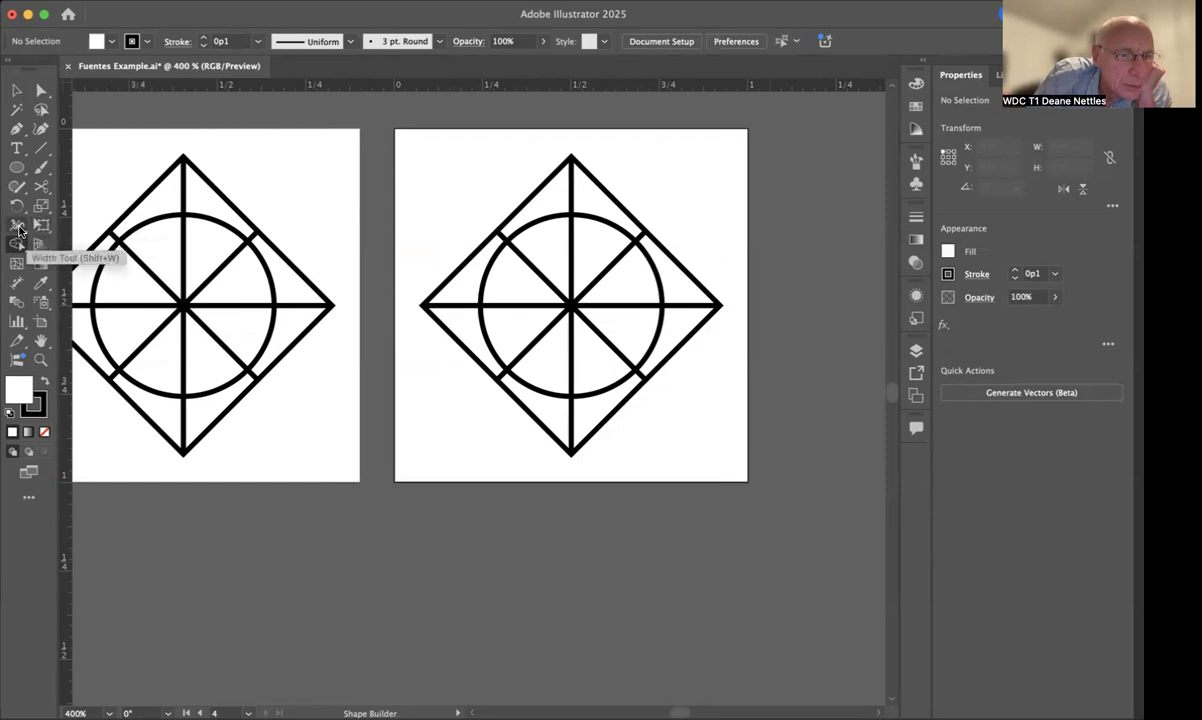
click(18, 230)
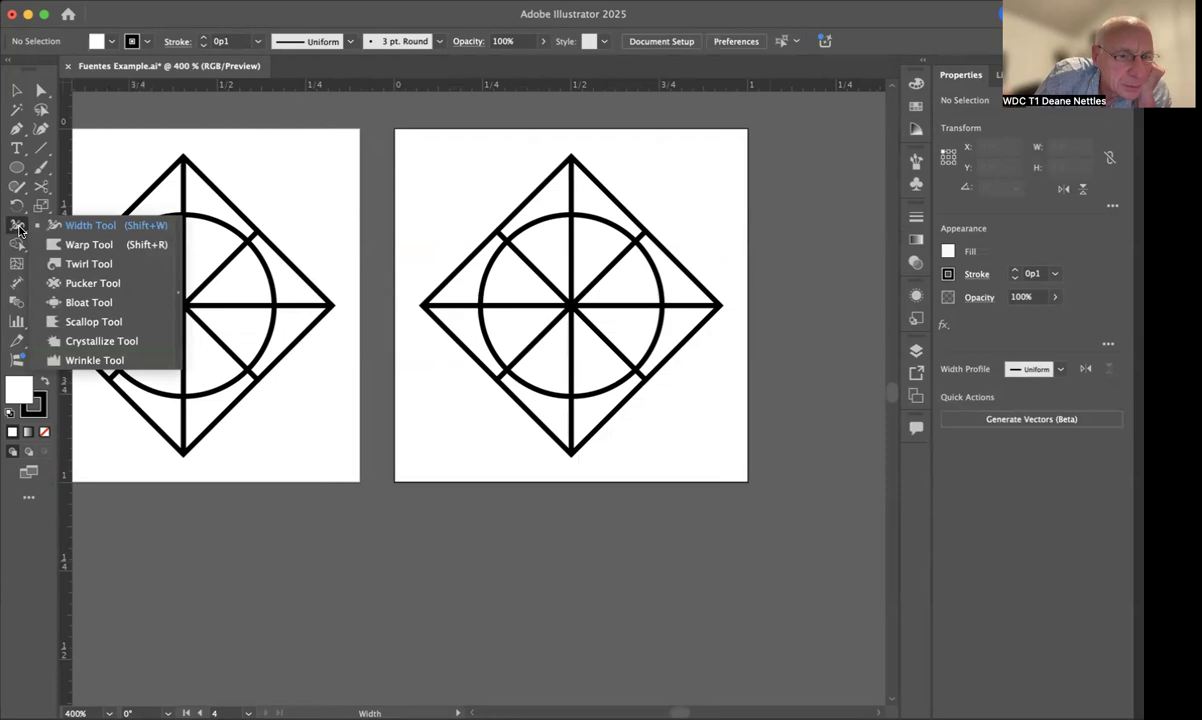
click(18, 230)
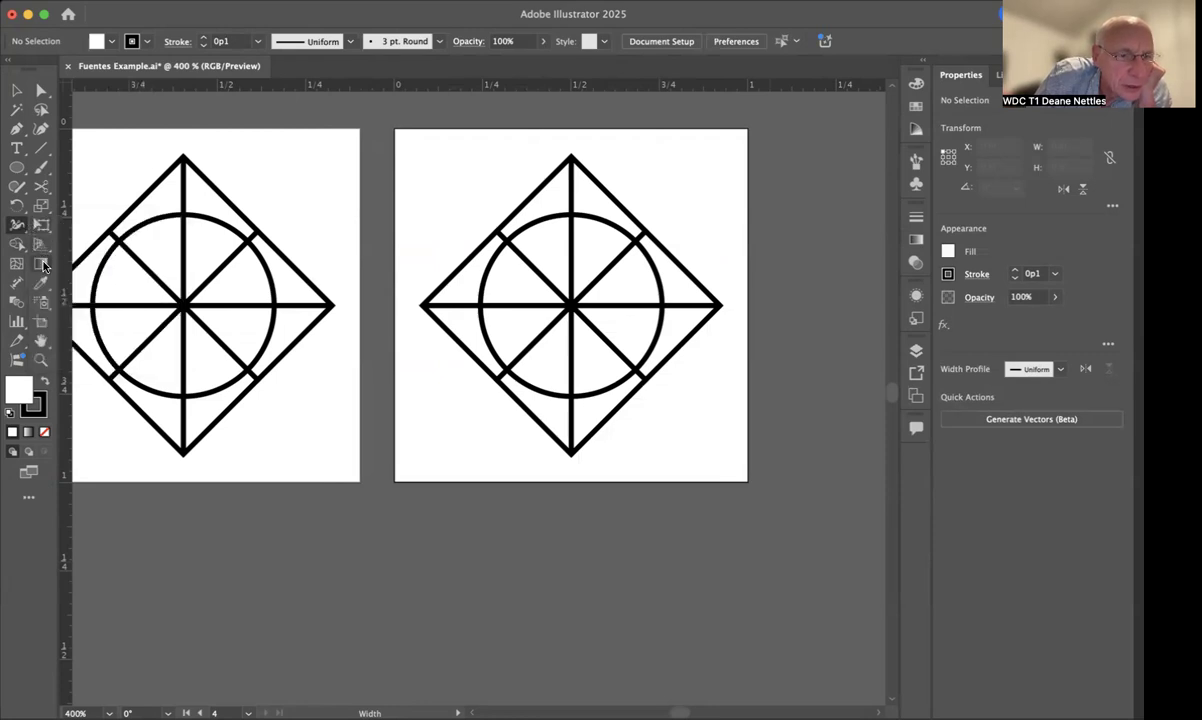
click(43, 265)
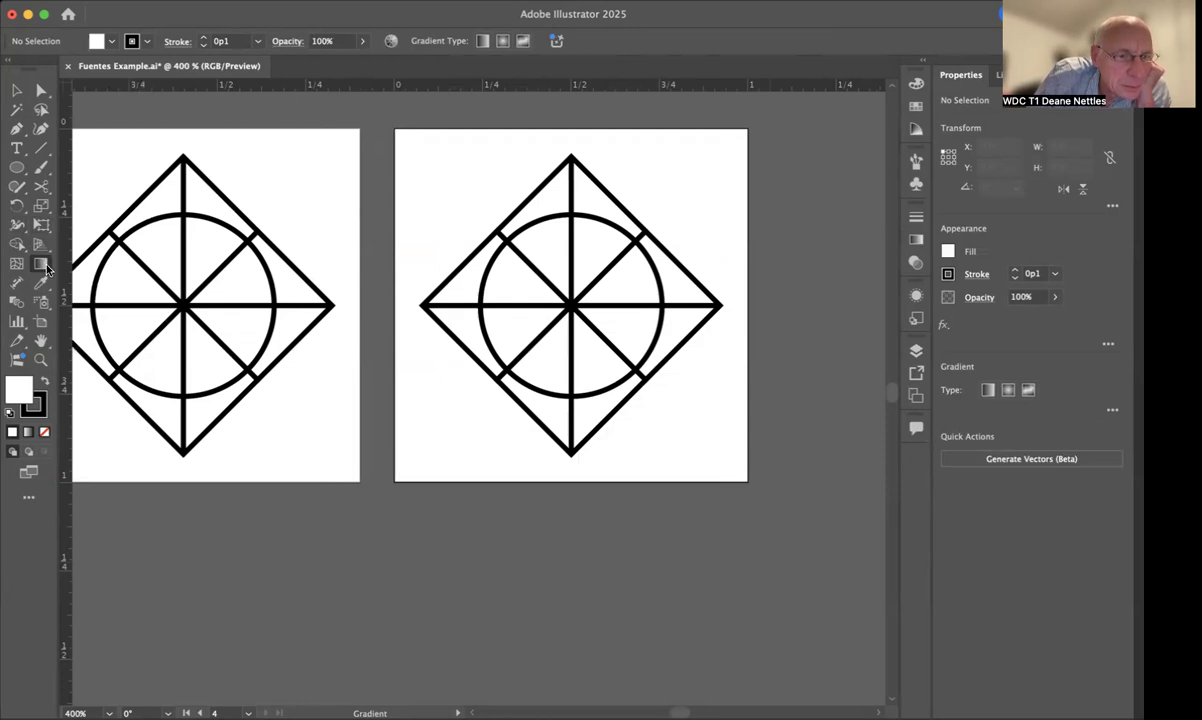
Reset the Essentials Classic workspace to its default layout.
click(422, 1)
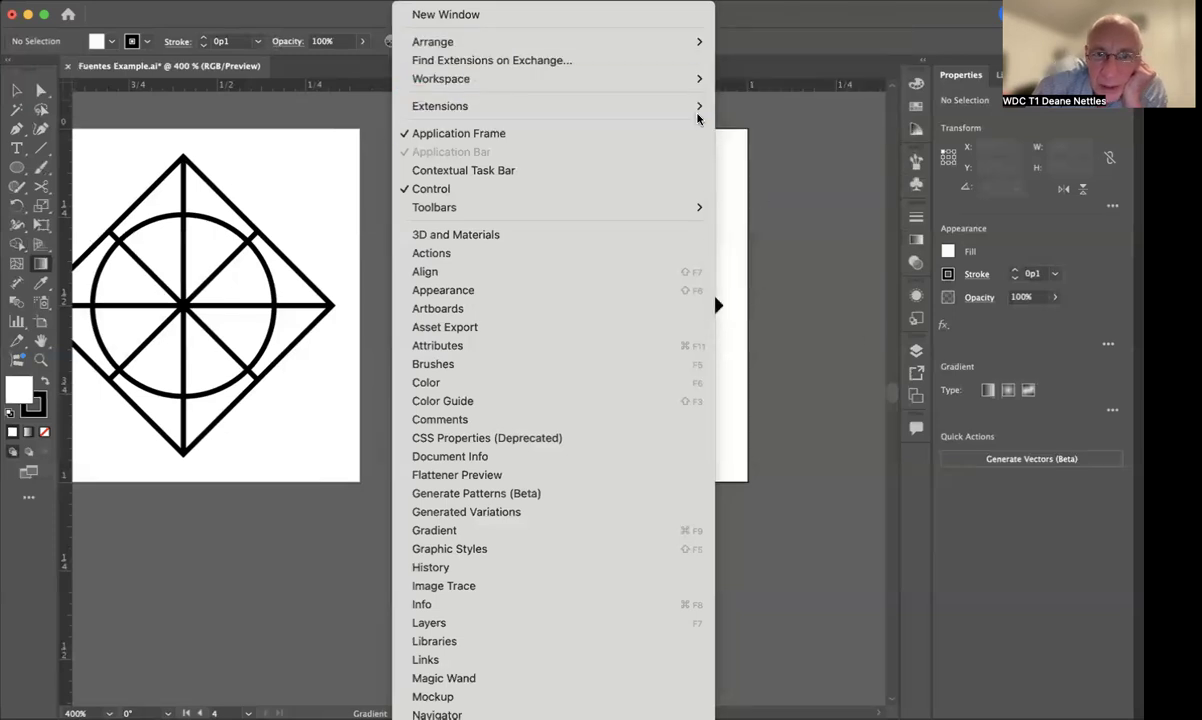
mouse_move(660, 108)
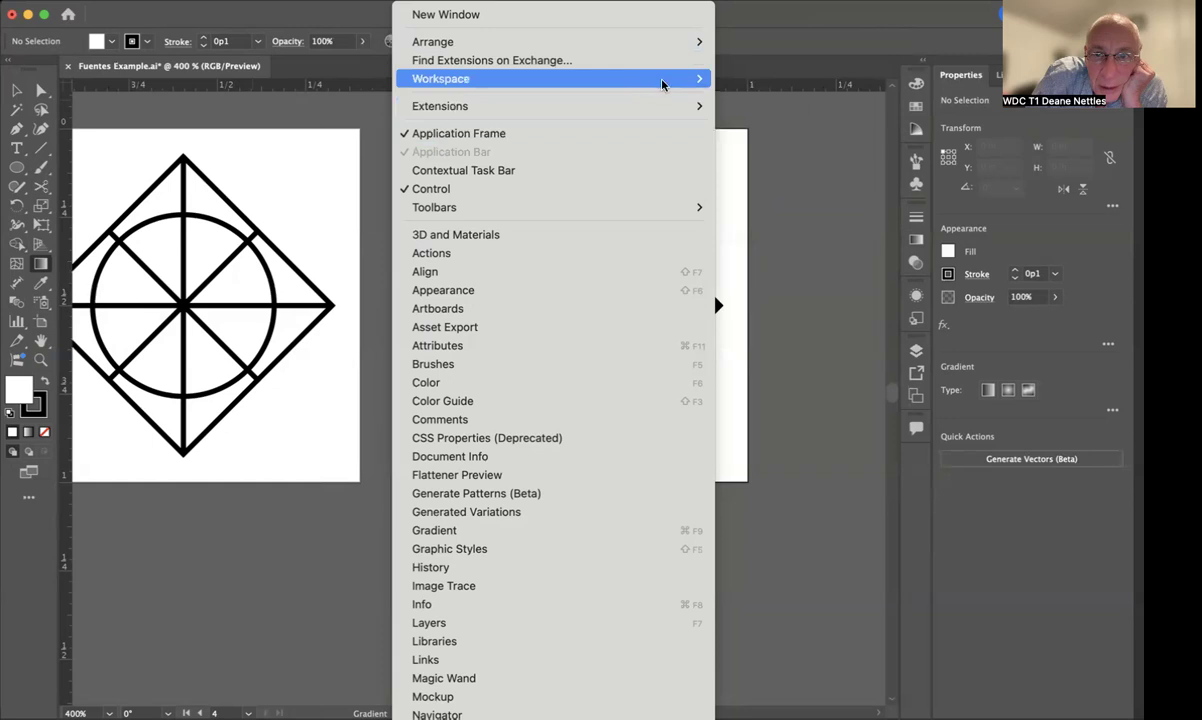
mouse_move(700, 80)
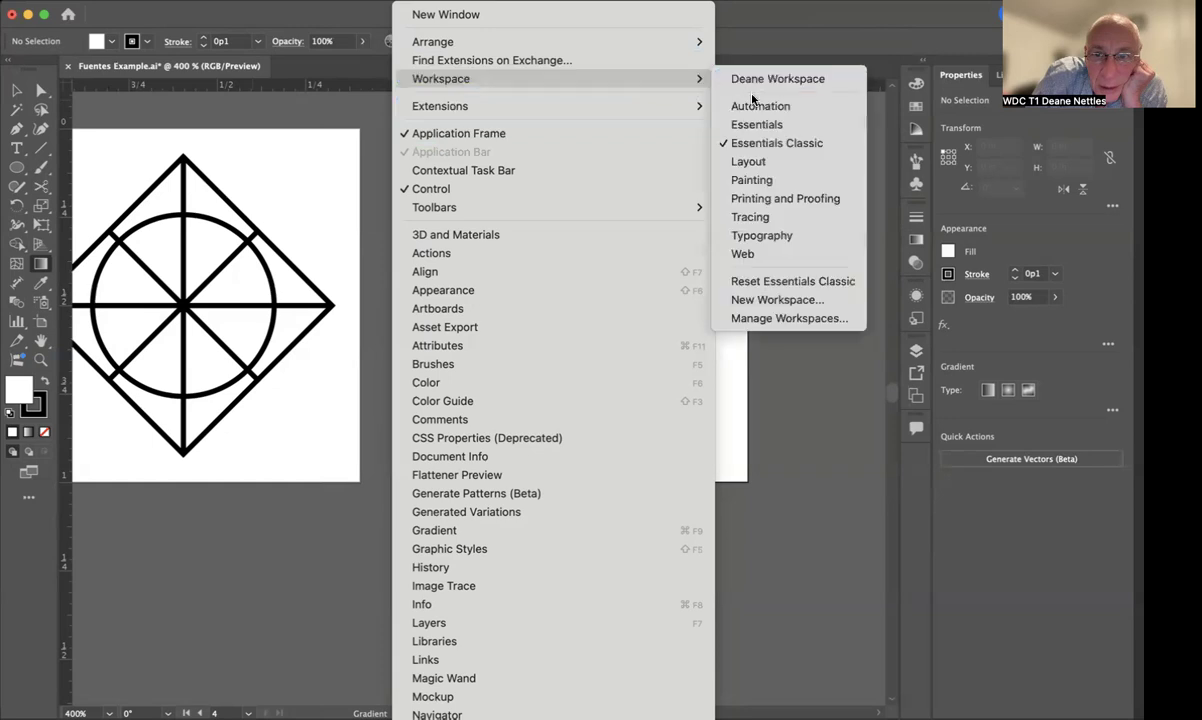
click(755, 281)
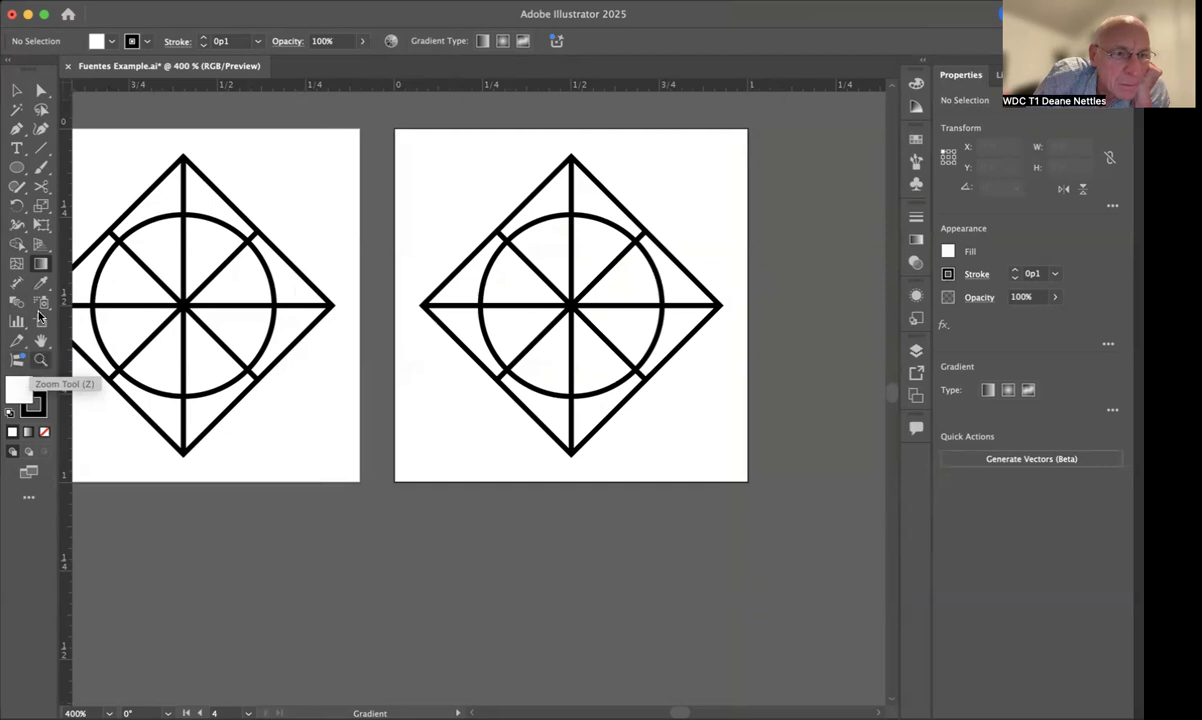
click(22, 188)
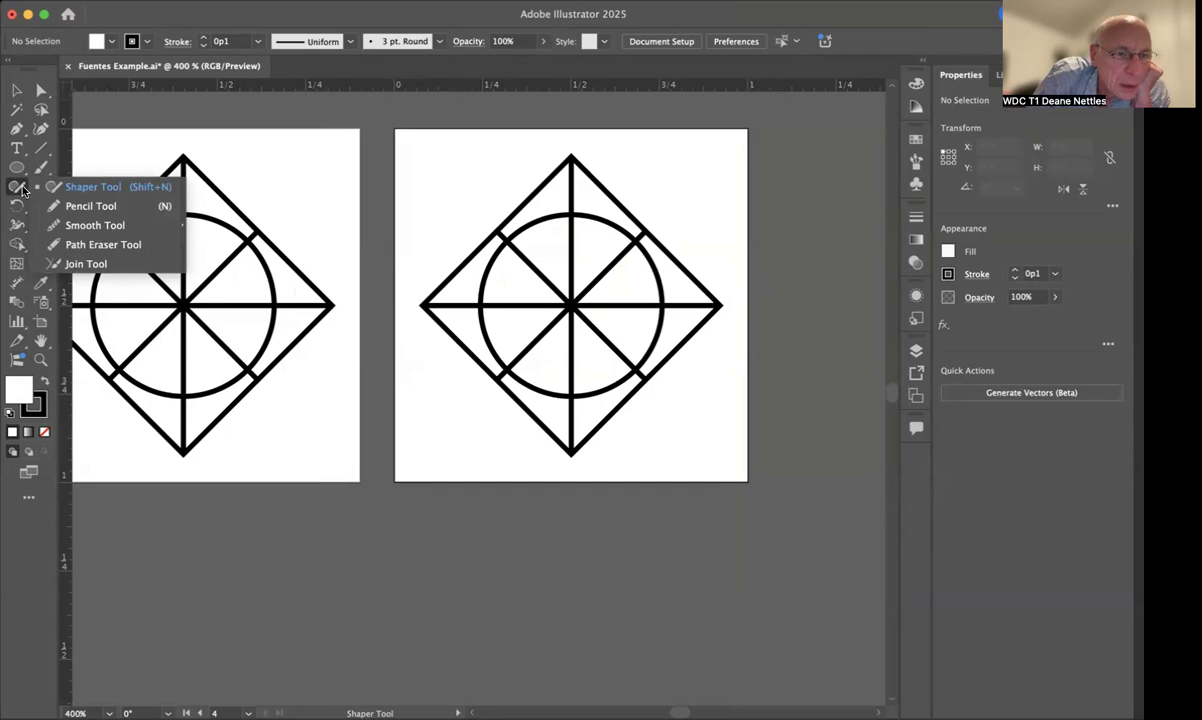
click(22, 190)
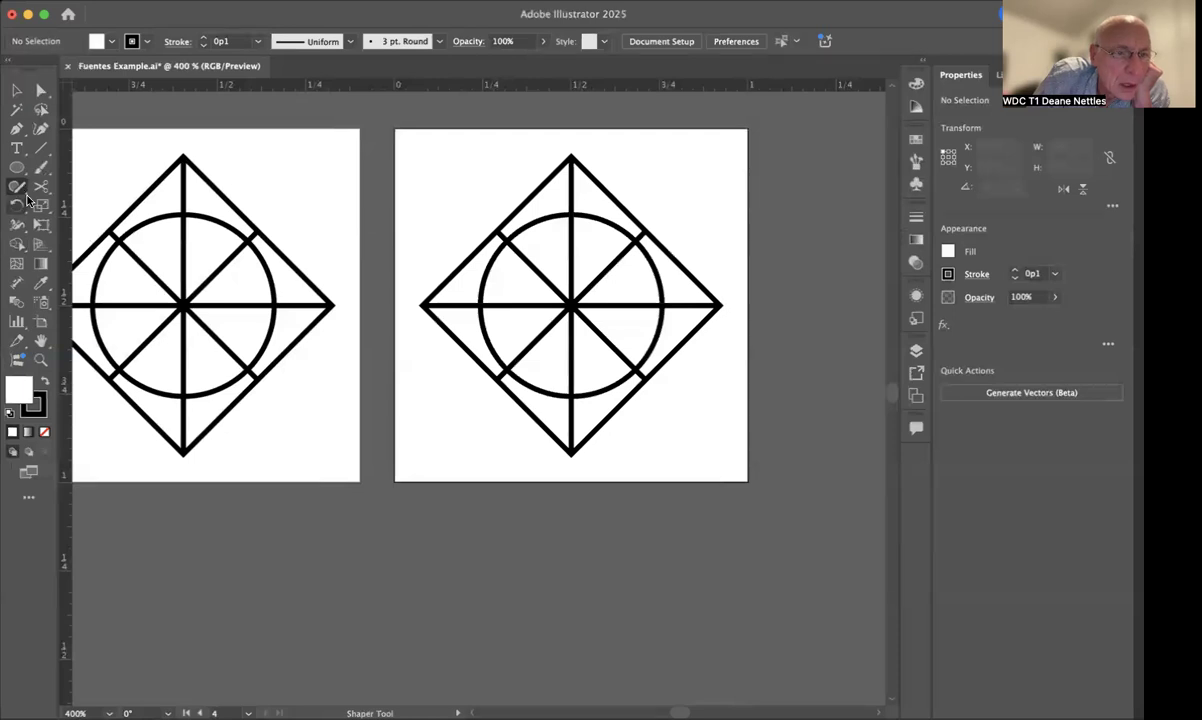
click(43, 248)
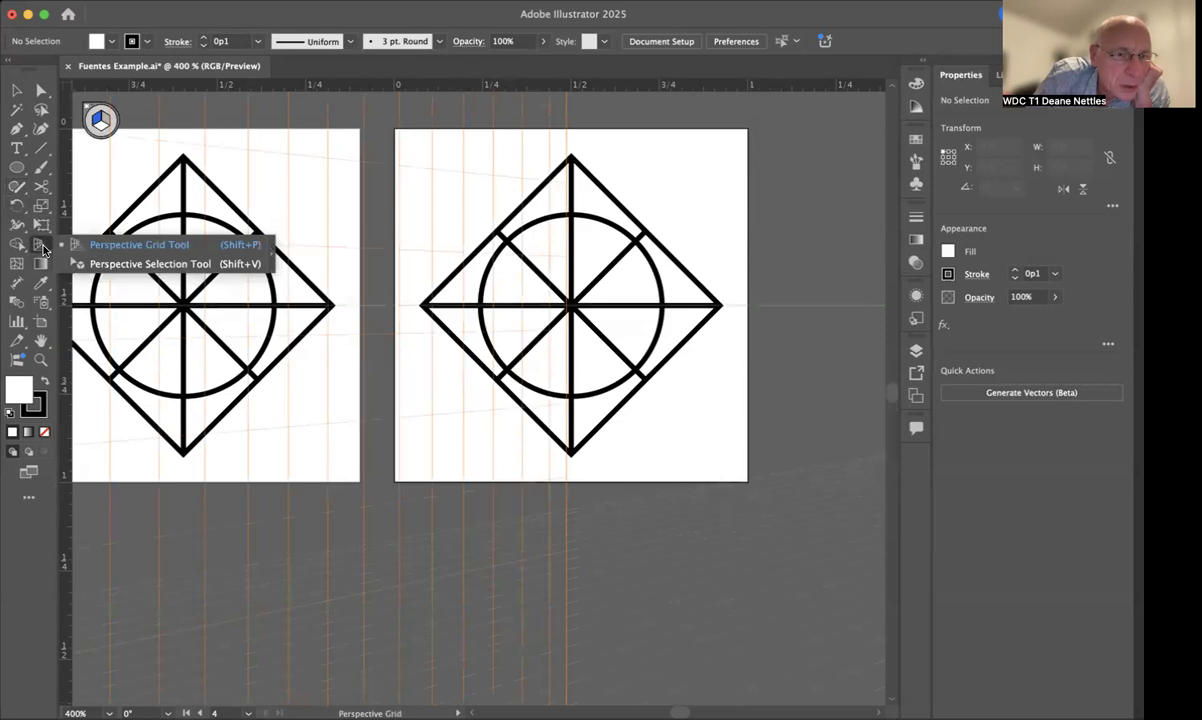
key(shift+v)
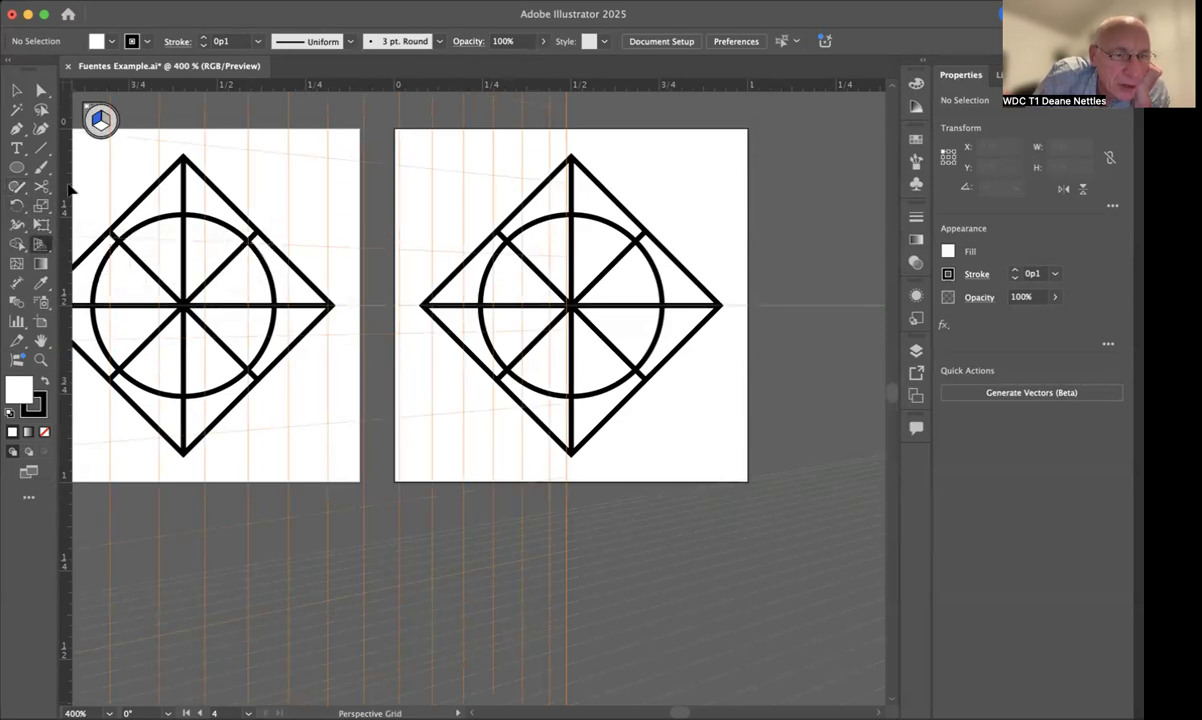
click(86, 110)
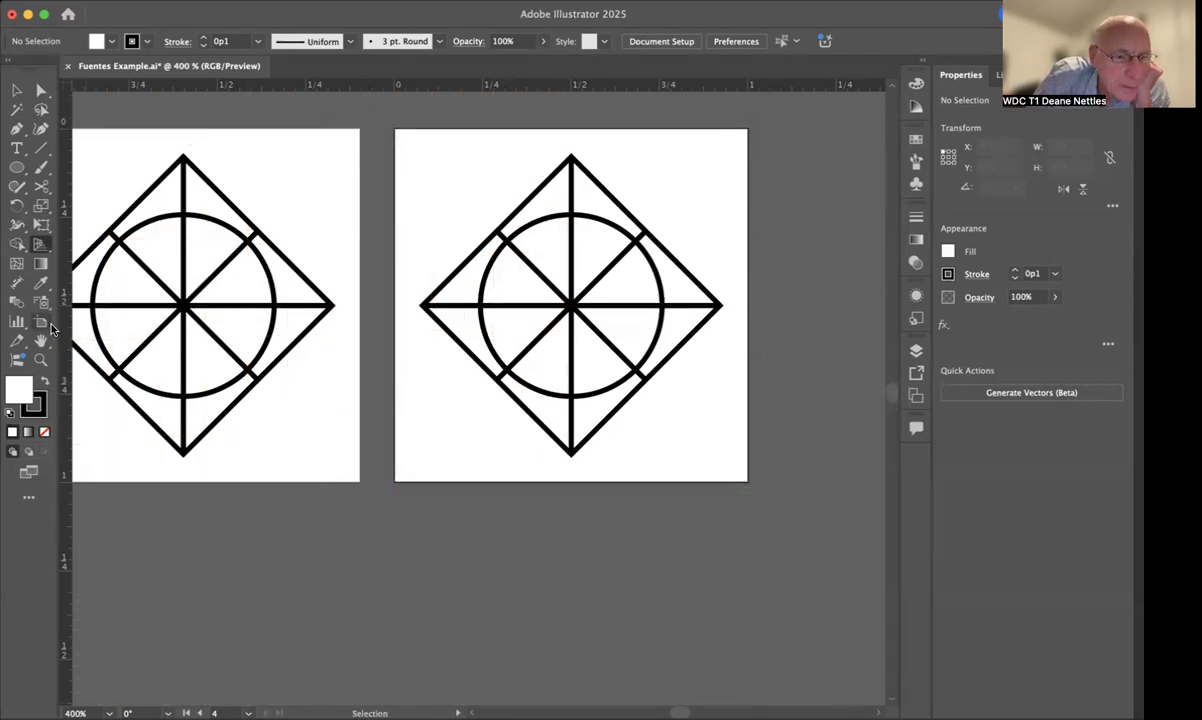
Look through the complete tool collection for the Live Paint tools and activate the Live Paint Selection Tool.
click(31, 501)
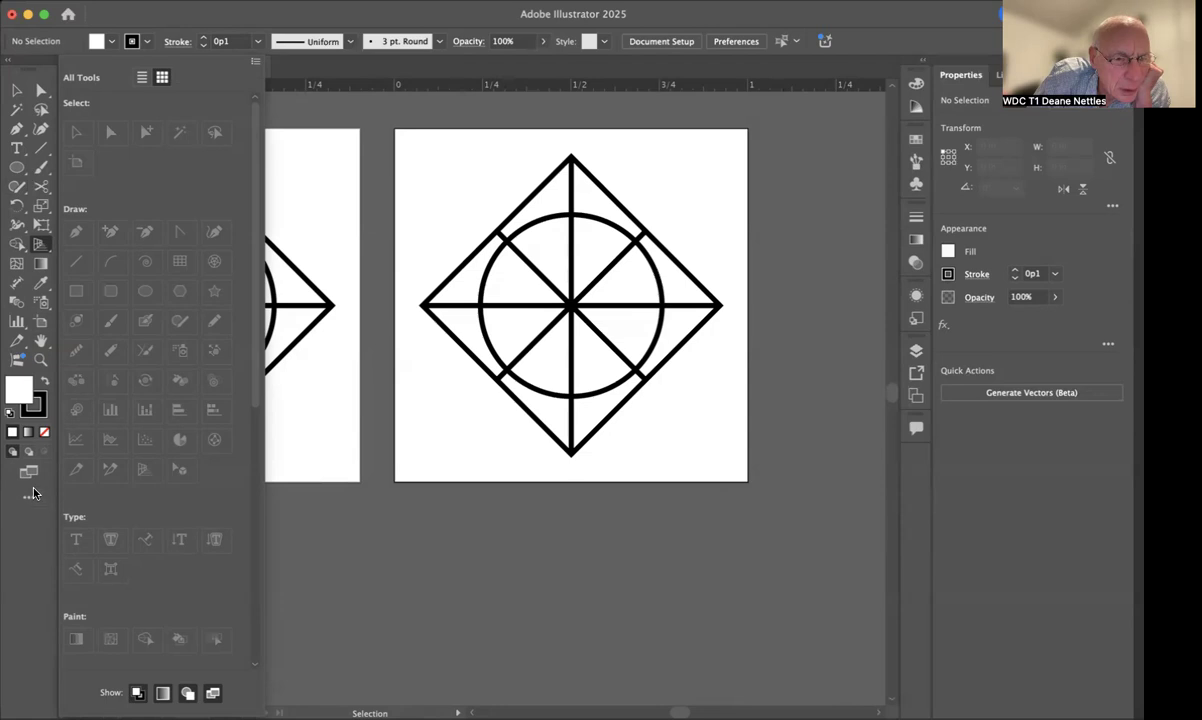
key(t)
scroll(137, 552, down, 5)
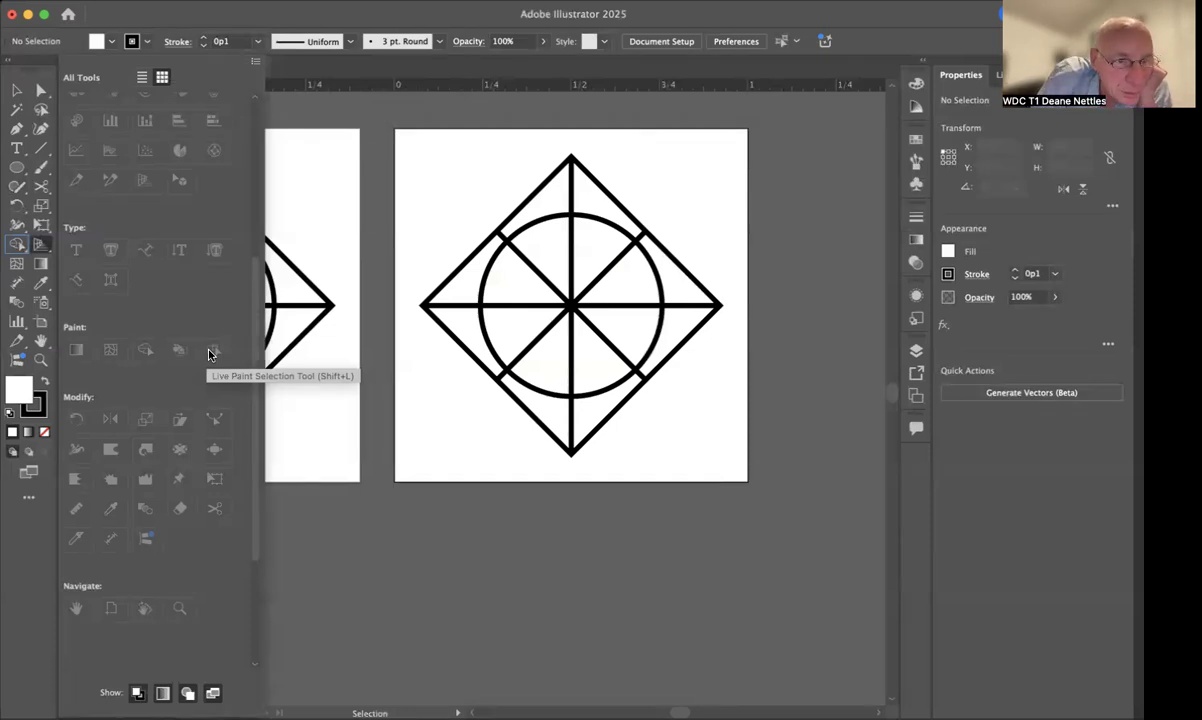
click(18, 244)
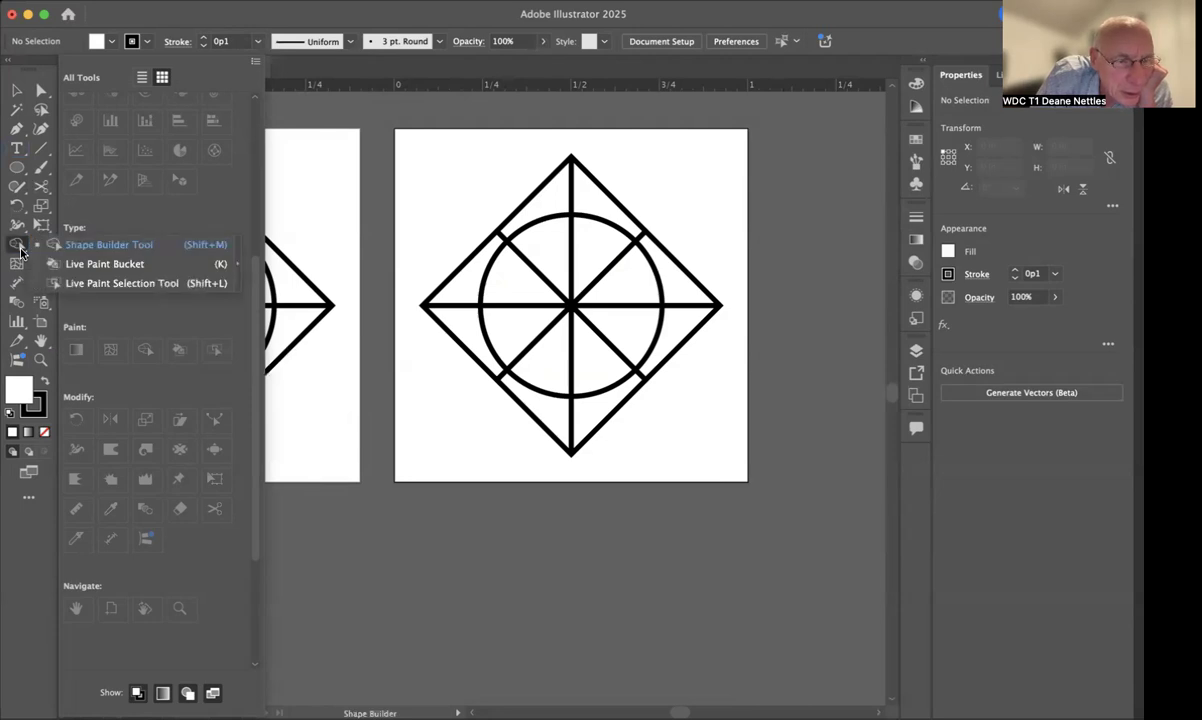
click(85, 285)
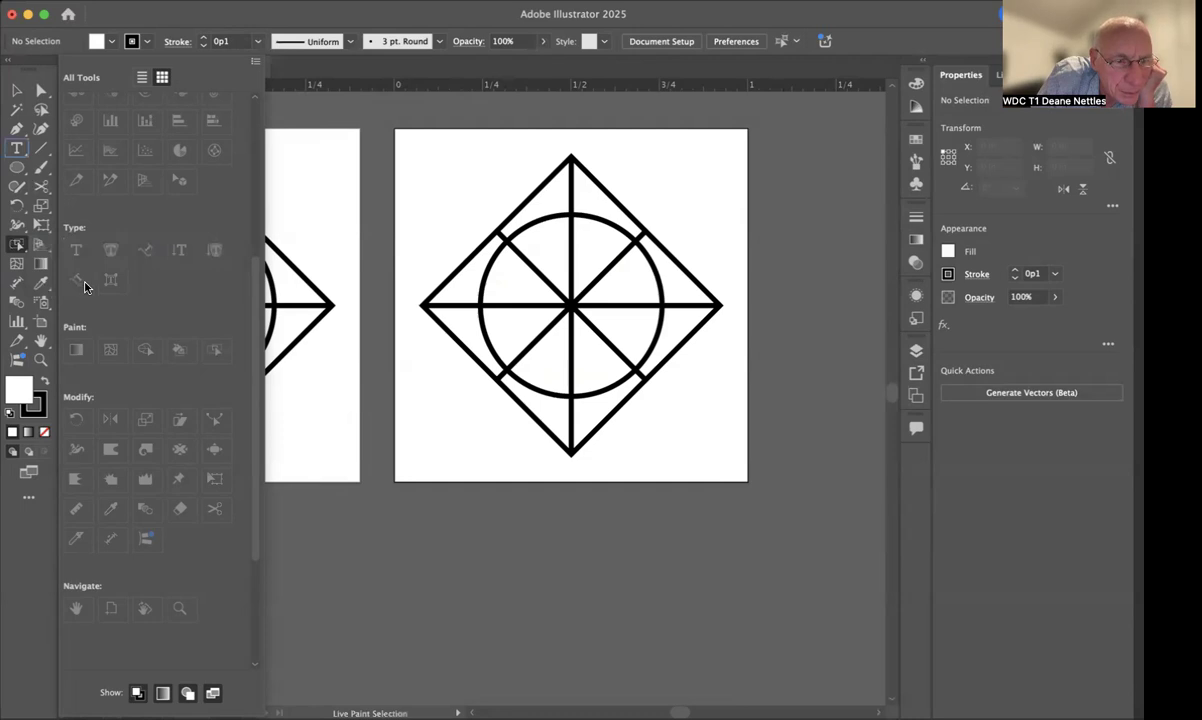
click(429, 160)
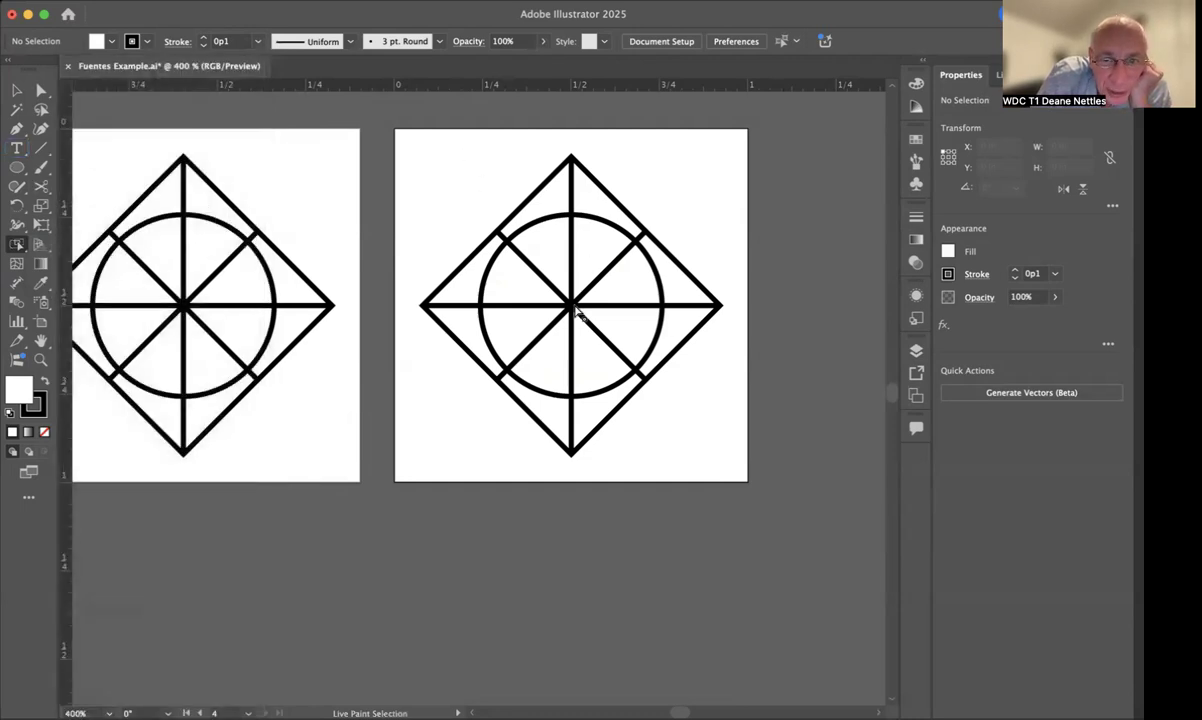
Try to select the complete diamond artwork on the fourth artboard with the Live Paint Selection and Direct Selection tools.
drag(409, 170, 721, 455)
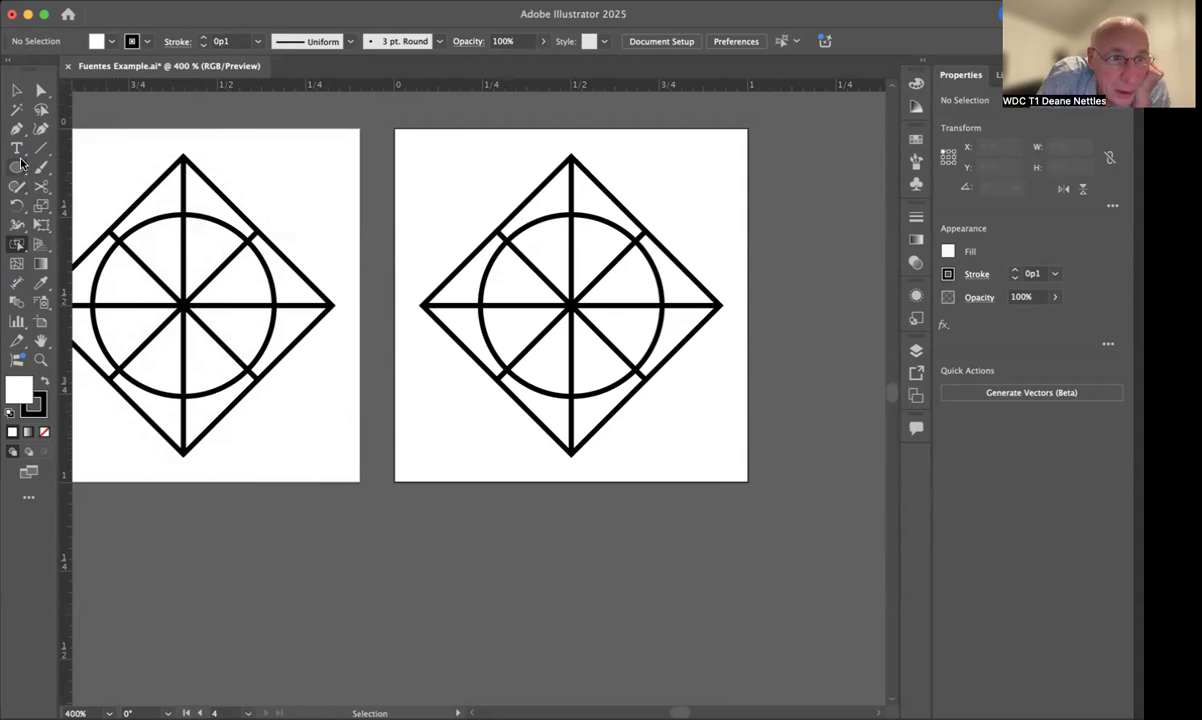
click(42, 91)
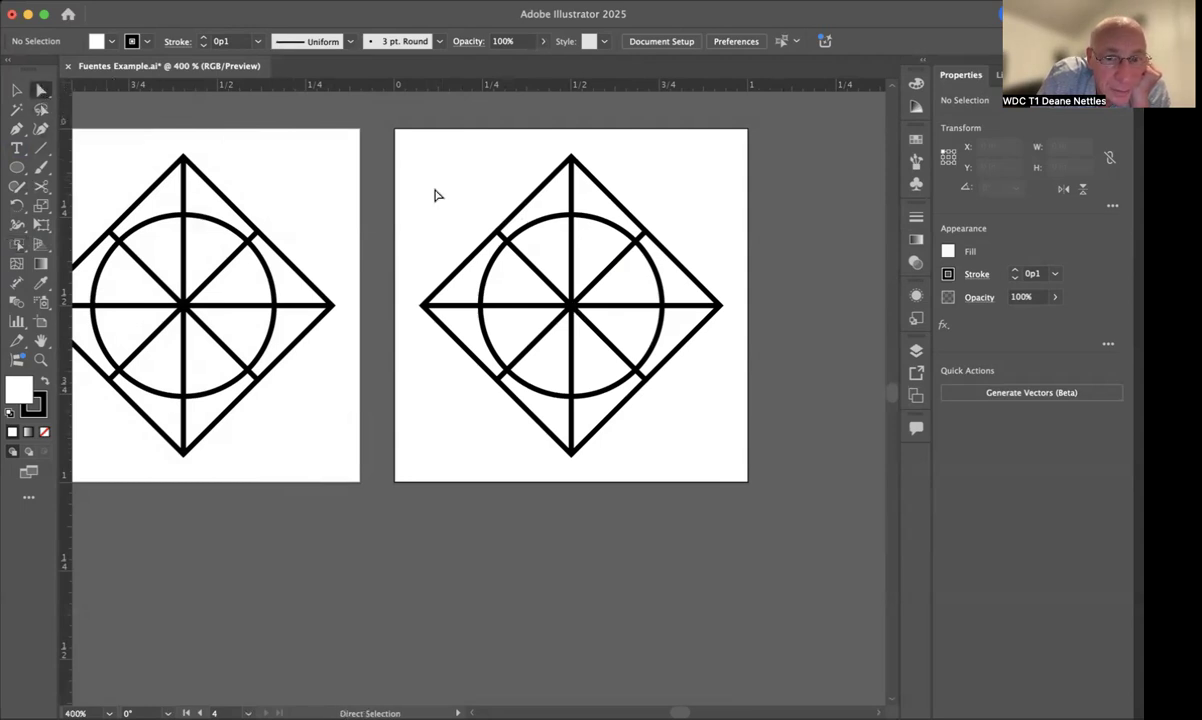
drag(431, 173, 664, 430)
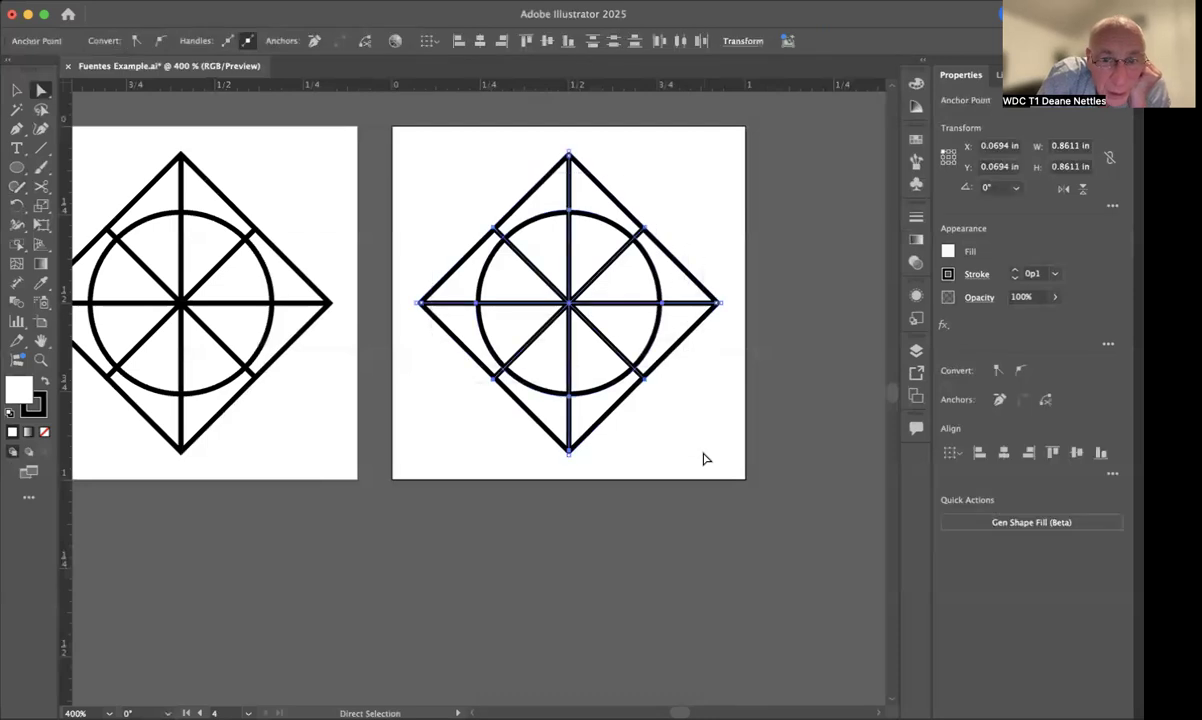
click(404, 345)
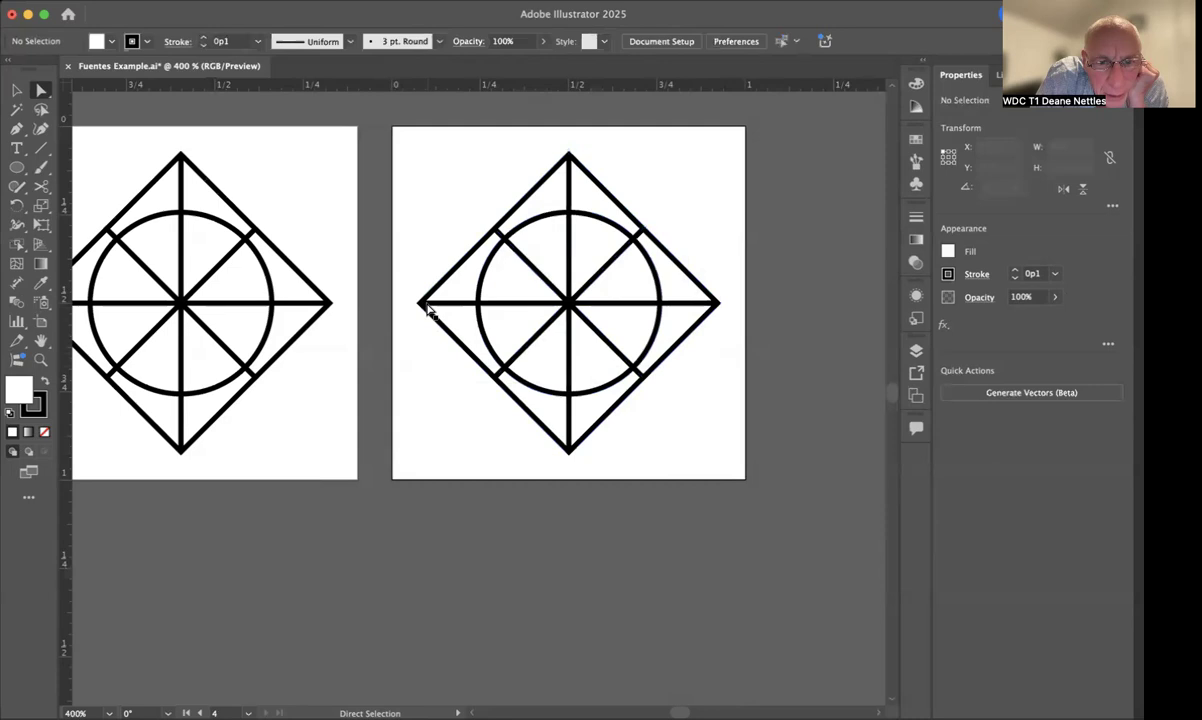
click(421, 302)
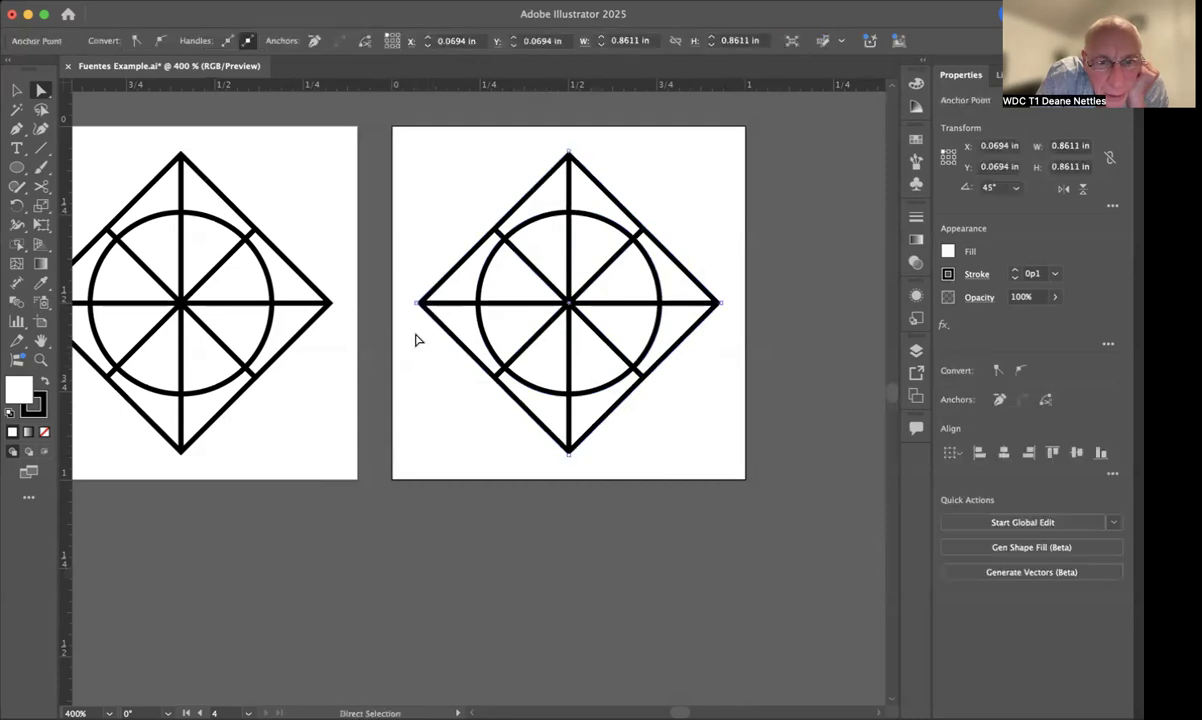
click(416, 330)
Directly select all the diamond's paths and try to pick its regions with the Live Paint Selection Tool.
drag(415, 155, 719, 425)
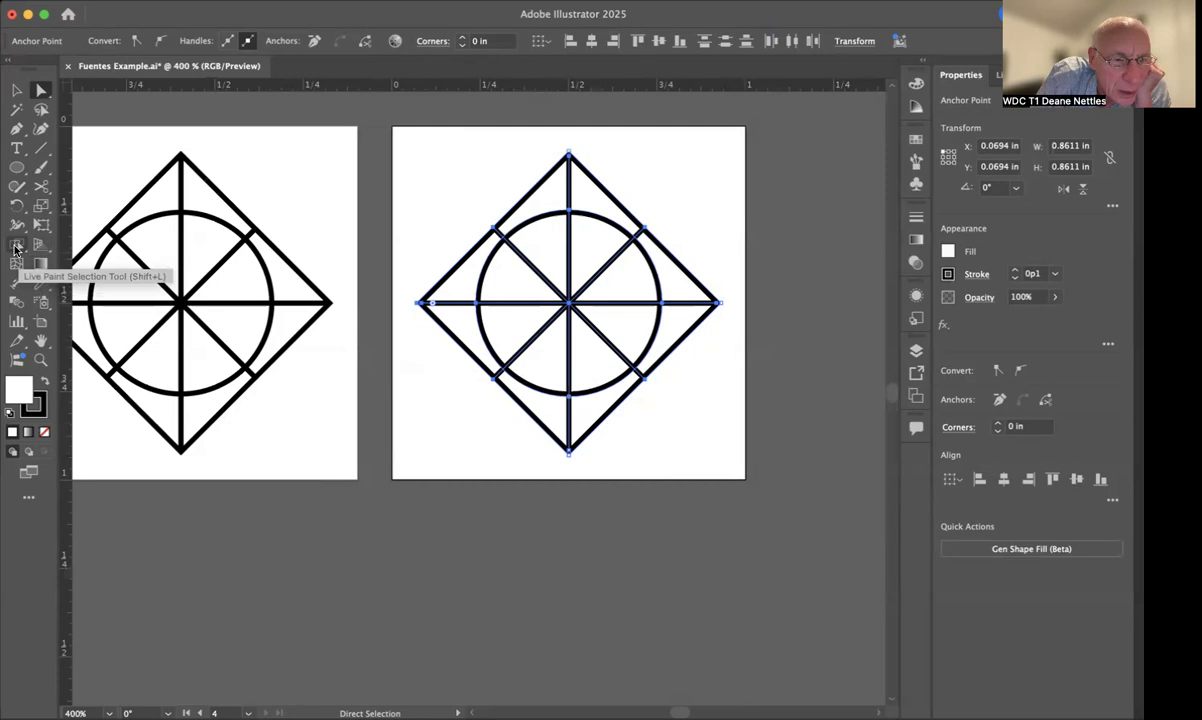
click(15, 248)
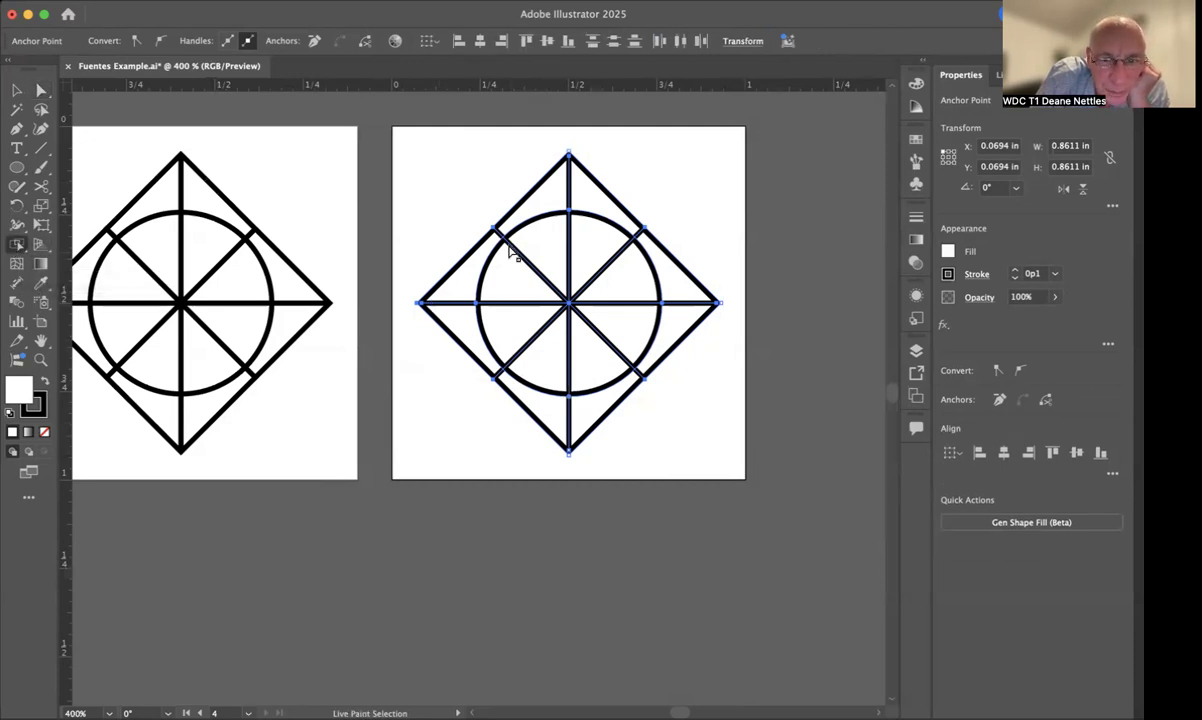
mouse_move(405, 157)
mouse_down()
mouse_move(690, 424)
mouse_move(698, 452)
mouse_up()
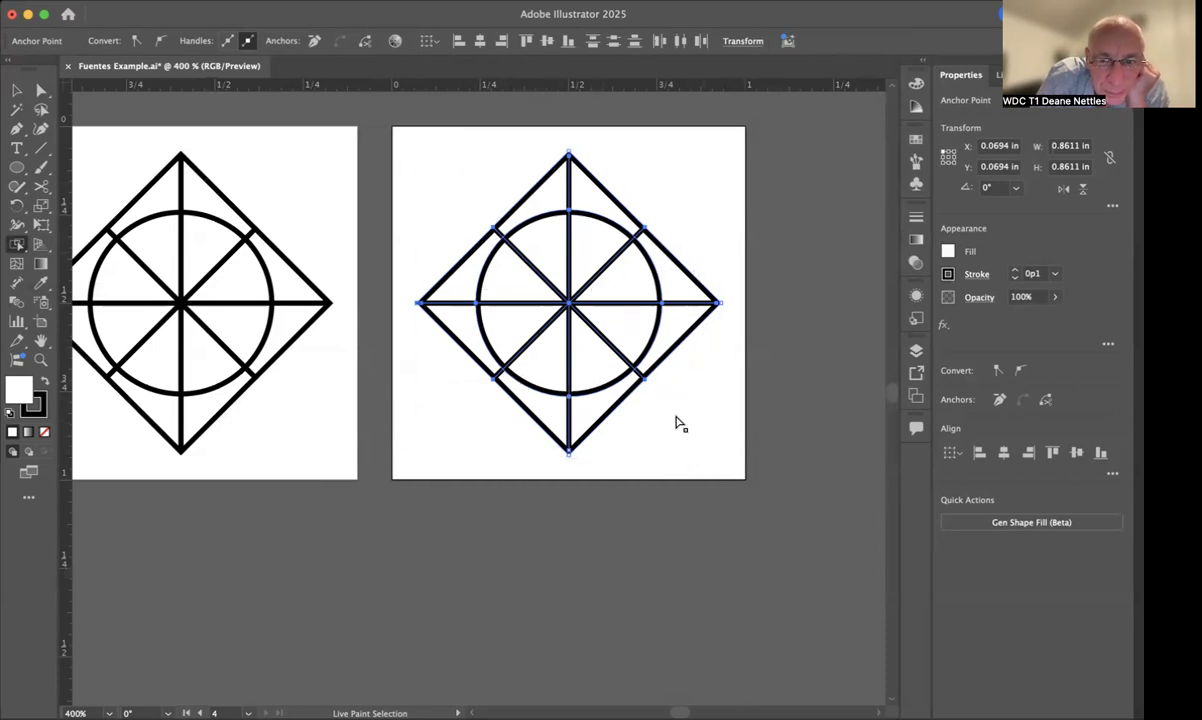
key(a)
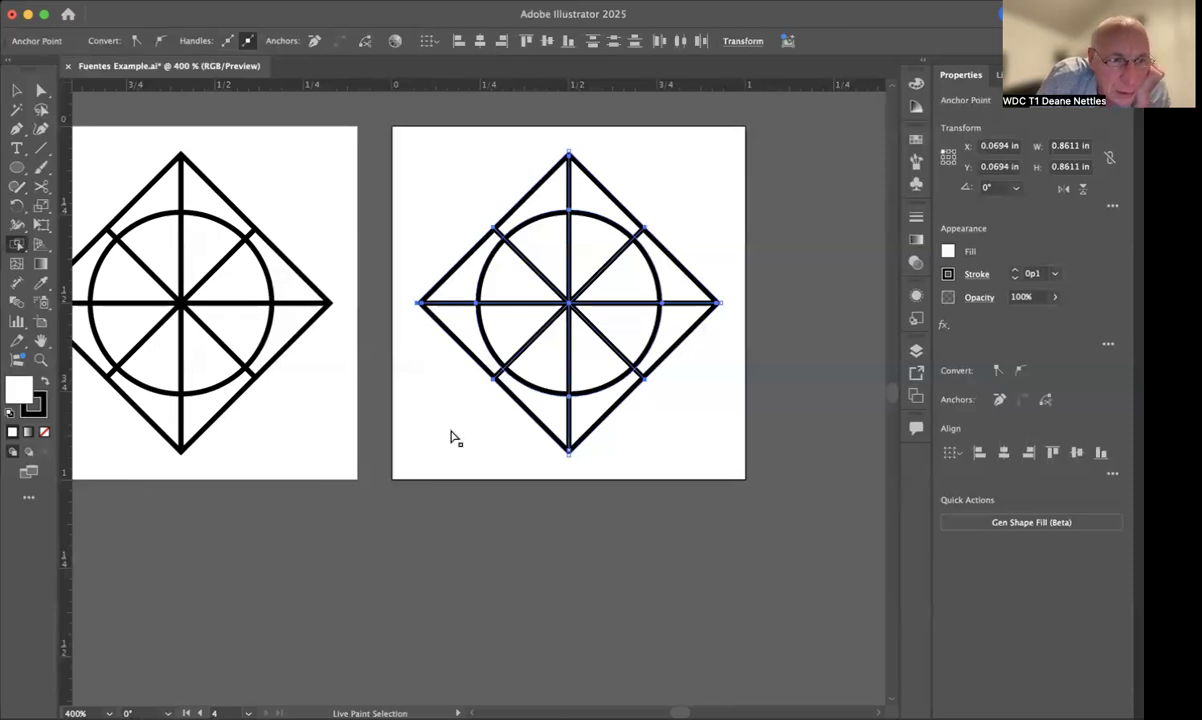
click(19, 89)
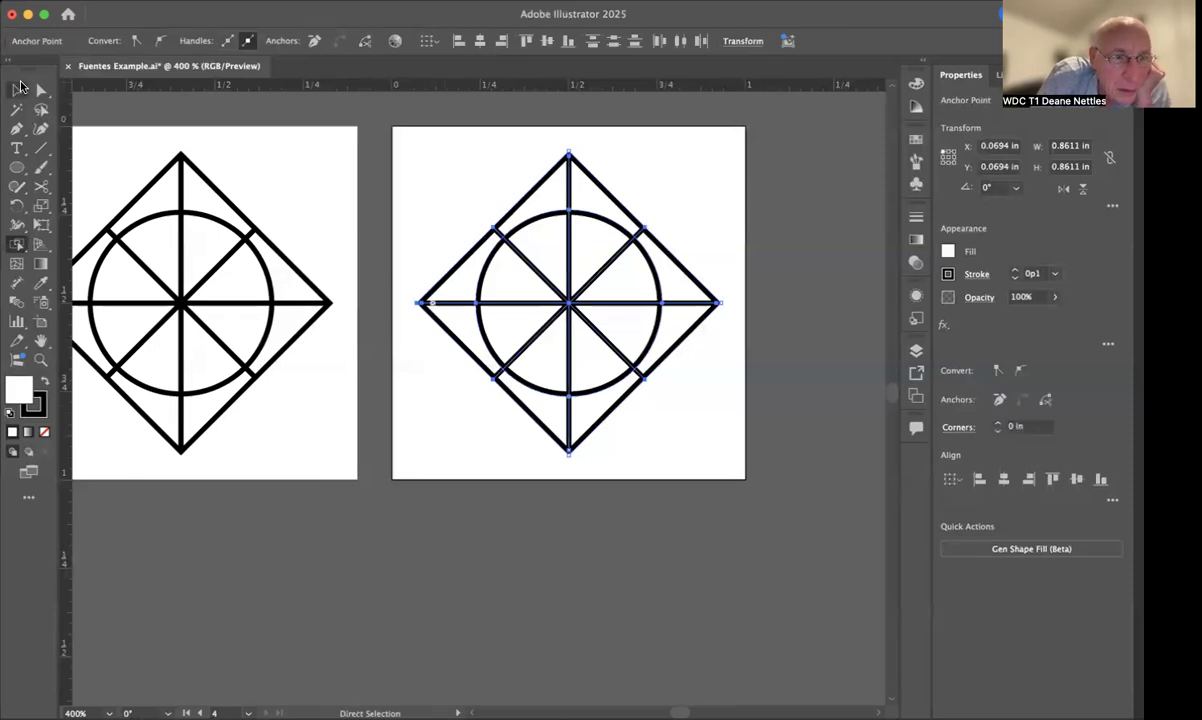
click(18, 89)
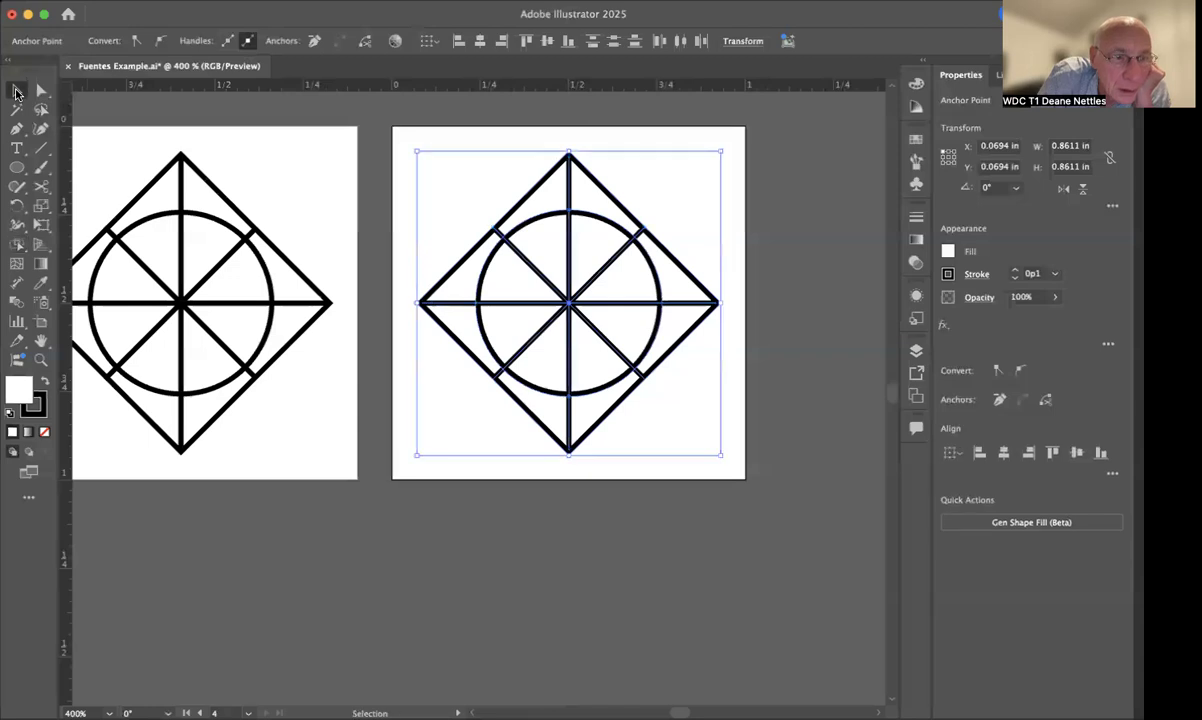
click(337, 516)
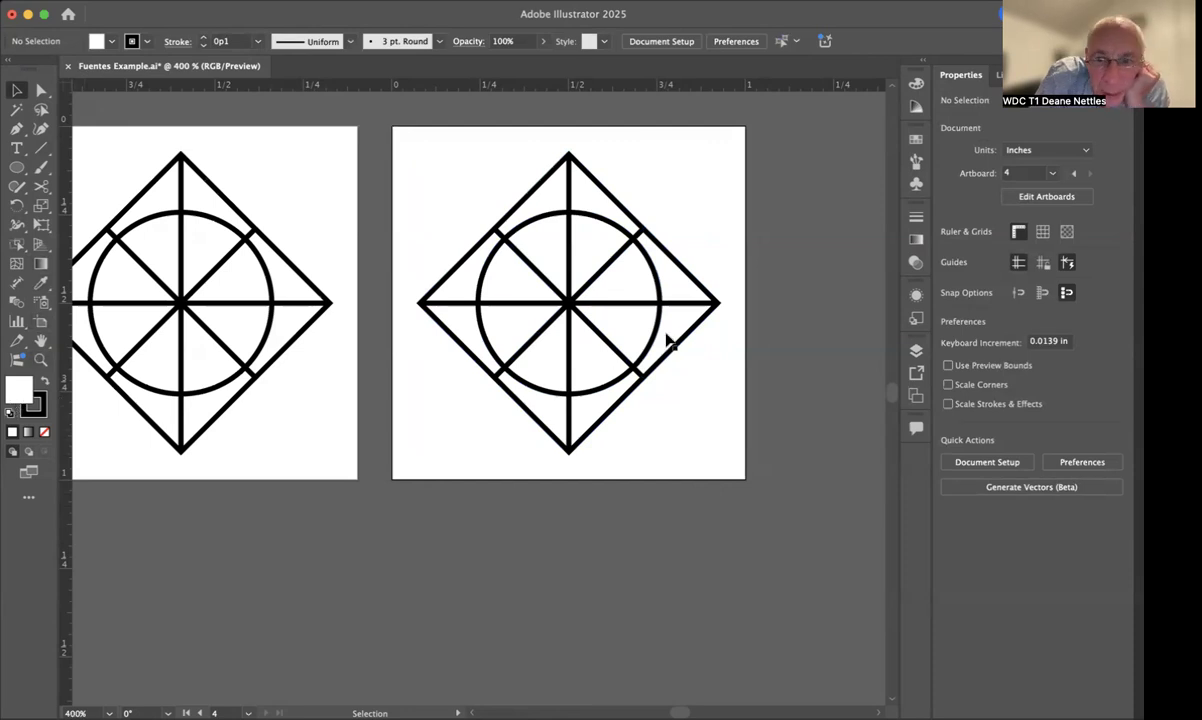
Select the whole diamond artwork on the fourth artboard and convert it into a Live Paint group with the Live Paint Bucket.
click(647, 304)
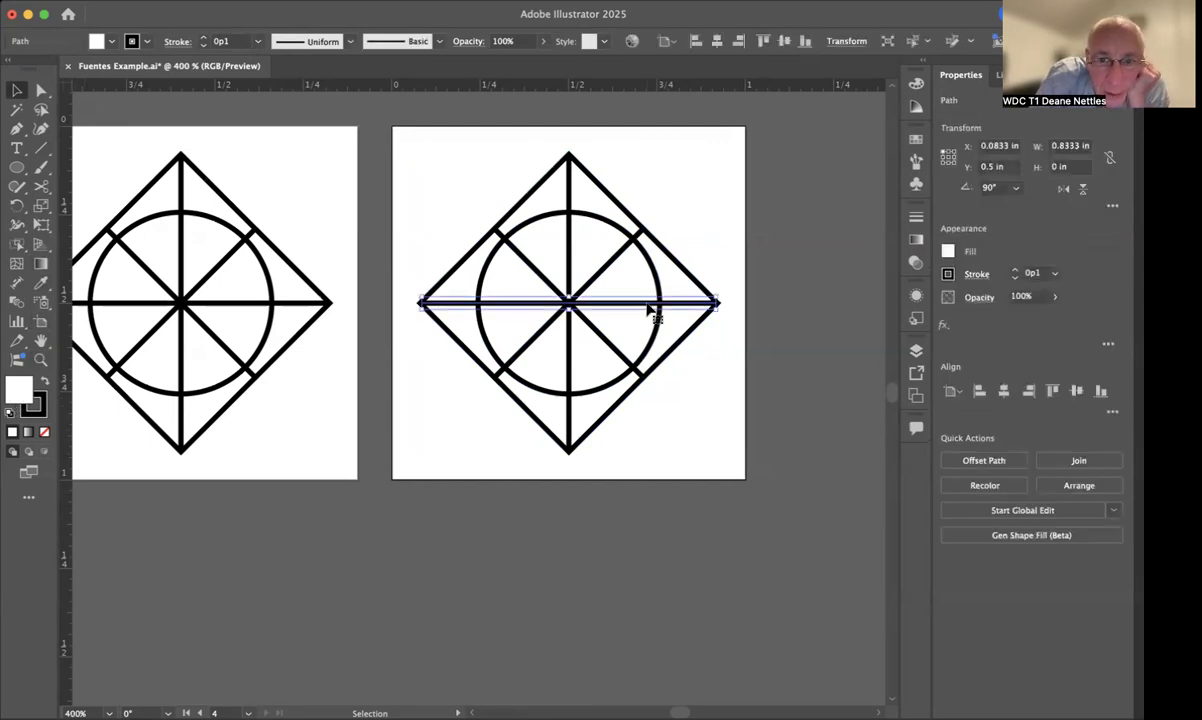
drag(421, 172, 687, 424)
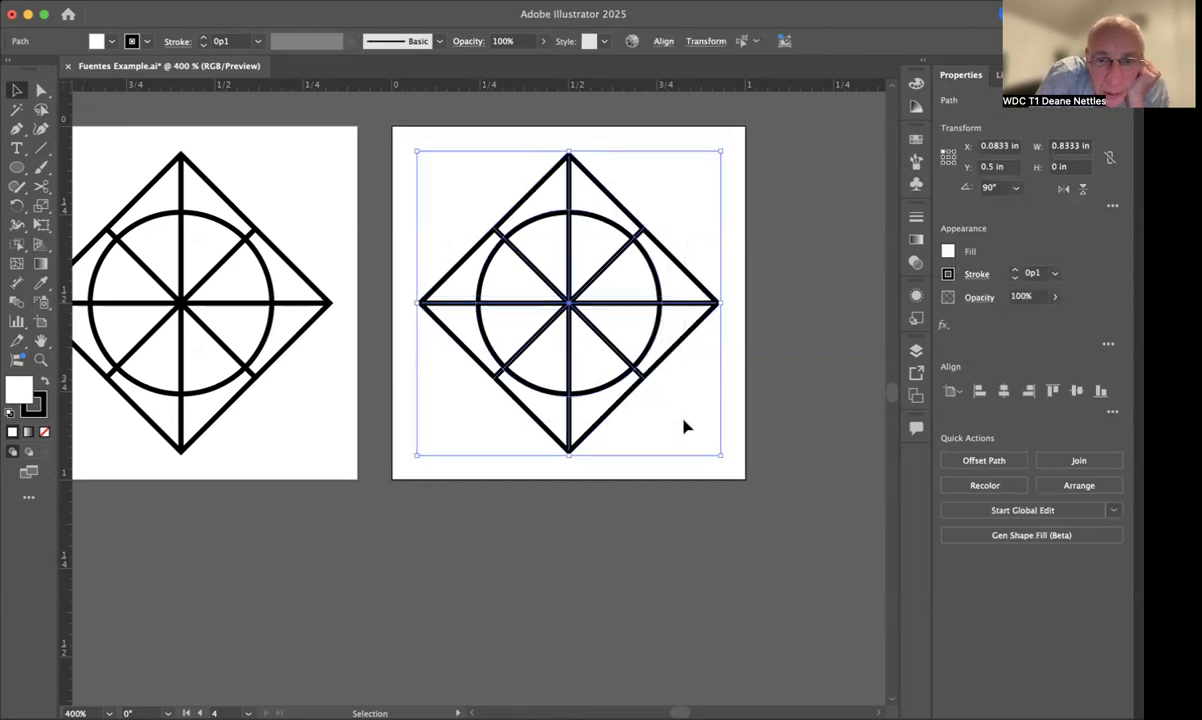
click(20, 250)
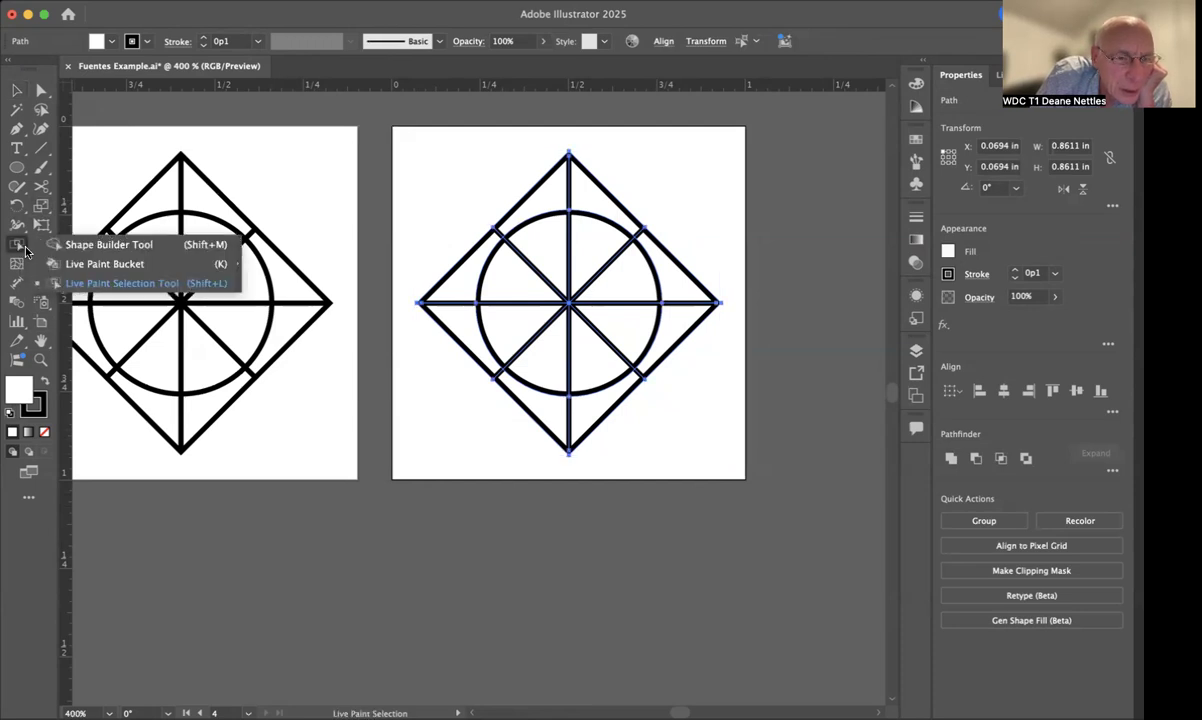
click(67, 266)
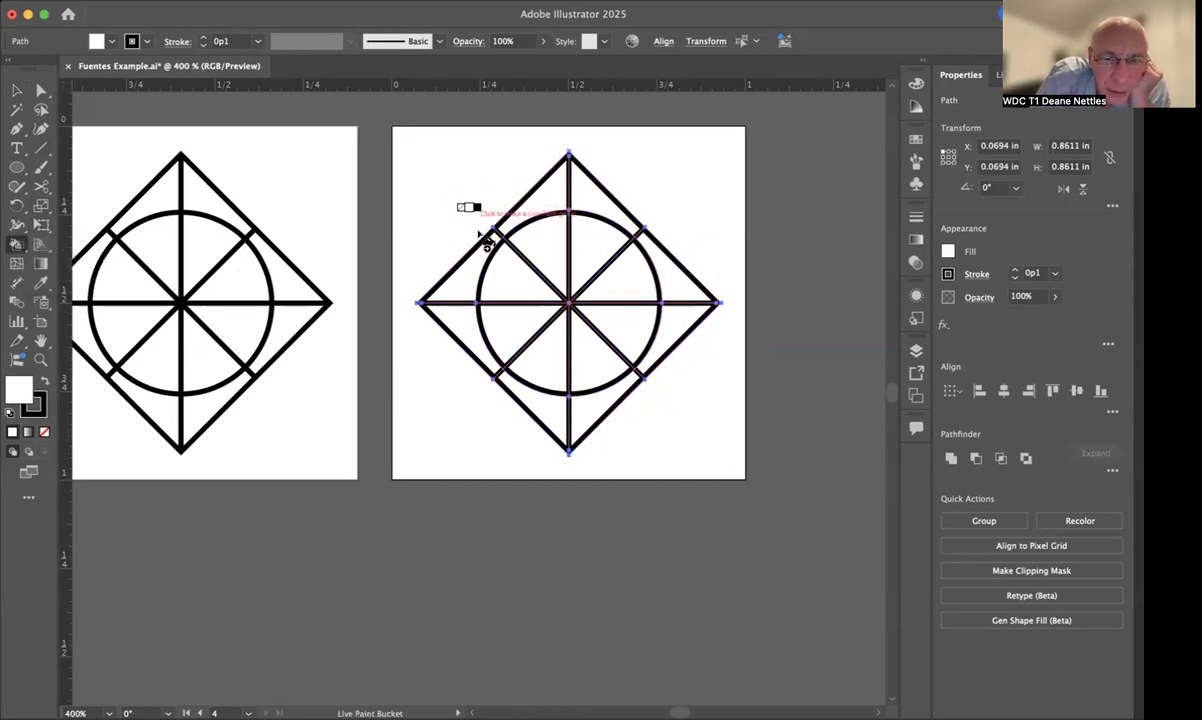
click(466, 284)
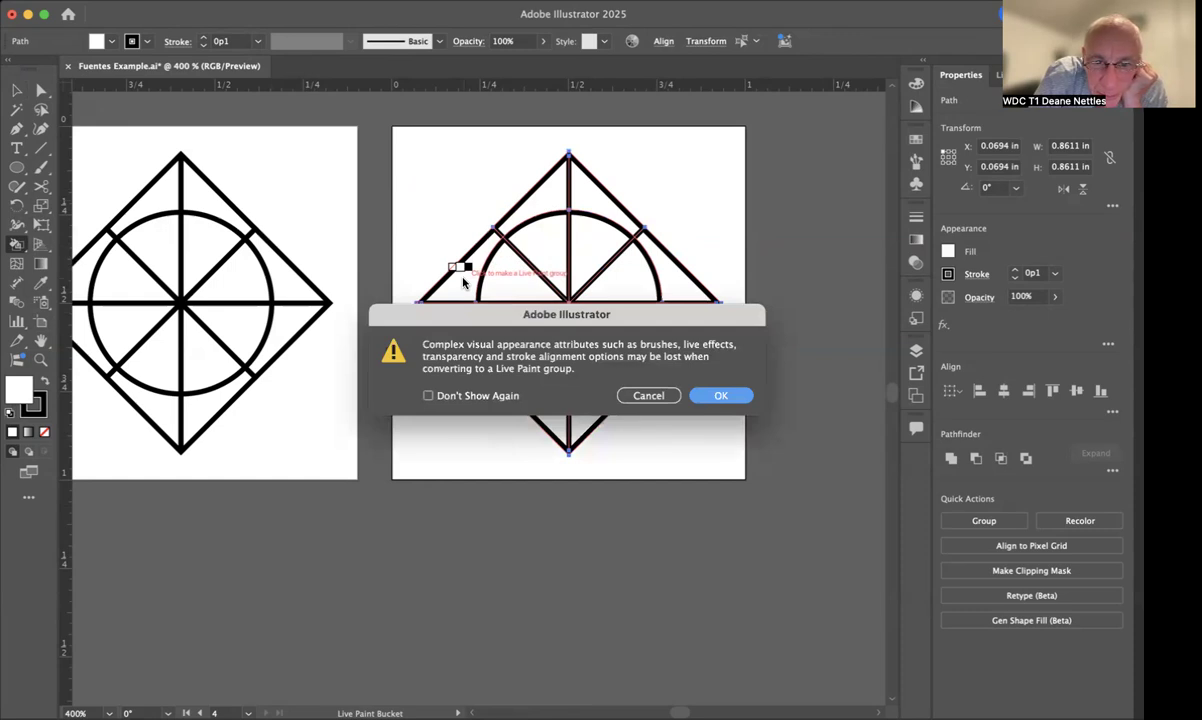
click(719, 395)
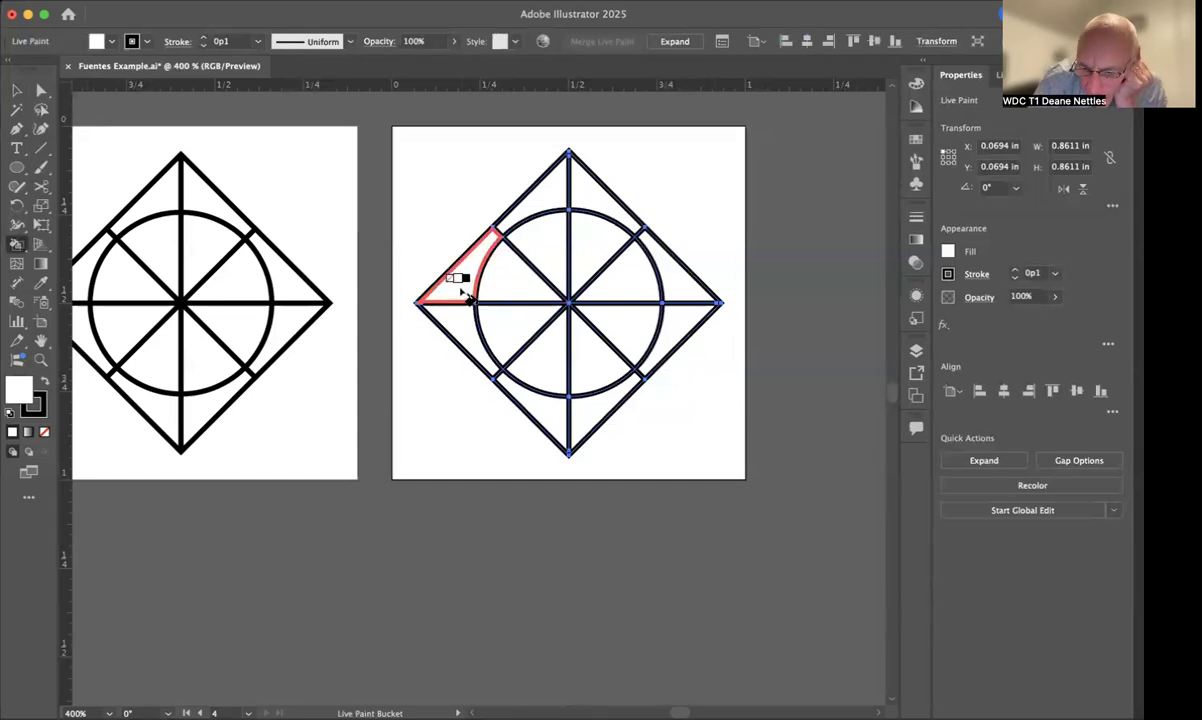
Fill the outer region on the diamond's upper-left edge and four alternating wedges of the circle with black using the Live Paint Bucket.
key(Right)
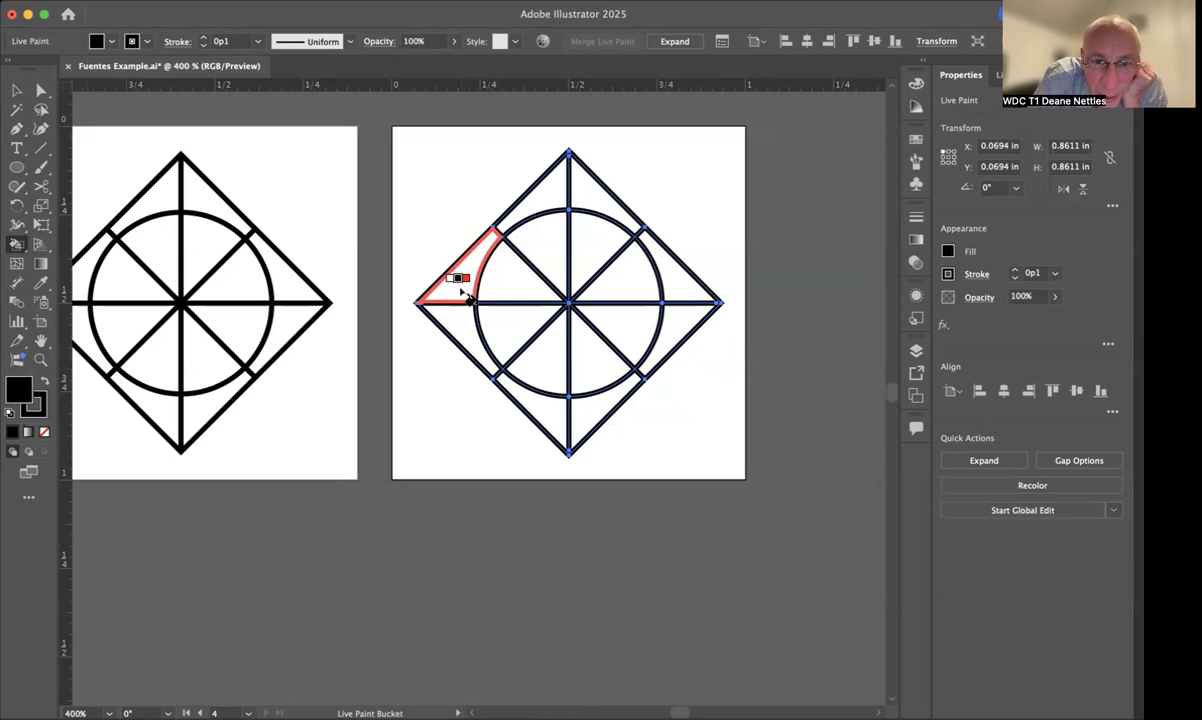
click(466, 297)
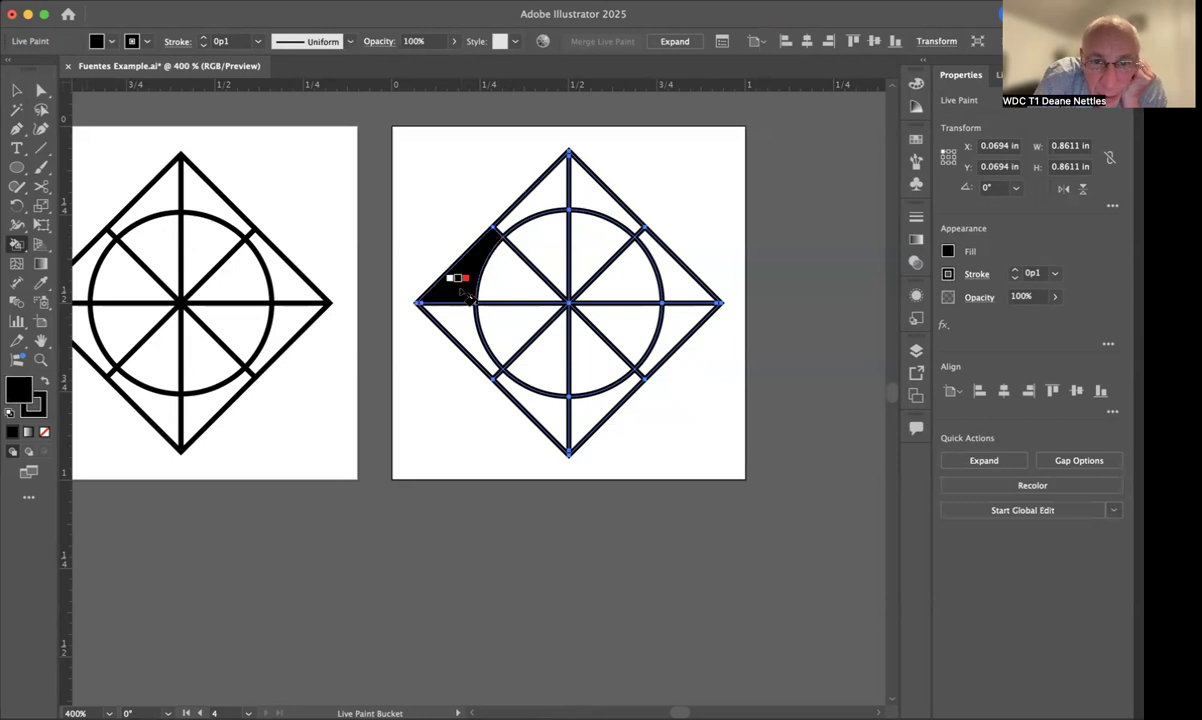
click(550, 251)
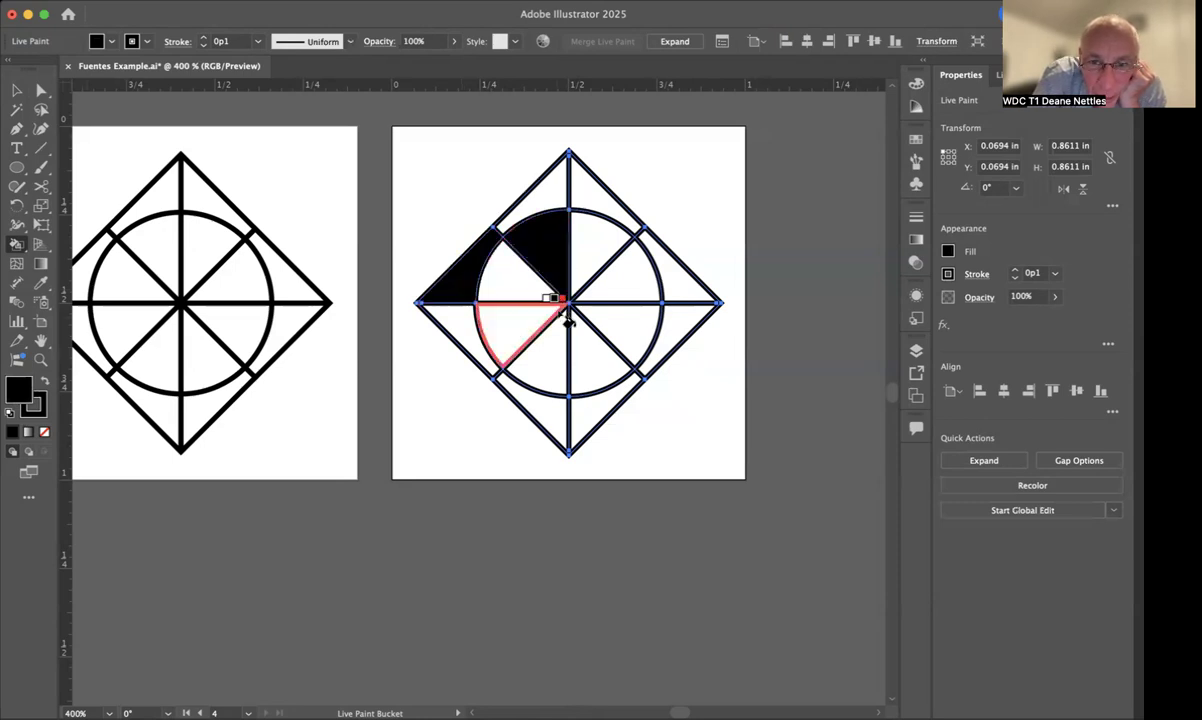
scroll(548, 314, right, 1)
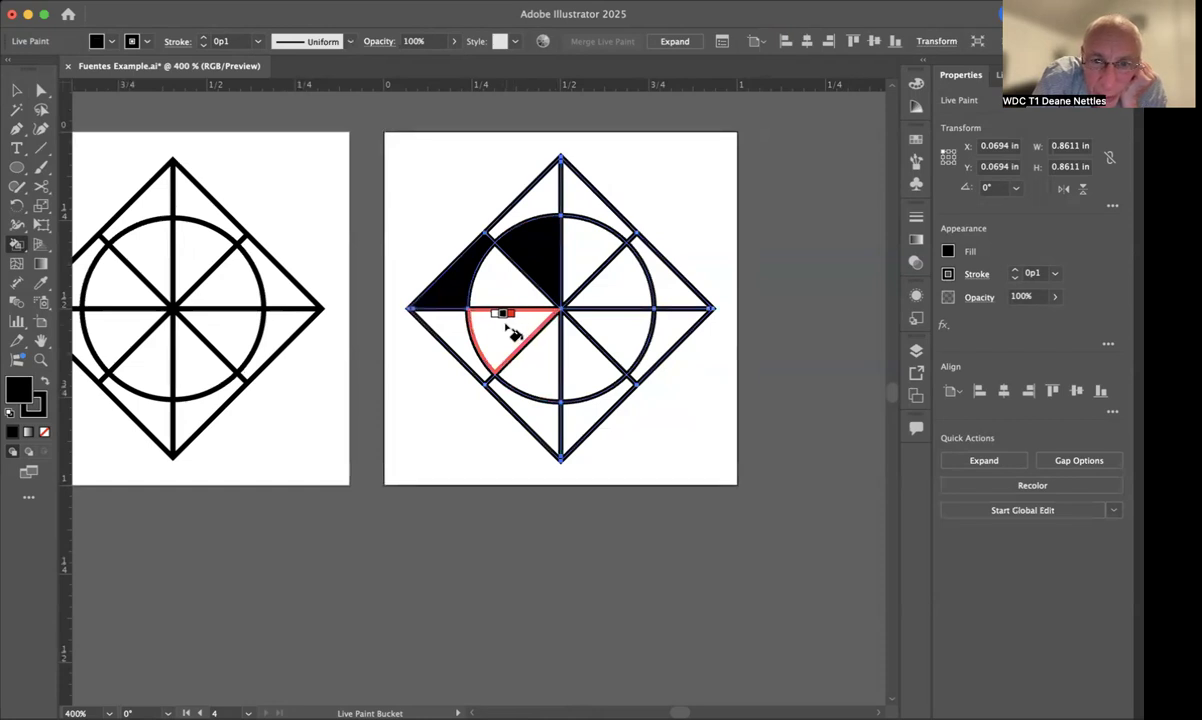
click(510, 330)
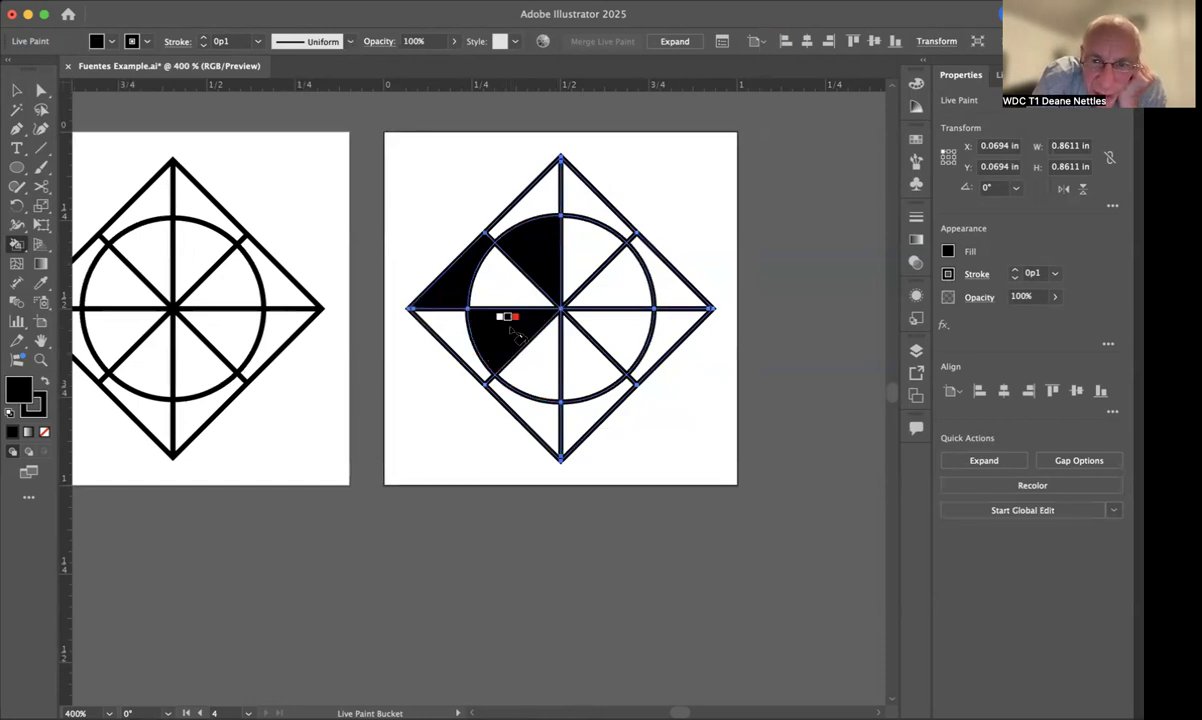
click(585, 350)
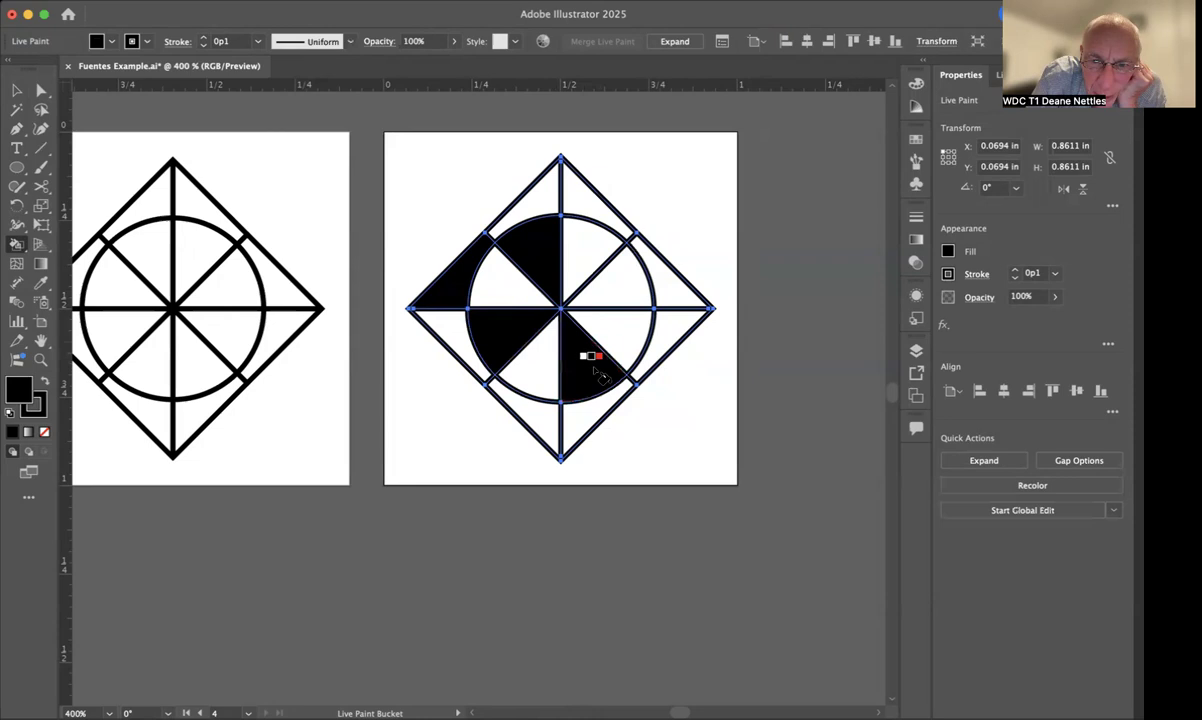
click(624, 272)
Fill the three remaining alternating outer regions between the circle and the diamond's edges with black.
click(580, 200)
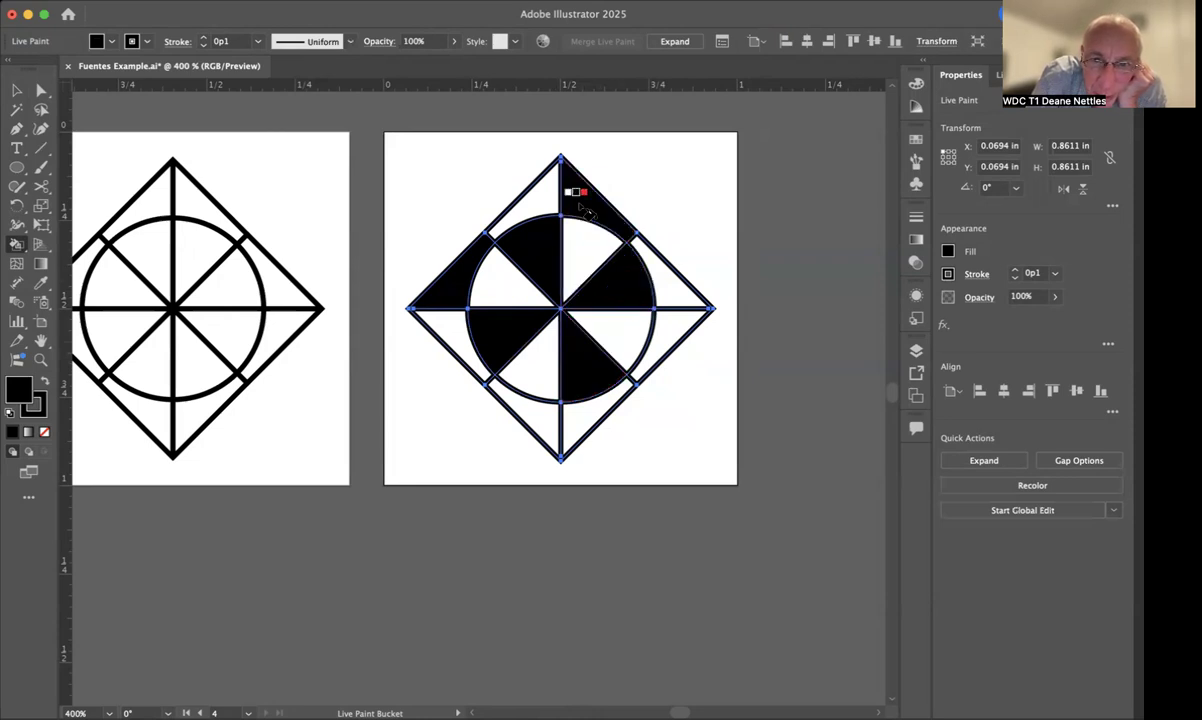
click(668, 331)
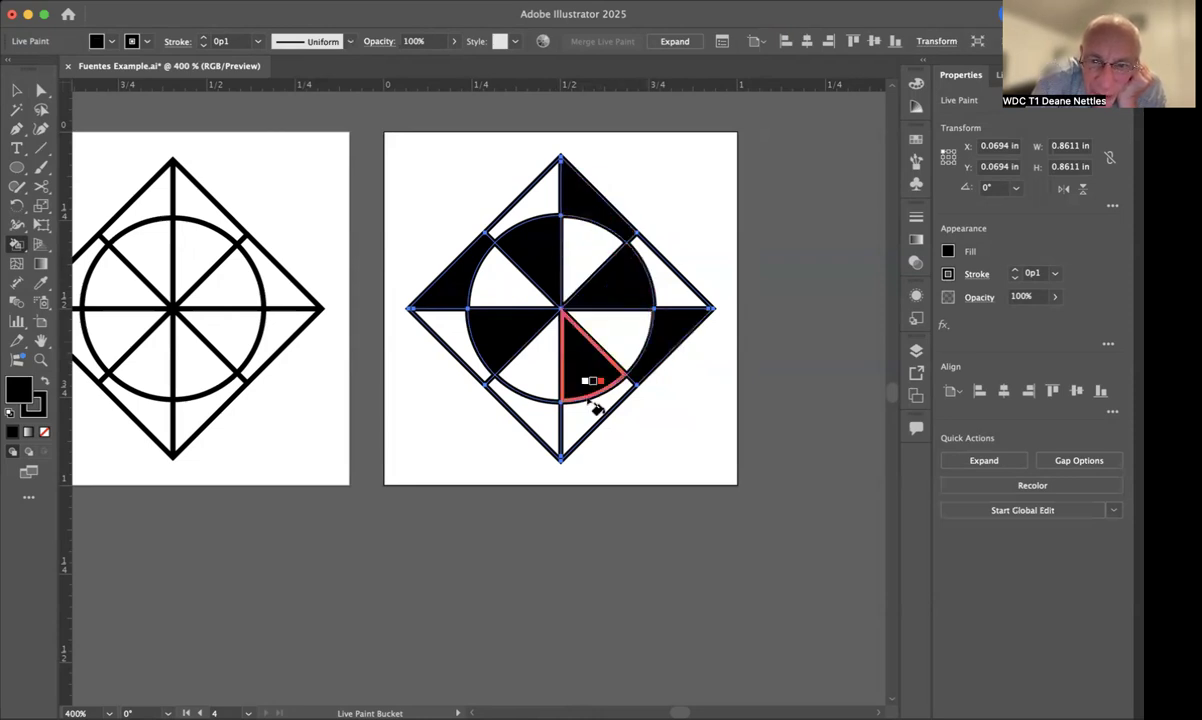
click(536, 416)
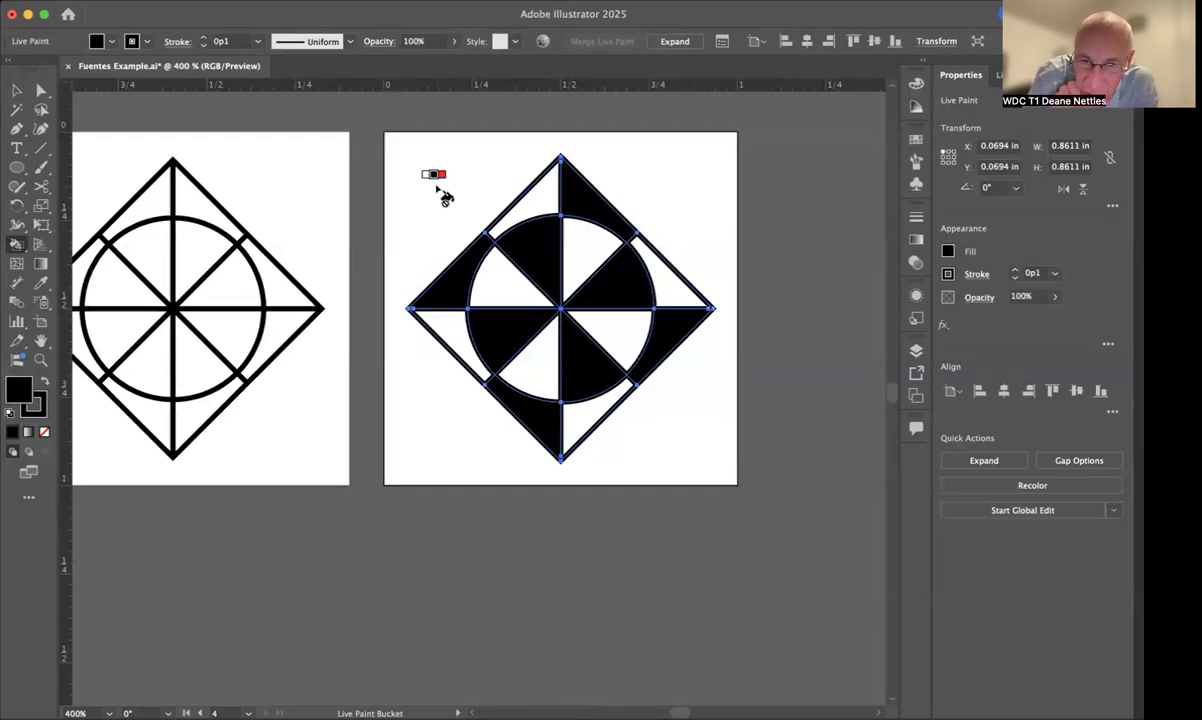
Cycle the Live Paint Bucket's fill through the available swatch colours and return it to black.
key(Right)
key(Right)
key(Right)
key(Right)
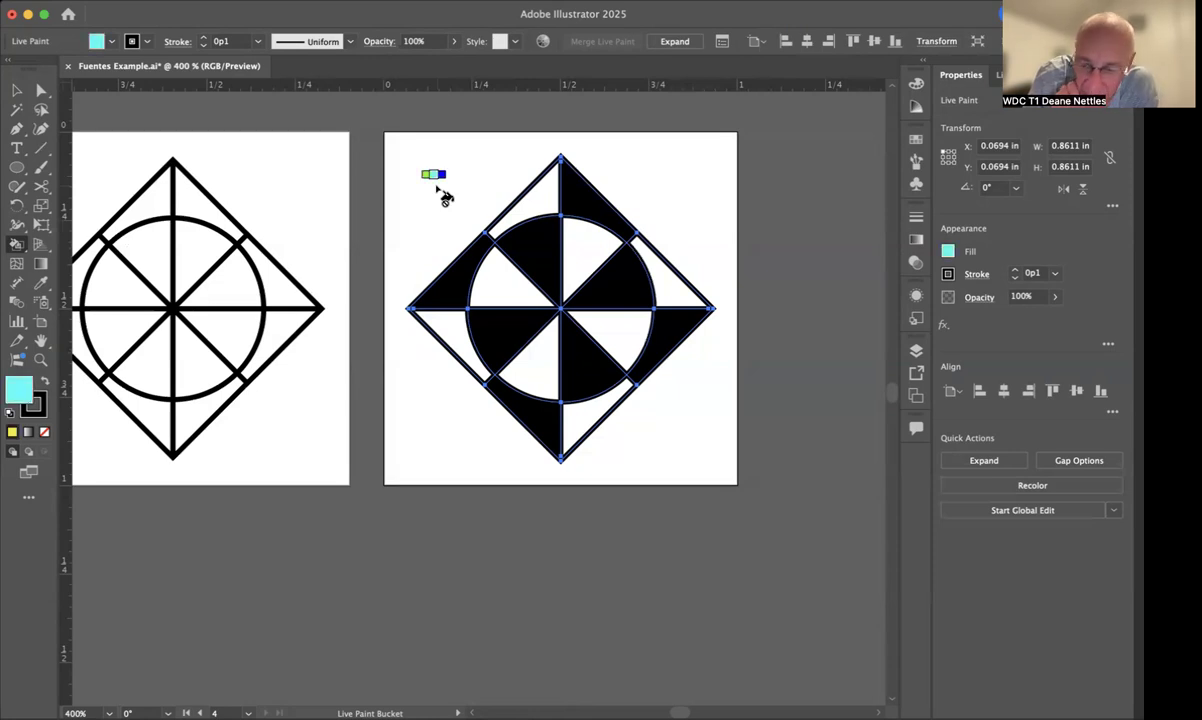
key(Right)
key(Right)
key(Right)
key(Right)
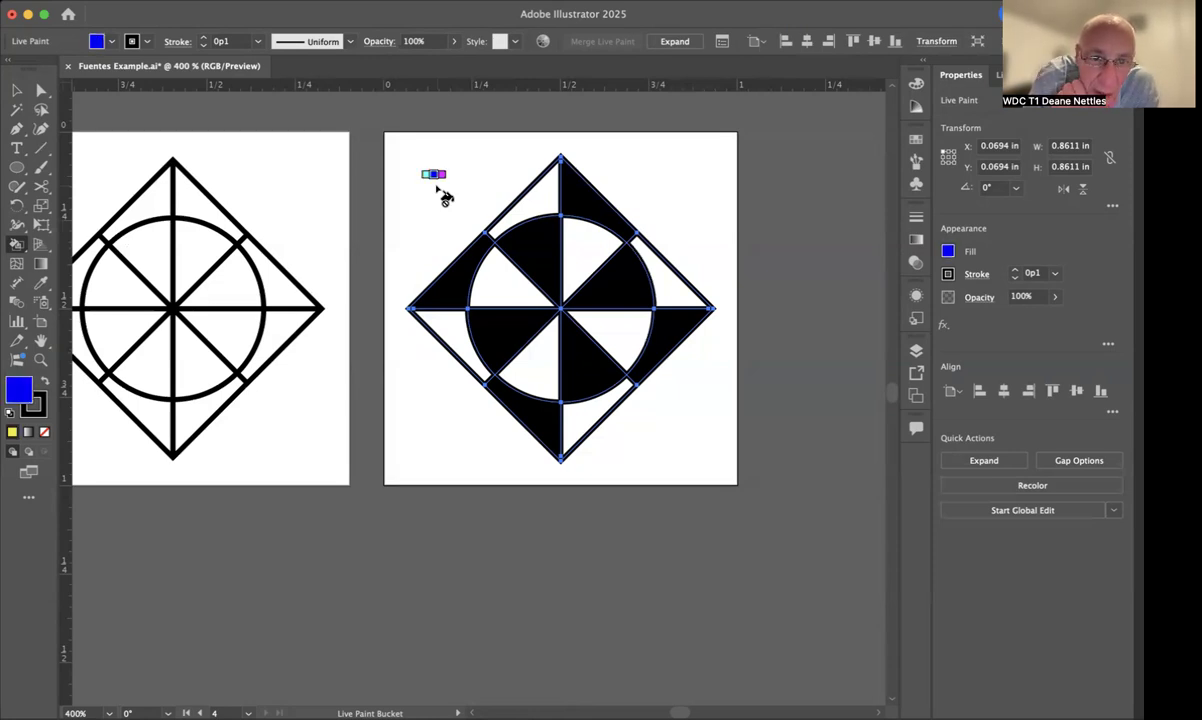
key(Right)
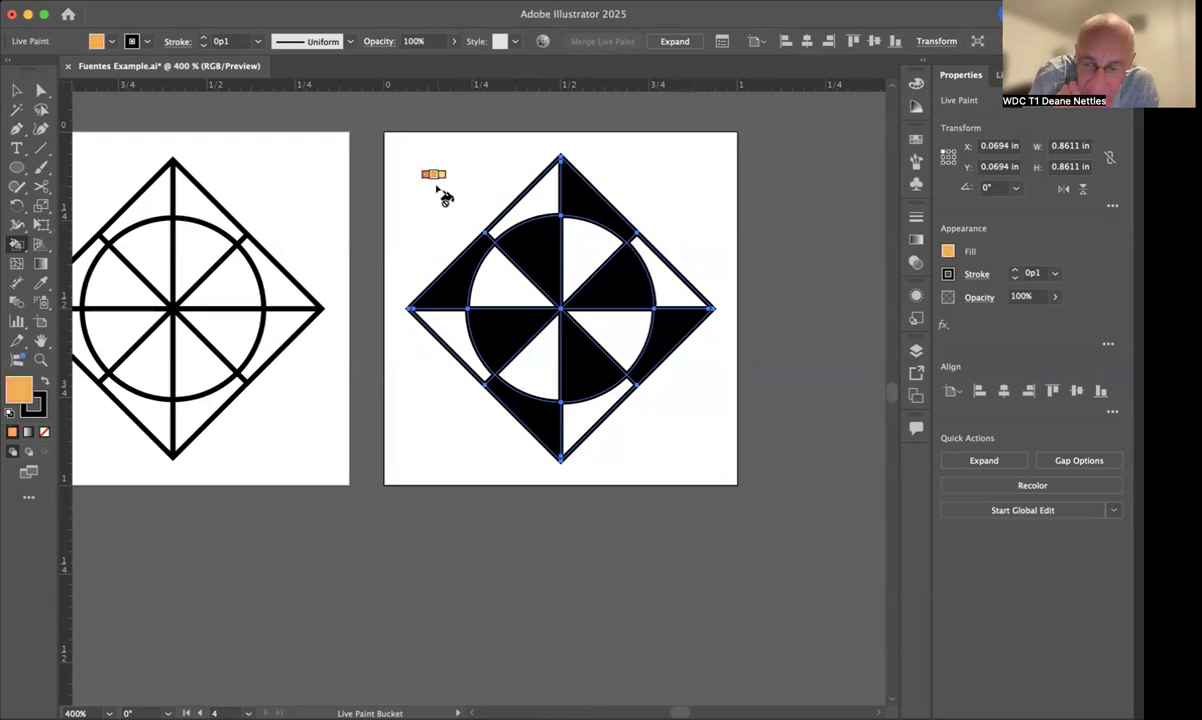
key(Left)
key(Left)
key(Left)
key(Left)
key(Left)
key(Left)
key(Left)
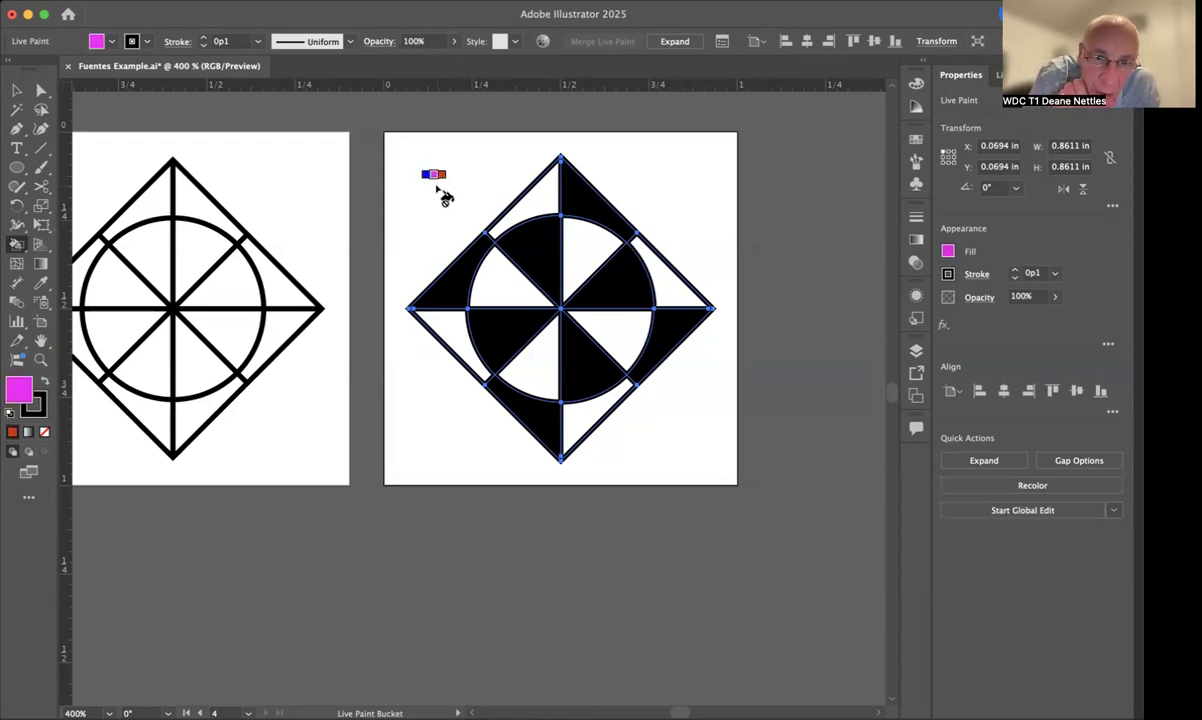
key(Left)
key(Left)
key(Left)
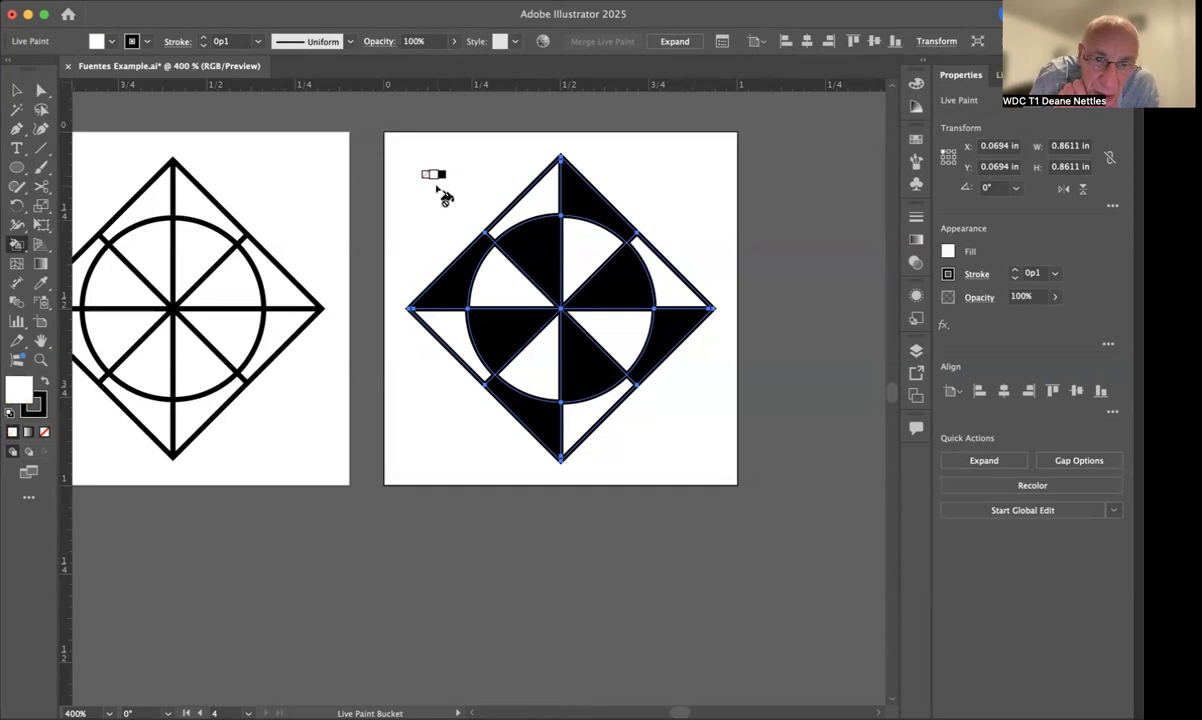
key(Right)
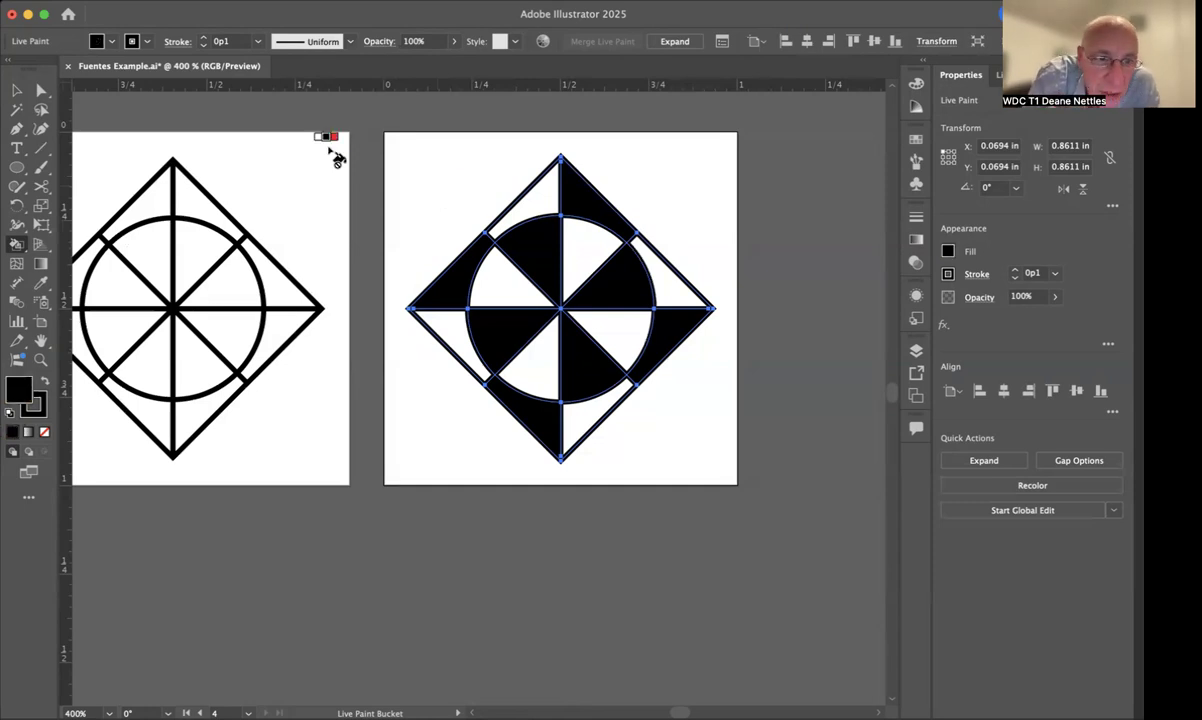
Switch to the Selection Tool and deselect the painted Live Paint group.
click(17, 91)
click(16, 91)
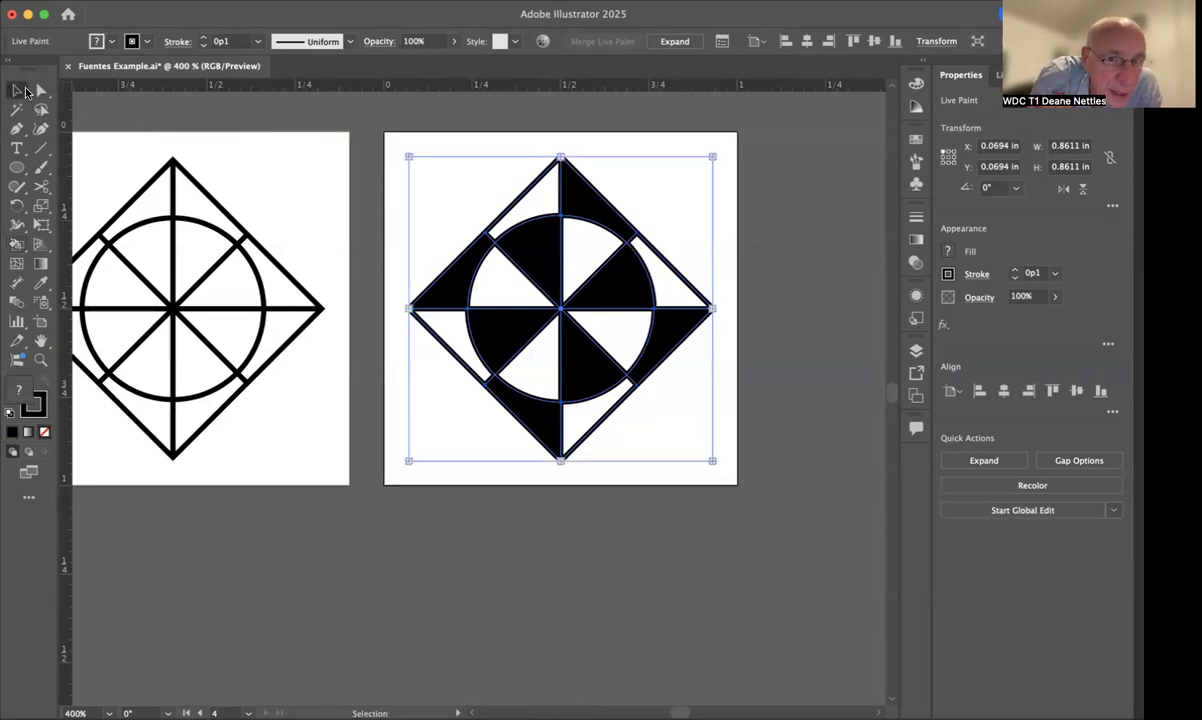
click(240, 104)
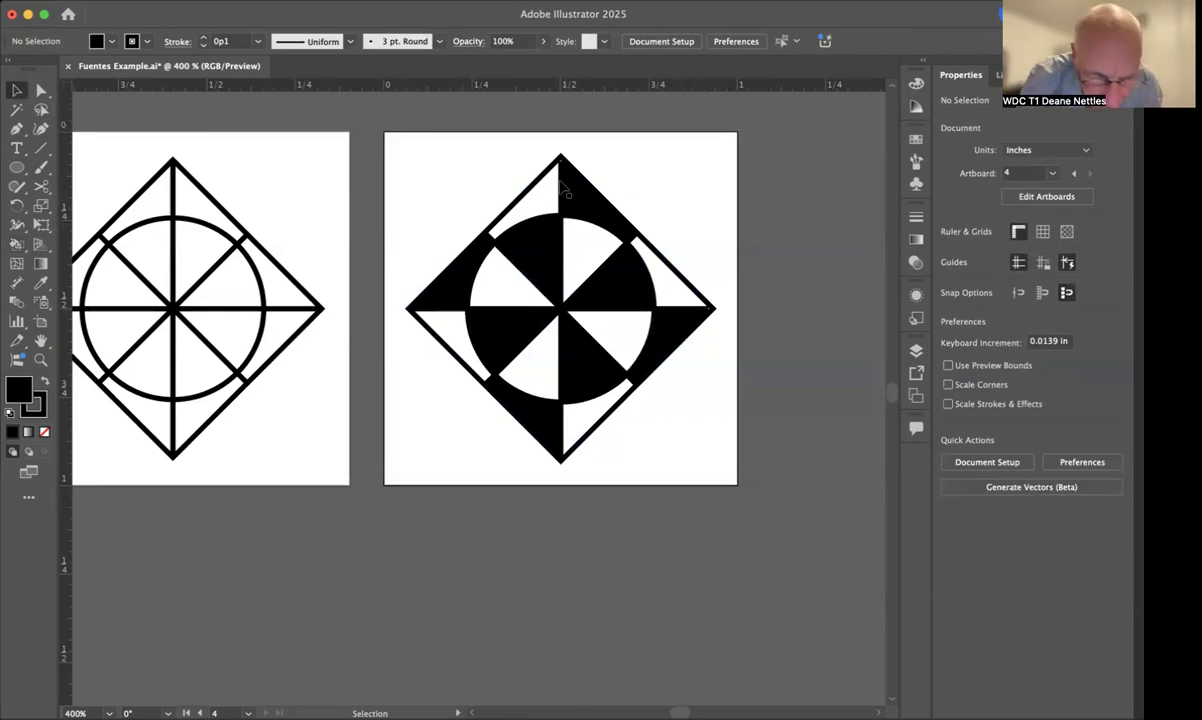
Nudge the upper anchor of the painted artwork's vertical line up to Y 0.0694 in to meet the diamond's apex.
drag(531, 150, 778, 317)
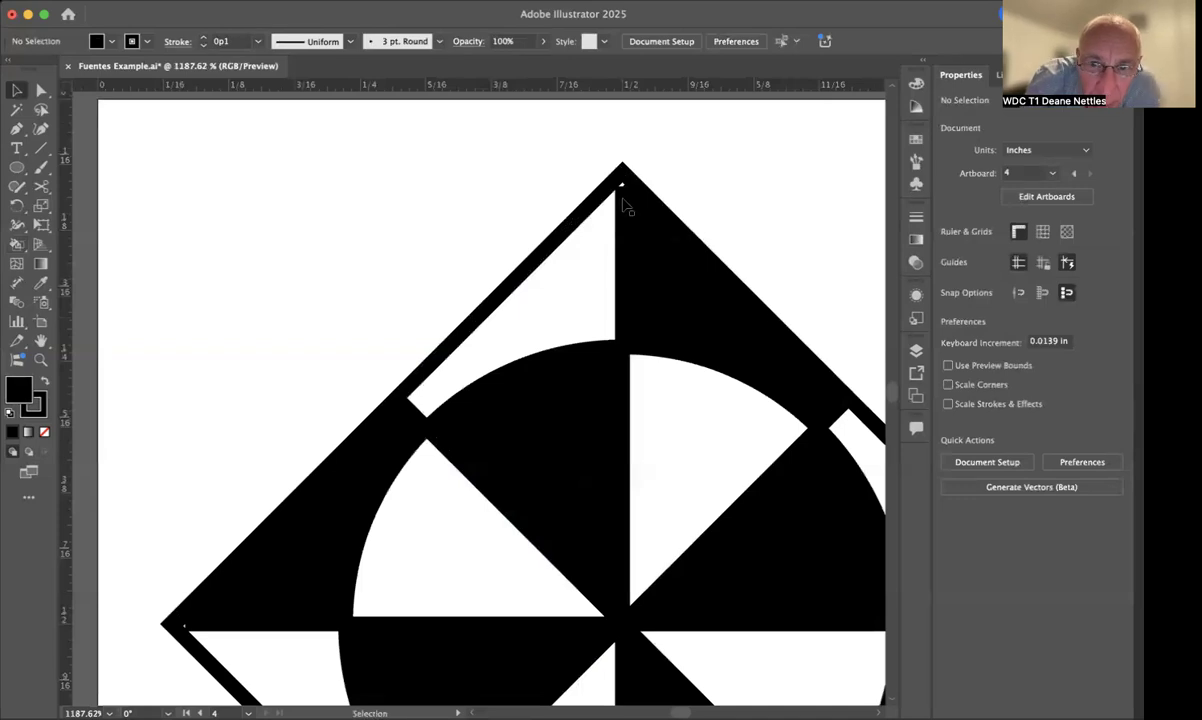
click(622, 205)
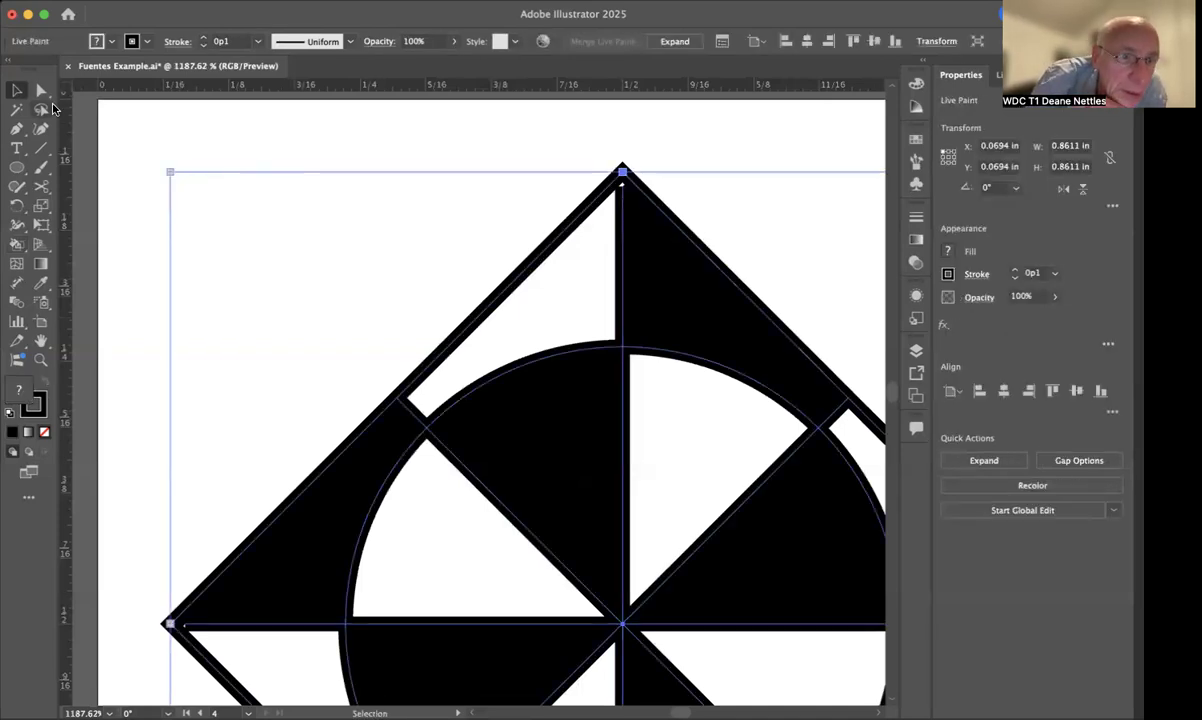
click(41, 90)
click(606, 142)
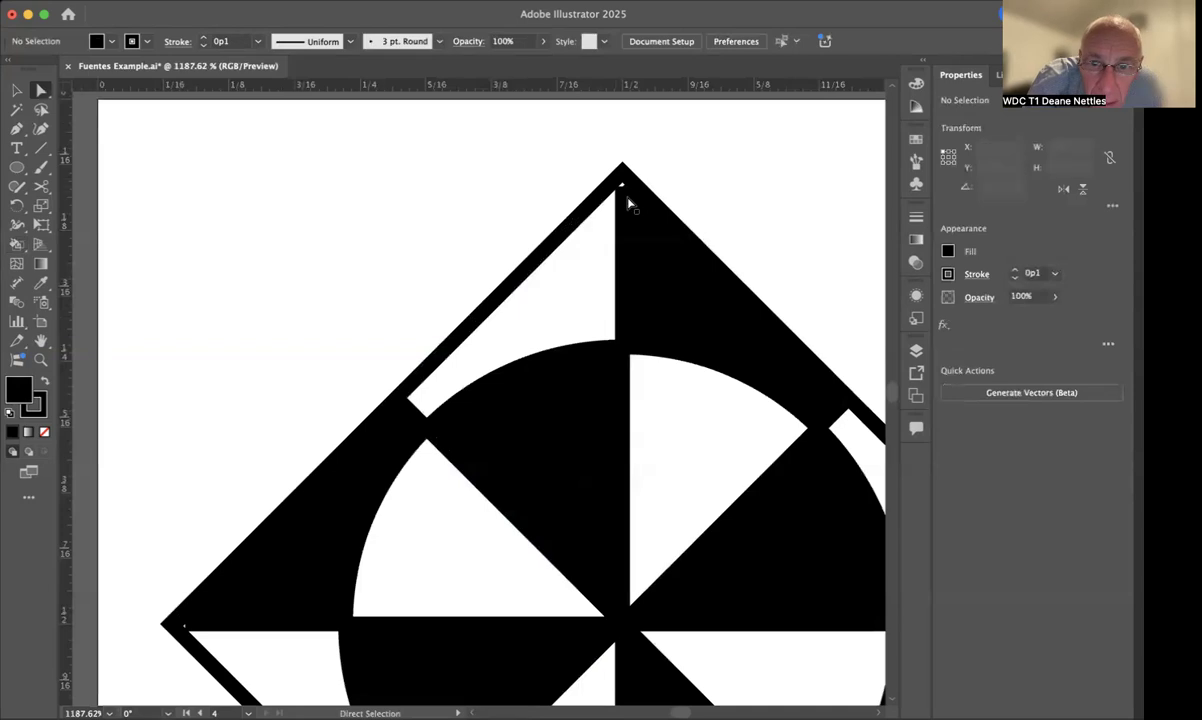
click(622, 189)
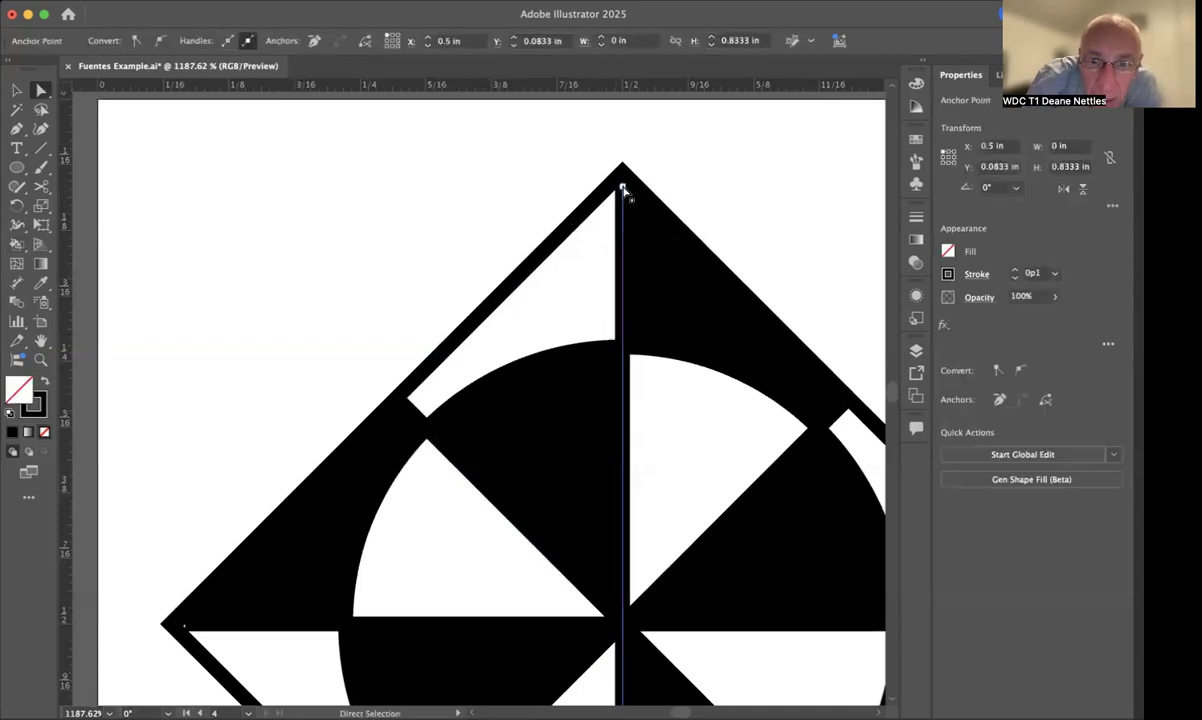
mouse_move(623, 189)
mouse_down()
mouse_move(625, 177)
mouse_move(623, 188)
mouse_up()
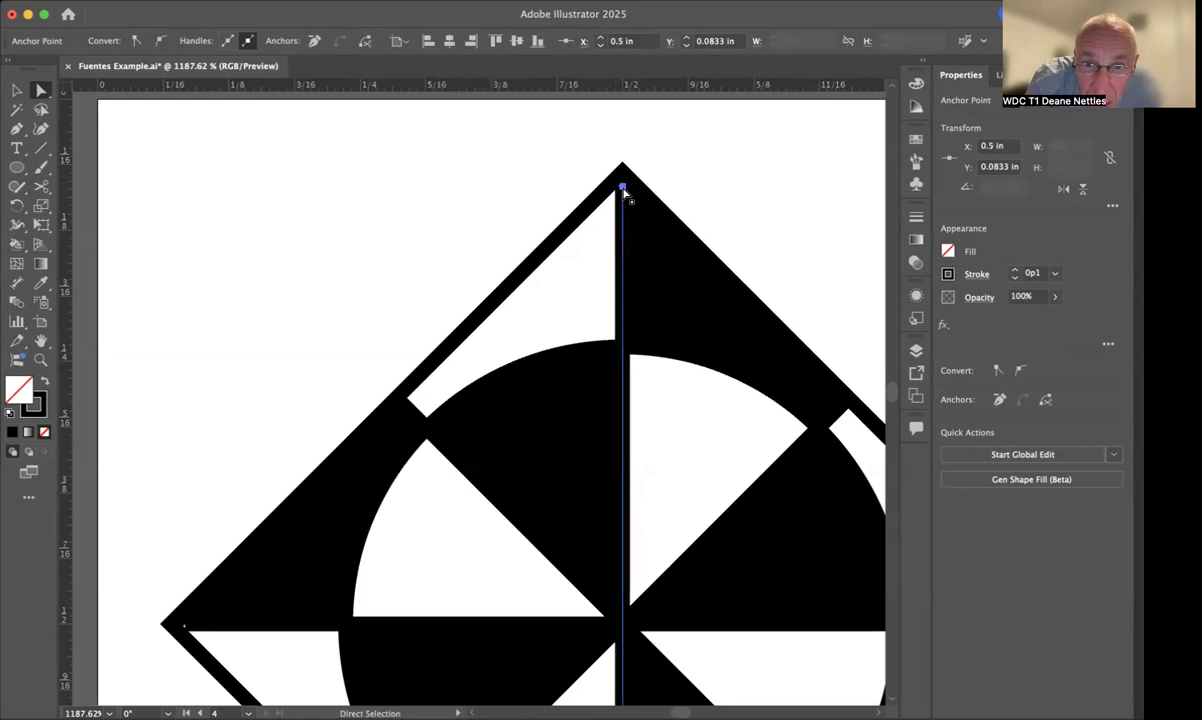
key(Up)
Nudge the vertical line's lower anchor down to Y 0.9306 in to meet the diamond's lower corner.
scroll(690, 162, down, 1)
scroll(690, 162, down, 5)
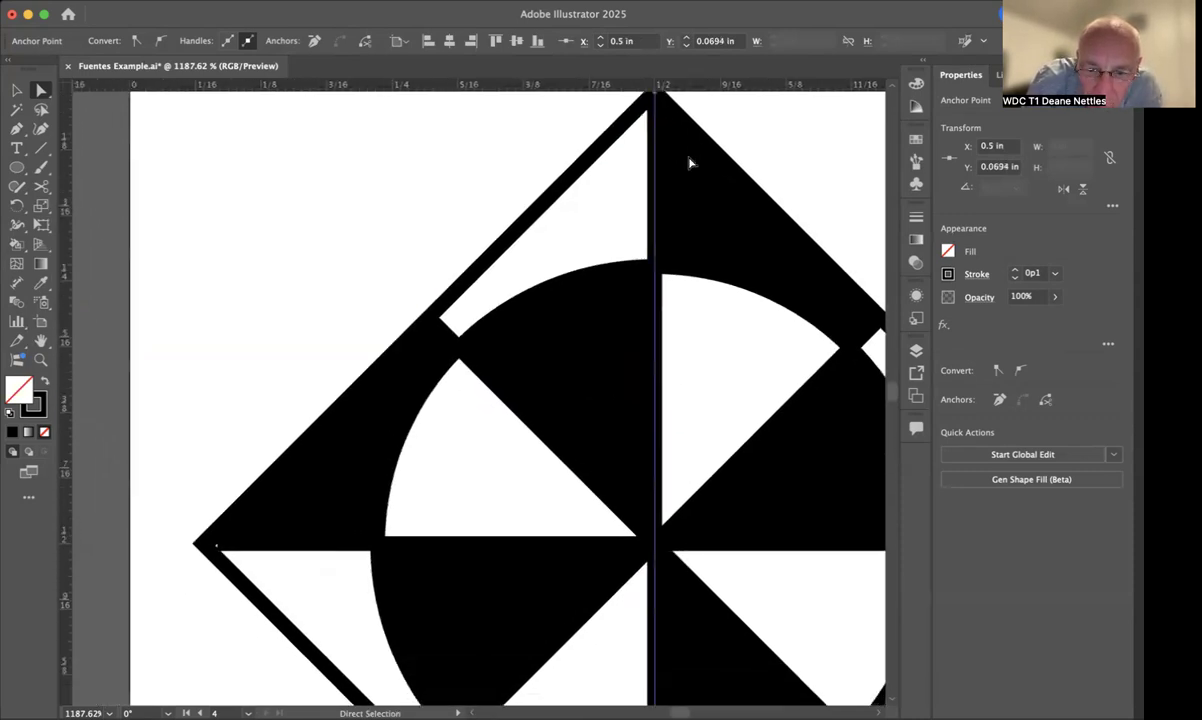
scroll(690, 162, down, 2)
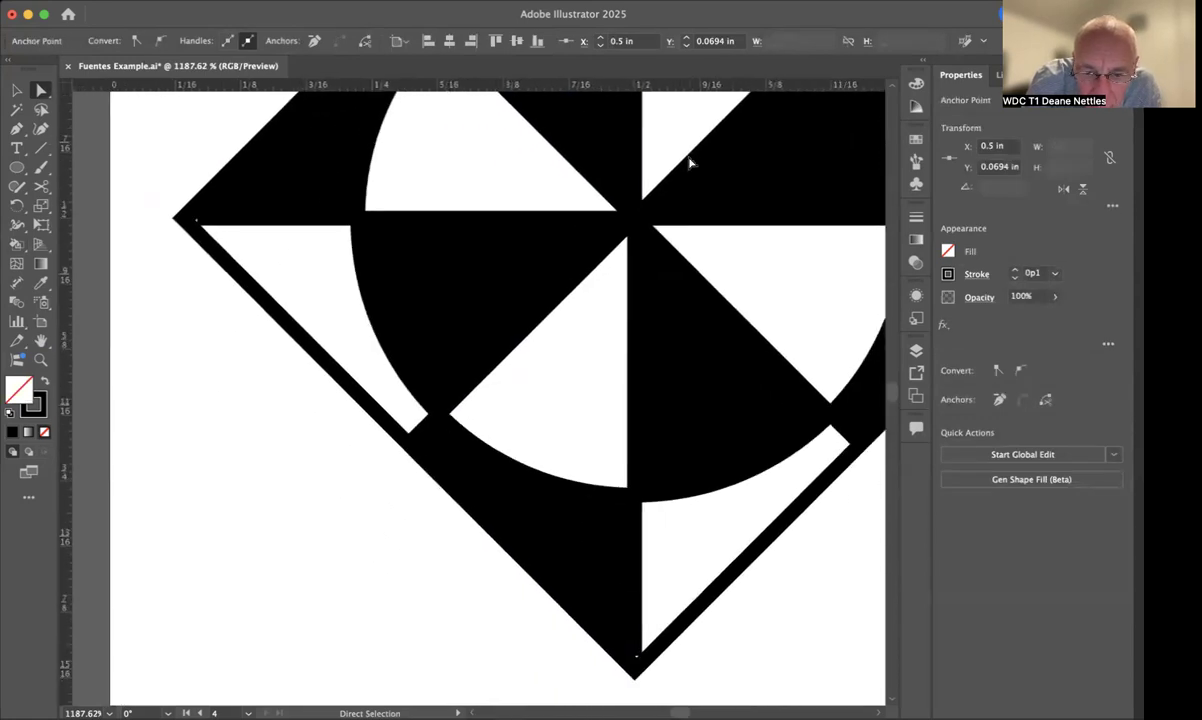
click(641, 607)
key(Down)
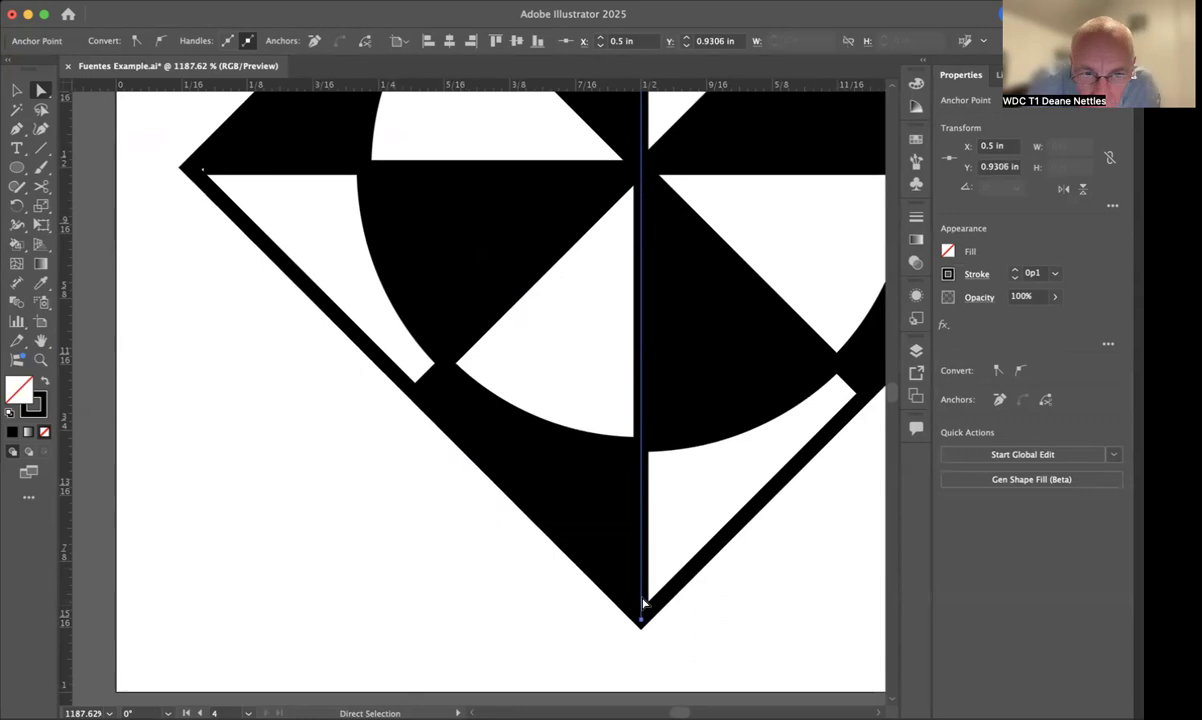
Extend the horizontal line to the diamond's corners, moving its left anchor to X 0.0694 in and its right anchor to X 0.9306 in.
click(204, 169)
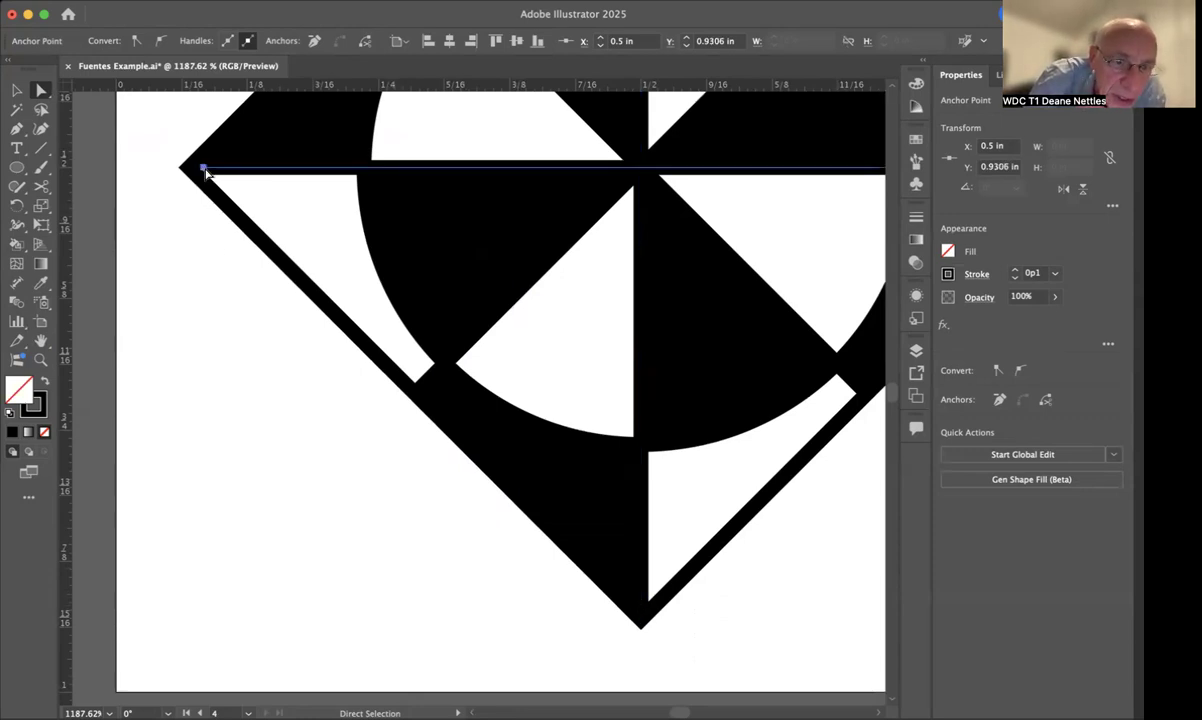
key(Left)
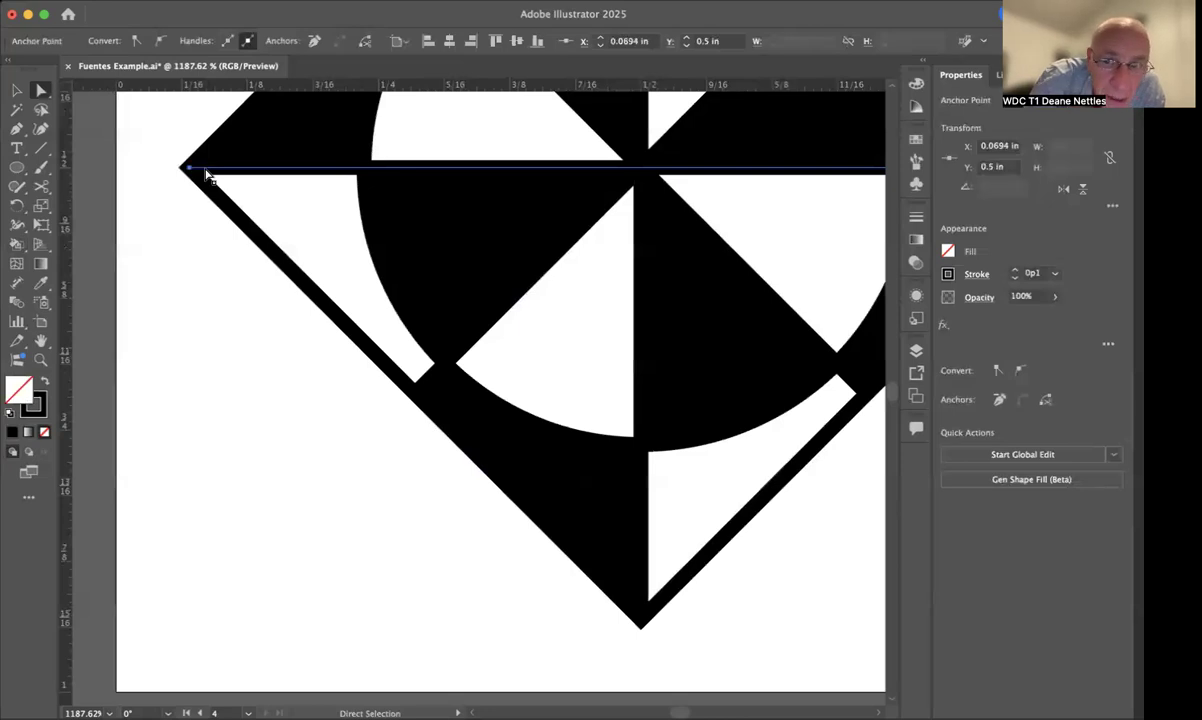
scroll(206, 174, right, 3)
scroll(206, 174, right, 3)
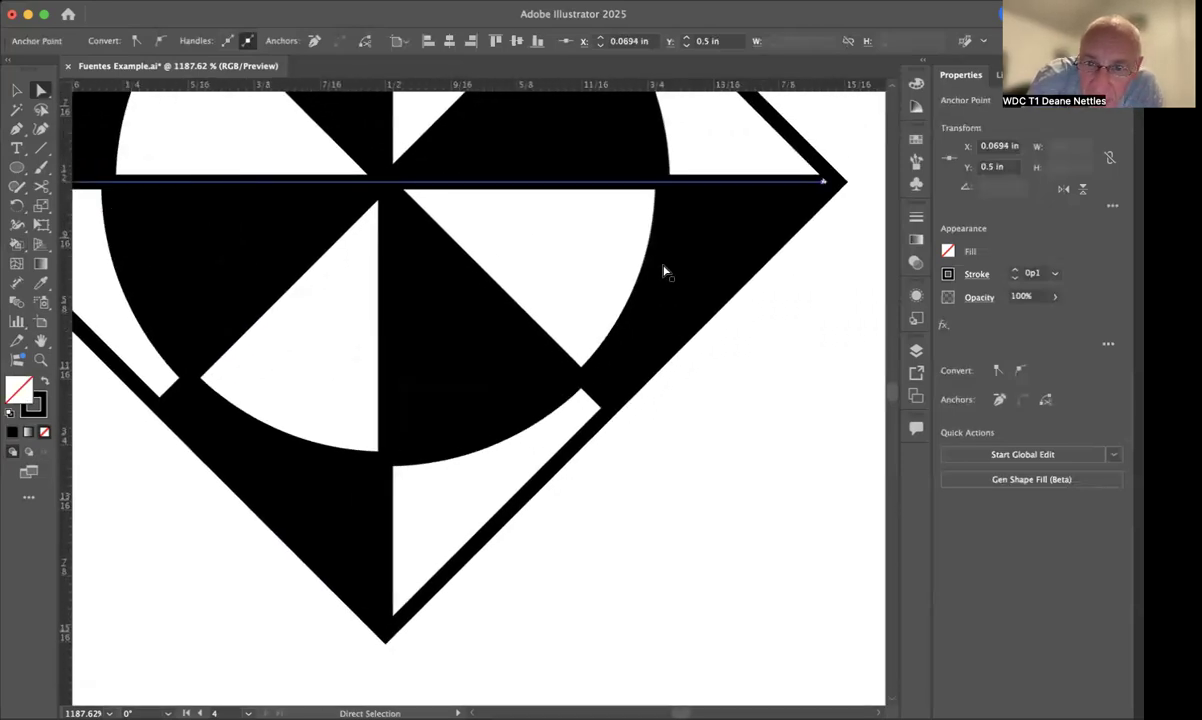
click(824, 185)
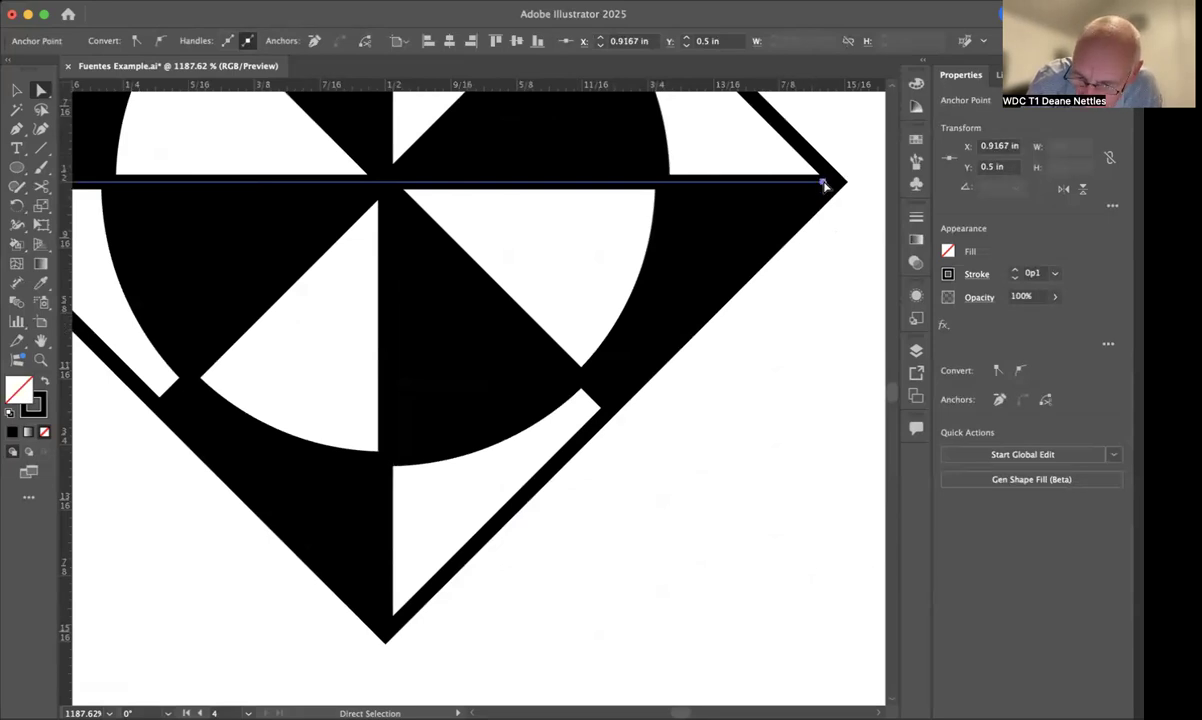
drag(824, 185, 836, 182)
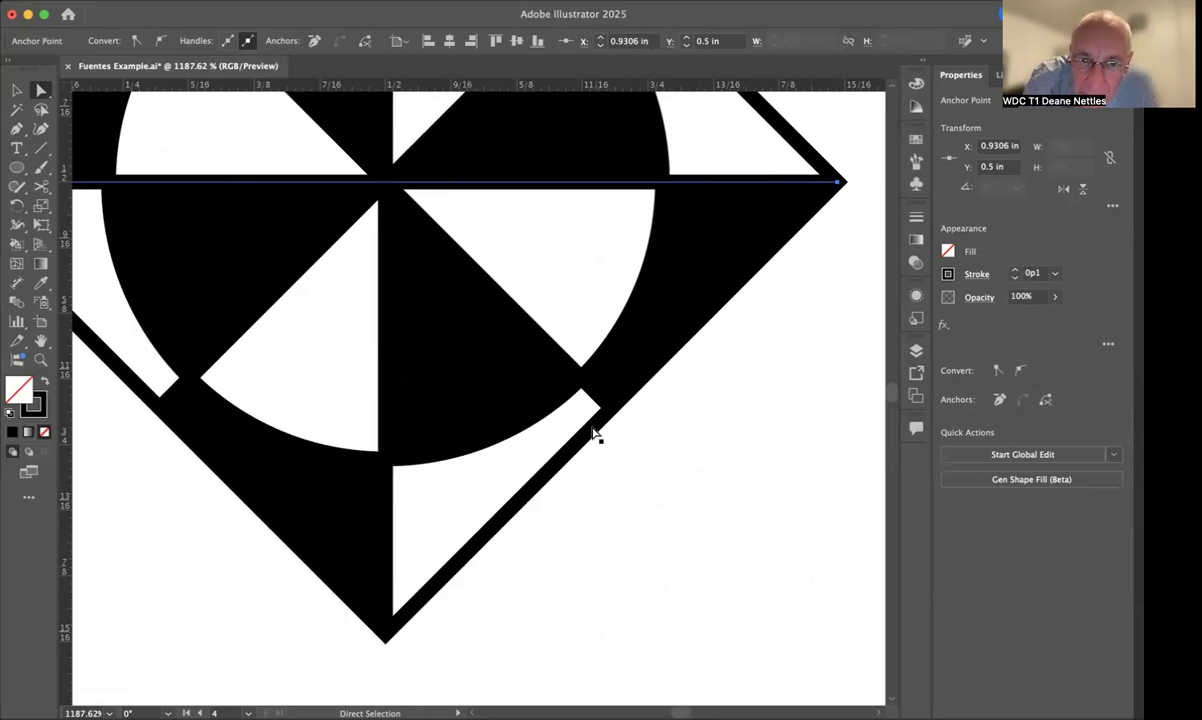
Check whether both diagonal lines' ends reach the diamond's edges, and review the whole painted artboard with nothing selected.
scroll(593, 433, left, 5)
scroll(593, 433, up, 2)
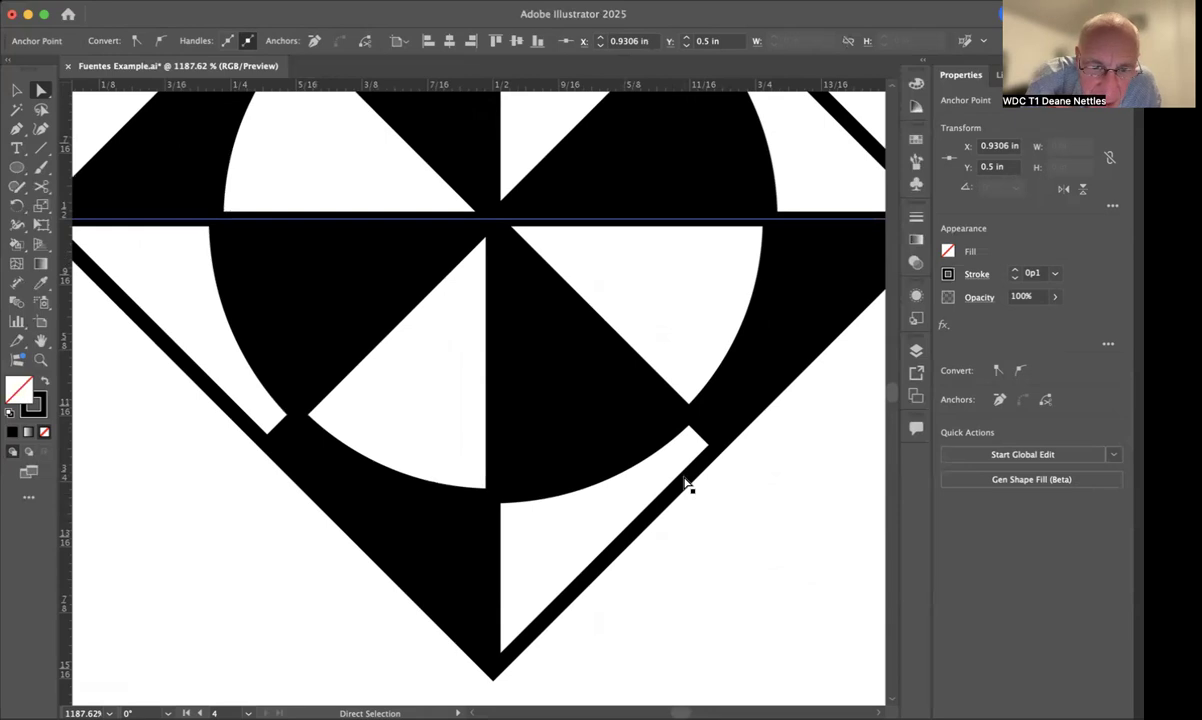
scroll(686, 484, right, 2)
scroll(686, 484, up, 10)
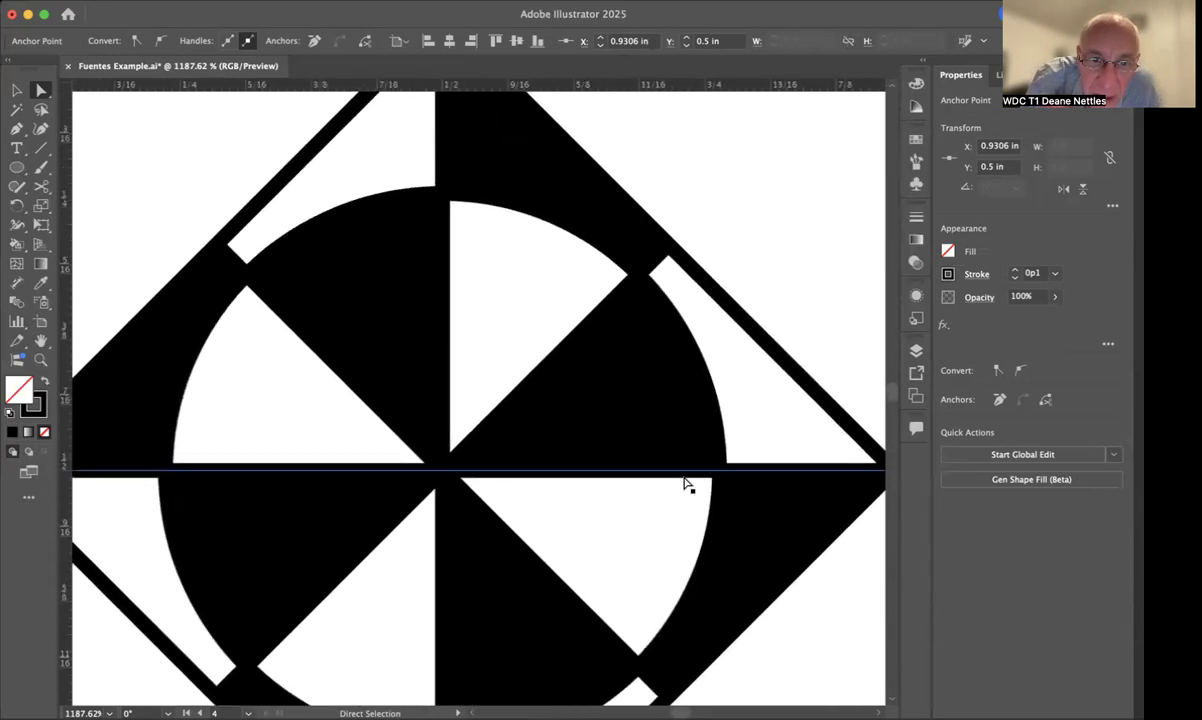
scroll(686, 484, left, 2)
scroll(686, 484, up, 6)
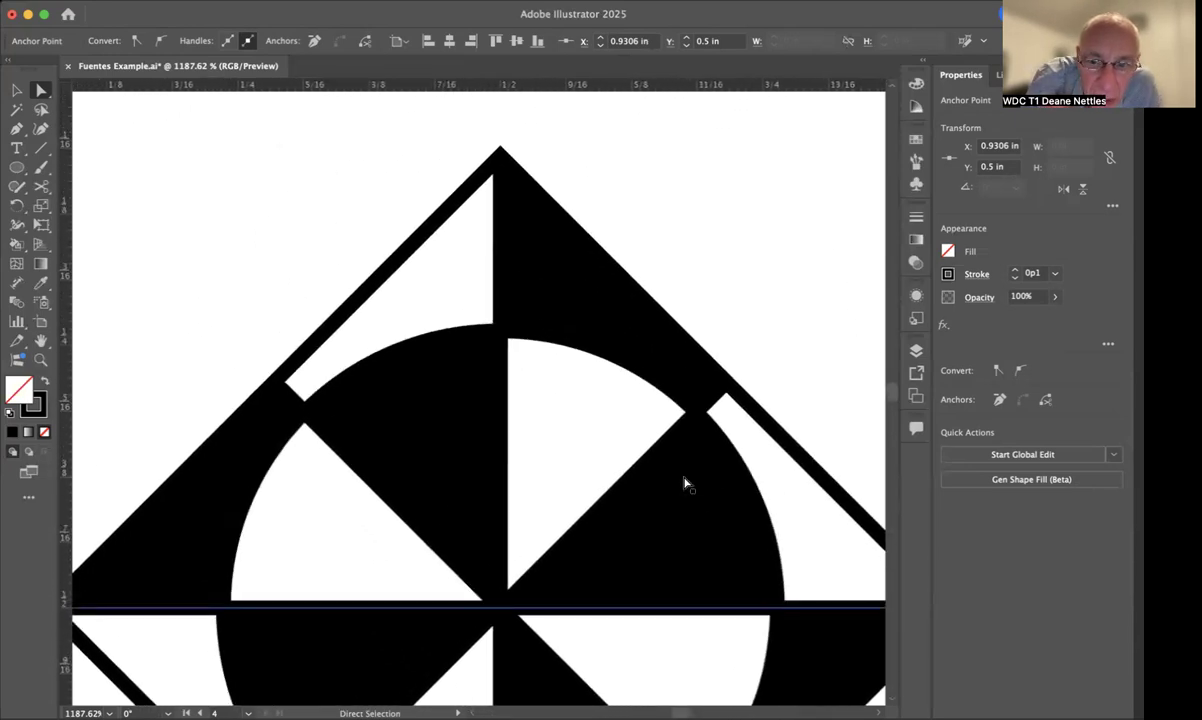
scroll(686, 484, down, 5)
click(701, 281)
scroll(701, 281, down, 4)
scroll(701, 281, left, 2)
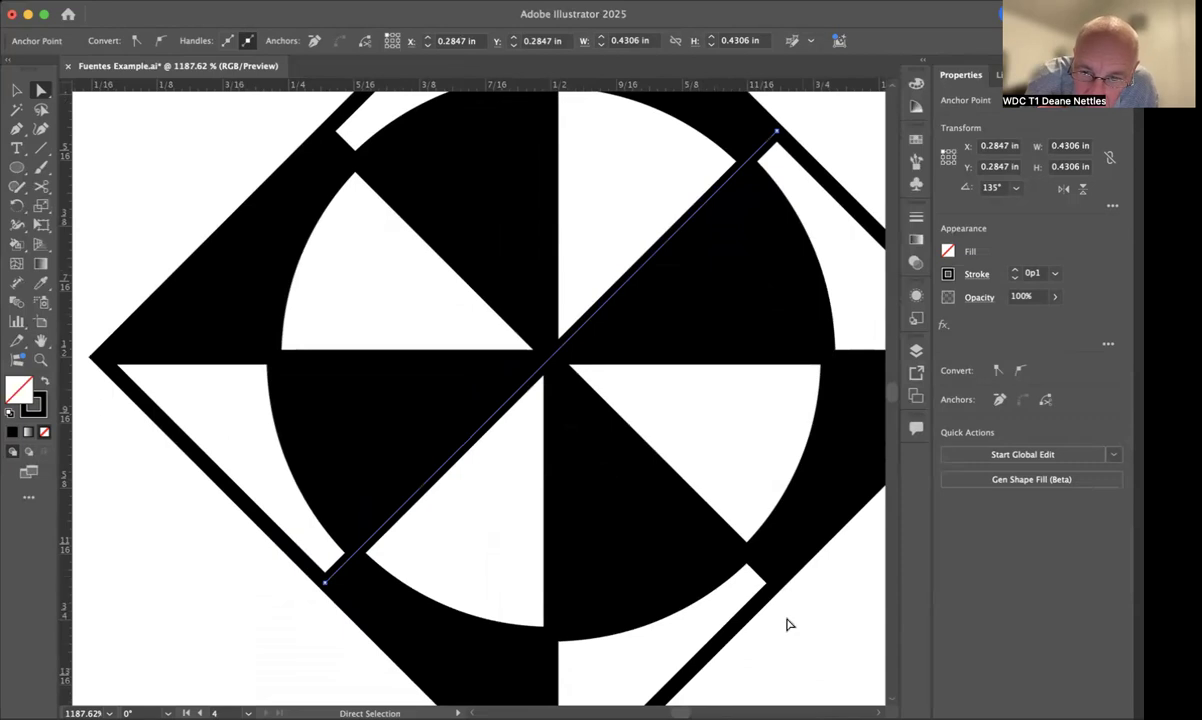
click(762, 575)
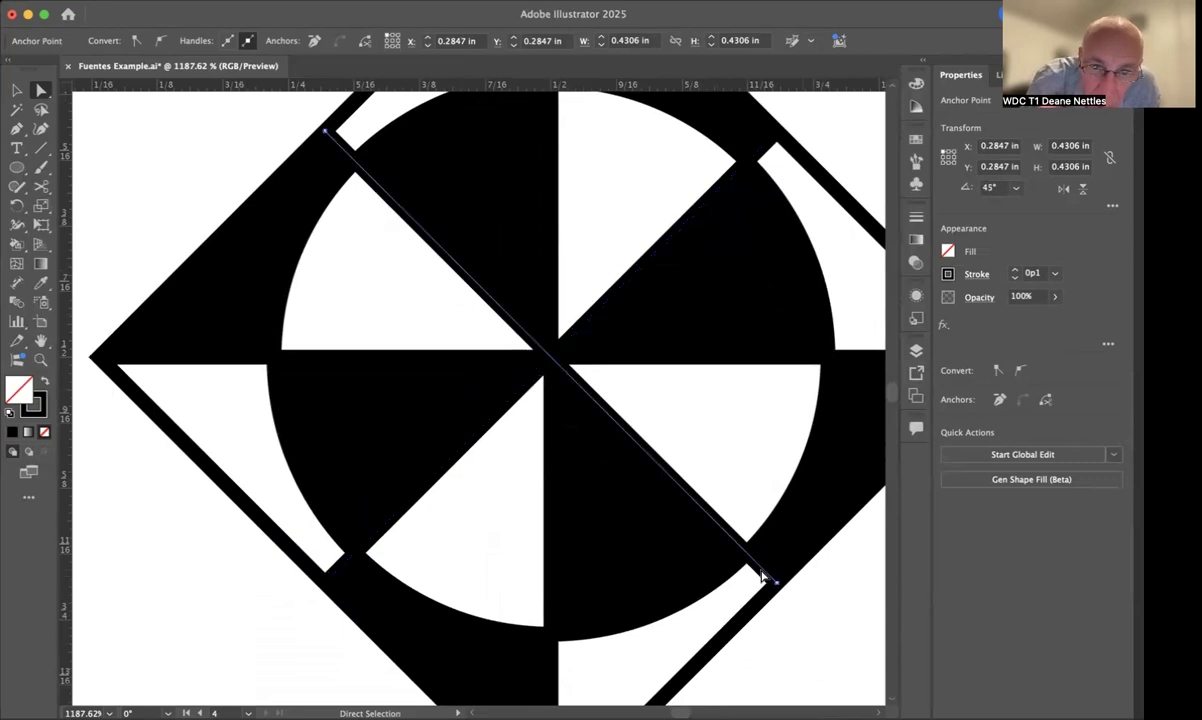
key(super+0)
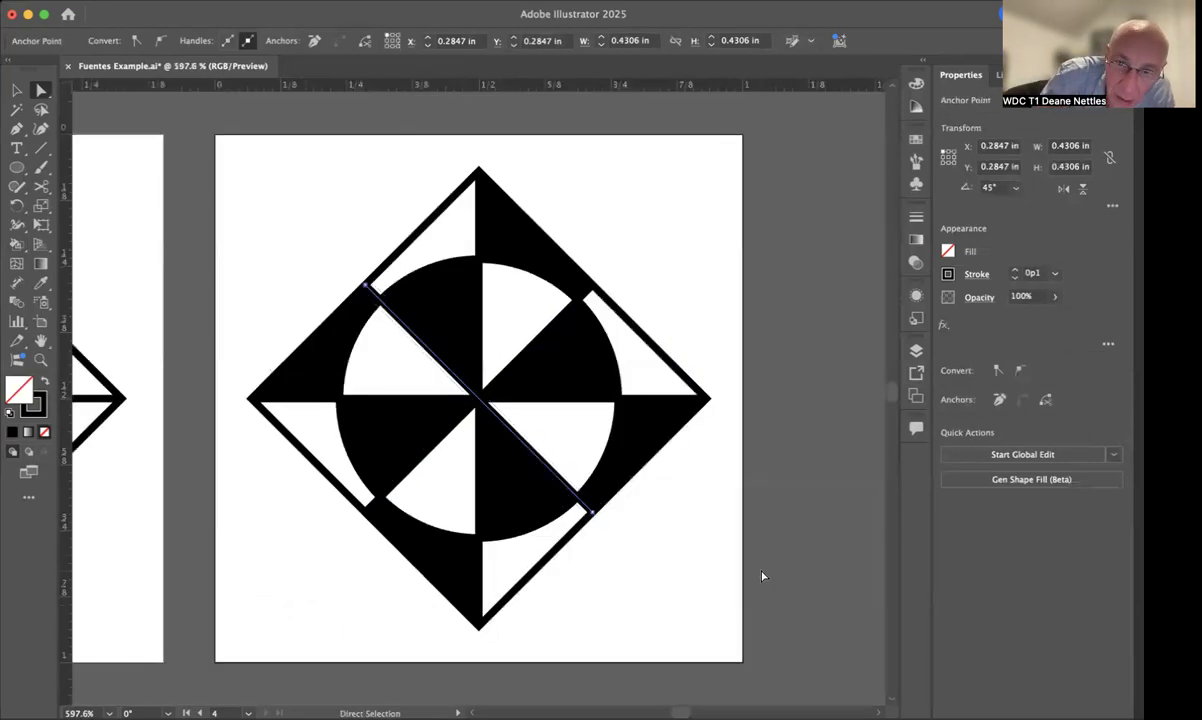
click(719, 480)
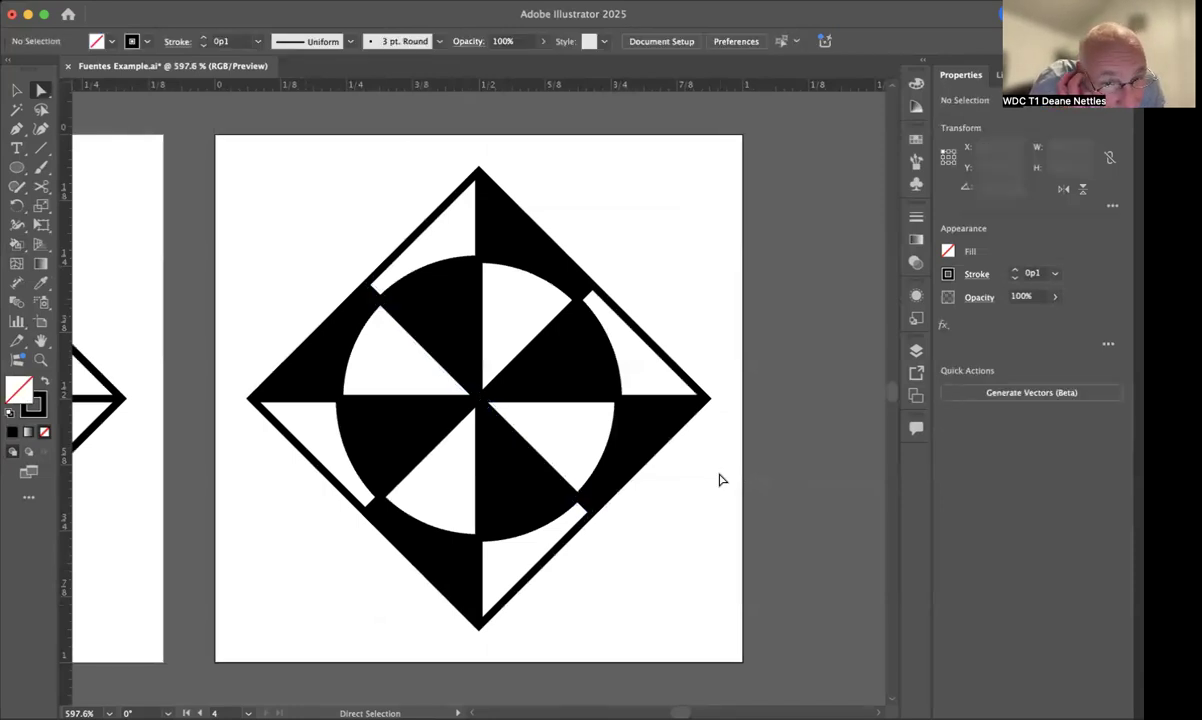
scroll(719, 480, left, 3)
scroll(719, 480, down, 2)
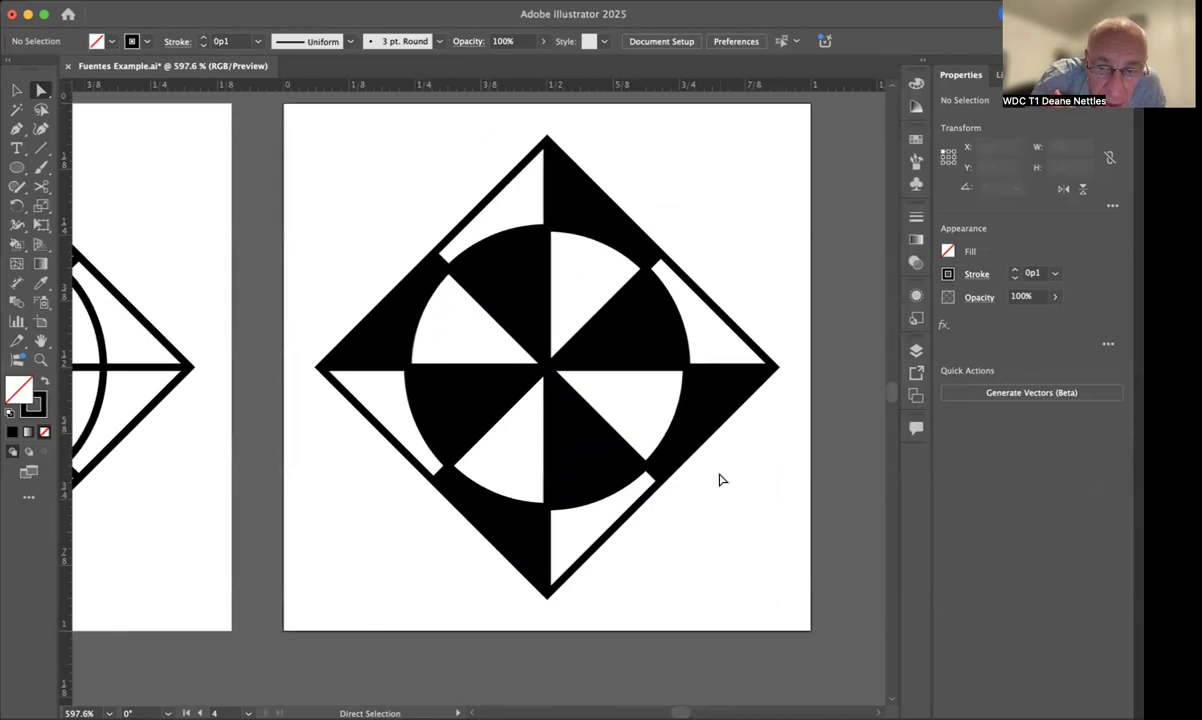
Duplicate the unpainted Artboard 2 copy with its artwork and place the duplicate just beyond the painted artboard.
key(super+1)
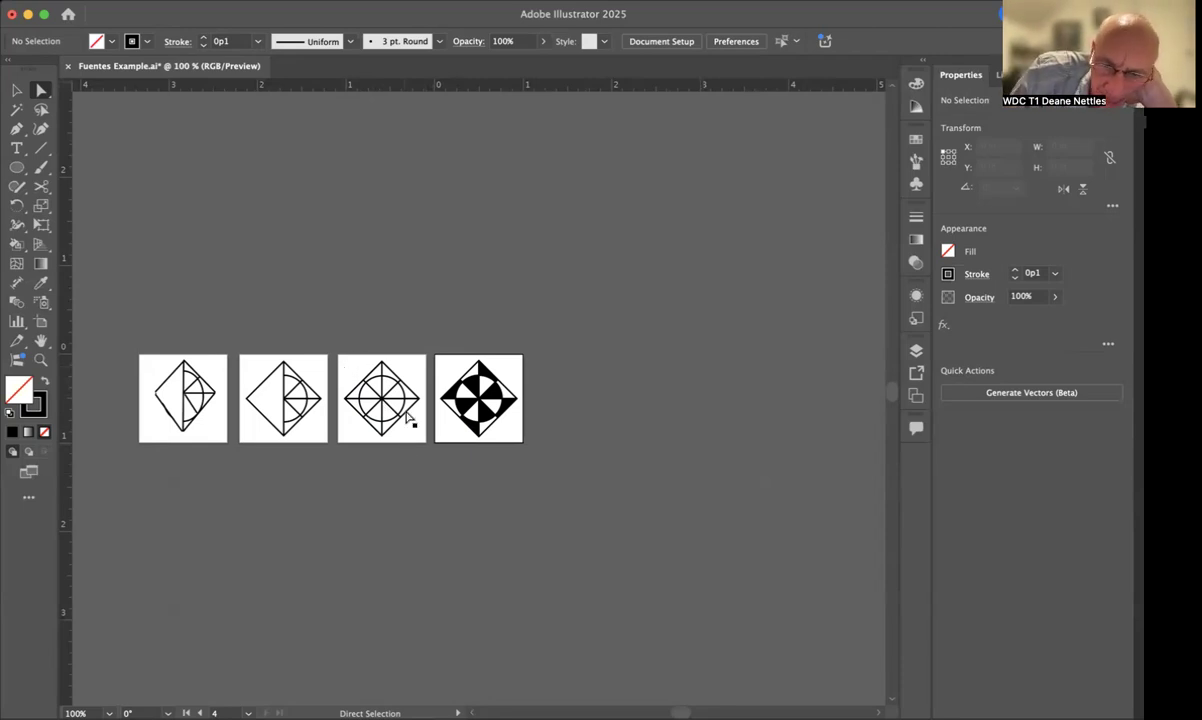
click(915, 397)
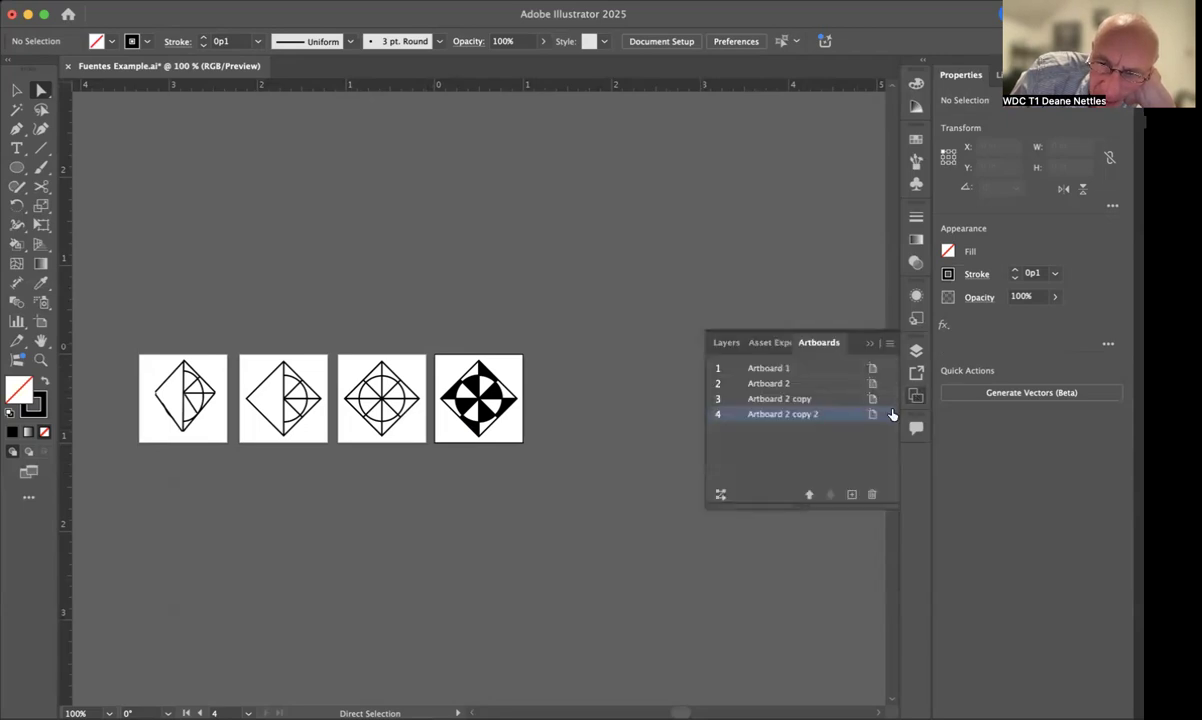
click(818, 400)
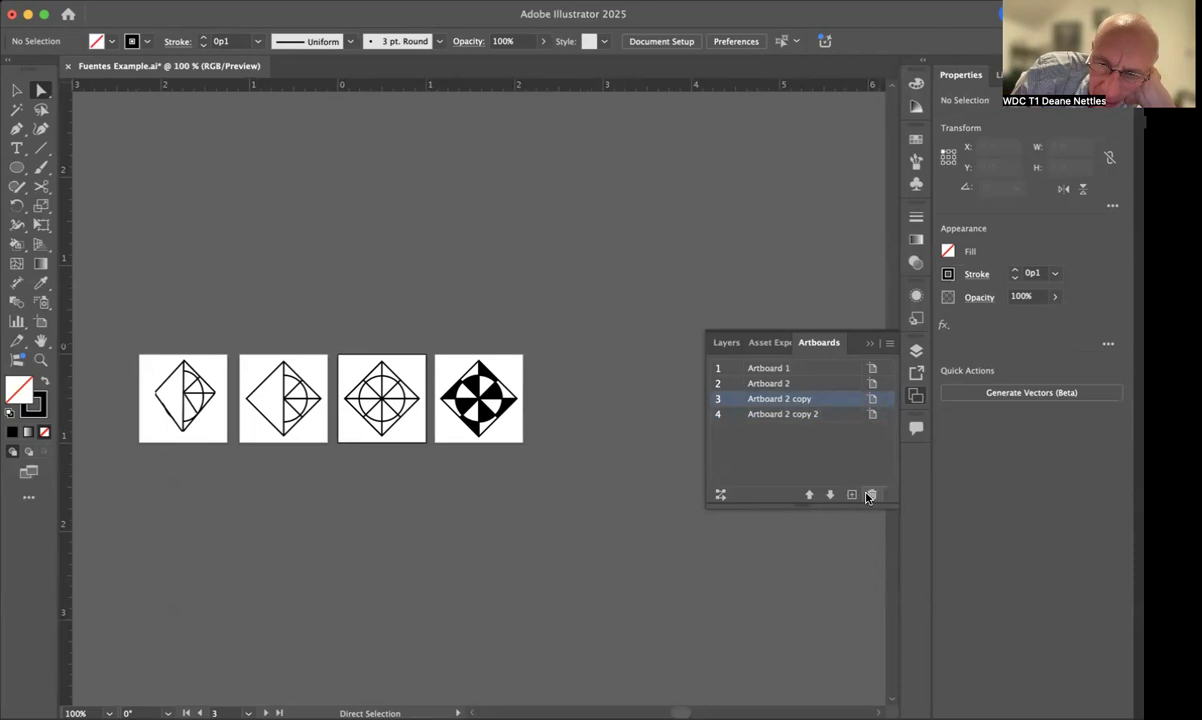
click(890, 343)
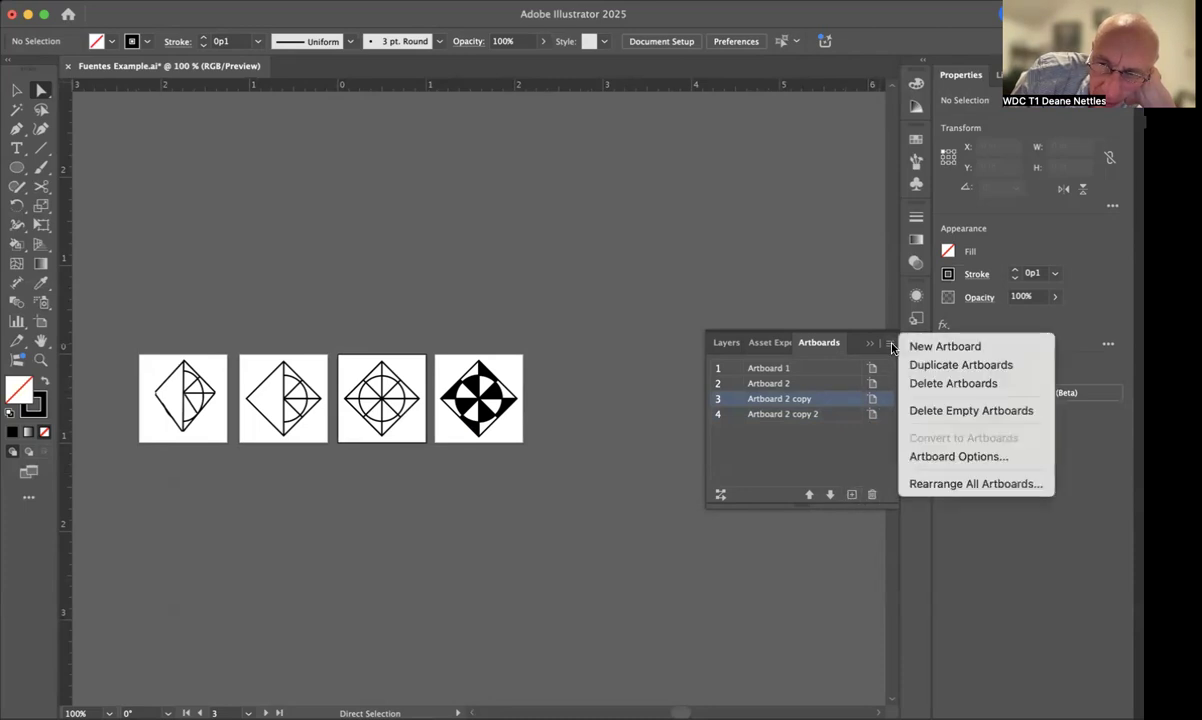
click(924, 366)
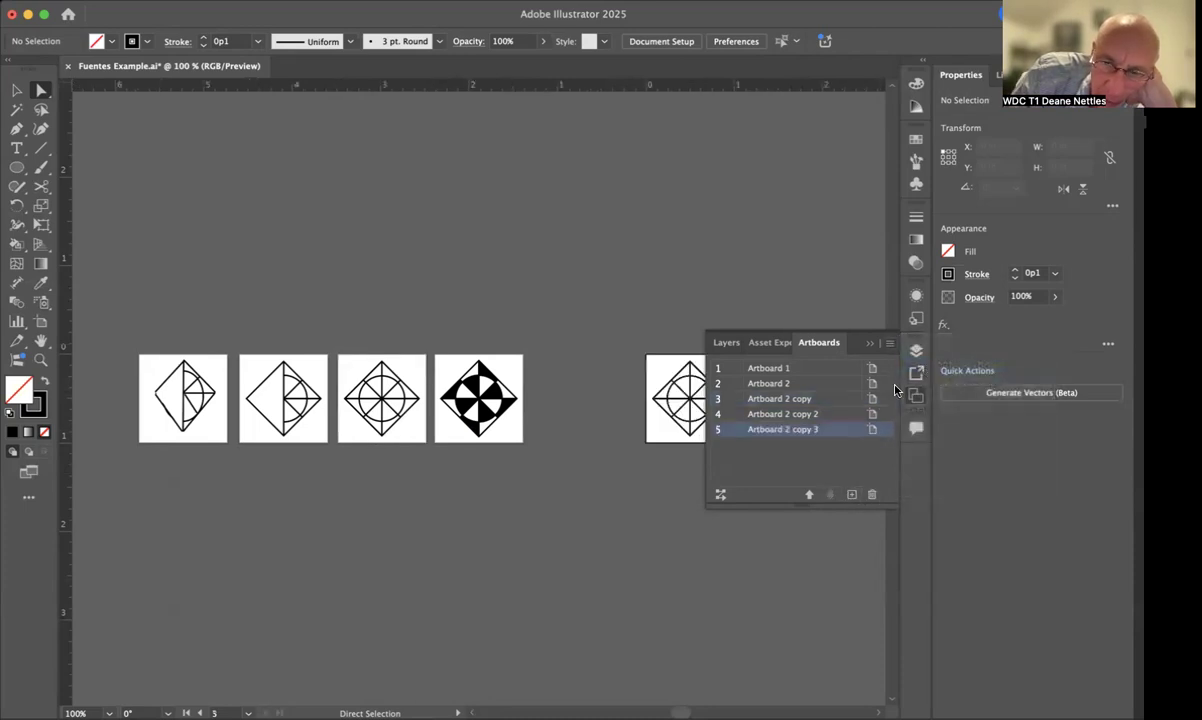
click(41, 320)
drag(654, 371, 542, 373)
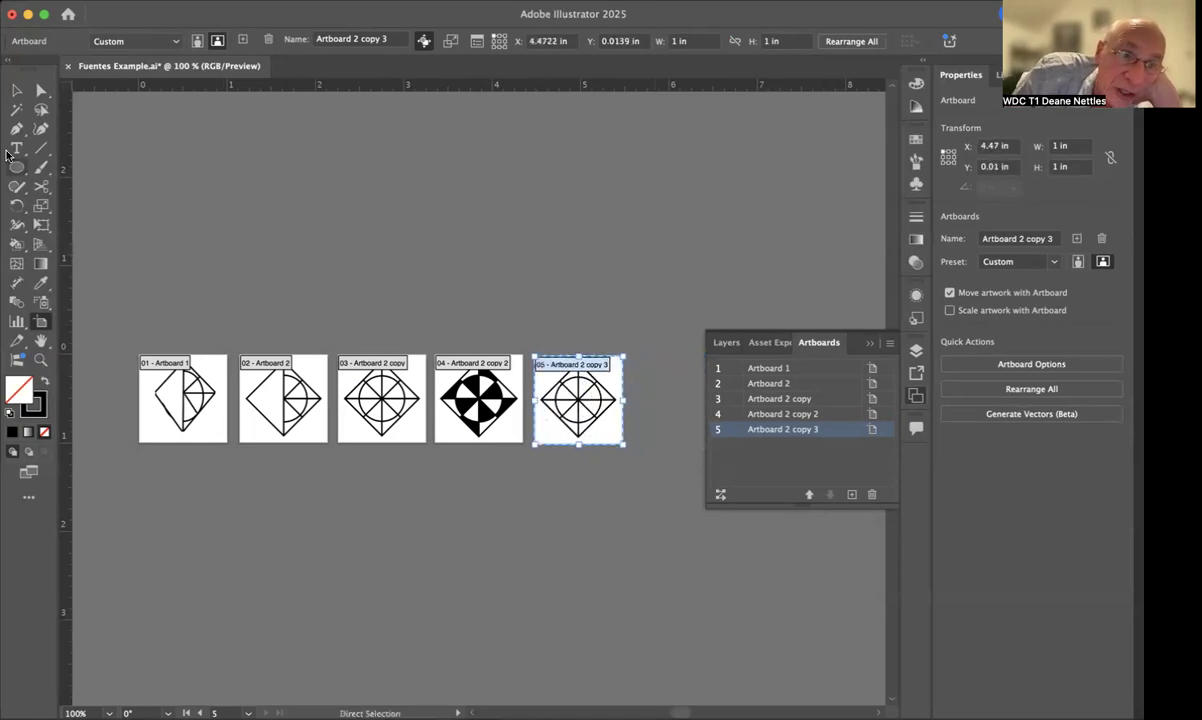
Apply the Divide pathfinder to all the artwork on the fifth artboard and deselect it.
click(17, 90)
drag(505, 336, 621, 449)
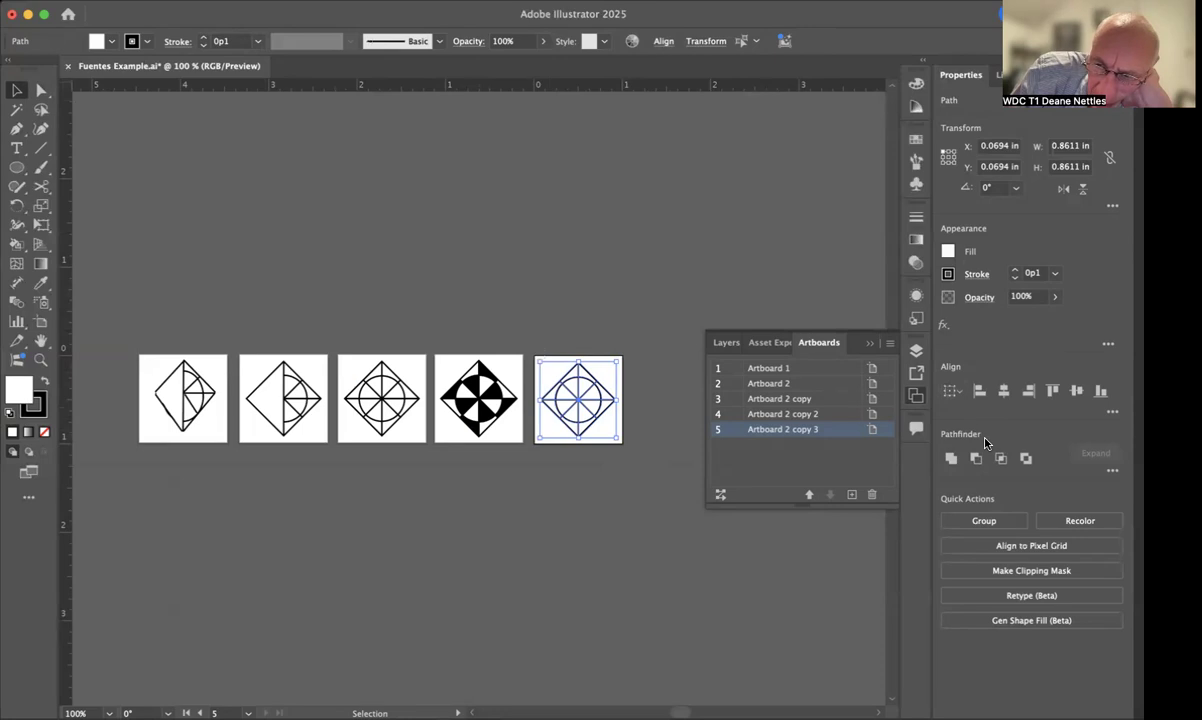
click(1112, 473)
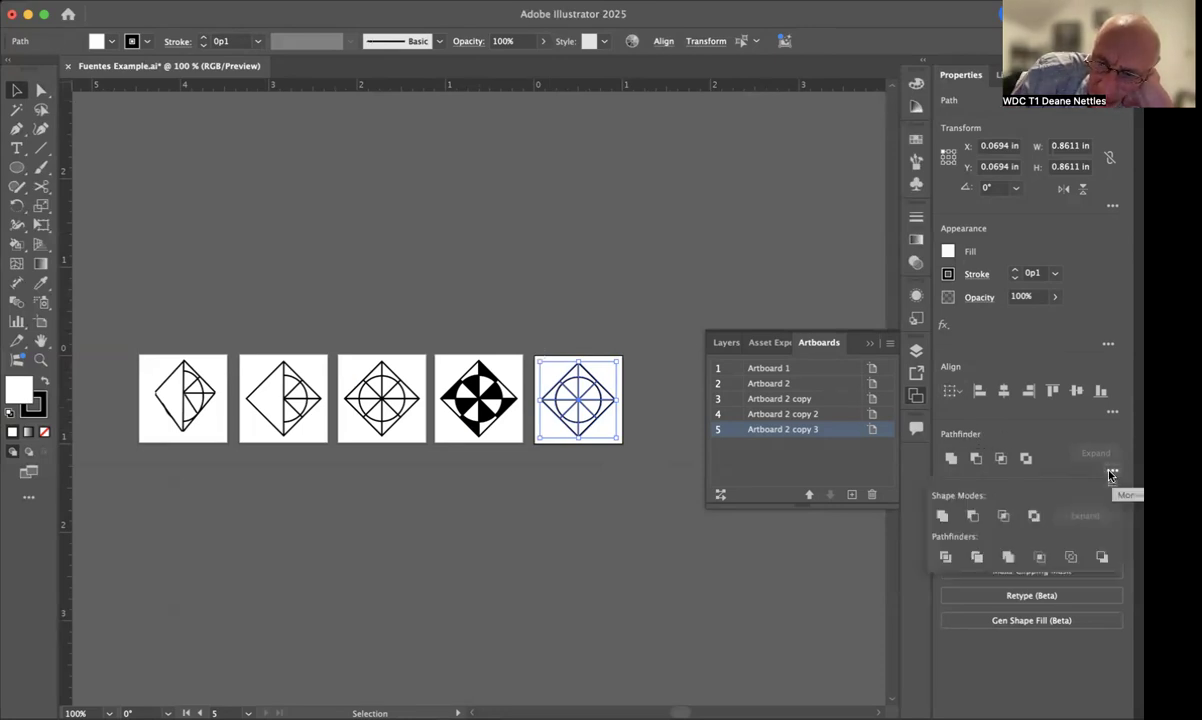
click(944, 558)
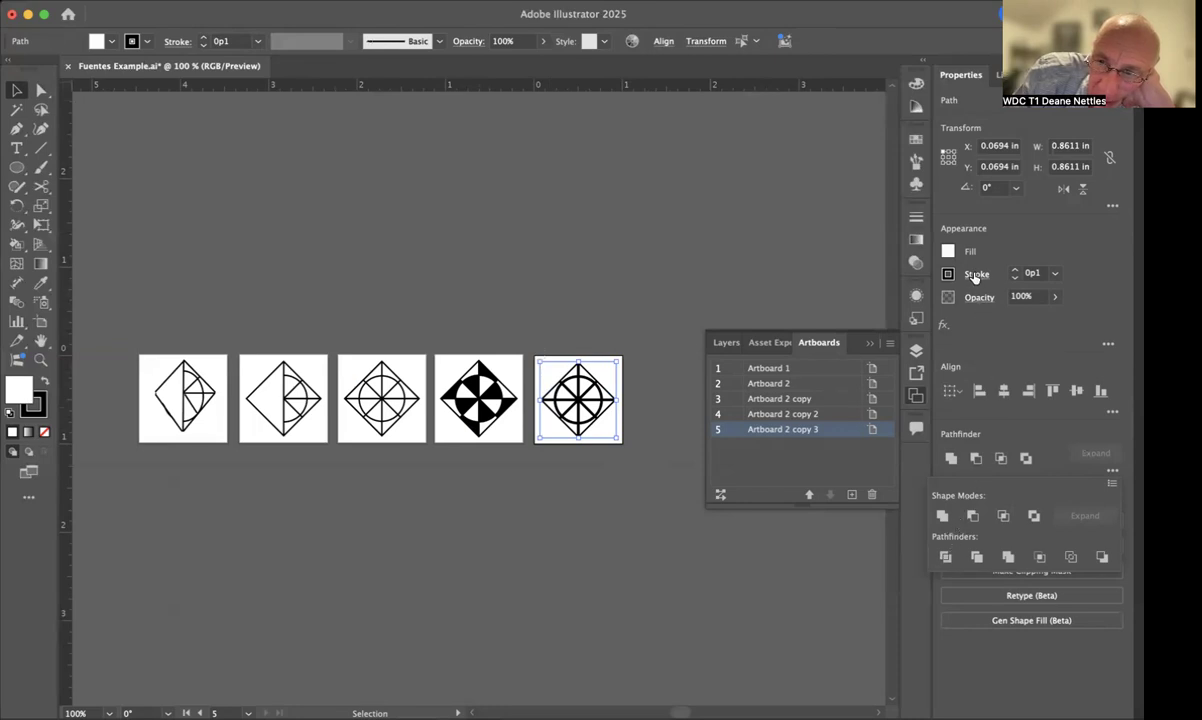
key(super+shift+a)
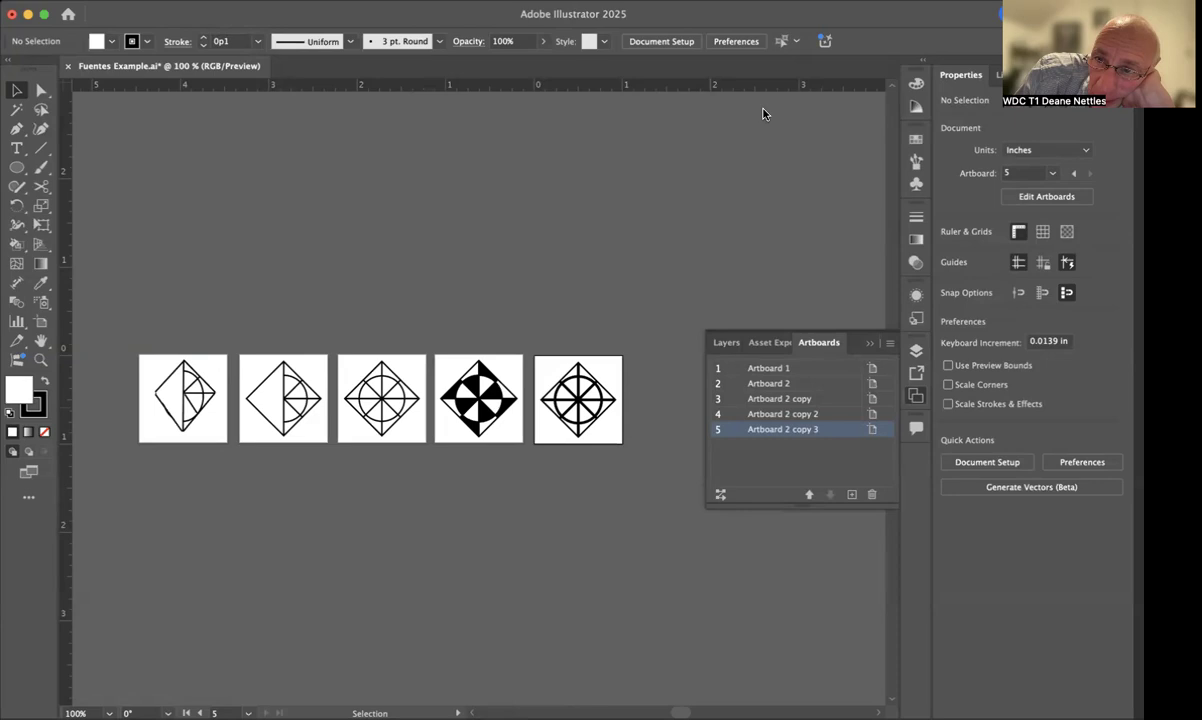
Show the full stroke options, including cap, corner and stroke alignment.
click(916, 218)
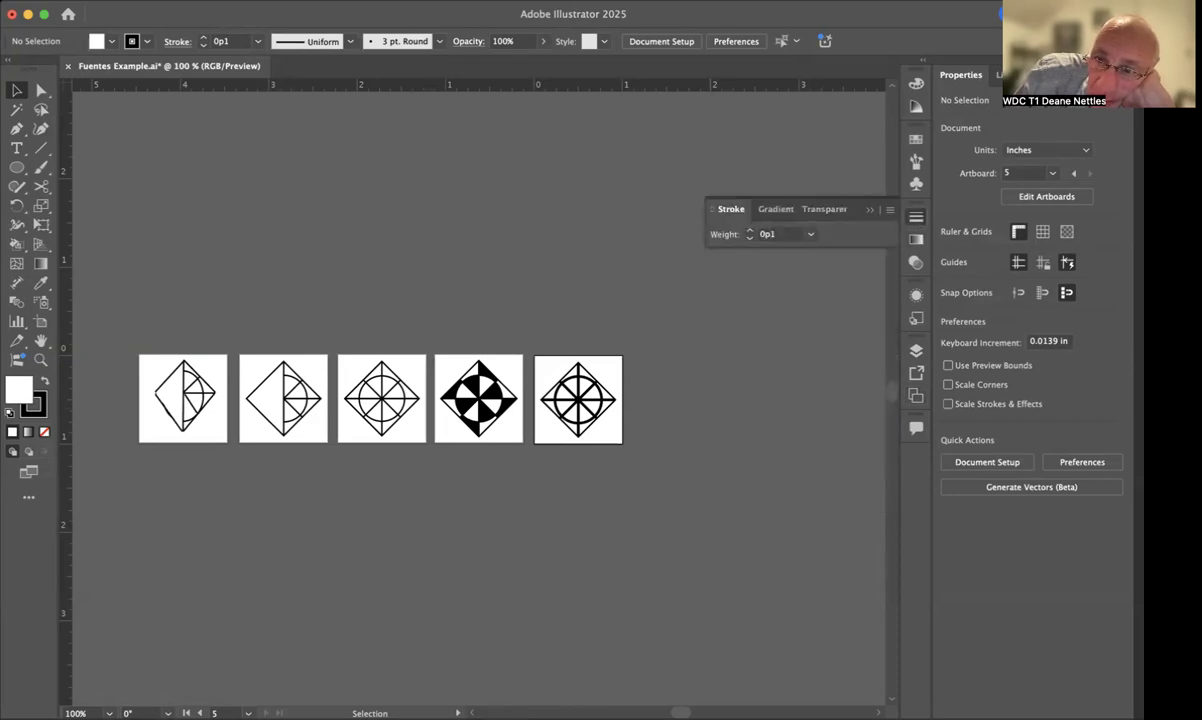
click(889, 209)
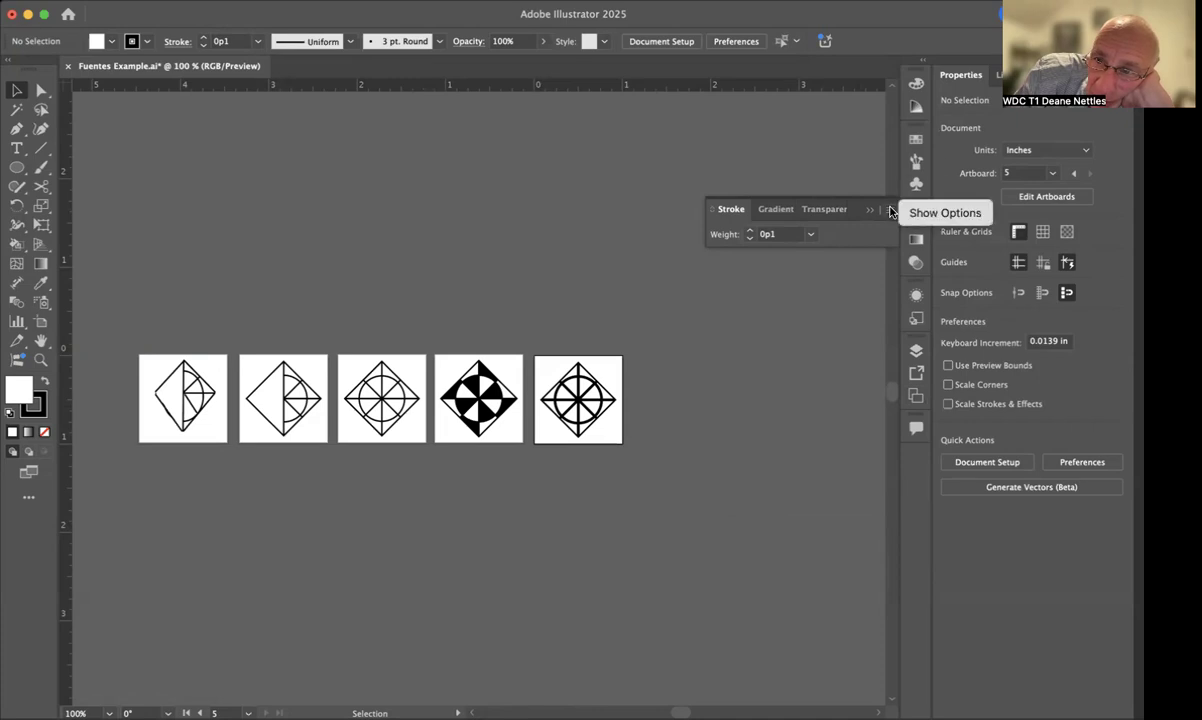
click(945, 213)
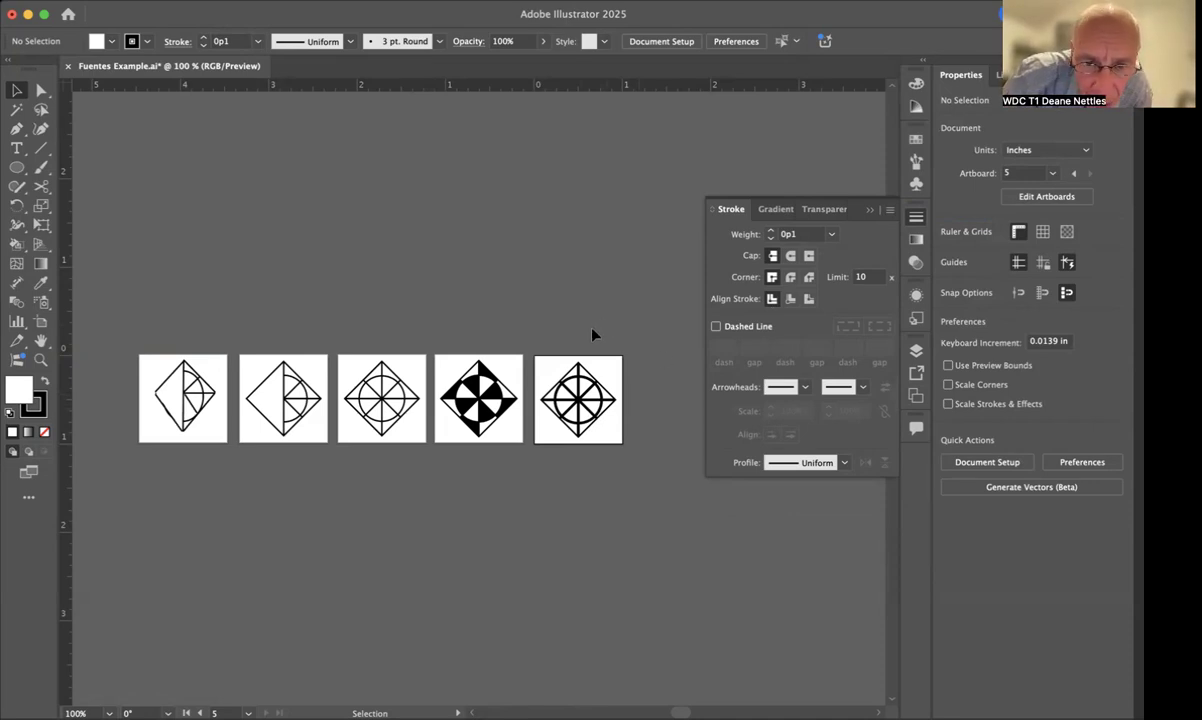
Examine the fifth artboard's divided diamond up close in outline view and return to preview.
key(z)
drag(565, 397, 644, 416)
key(a)
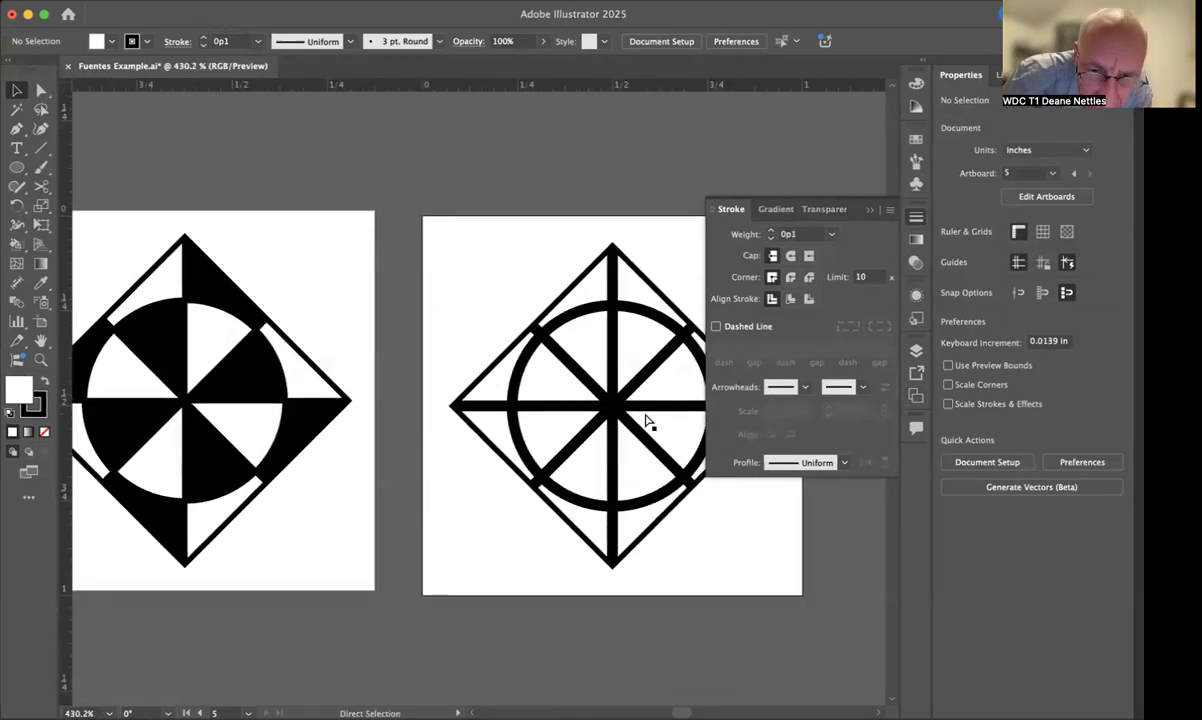
key(ctrl+y)
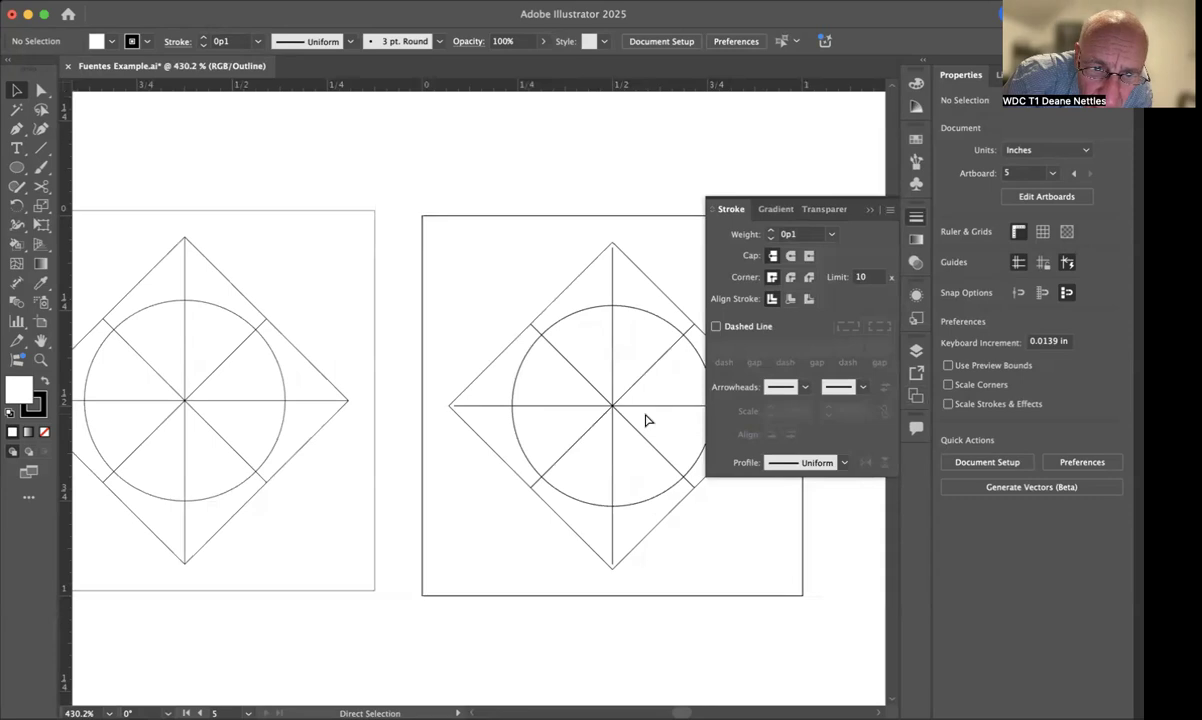
key(ctrl+y)
key(v)
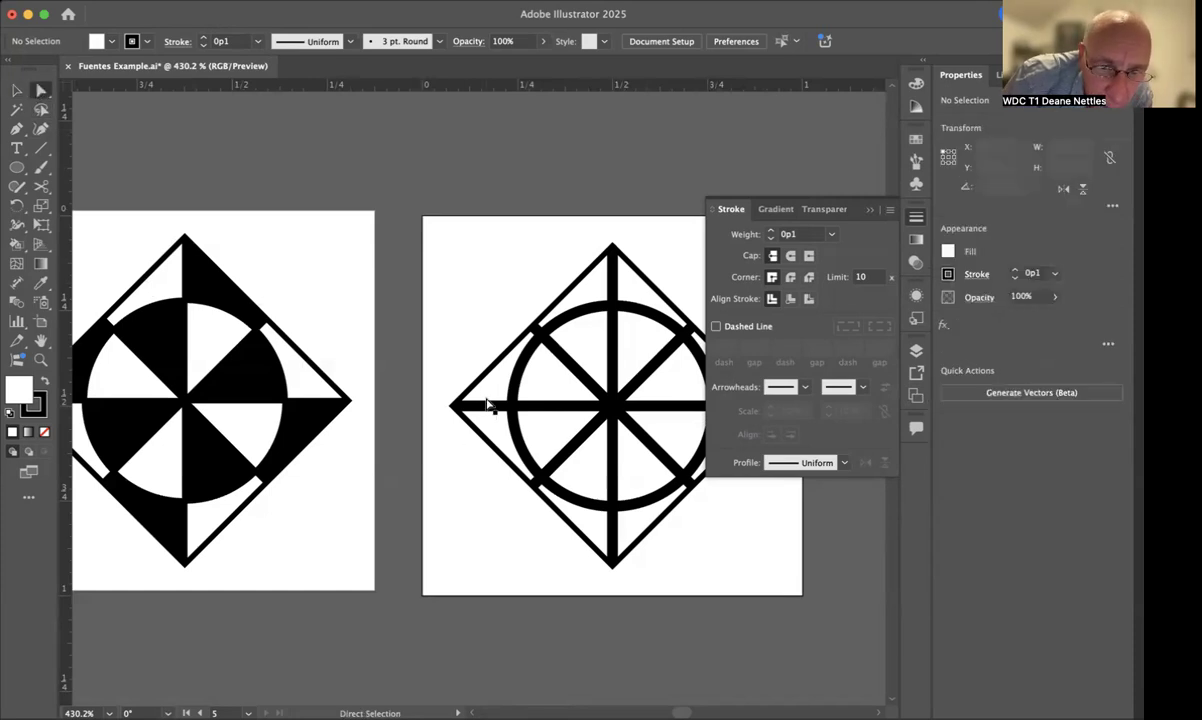
Undo the Divide operation on the fifth artboard and align the diamond's stroke to the center of its path.
key(v)
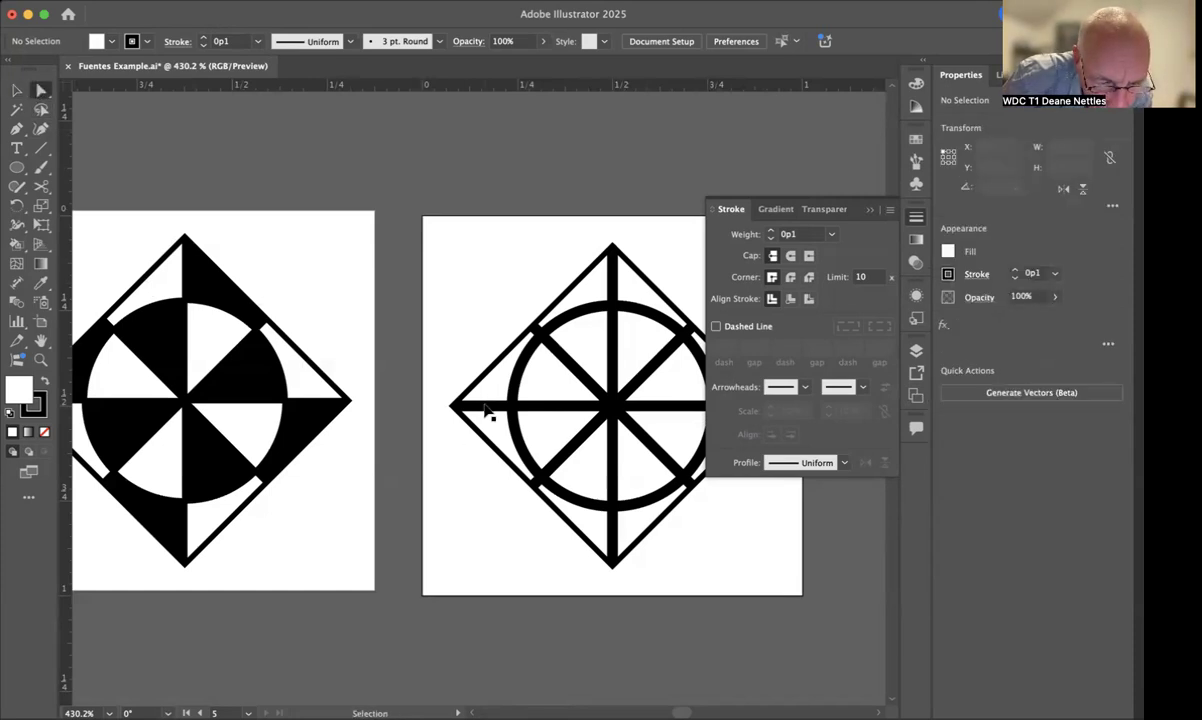
click(487, 411)
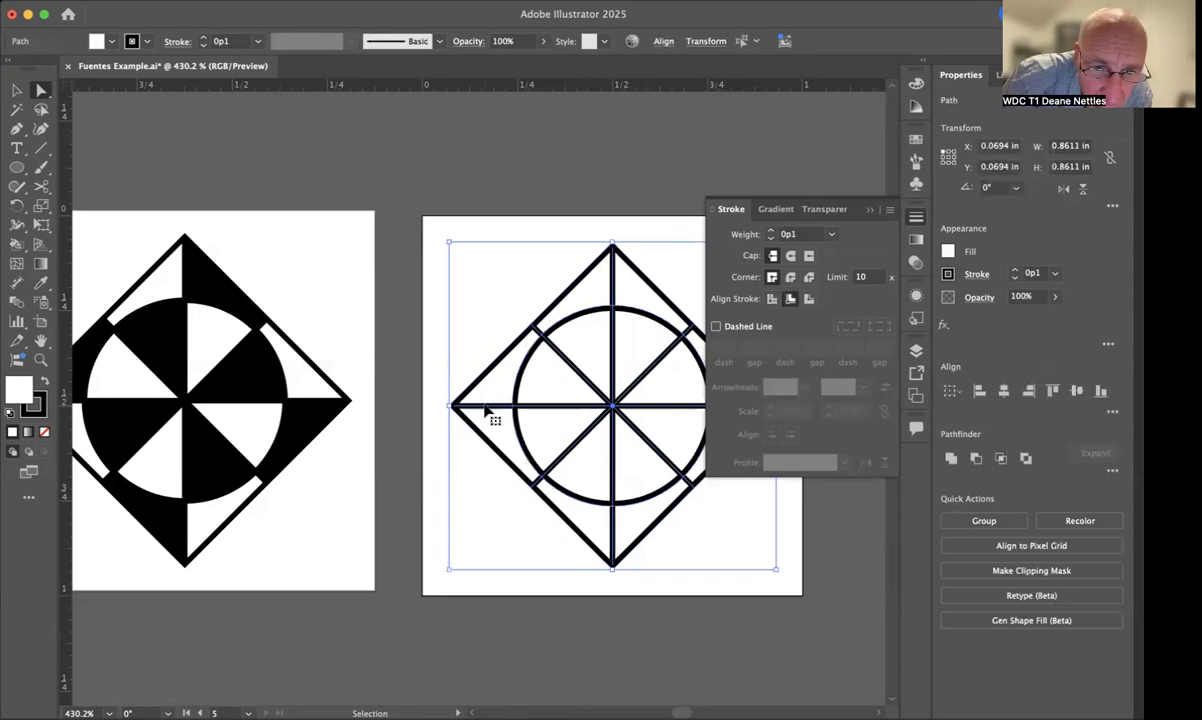
key(a)
click(454, 407)
click(454, 407)
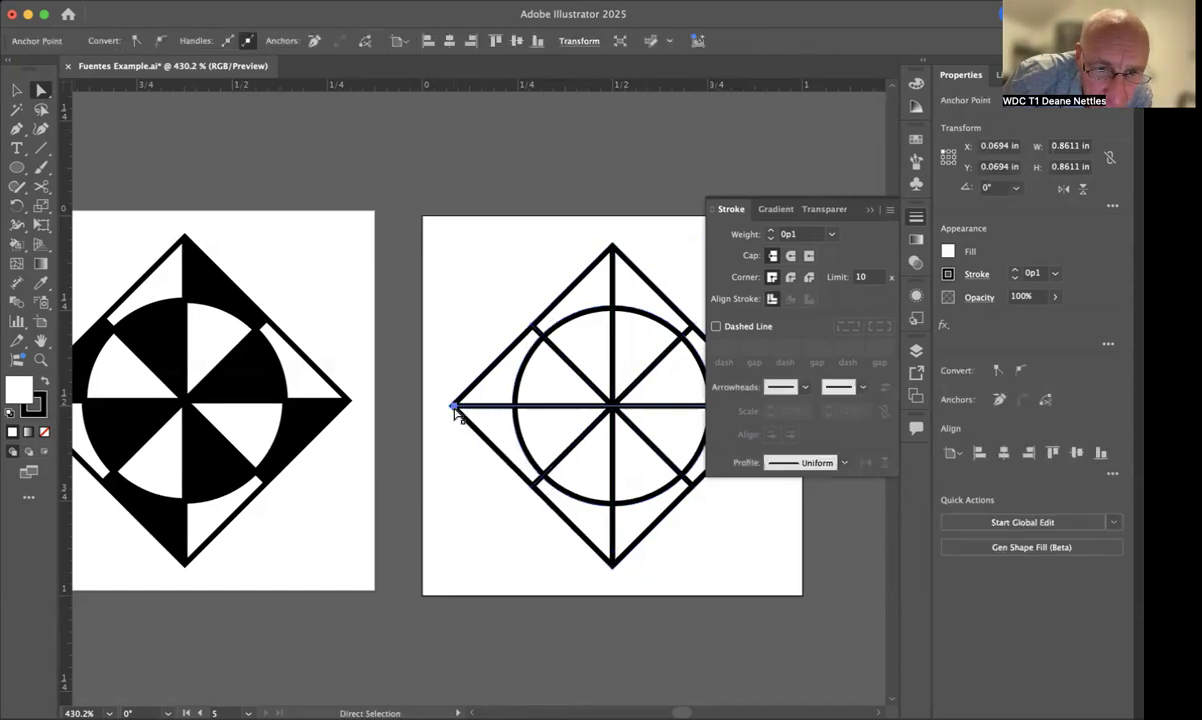
click(482, 379)
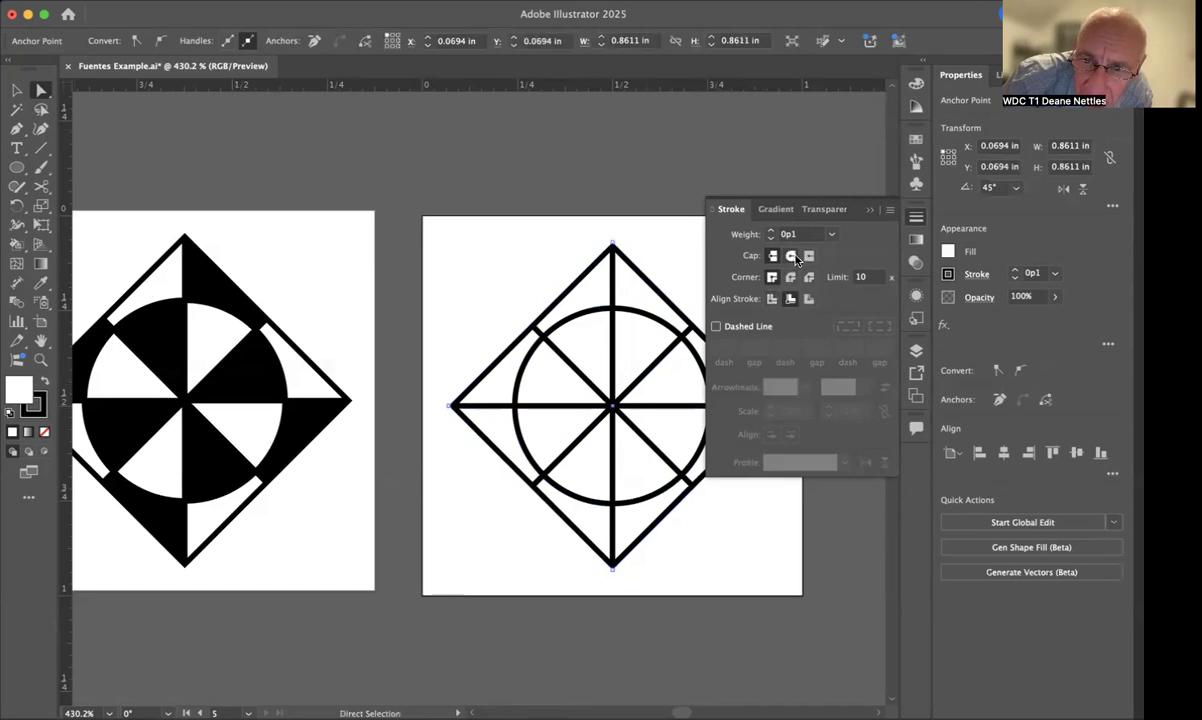
click(772, 298)
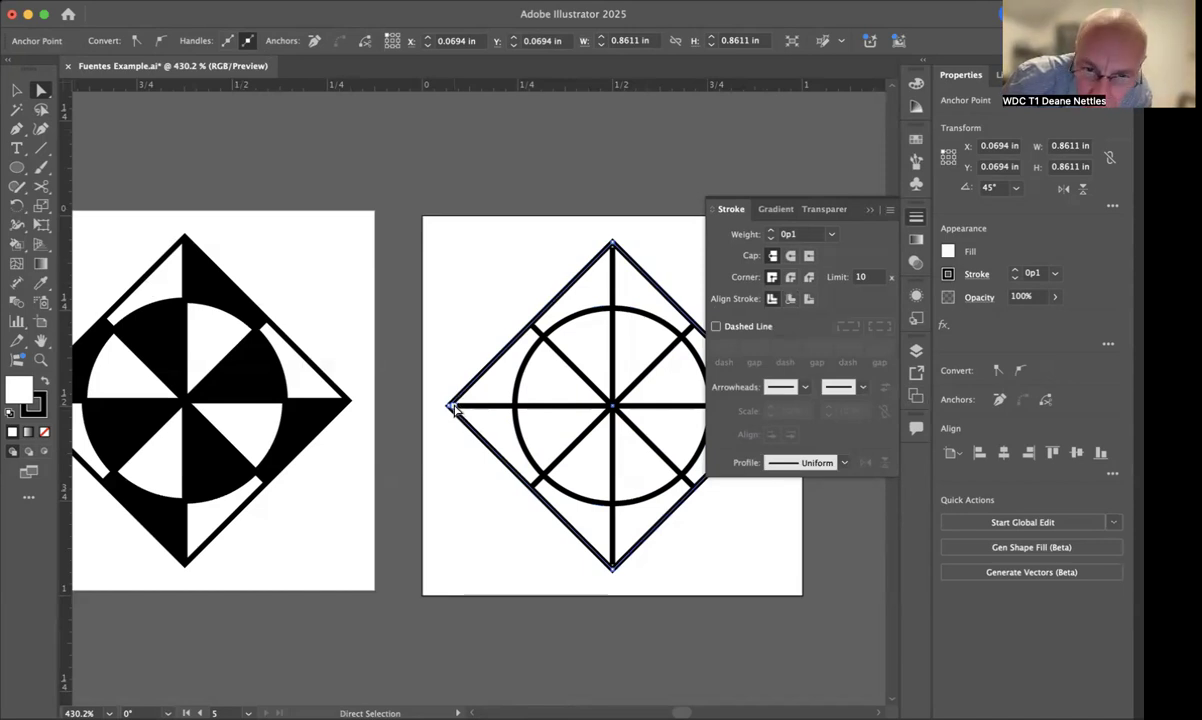
Nudge the ends of the horizontal and vertical lines outward by 0.0139 in to meet the diamond's corners, with the right end at X 0.9306 in.
key(Left)
key(super+z)
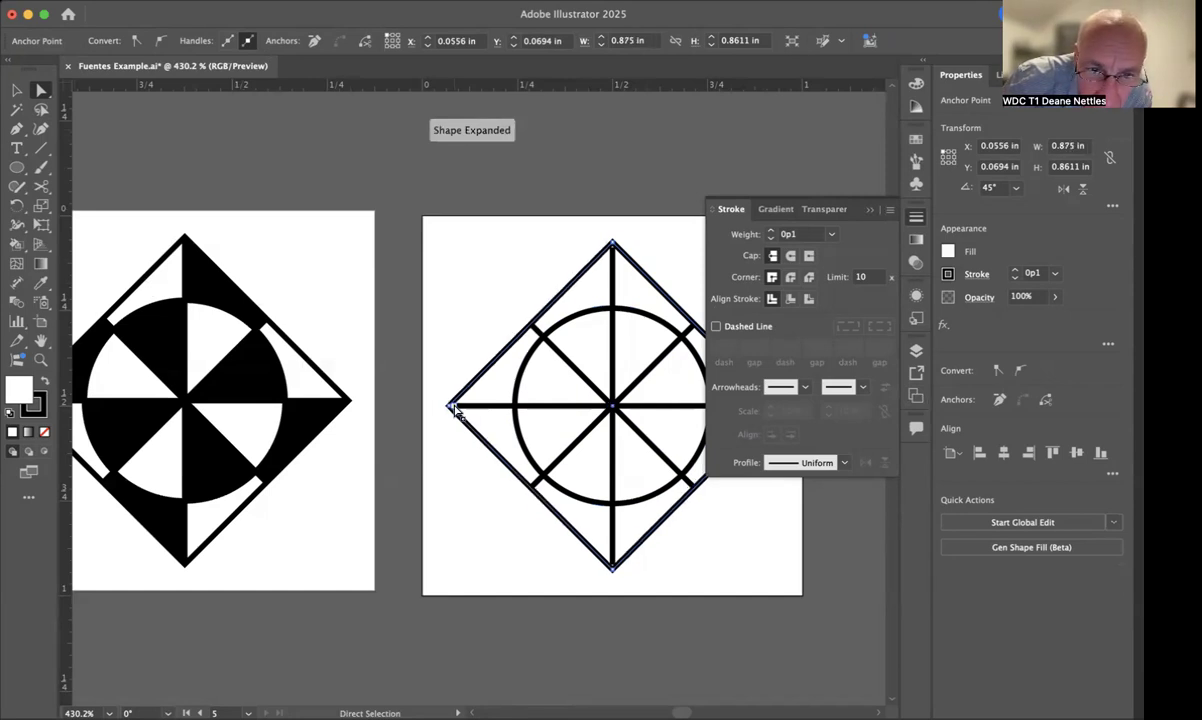
click(454, 407)
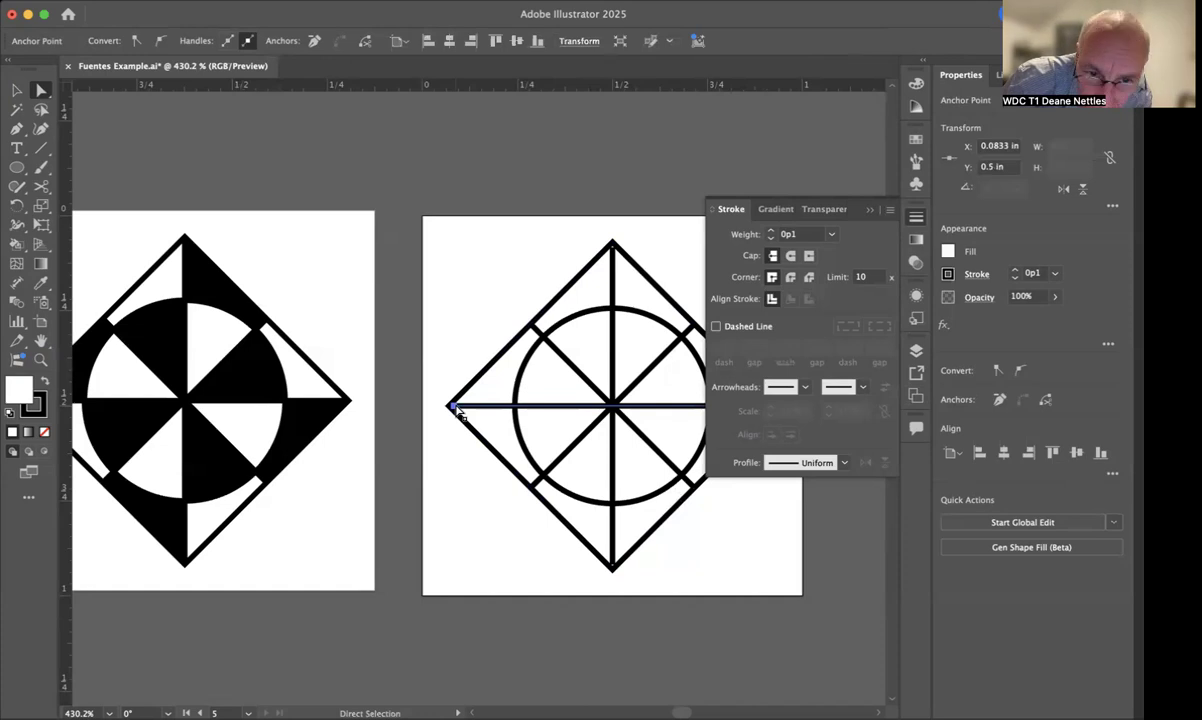
click(614, 253)
click(614, 253)
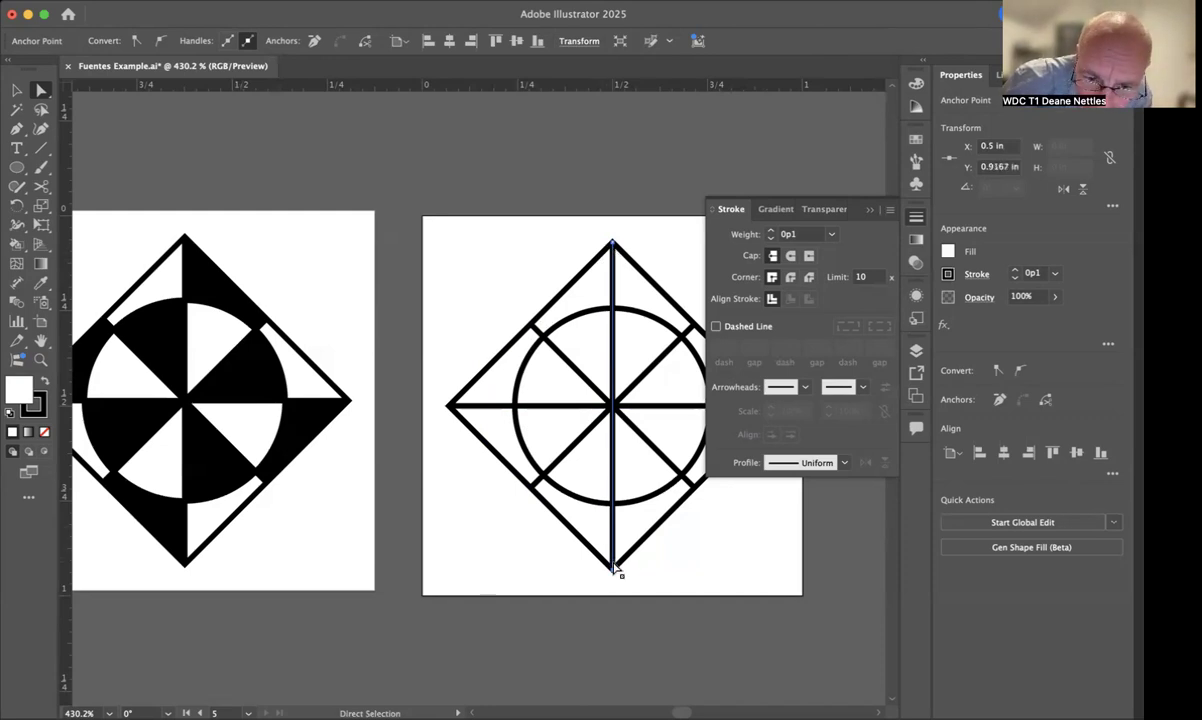
key(Down)
scroll(615, 568, right, 4)
click(627, 372)
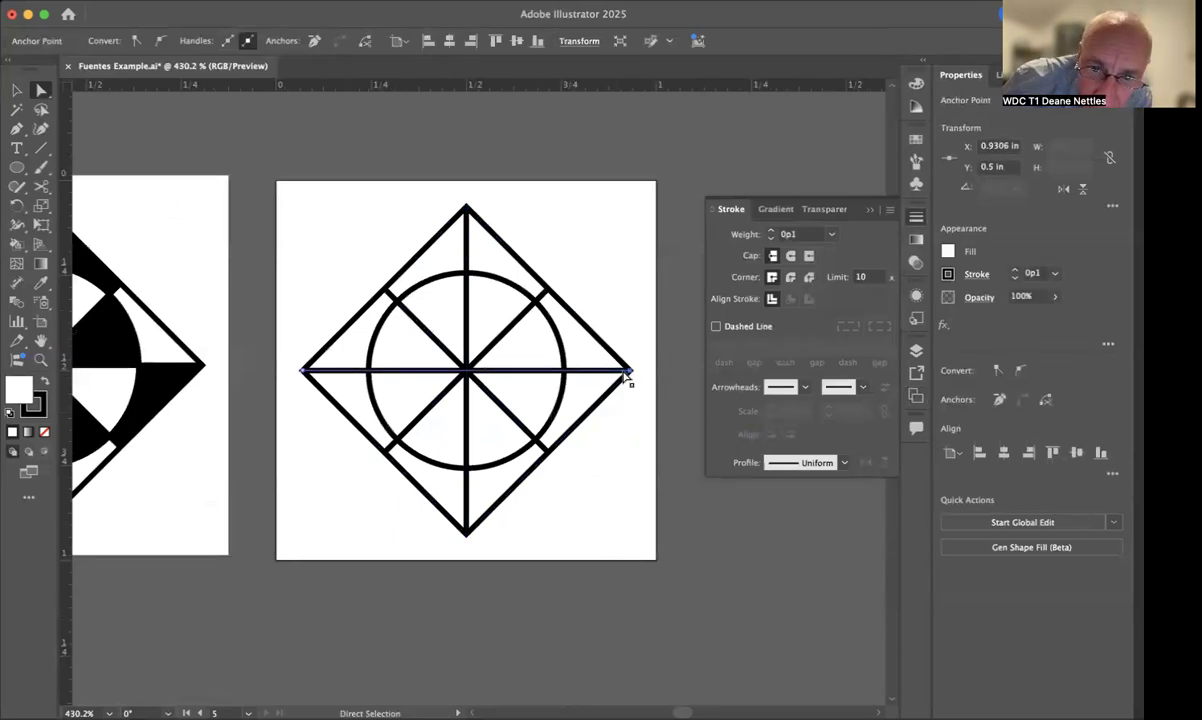
click(621, 275)
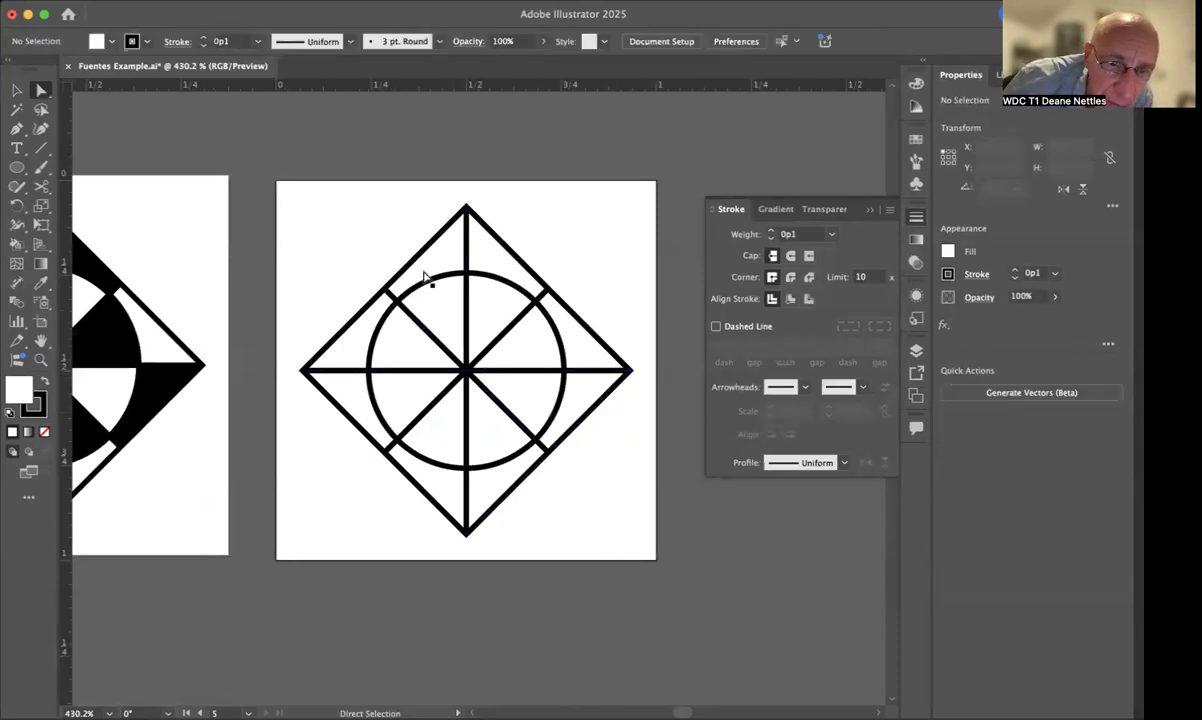
Split the diamond, circle and crossing lines on the fifth artboard with the Divide pathfinder and deselect the result.
click(16, 90)
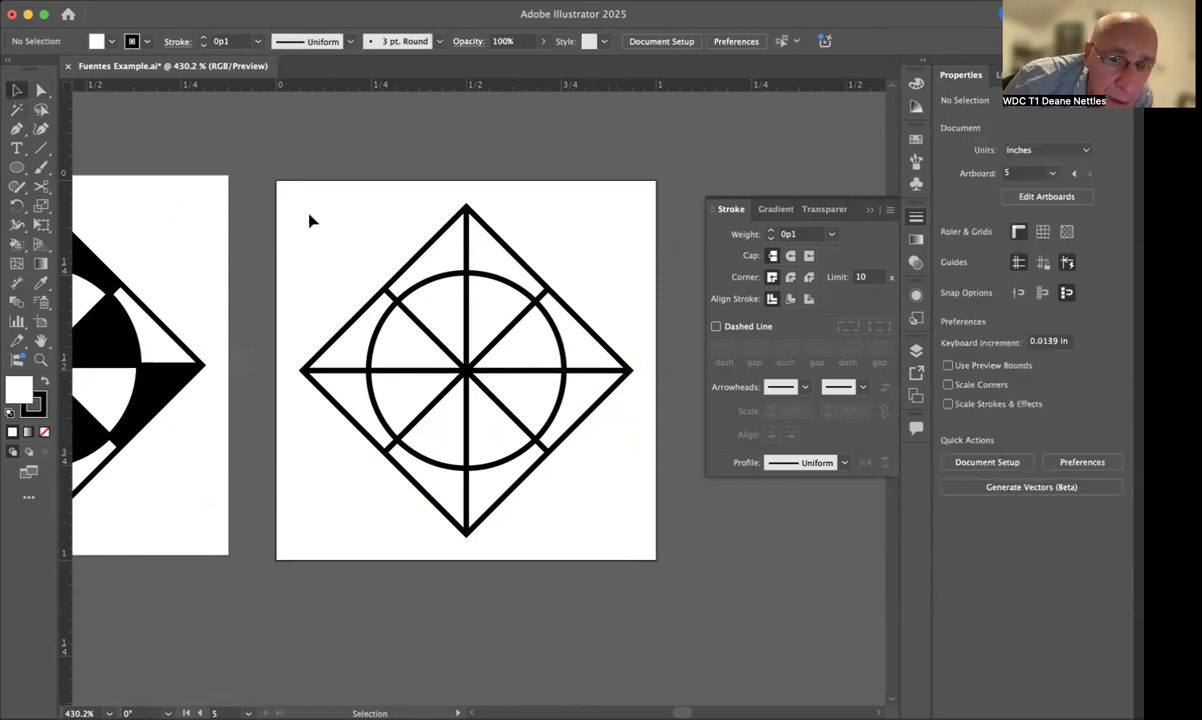
drag(313, 237, 622, 478)
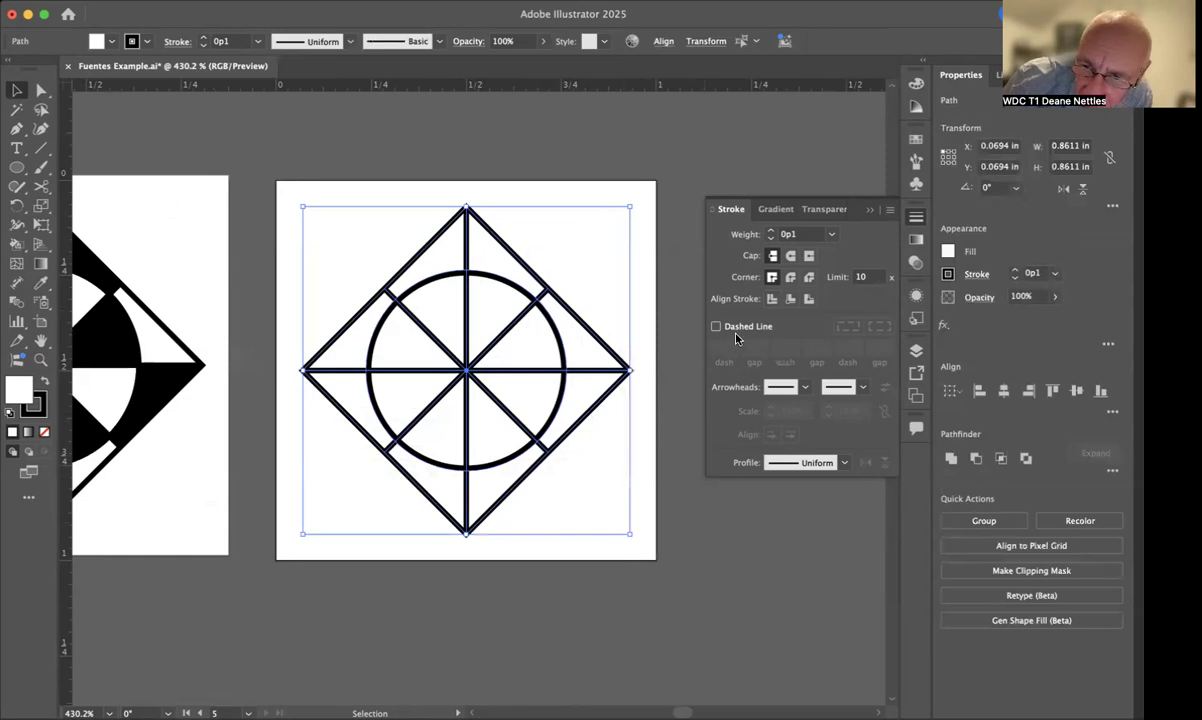
click(1112, 470)
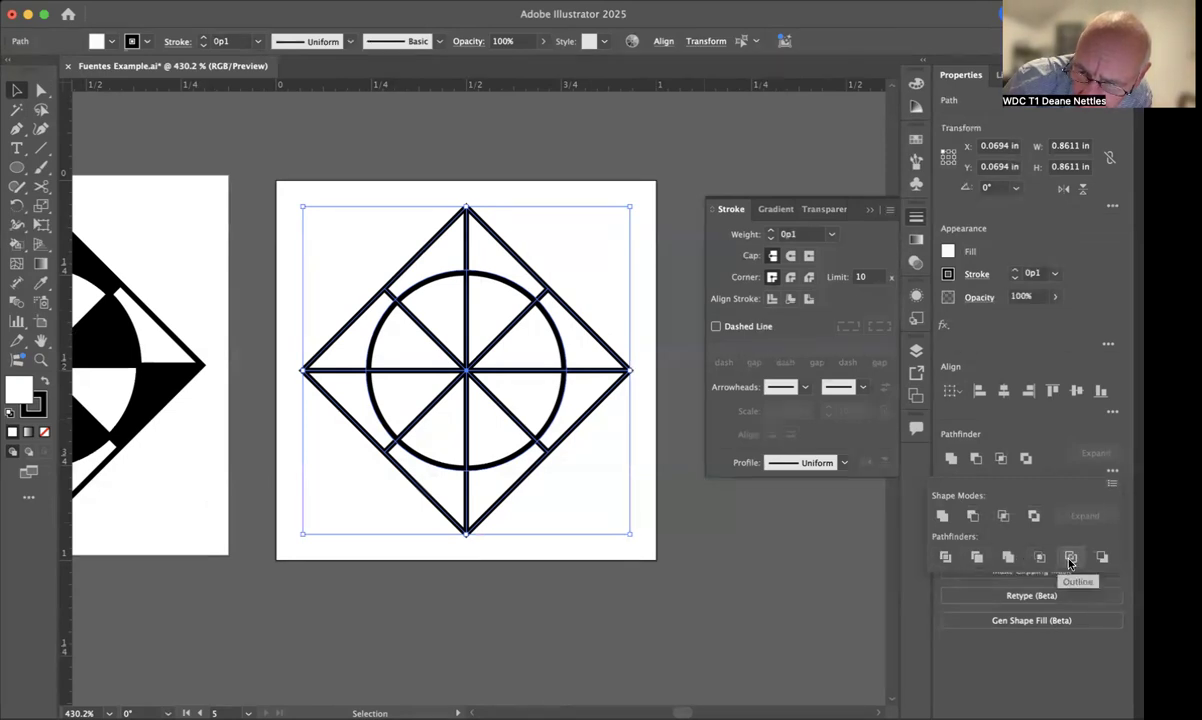
click(945, 557)
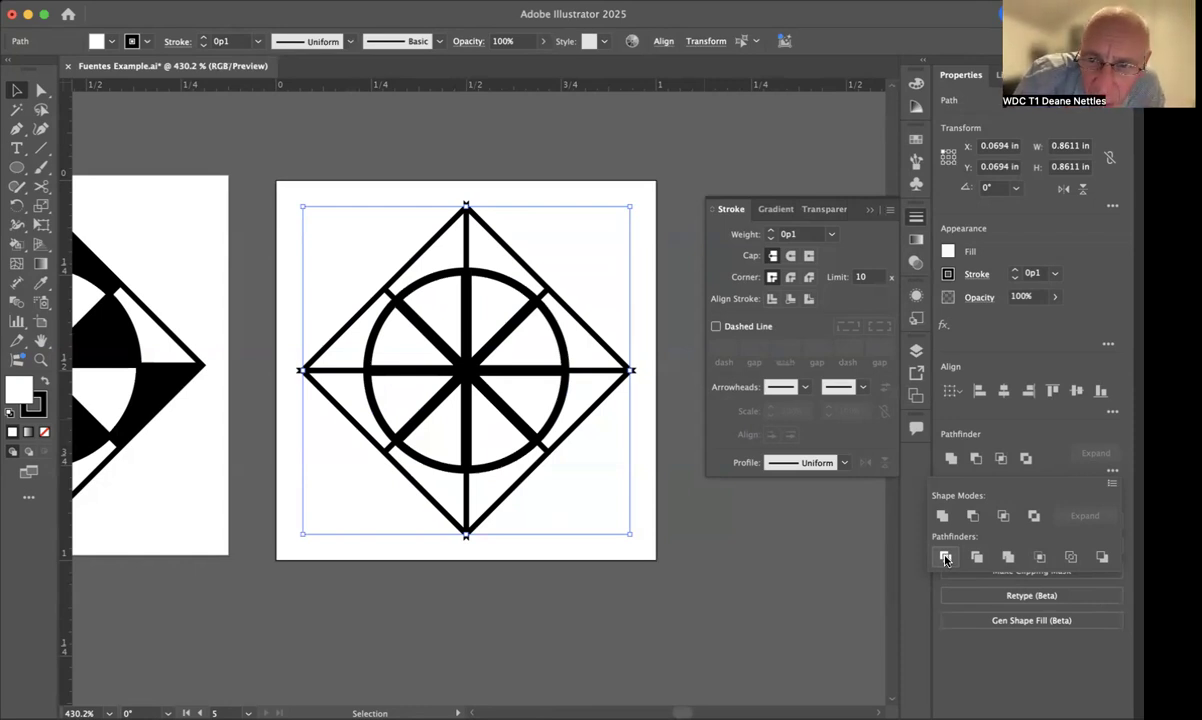
click(945, 559)
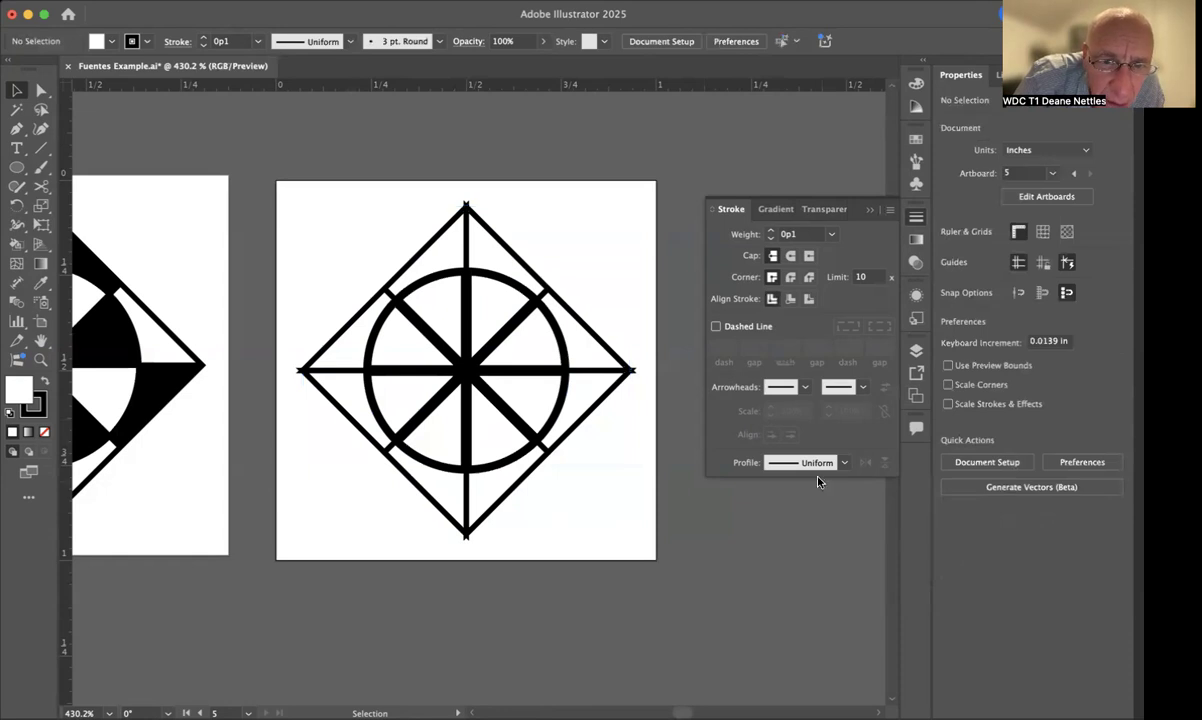
Examine the divided group's paths and corners in outline view, return to preview and leave nothing selected.
key(a)
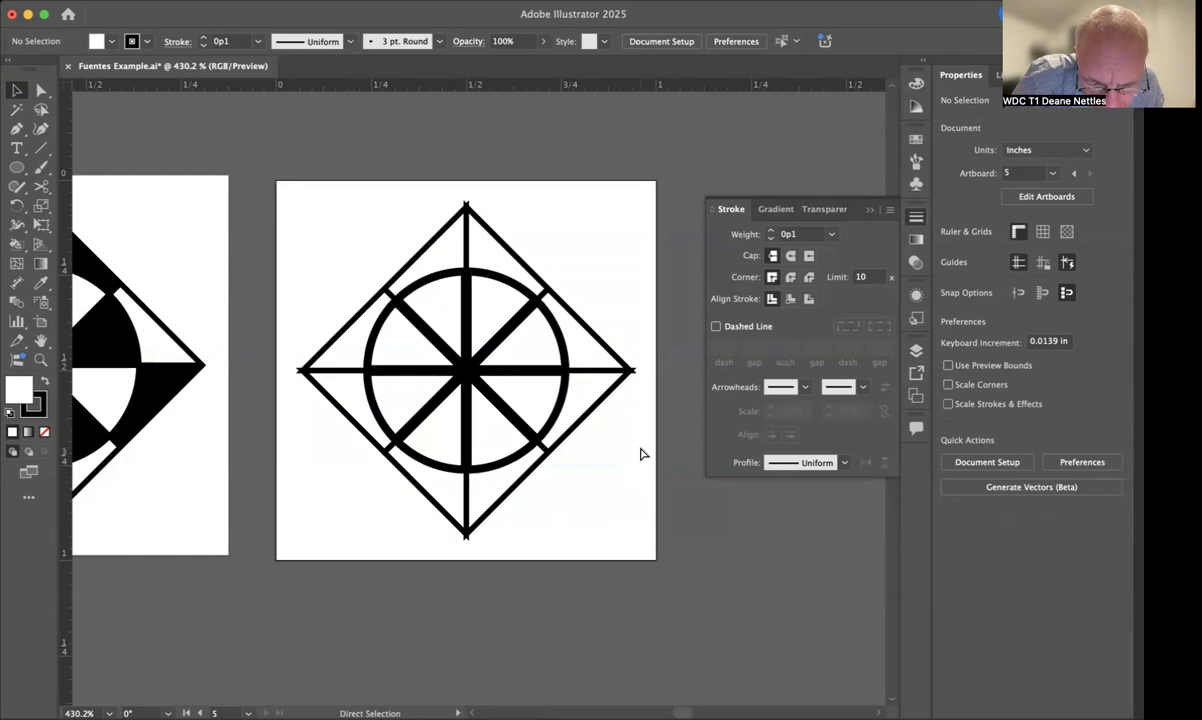
key(super+y)
key(z)
drag(418, 275, 633, 411)
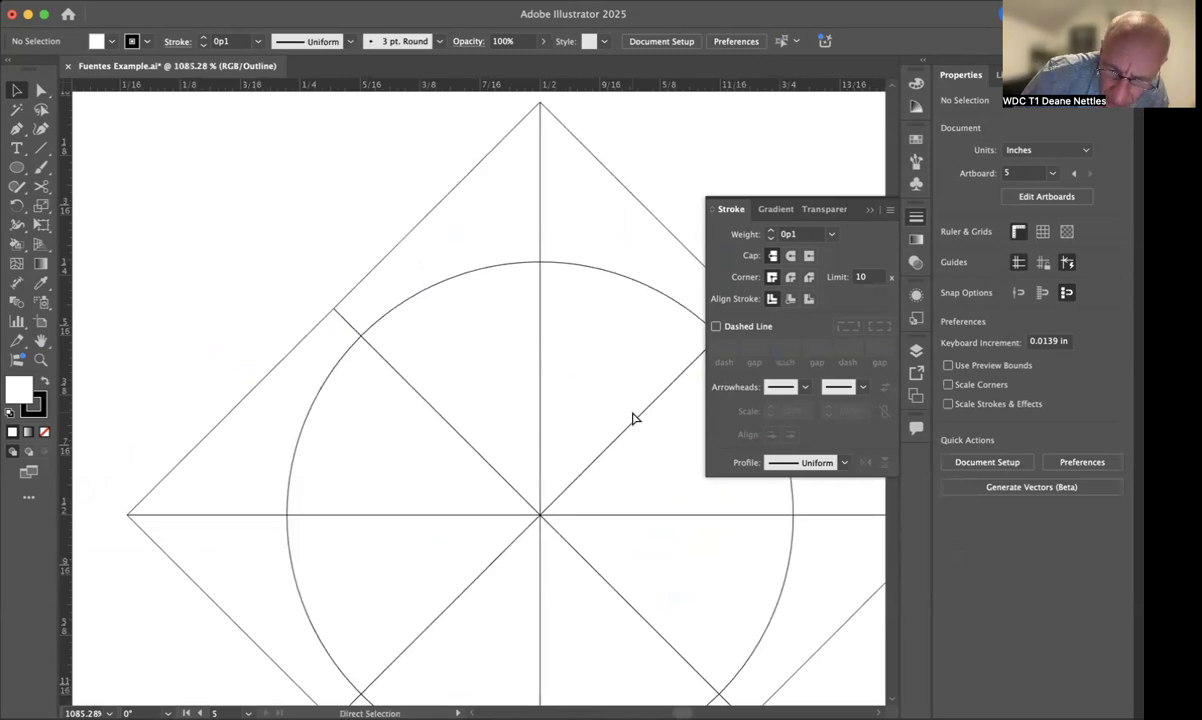
key(super+0)
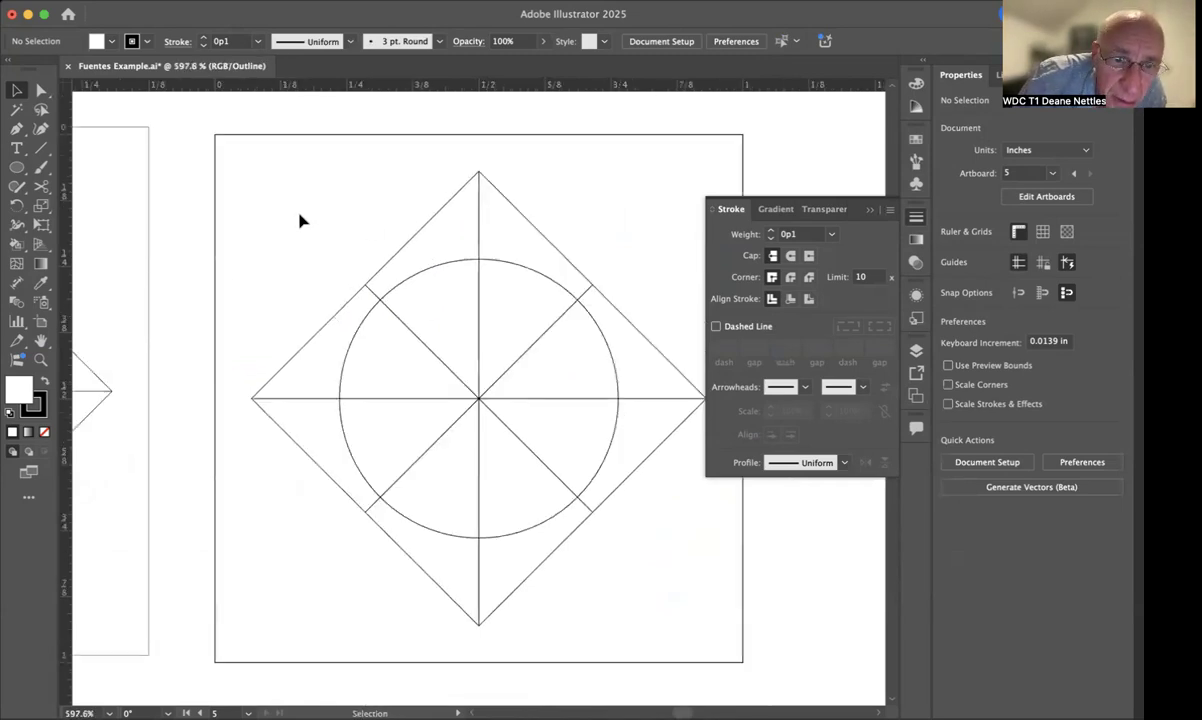
mouse_move(285, 203)
mouse_down()
mouse_move(553, 424)
mouse_move(633, 553)
mouse_up()
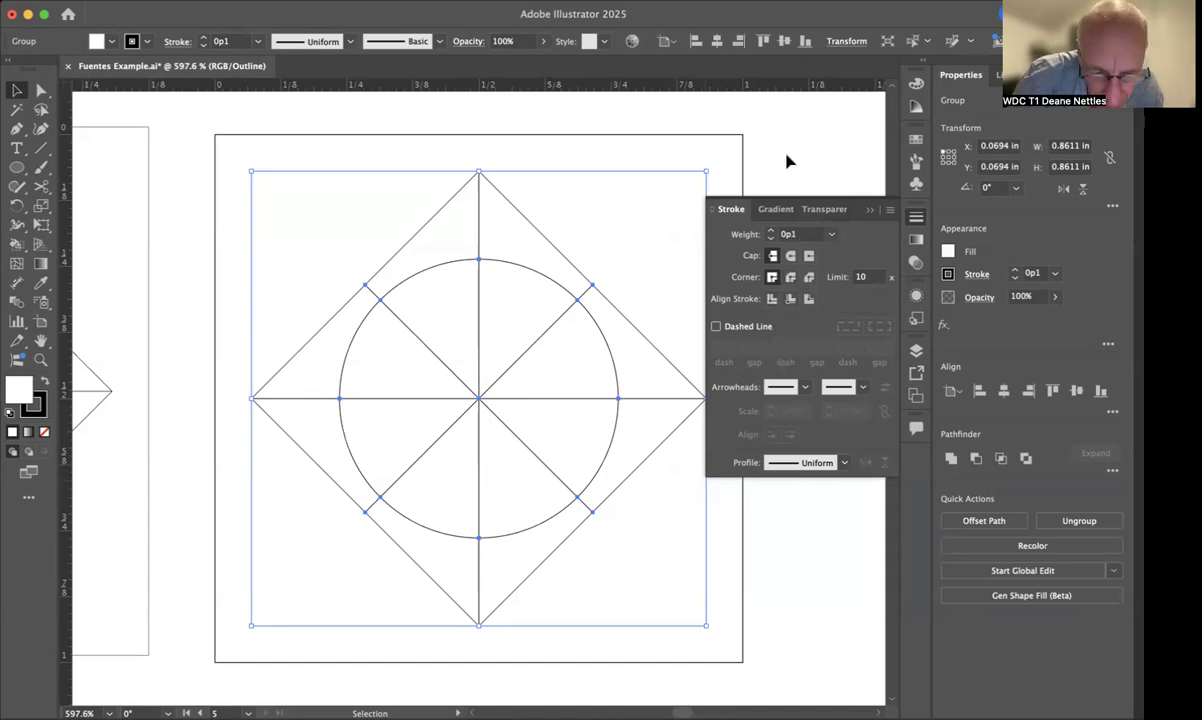
key(super+y)
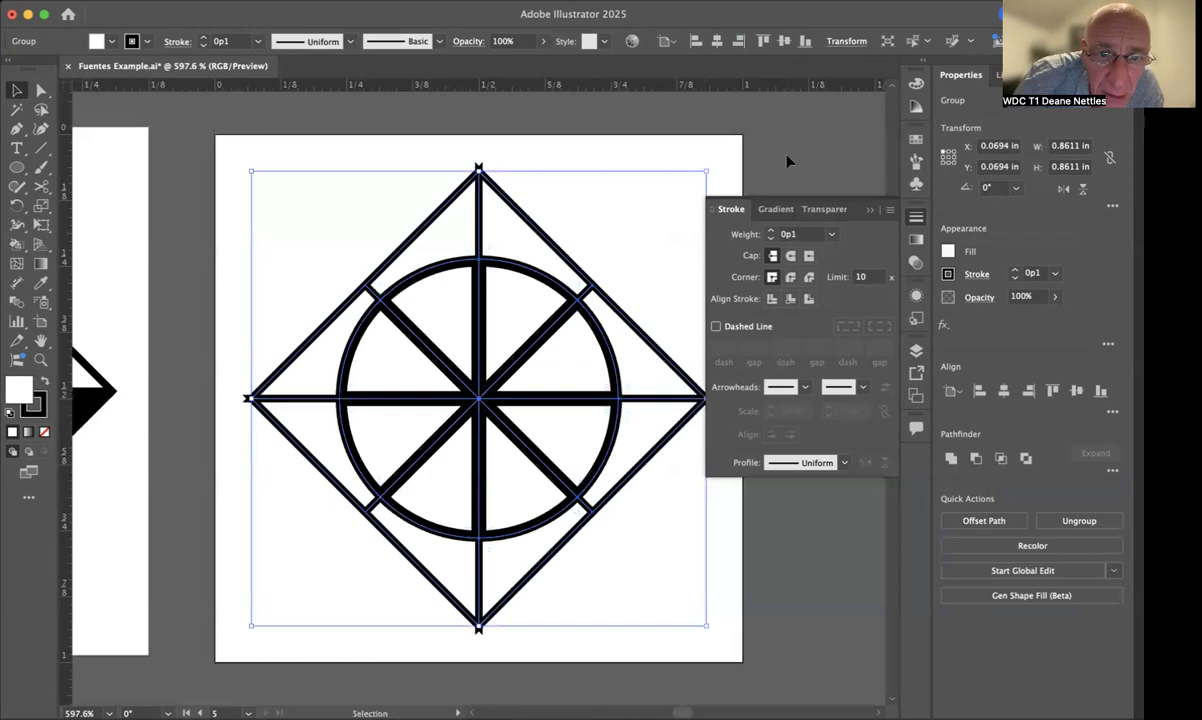
click(505, 160)
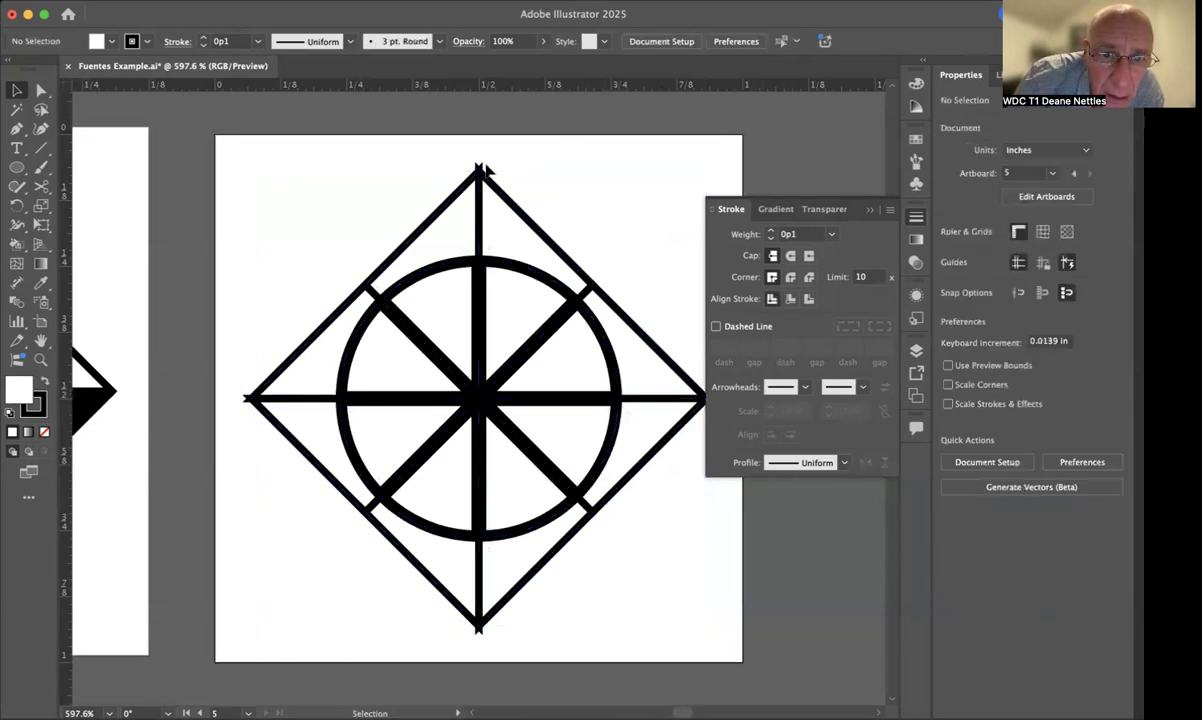
Give the divided group's strokes round joins and round caps and deselect it.
click(479, 170)
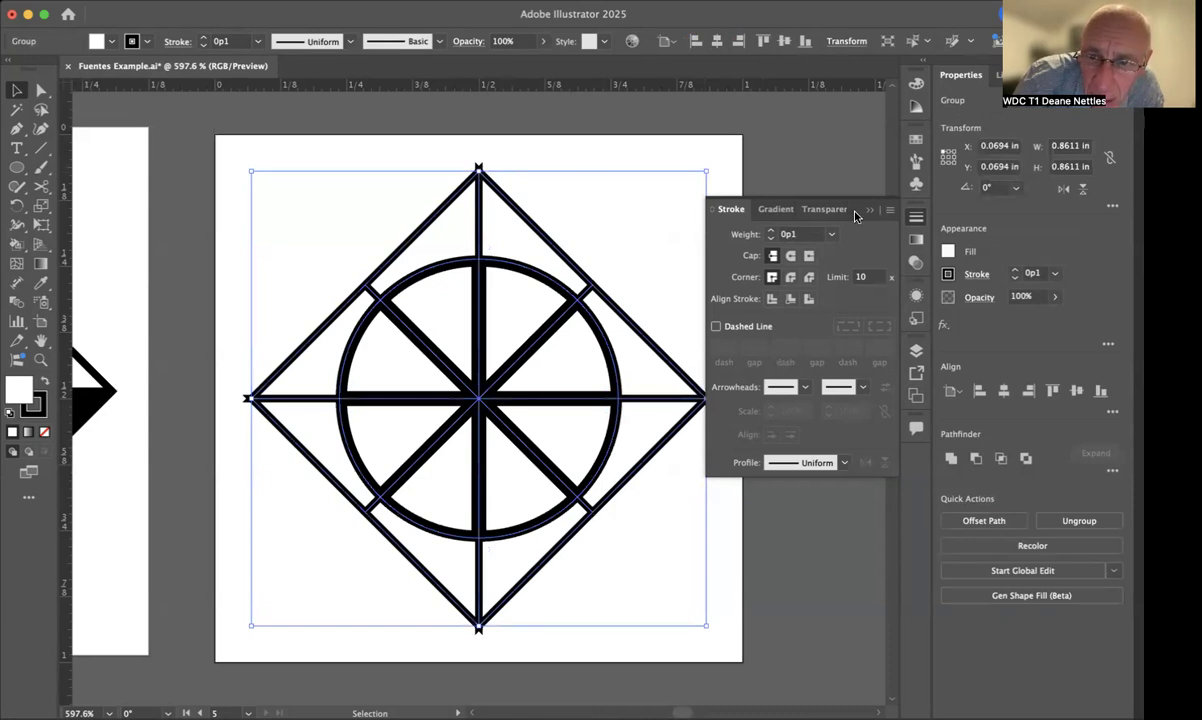
click(790, 278)
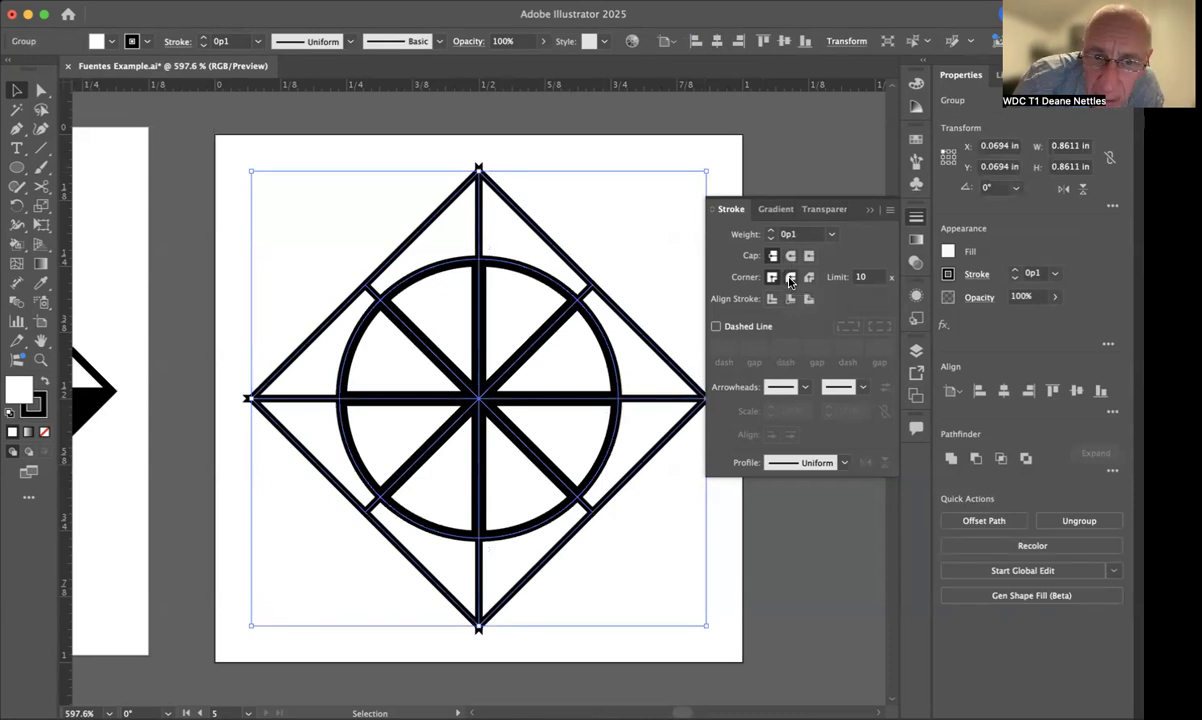
click(790, 257)
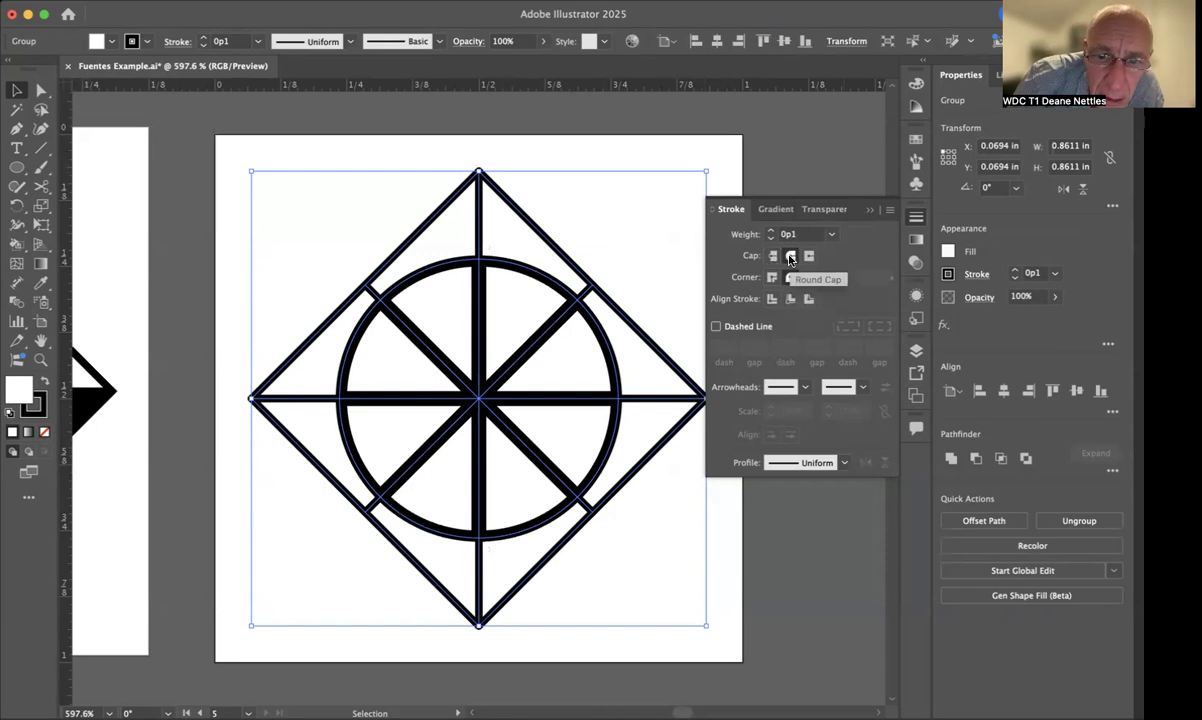
click(727, 178)
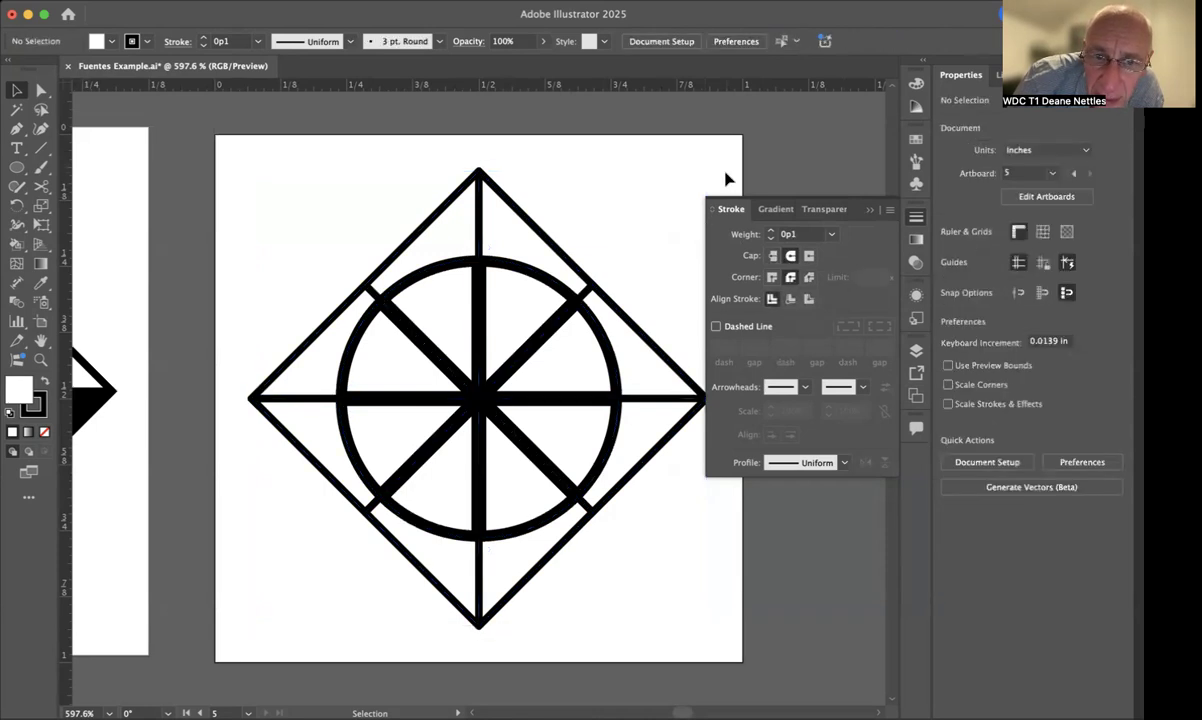
Select only the circle's wedge just clockwise of the upper vertical line and set its stroke weight to 0p0.5.
click(507, 270)
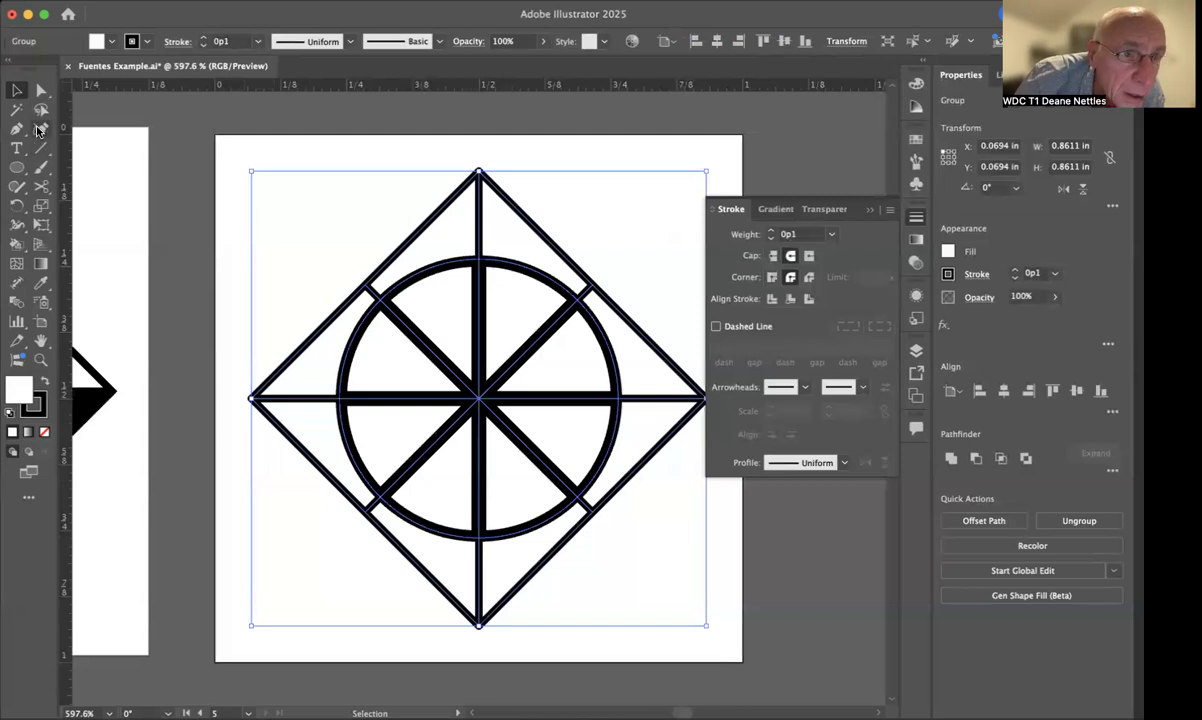
click(41, 91)
click(303, 141)
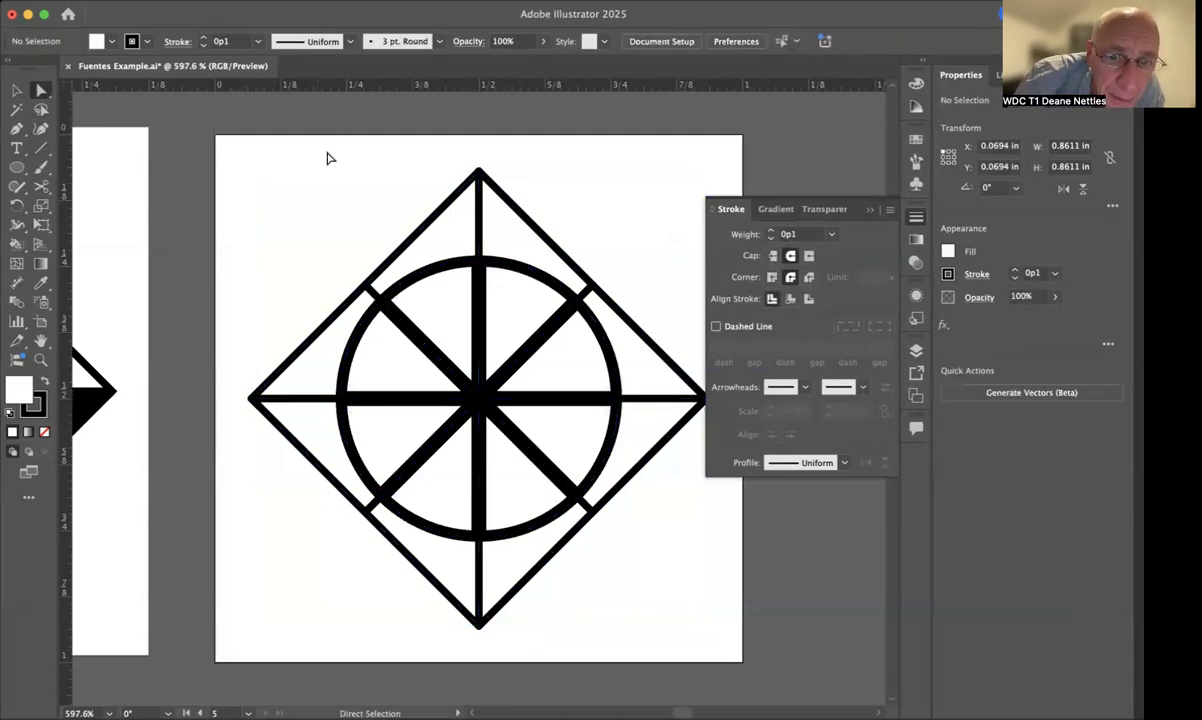
click(516, 270)
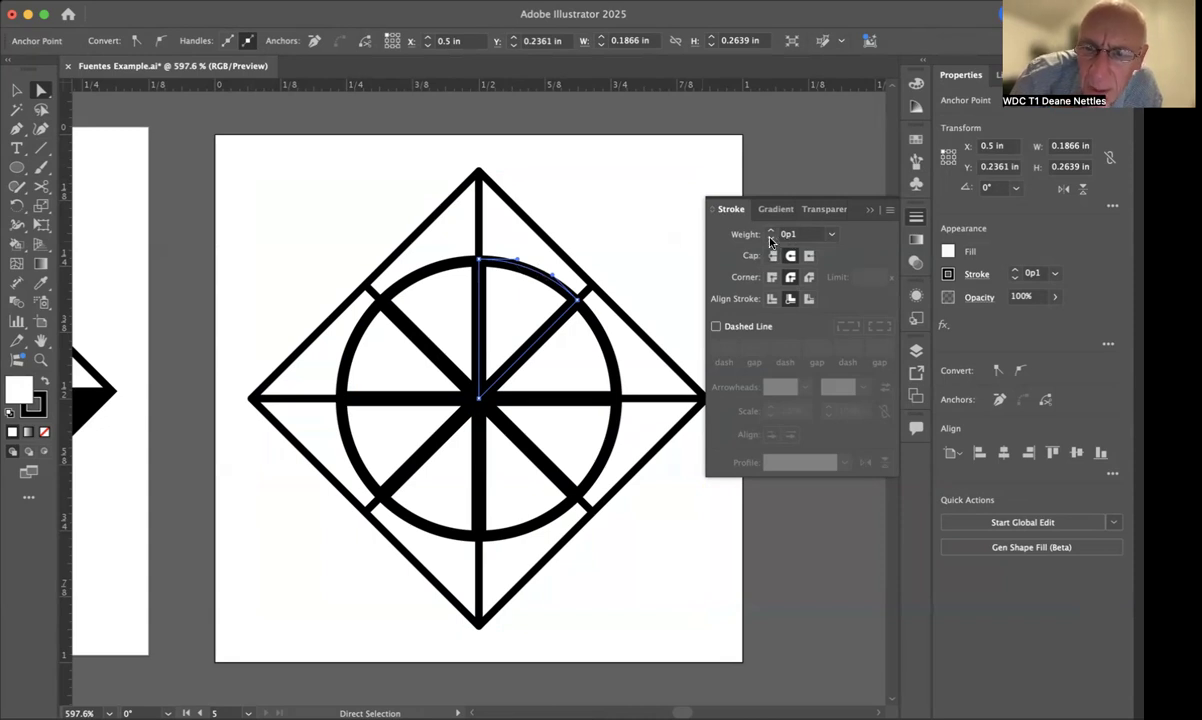
click(771, 238)
click(771, 238)
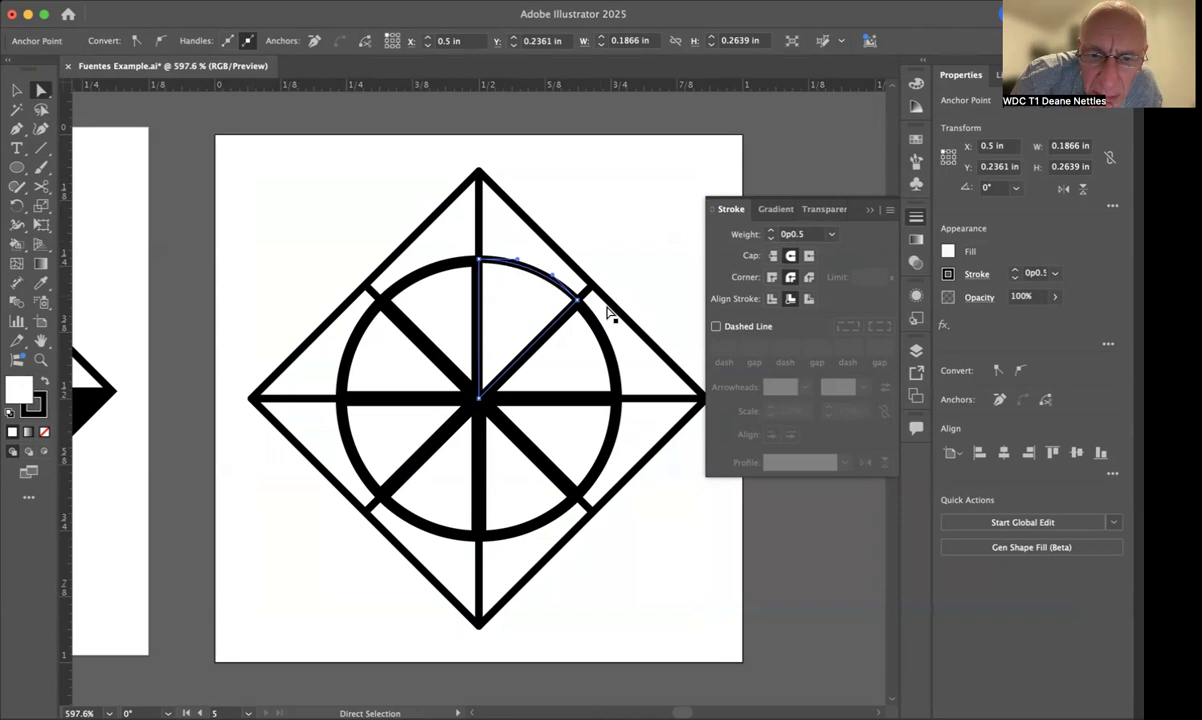
Set the stroke weight of the remaining three wedges in the circle's right half to 0p0.5, one after another.
click(565, 316)
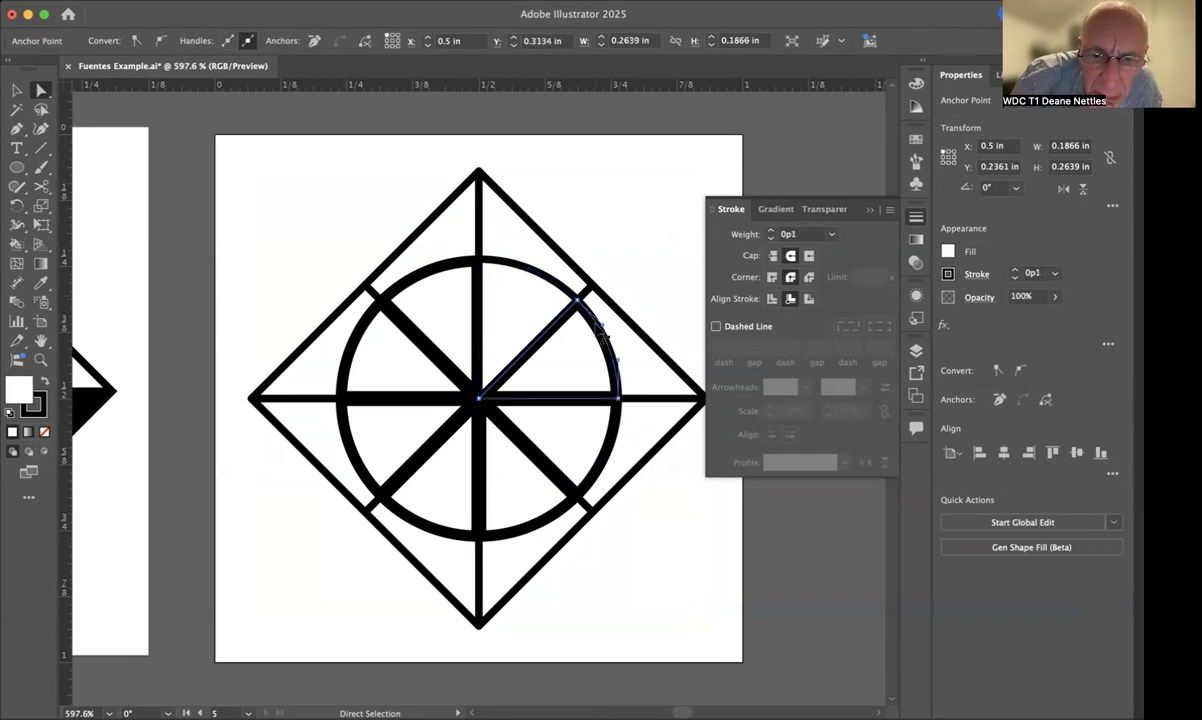
click(771, 238)
click(771, 238)
click(618, 434)
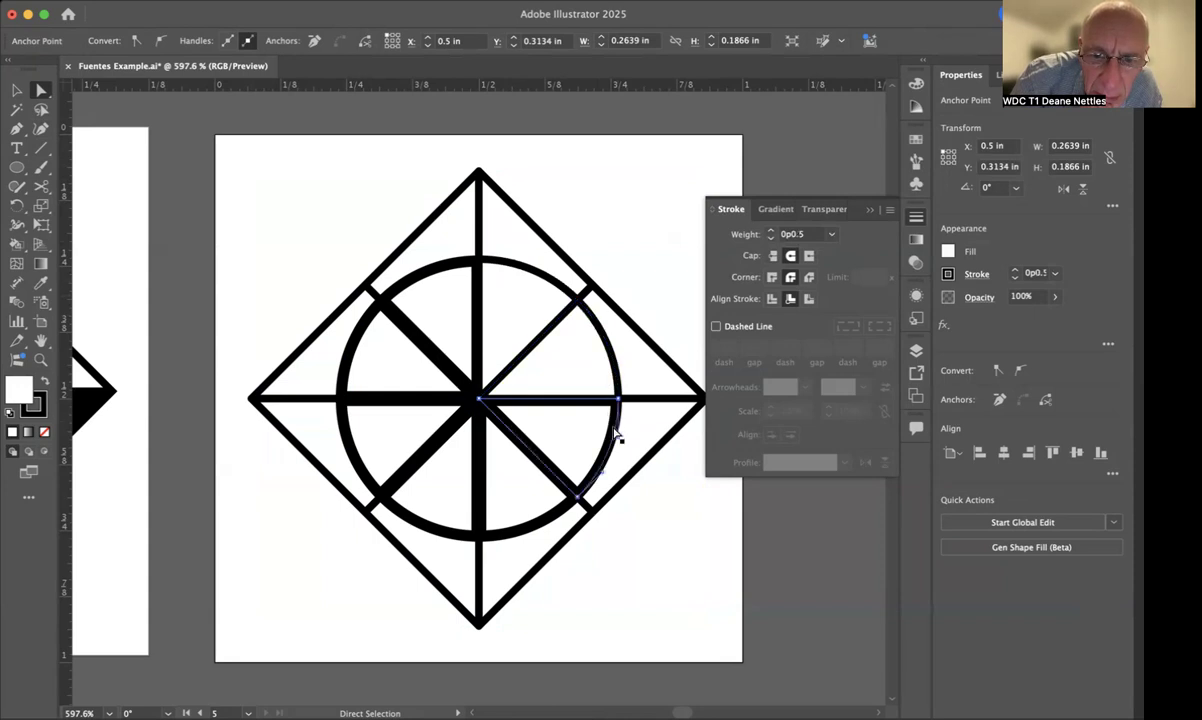
click(771, 238)
click(771, 238)
click(521, 493)
click(771, 238)
click(771, 238)
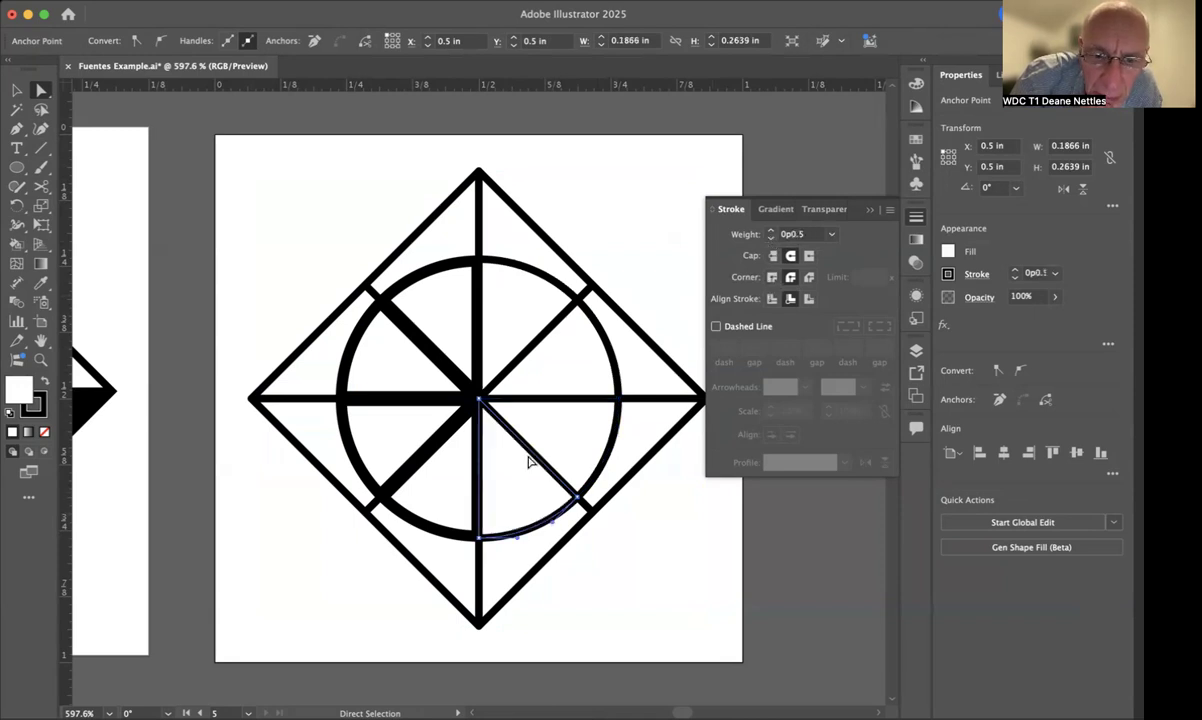
Select the four wedges of the circle's left half together, set their stroke weight to 0p0.5 and deselect them.
click(417, 520)
shift+click(341, 435)
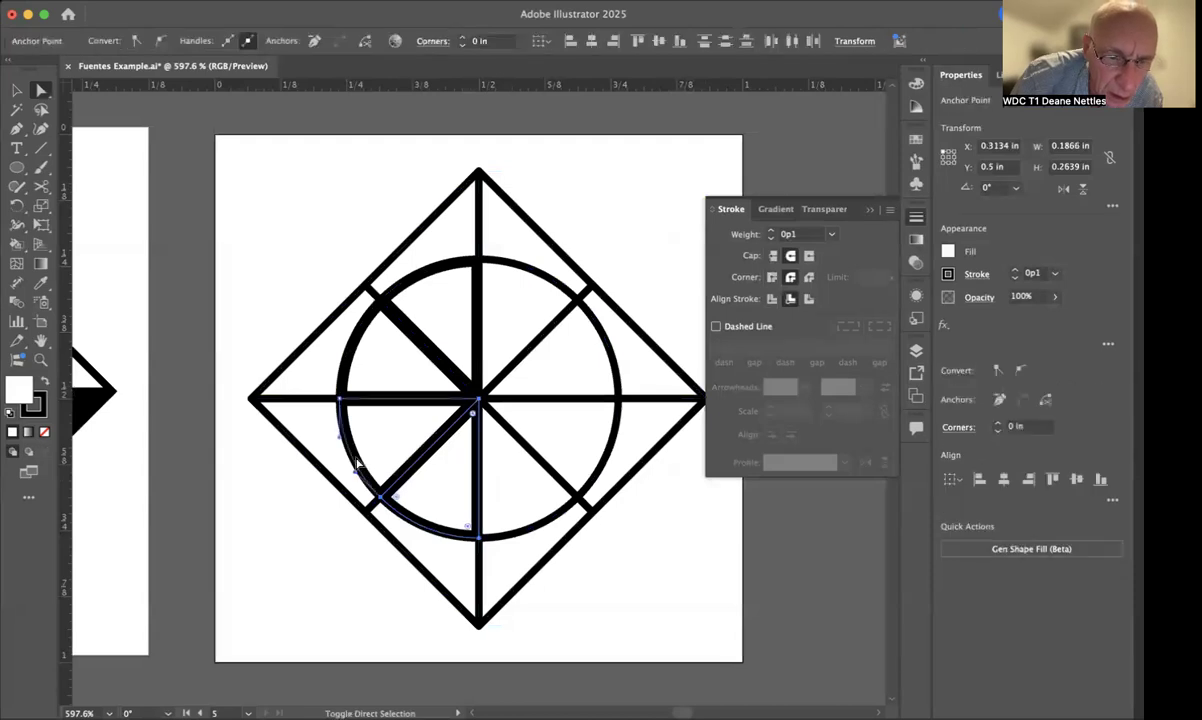
shift+click(430, 272)
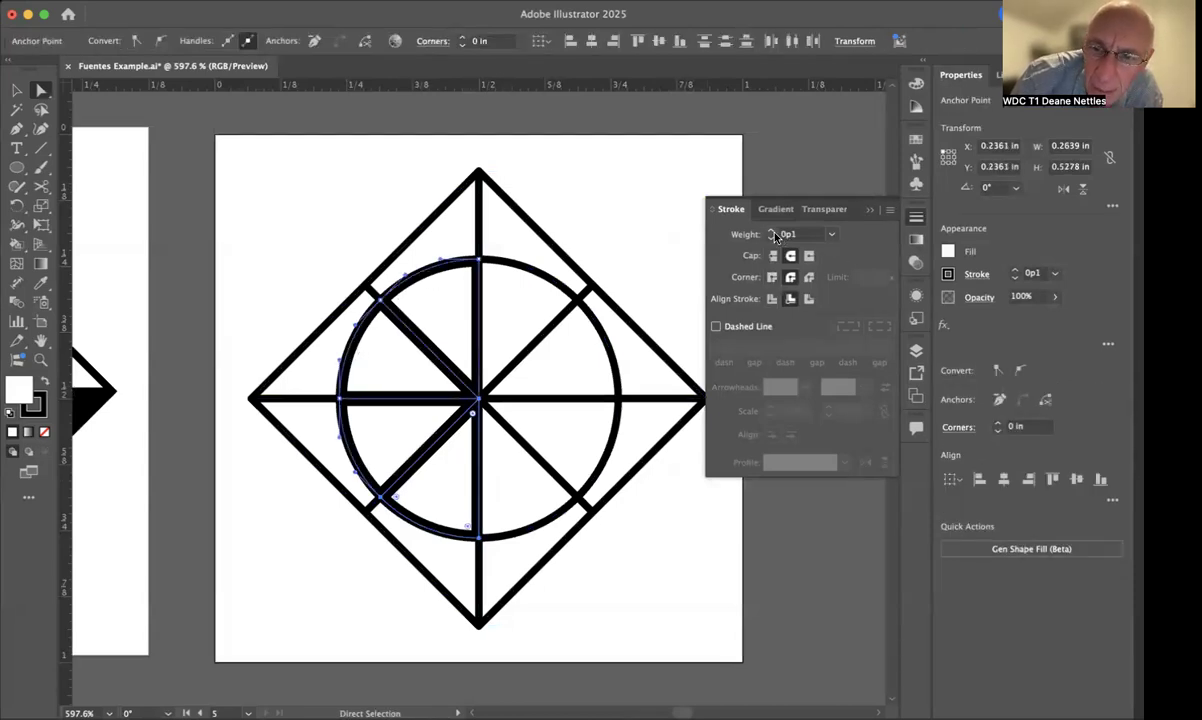
click(771, 239)
click(771, 239)
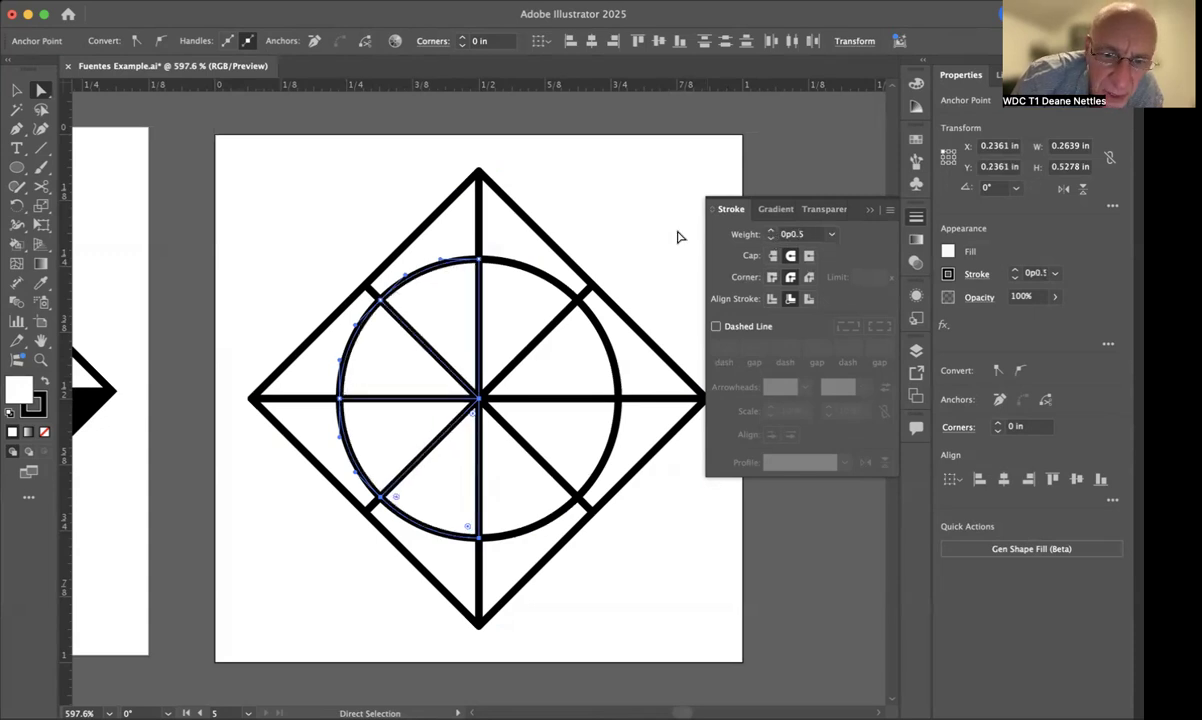
click(622, 229)
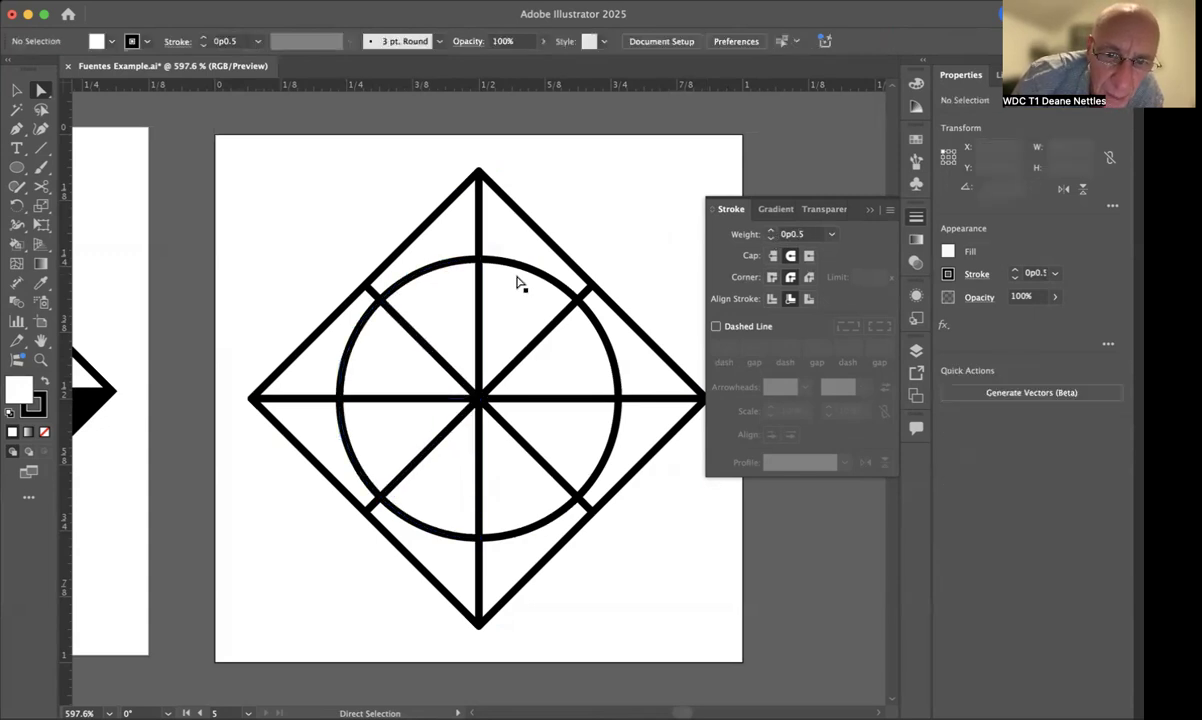
Fill the piece outside the circle just clockwise of the diamond's top corner with black.
click(519, 218)
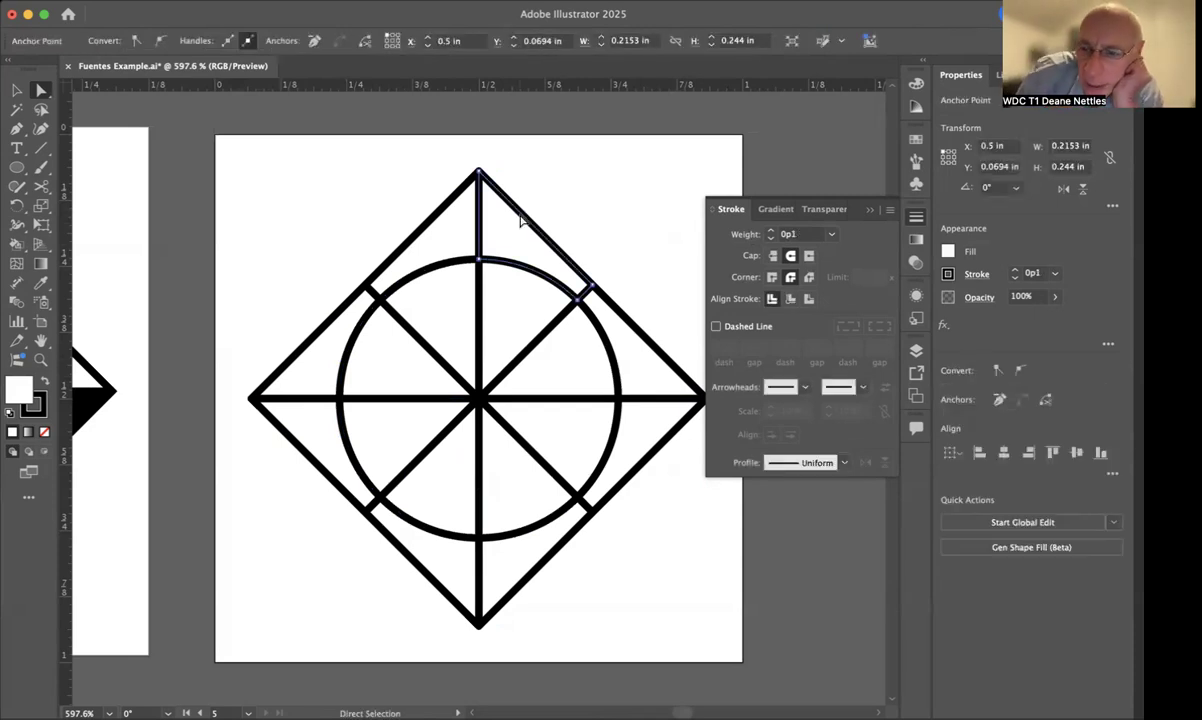
click(942, 253)
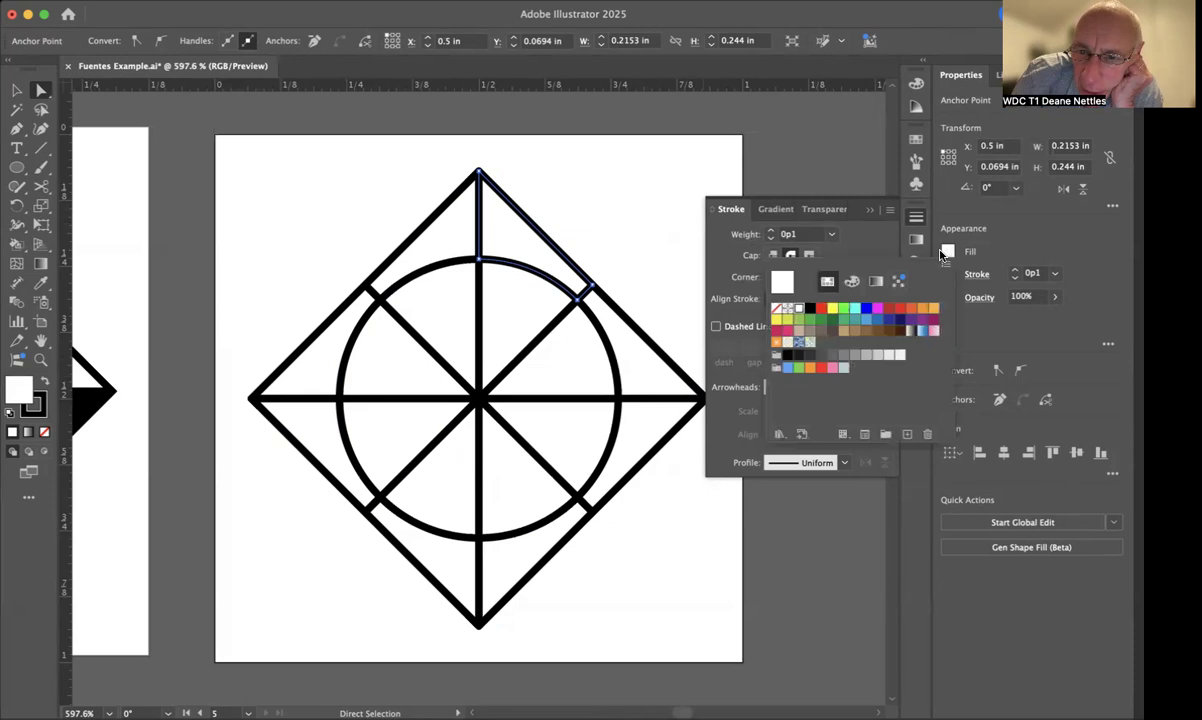
click(810, 307)
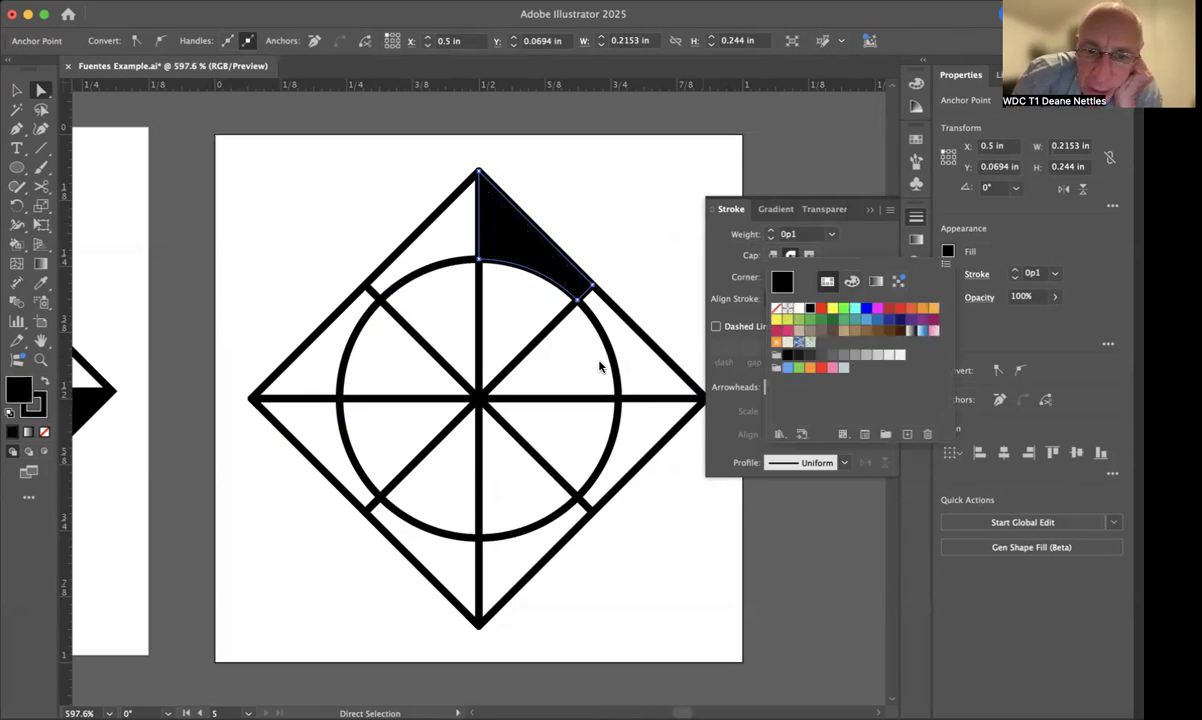
click(540, 343)
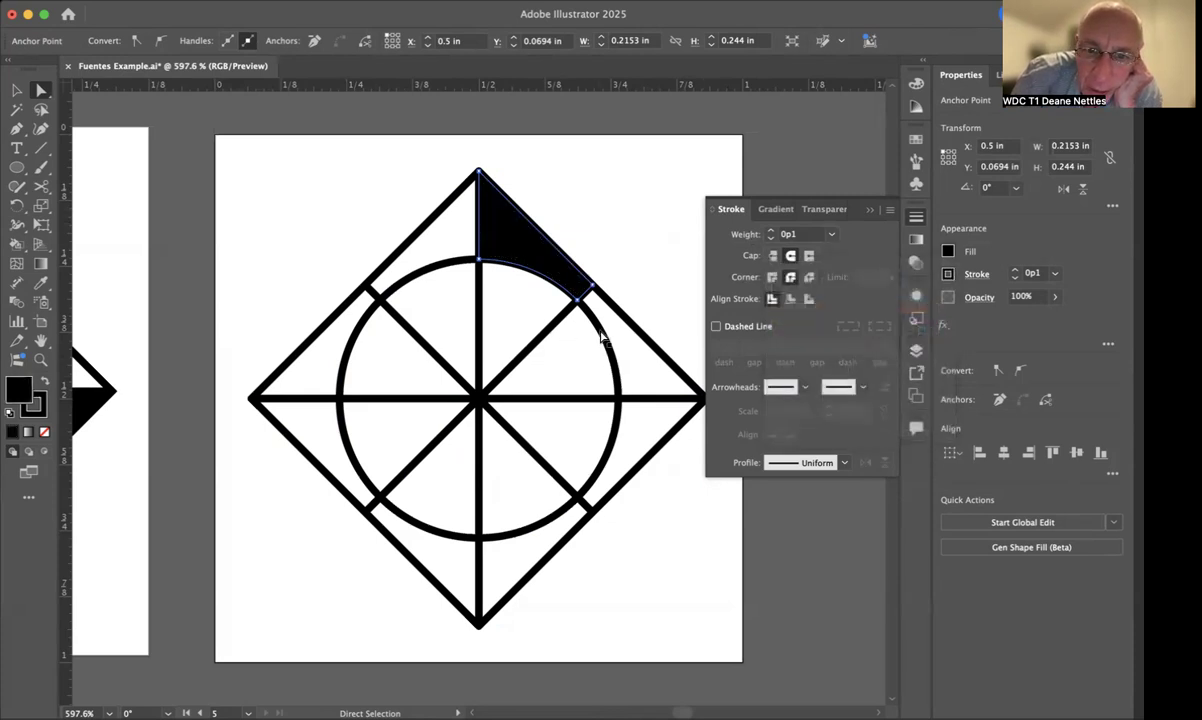
Fill the circle's wedge just above the horizontal line in the right half with black.
click(537, 343)
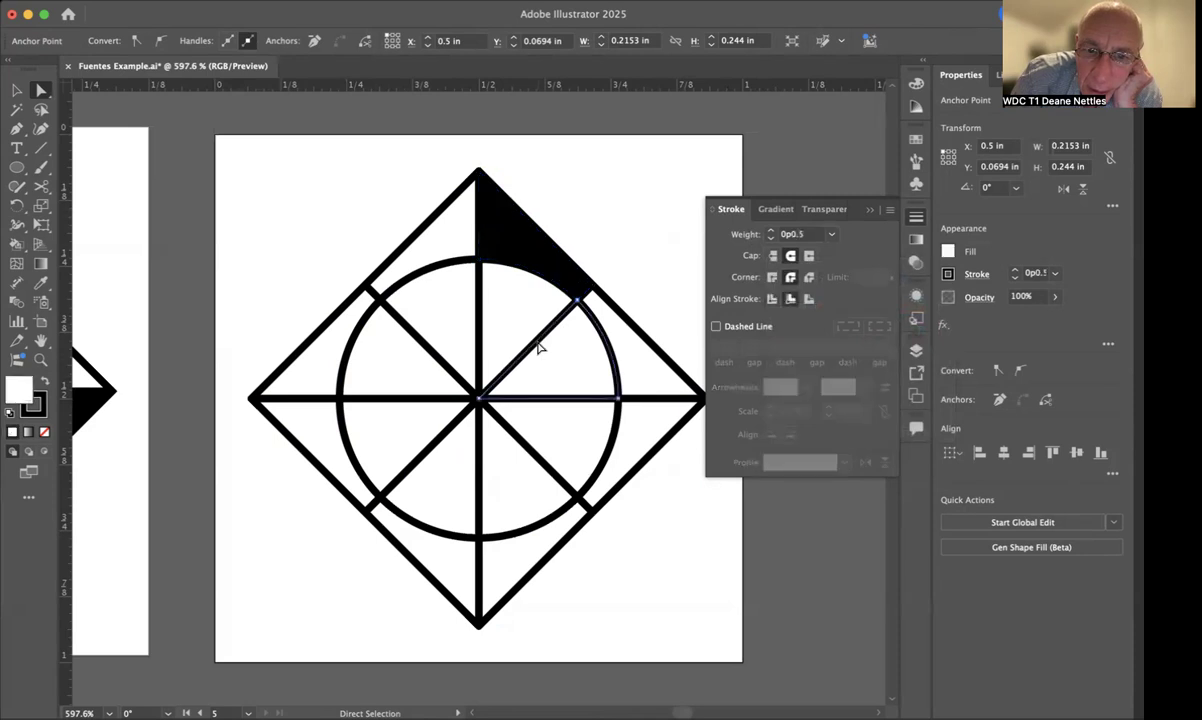
click(948, 253)
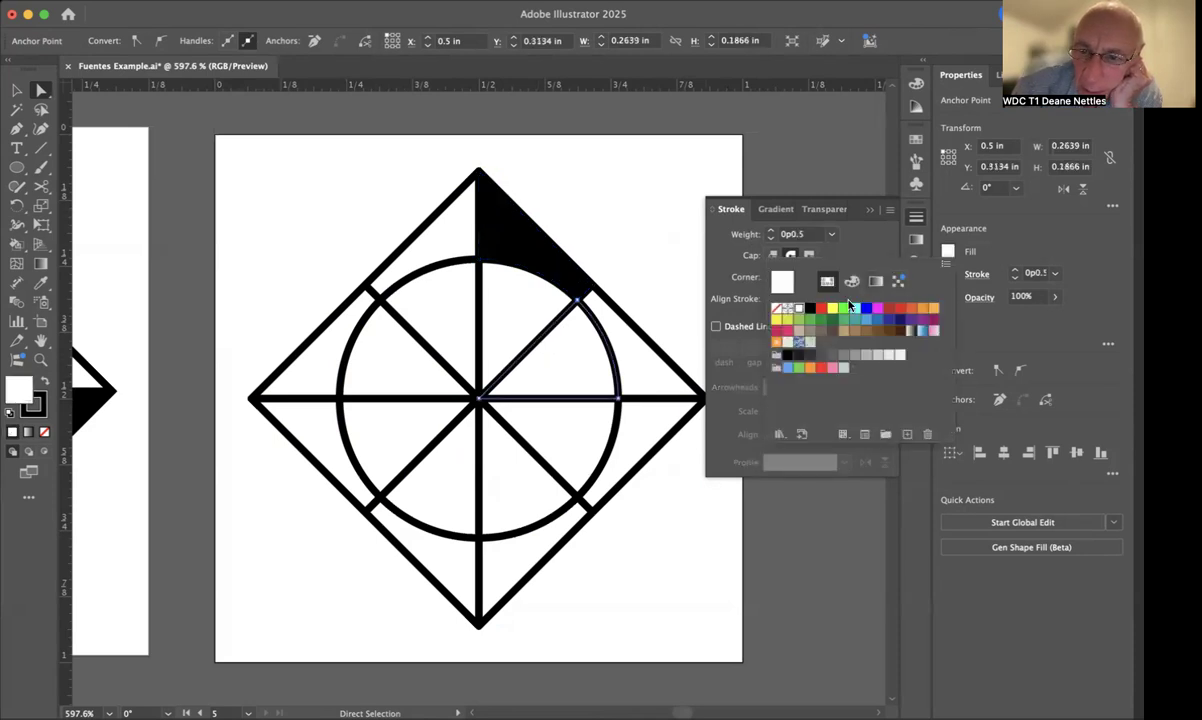
click(810, 310)
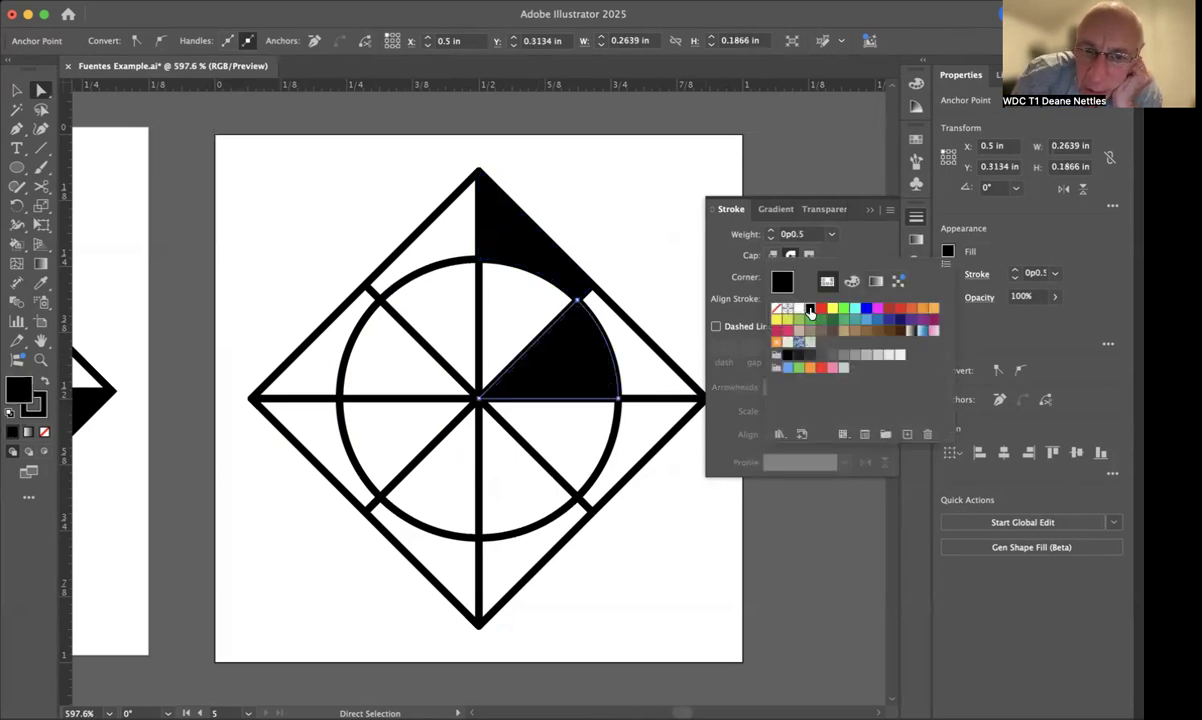
click(660, 443)
Fill the piece outside the circle just below the diamond's right corner with black and deselect it.
click(663, 447)
click(663, 447)
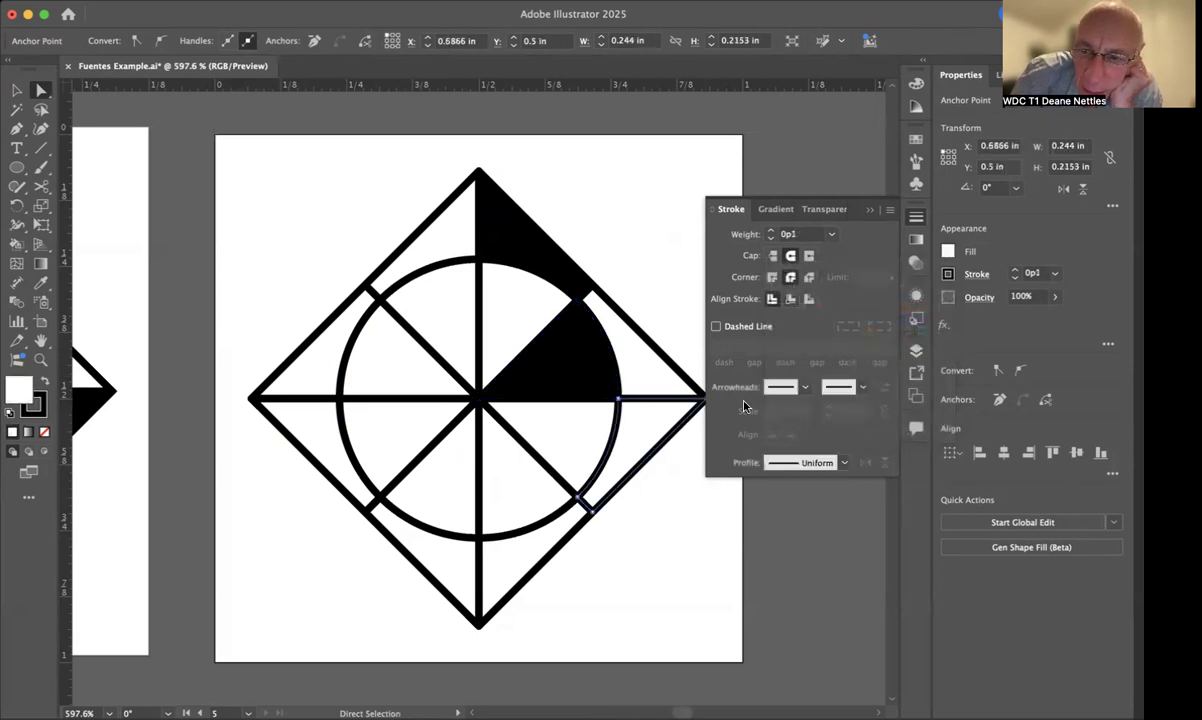
click(948, 253)
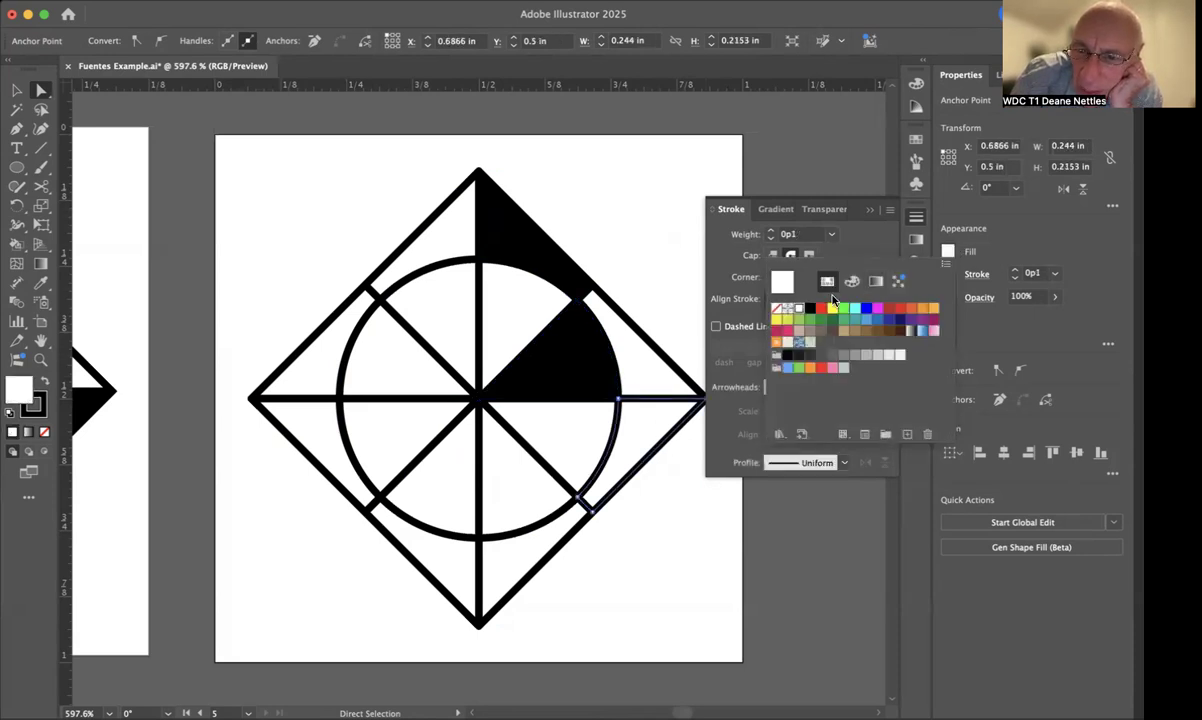
click(809, 309)
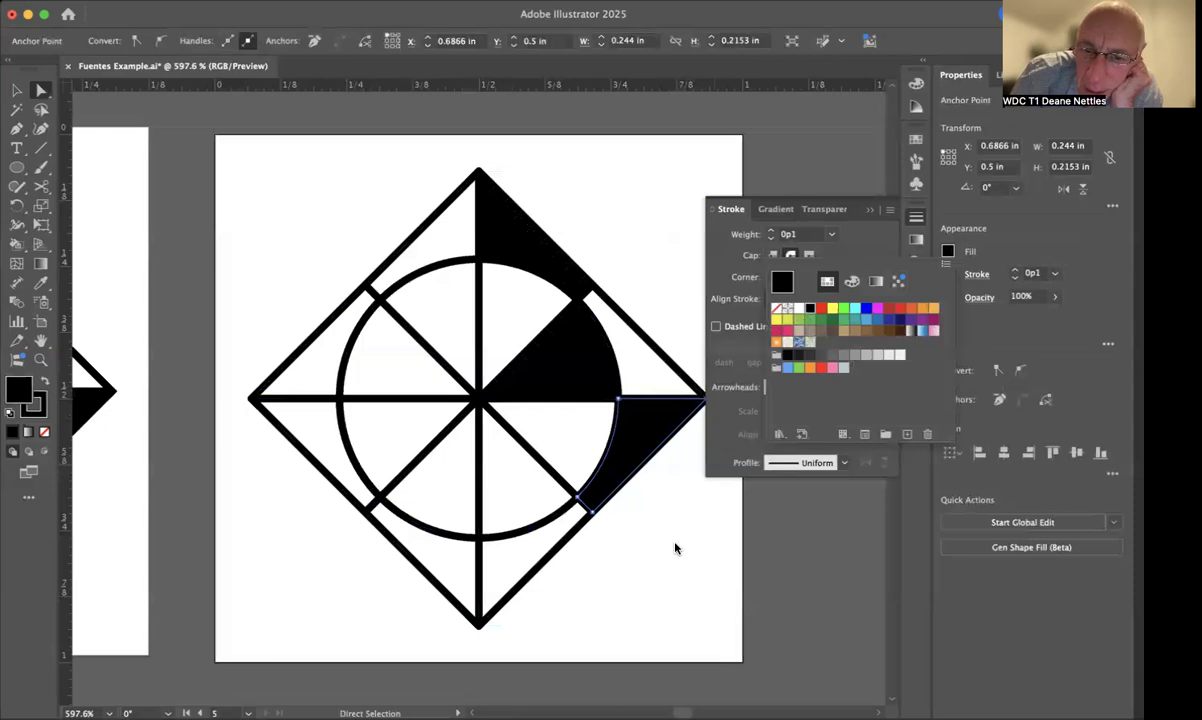
click(678, 490)
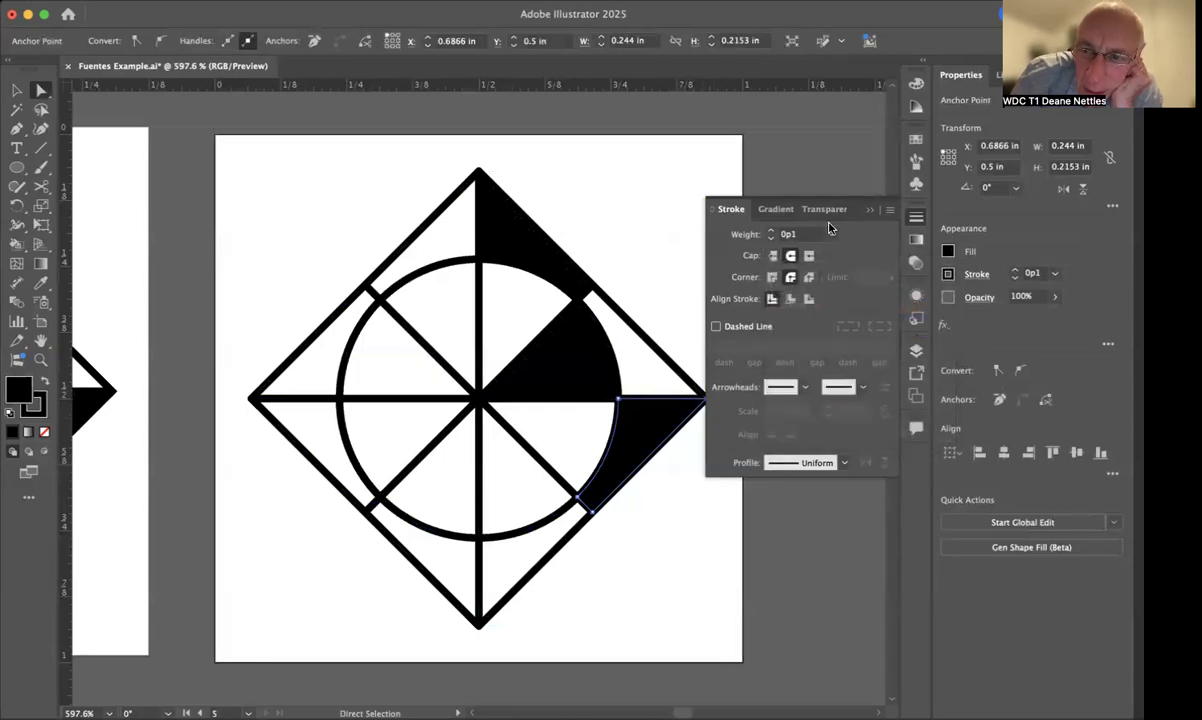
click(651, 218)
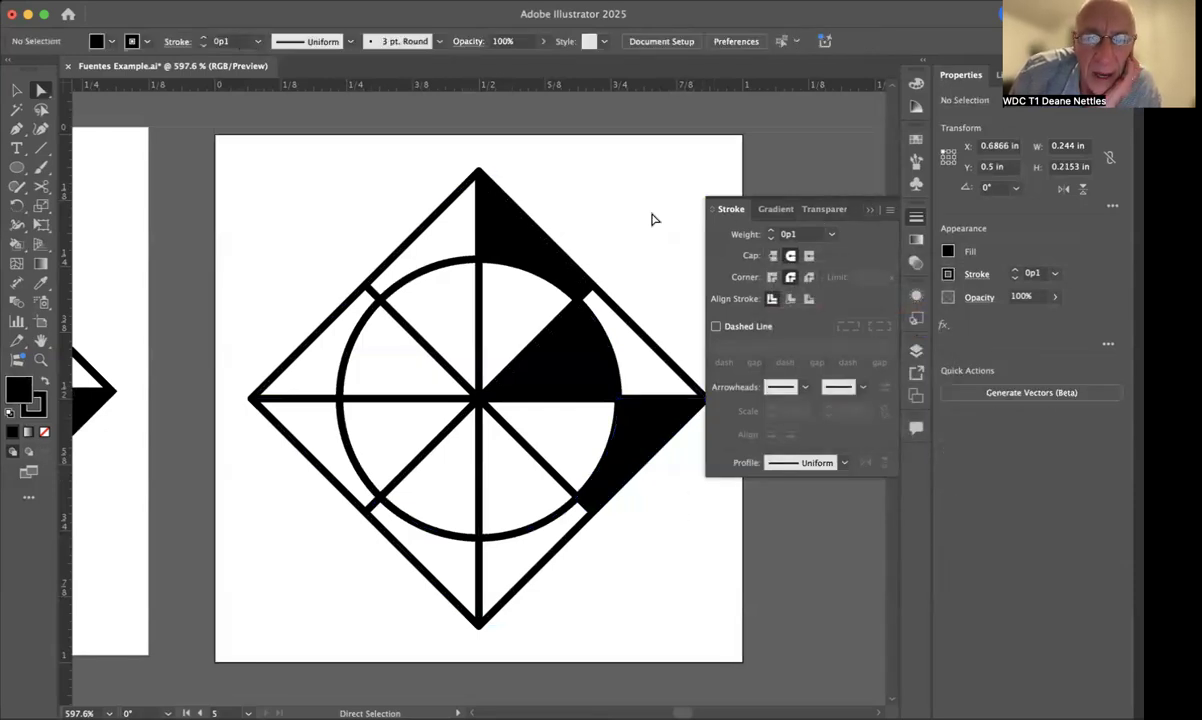
Compare the partly filled diamond on the fifth artboard with the black-and-white pattern on the fourth artboard.
scroll(651, 218, down, 5)
scroll(652, 219, right, 5)
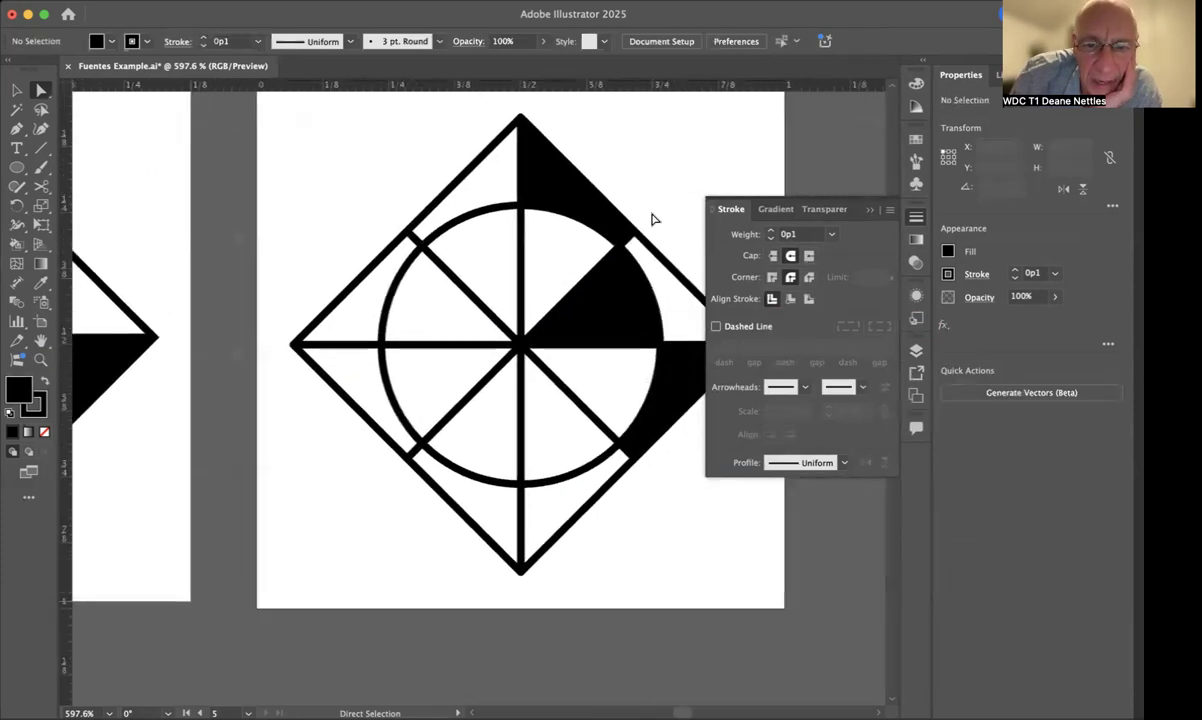
scroll(652, 219, left, 5)
scroll(651, 218, left, 5)
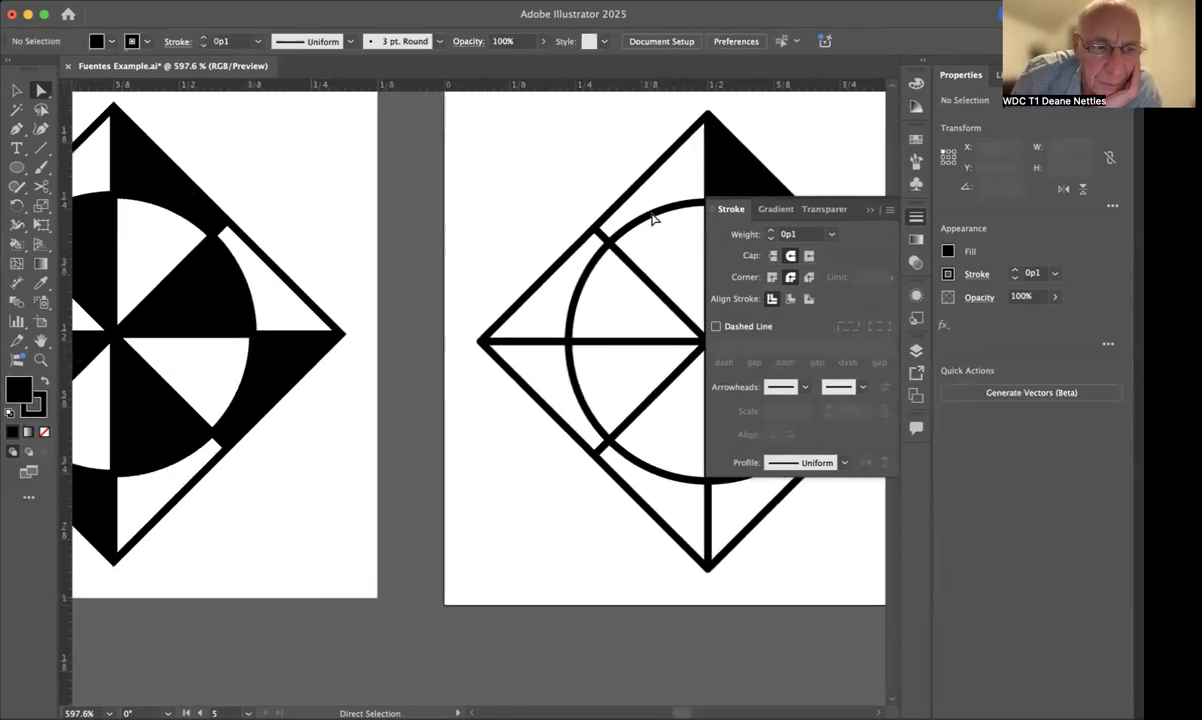
scroll(651, 218, right, 5)
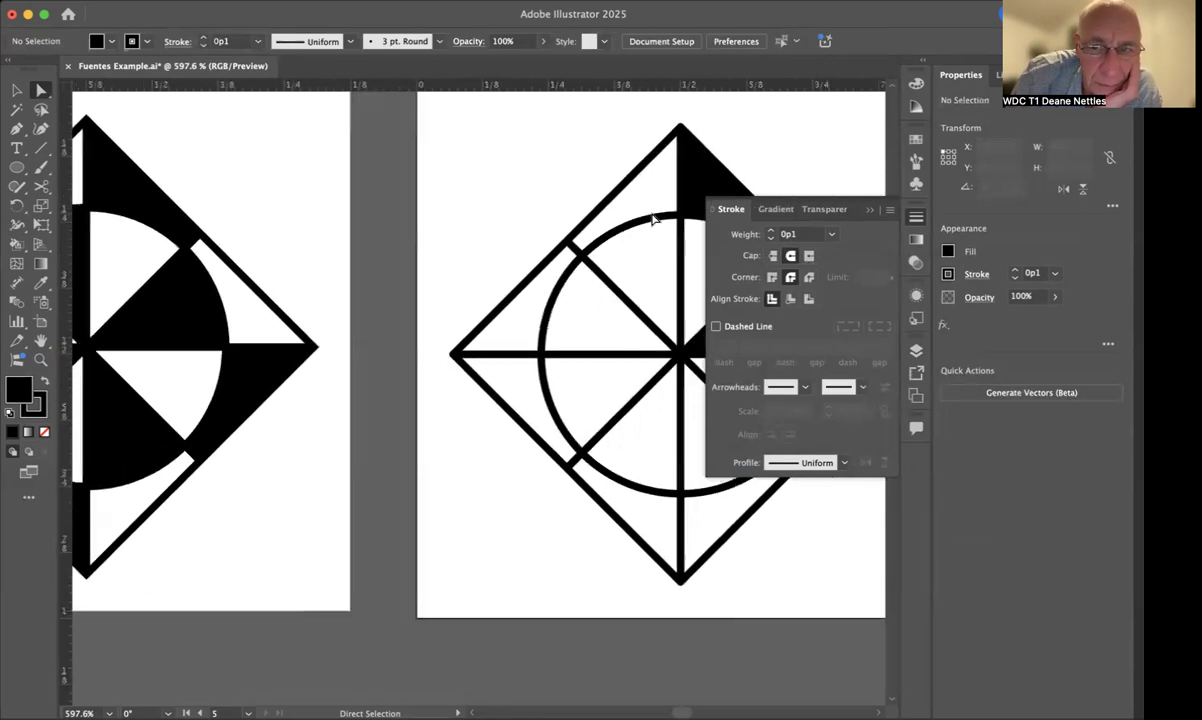
scroll(652, 219, down, 3)
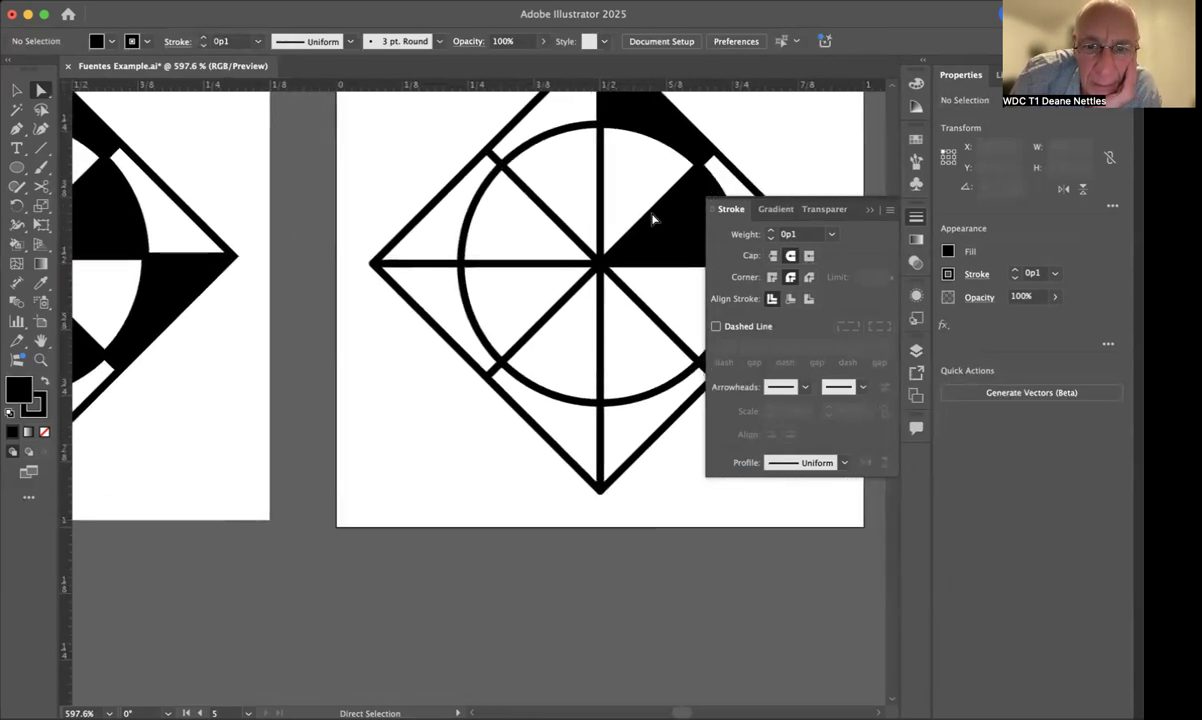
scroll(651, 218, up, 3)
scroll(651, 218, right, 2)
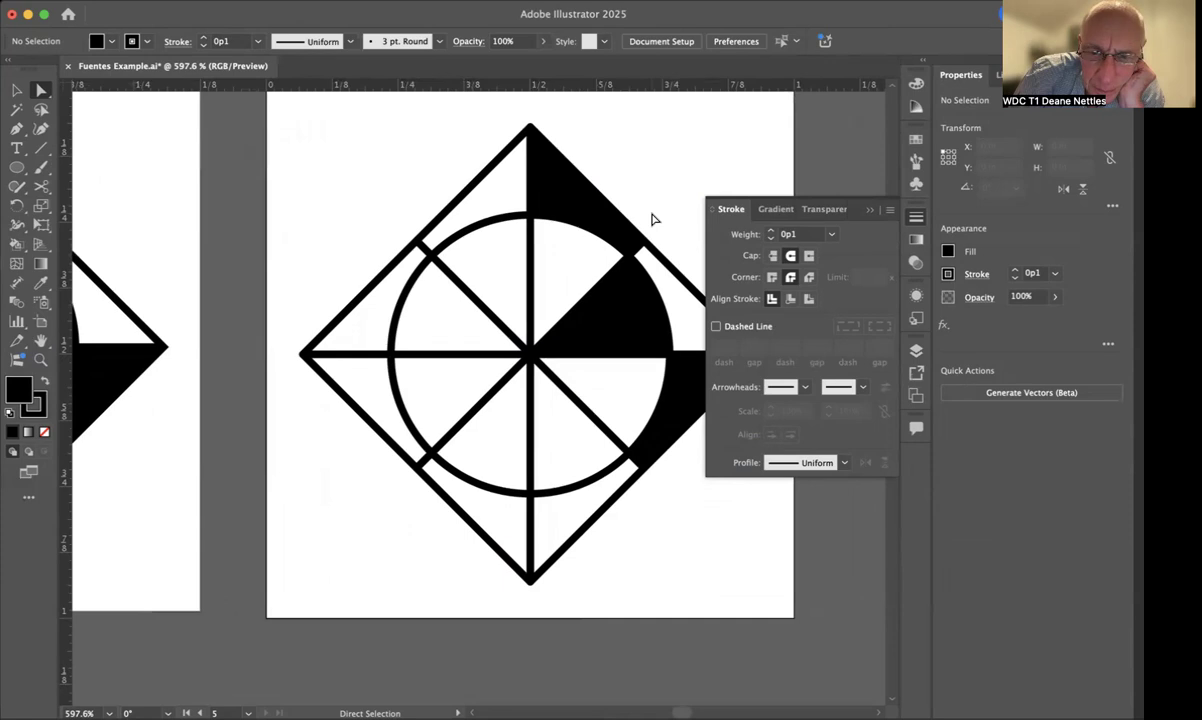
Try moving the black wedge out of the circle beyond the diamond's upper right edge, undo the move and deselect the wedge.
drag(607, 309, 688, 182)
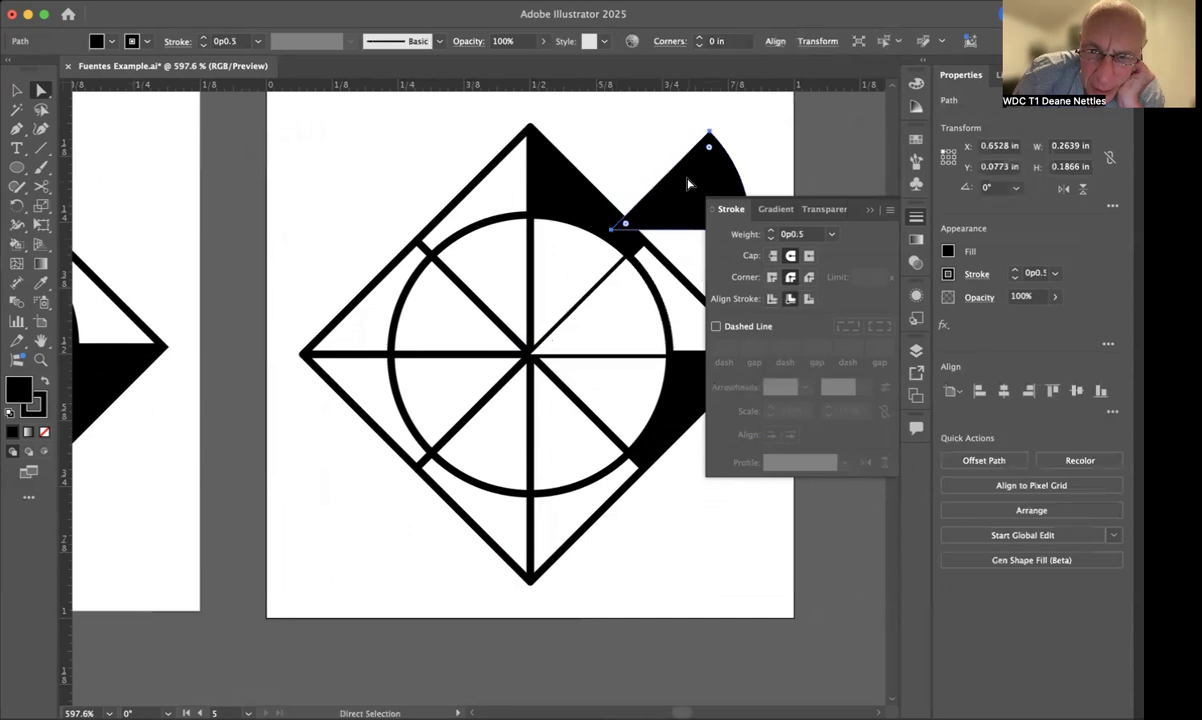
key(v)
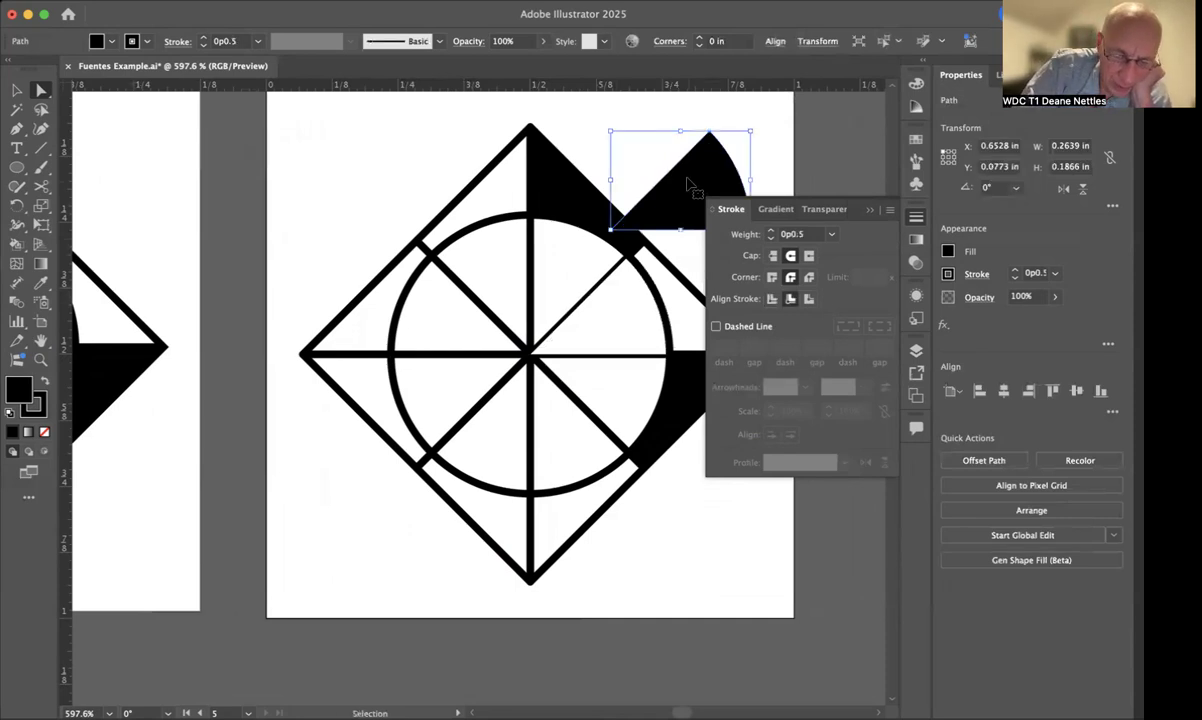
key(super+z)
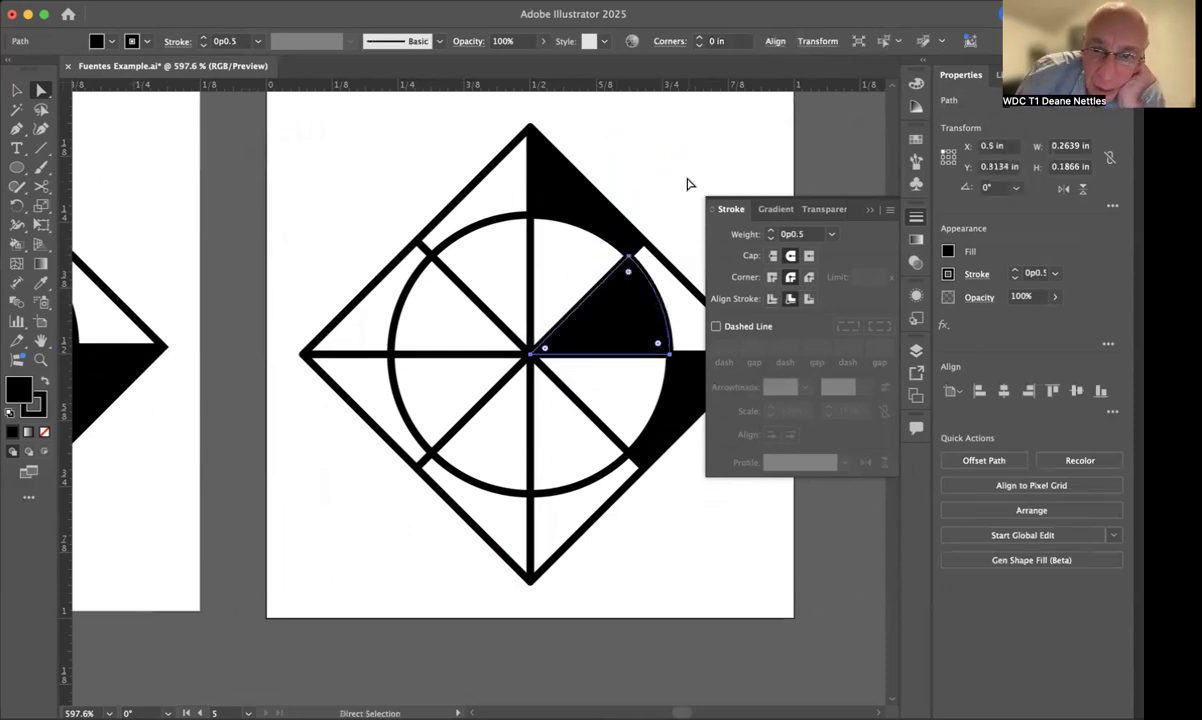
click(665, 193)
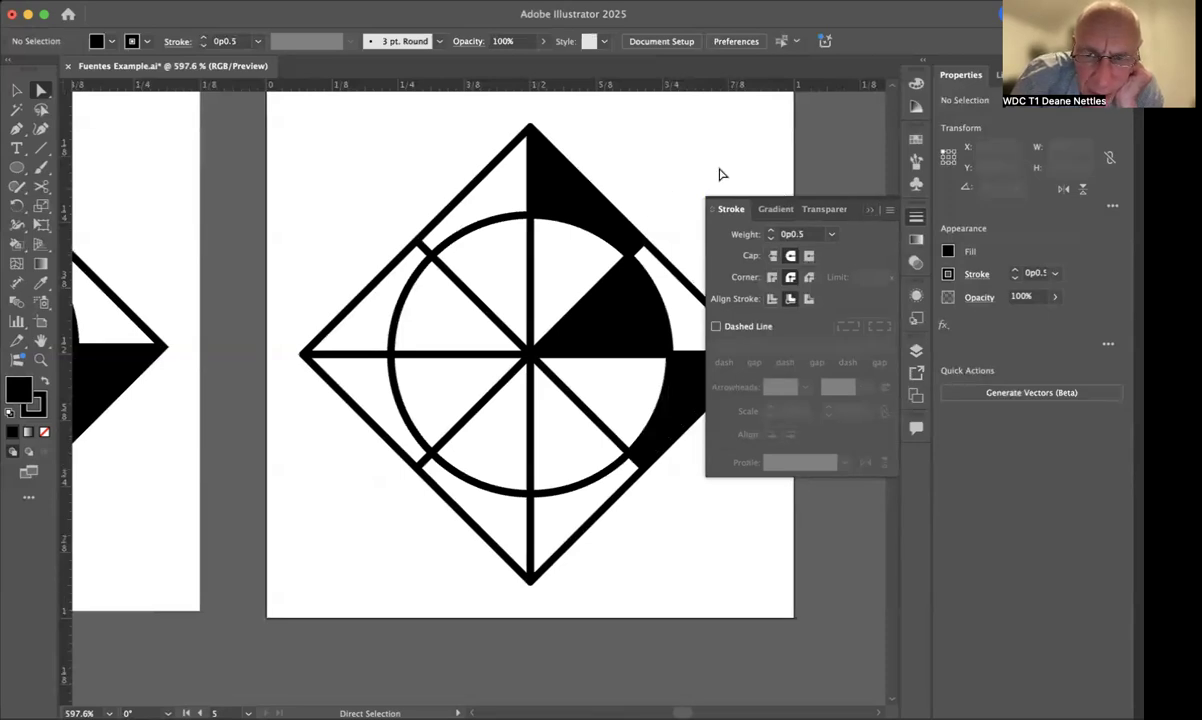
Bring all five artboards into view and collapse the Stroke panel to review the diamond versions side by side.
scroll(718, 161, right, 3)
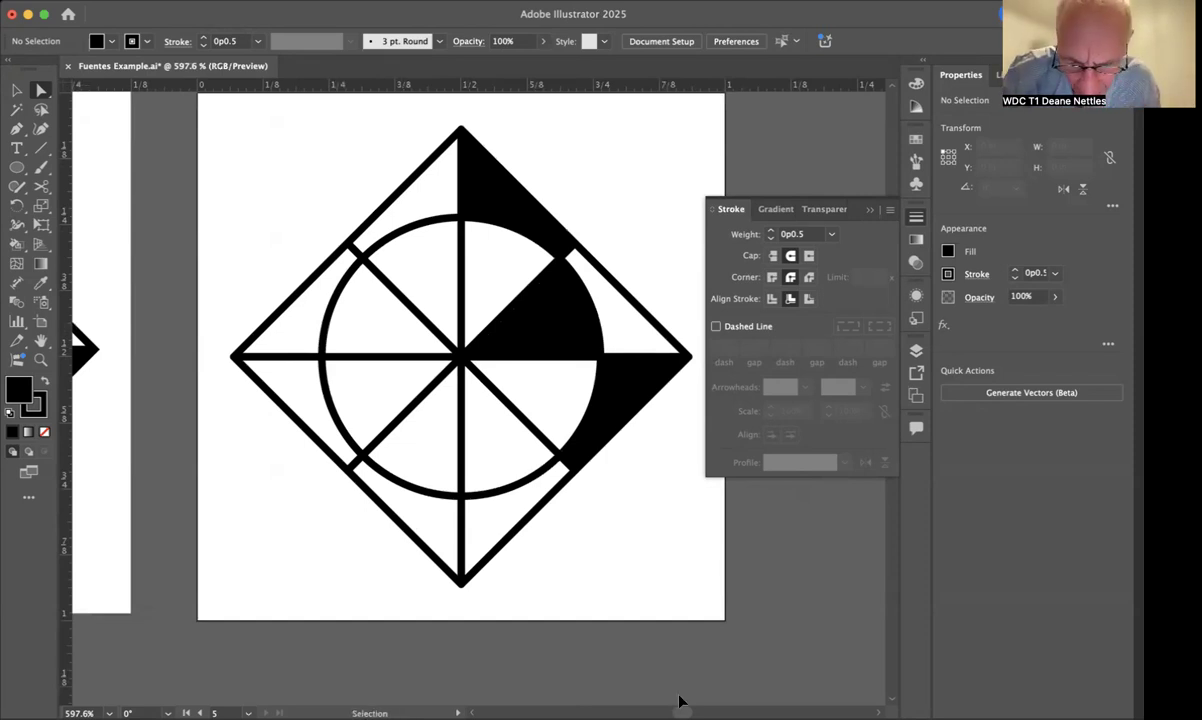
key(super+alt+0)
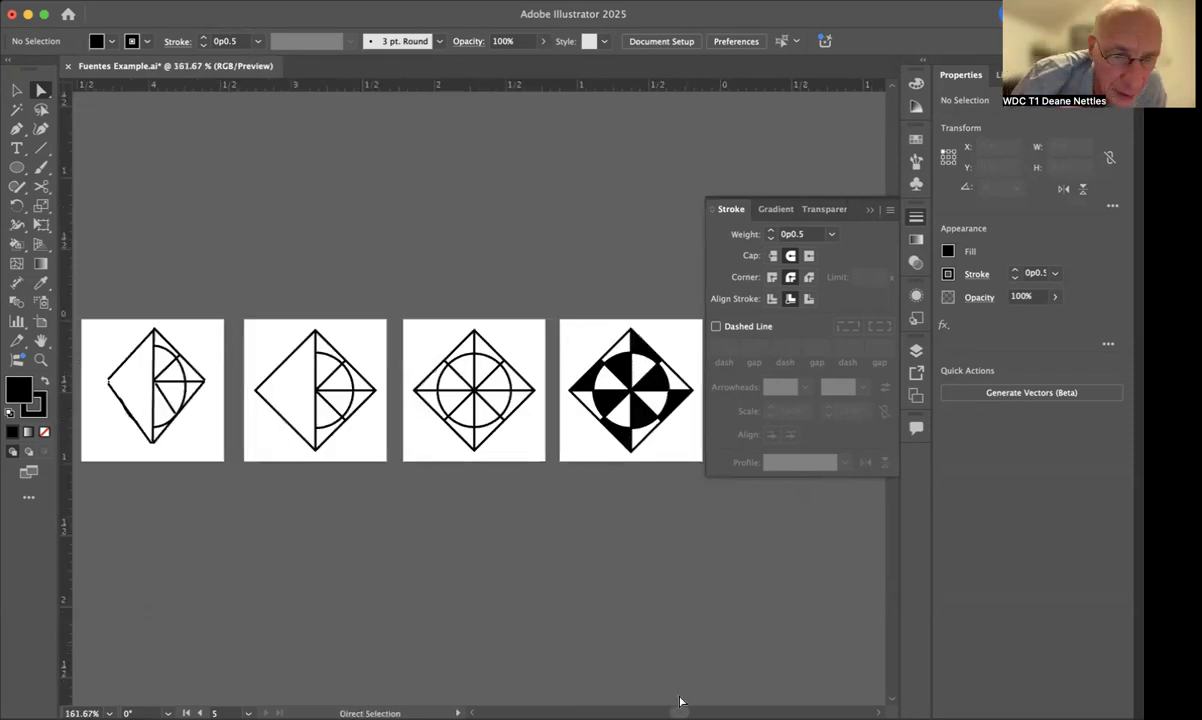
click(870, 210)
scroll(775, 214, down, 2)
scroll(775, 214, left, 1)
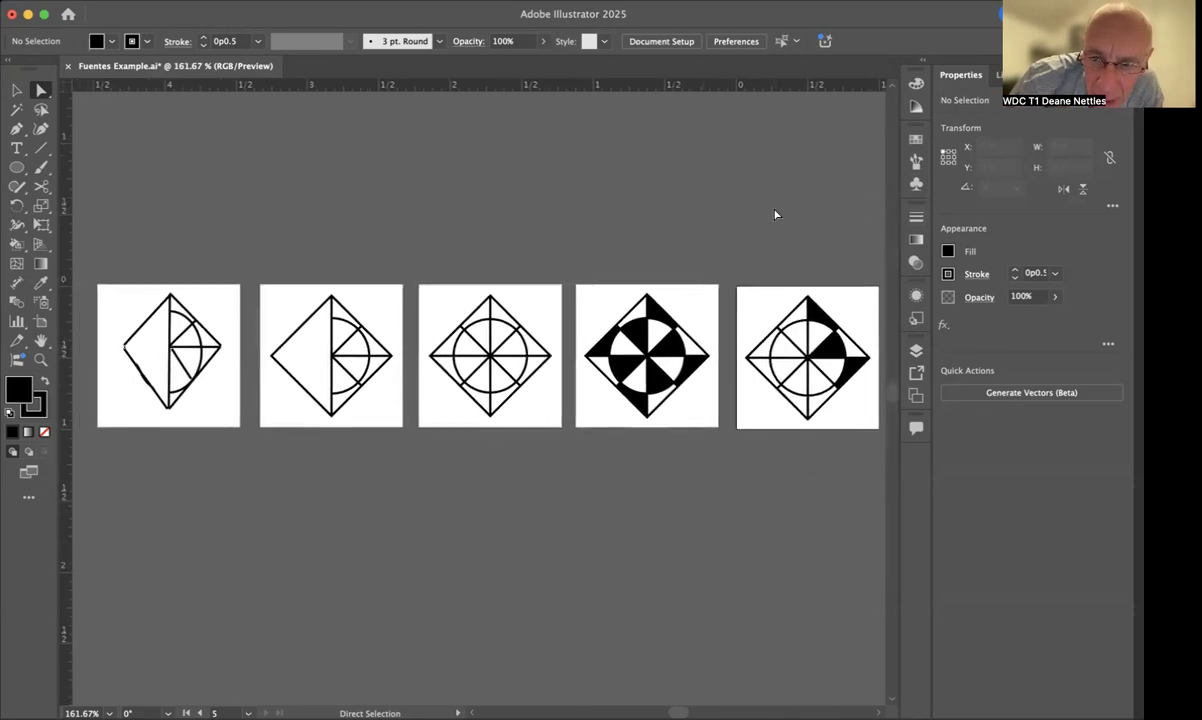
scroll(775, 214, down, 2)
scroll(775, 214, right, 1)
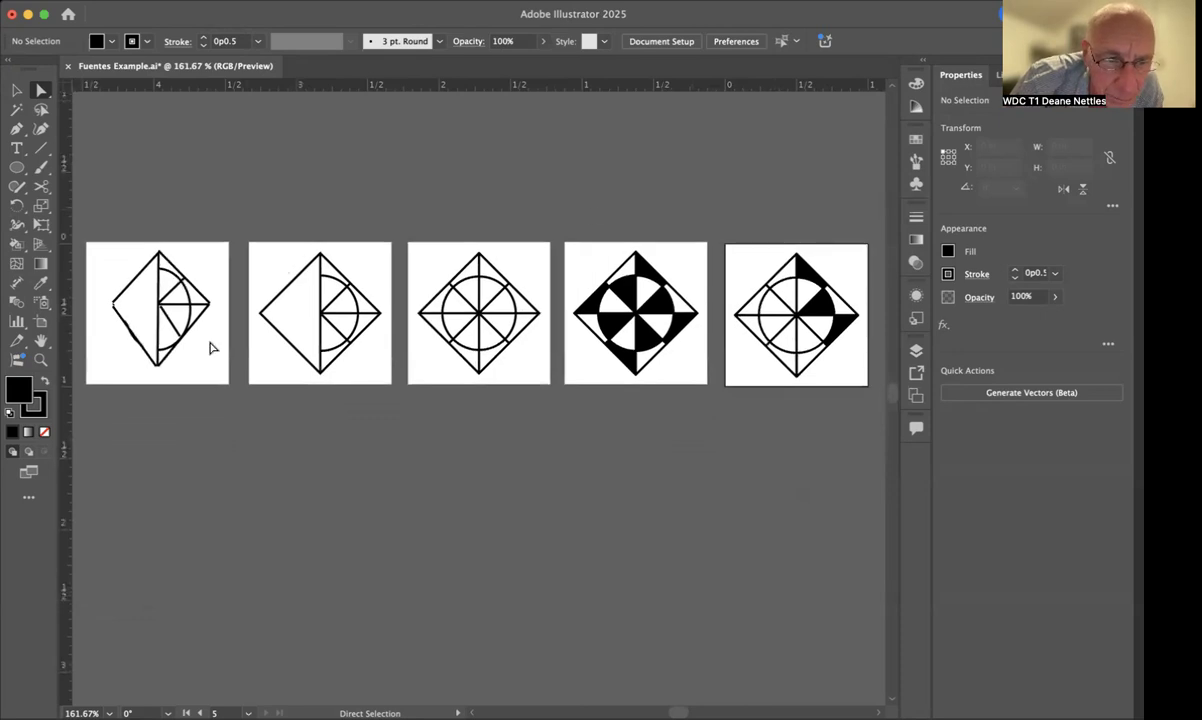